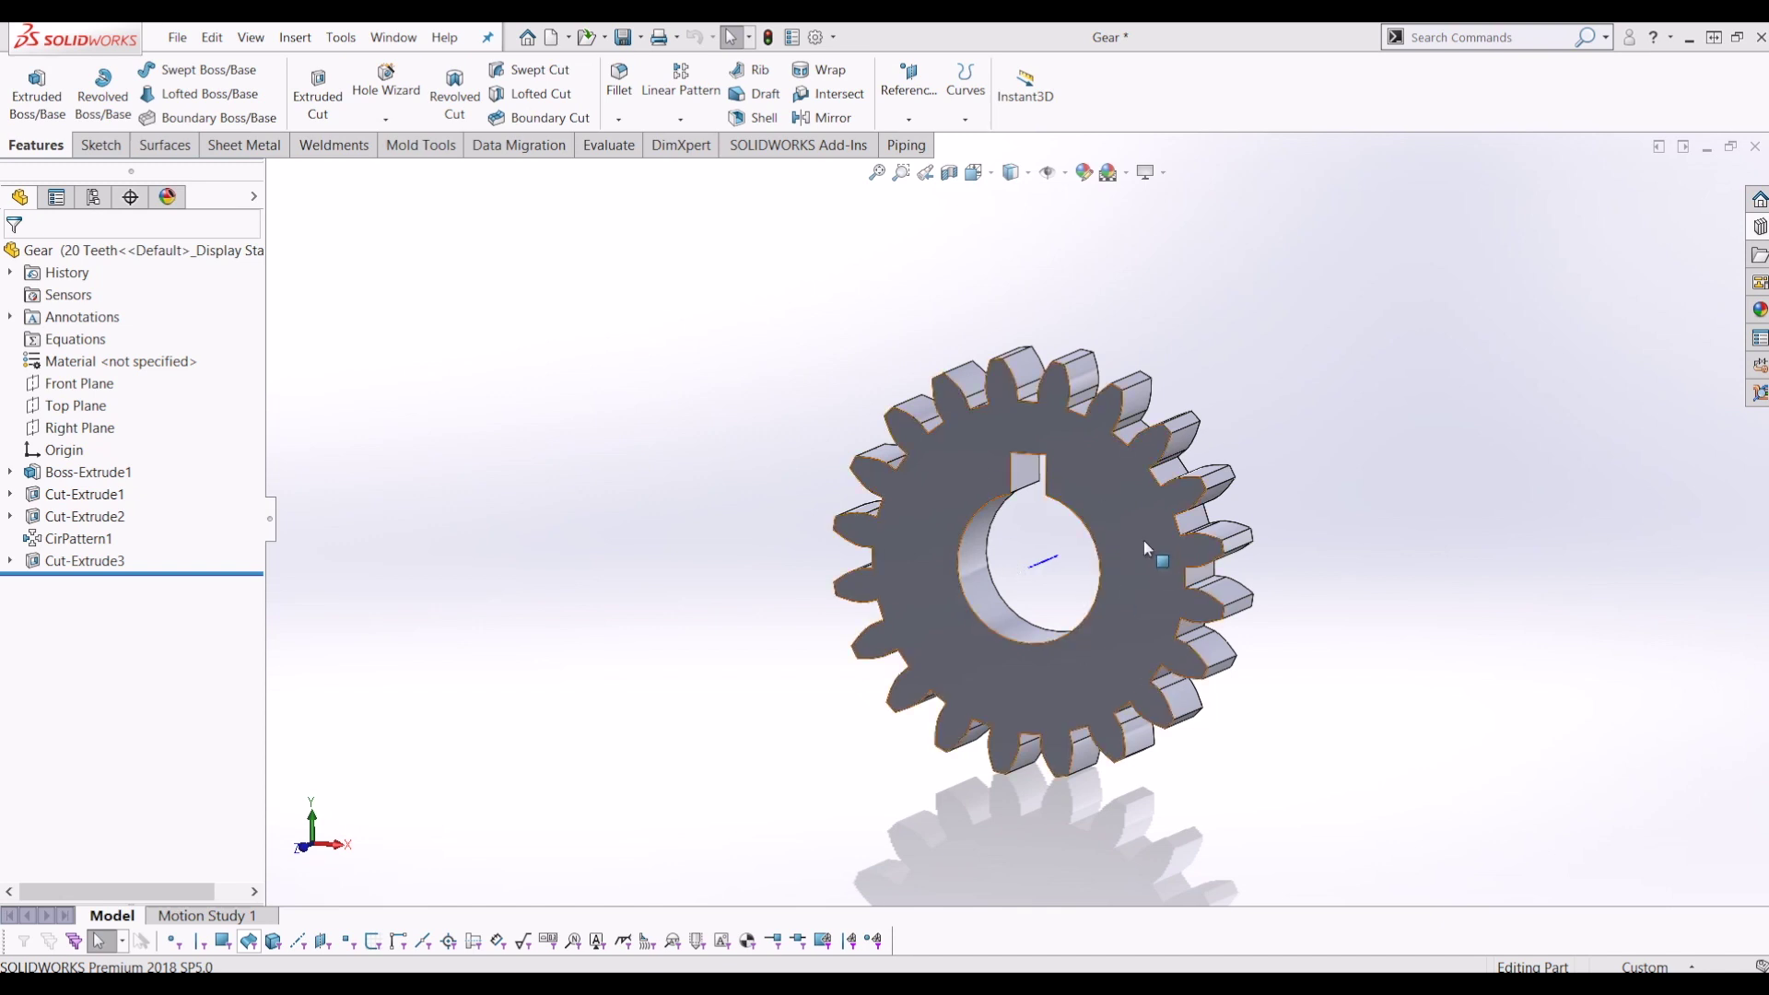
Examine the gear's teeth, bore and keyway from the front and back.
middle_drag(1044, 545, 632, 652)
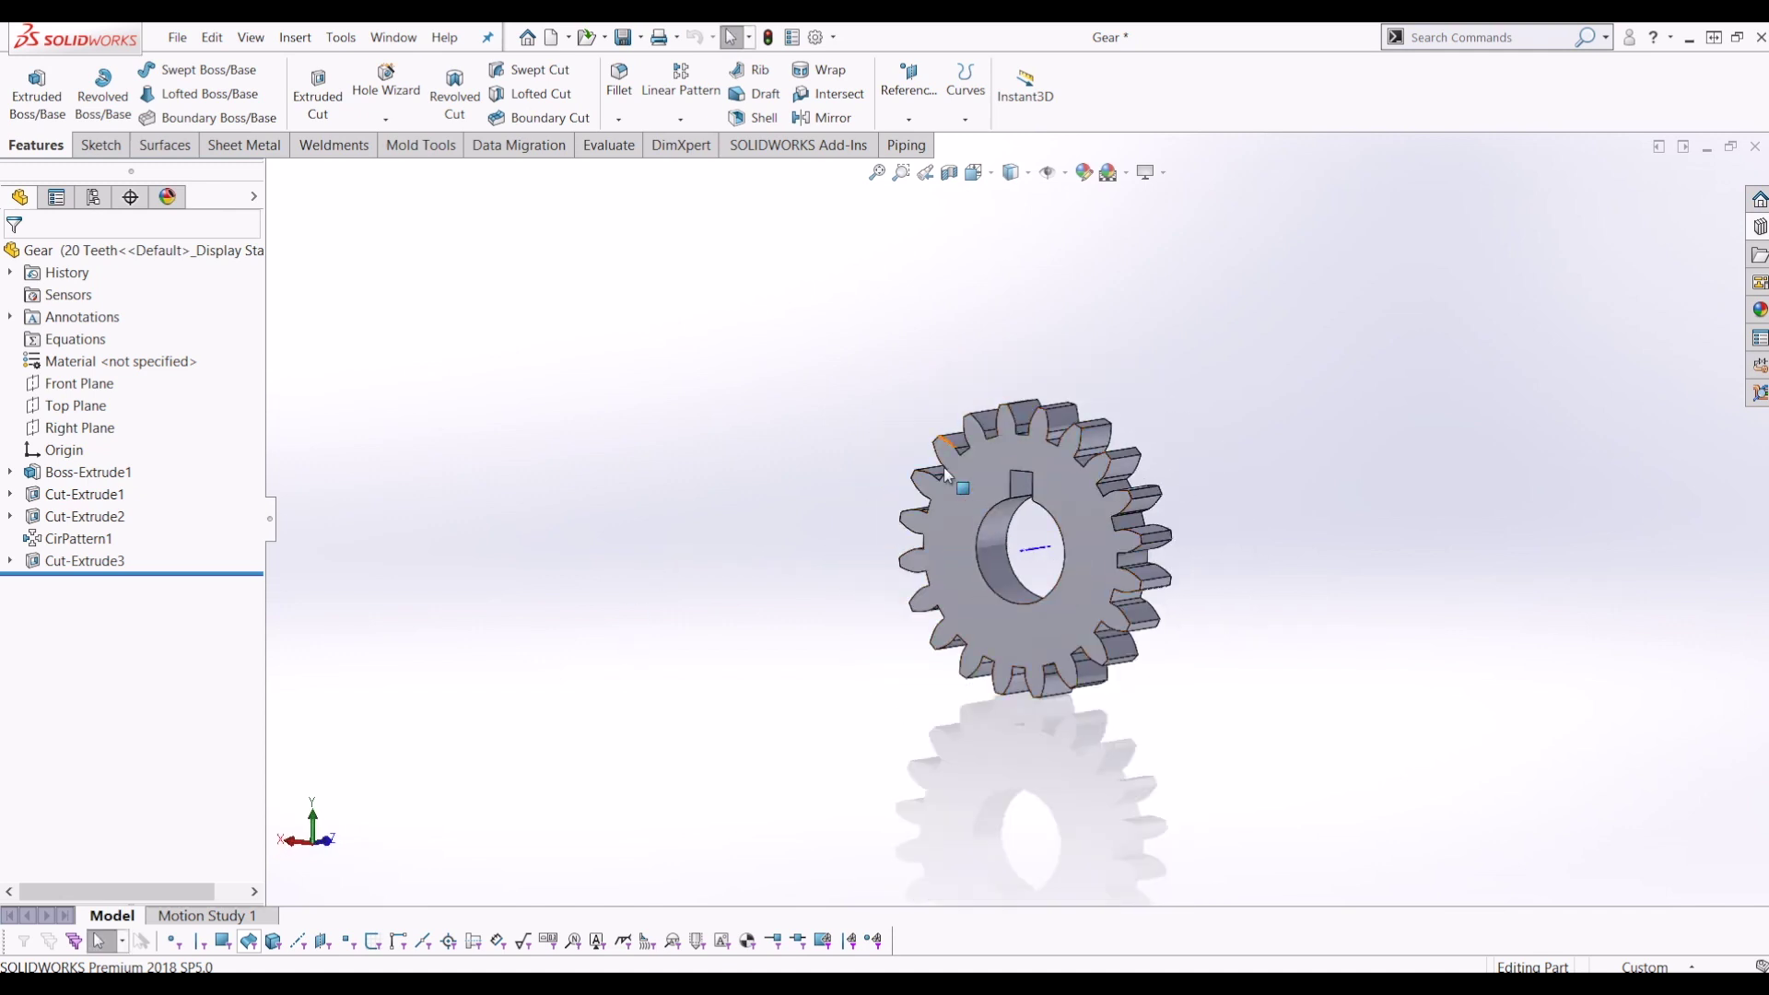
scroll(958, 498, down, 3)
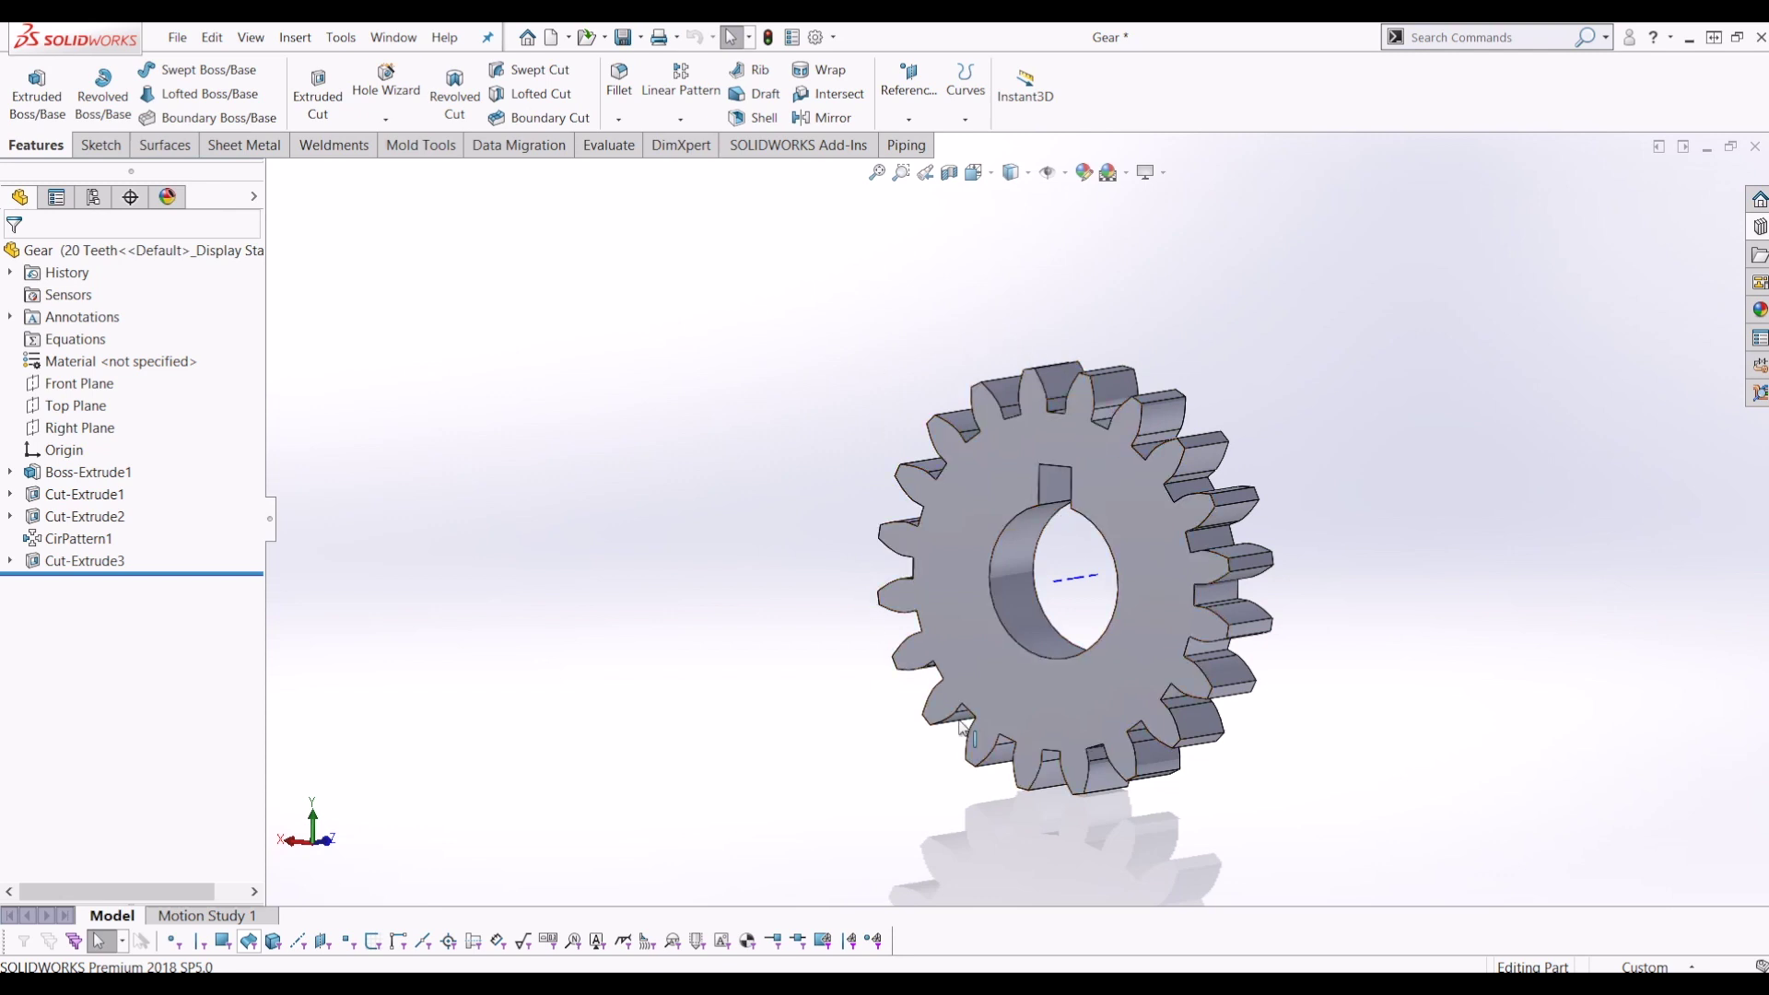
key(ctrl+1)
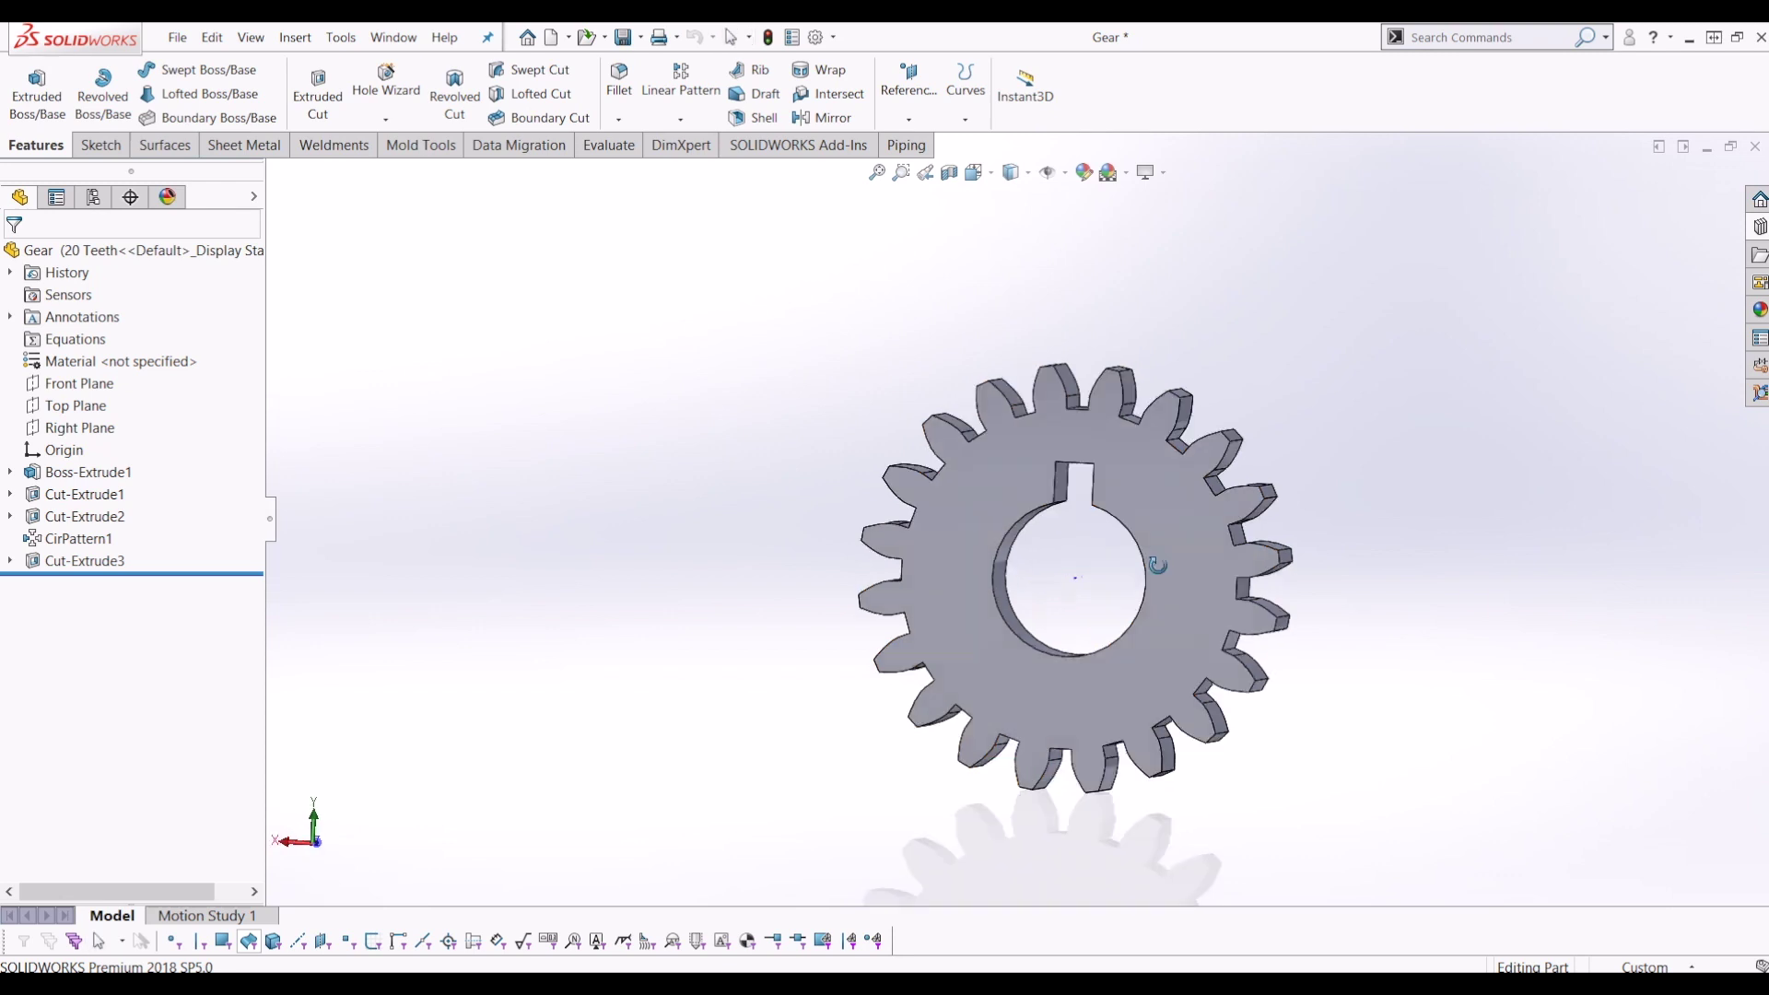
middle_drag(1177, 562, 1057, 645)
scroll(1093, 572, down, 3)
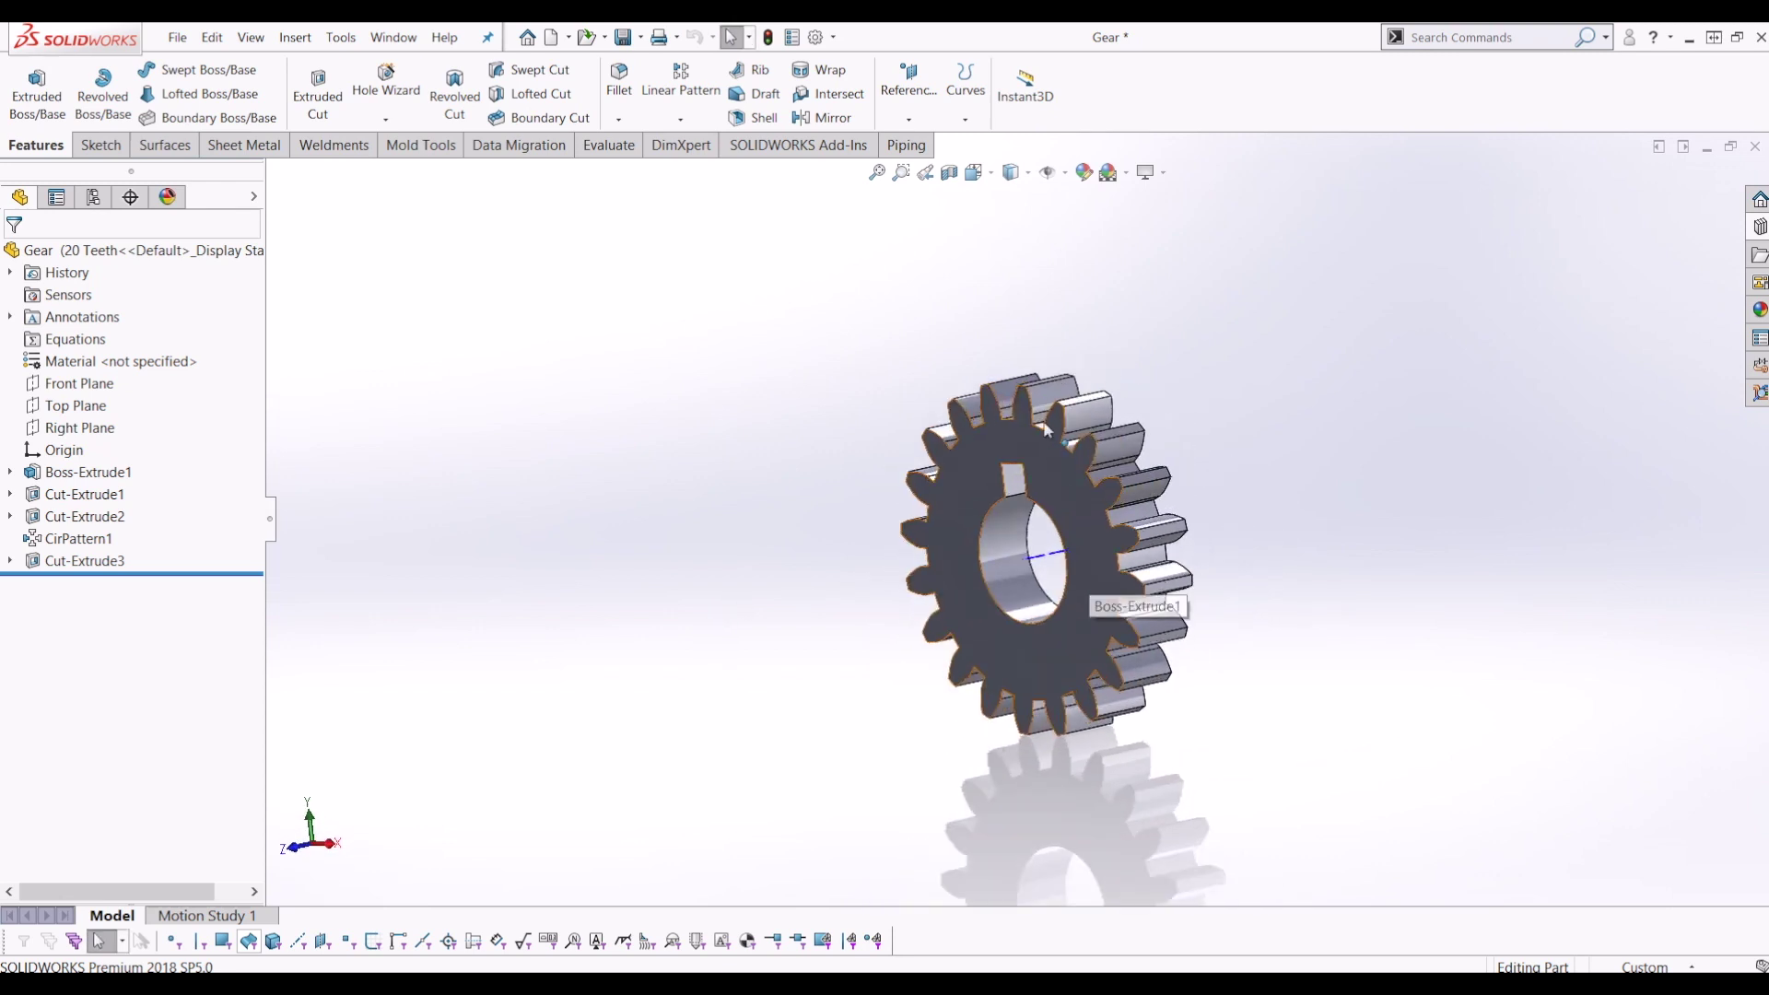
middle_drag(1154, 604, 1021, 558)
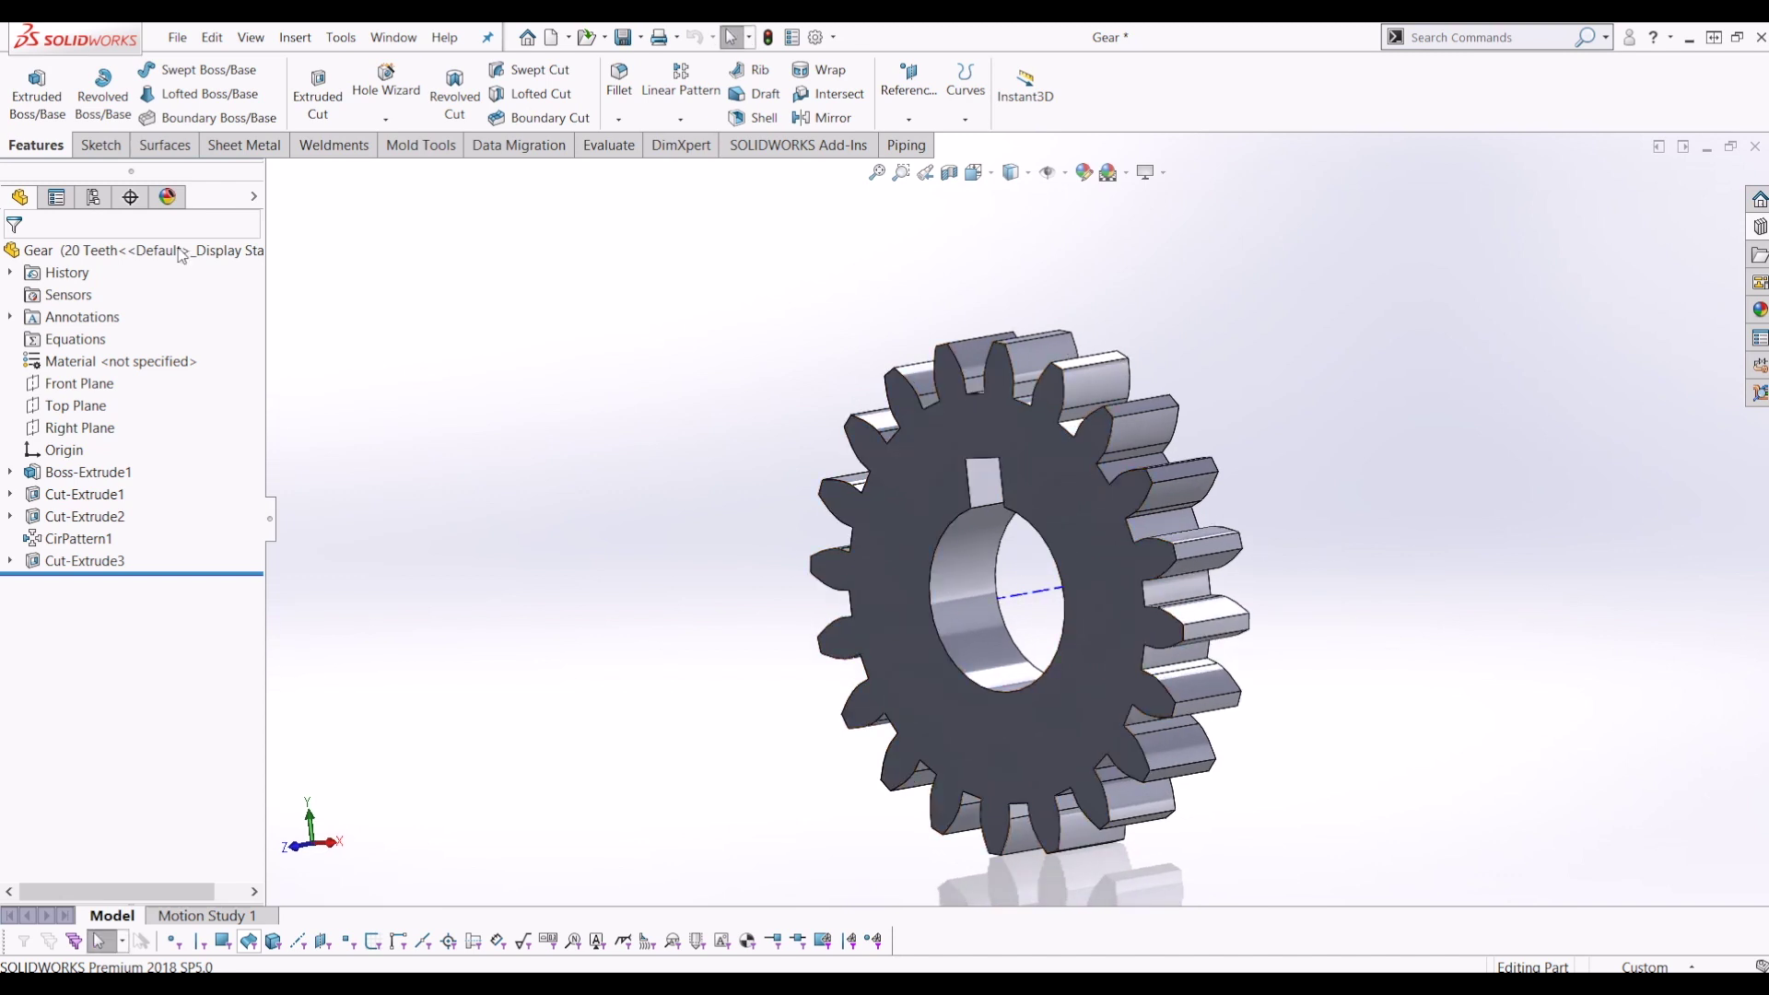
middle_drag(987, 465, 951, 450)
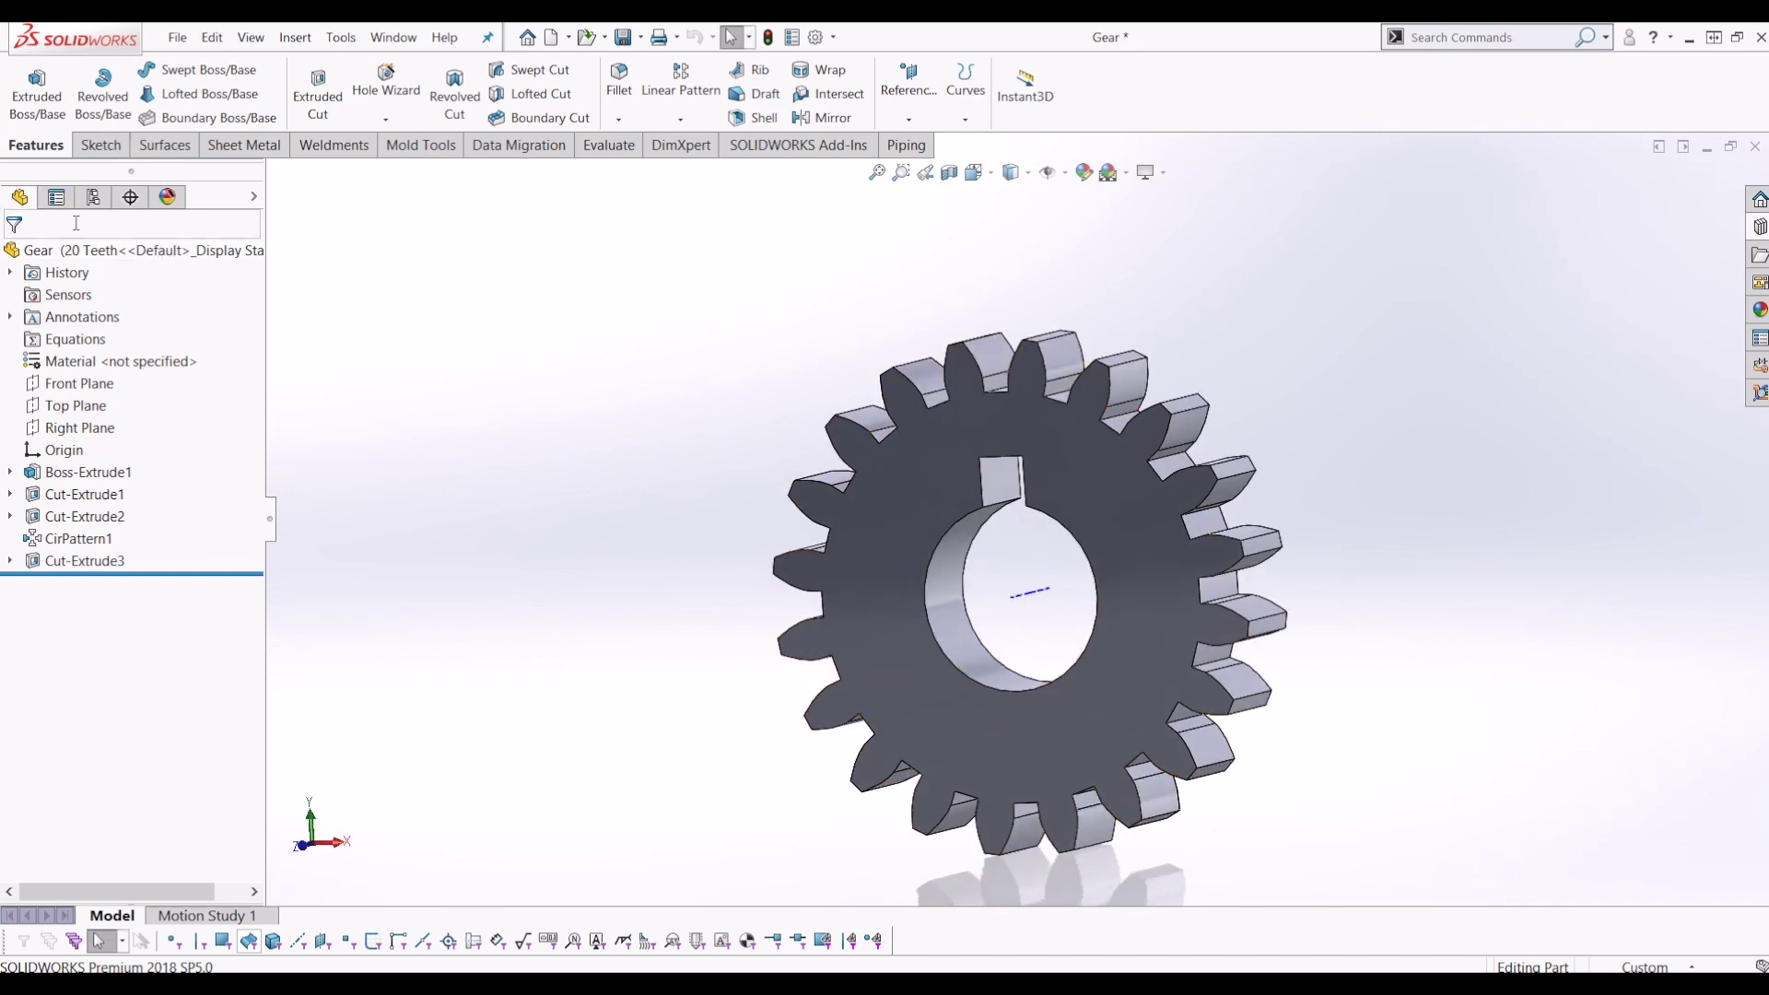
Review the gear's configurations by activating 30 Teeth, 40 Teeth and 20 Teeth in turn.
click(93, 199)
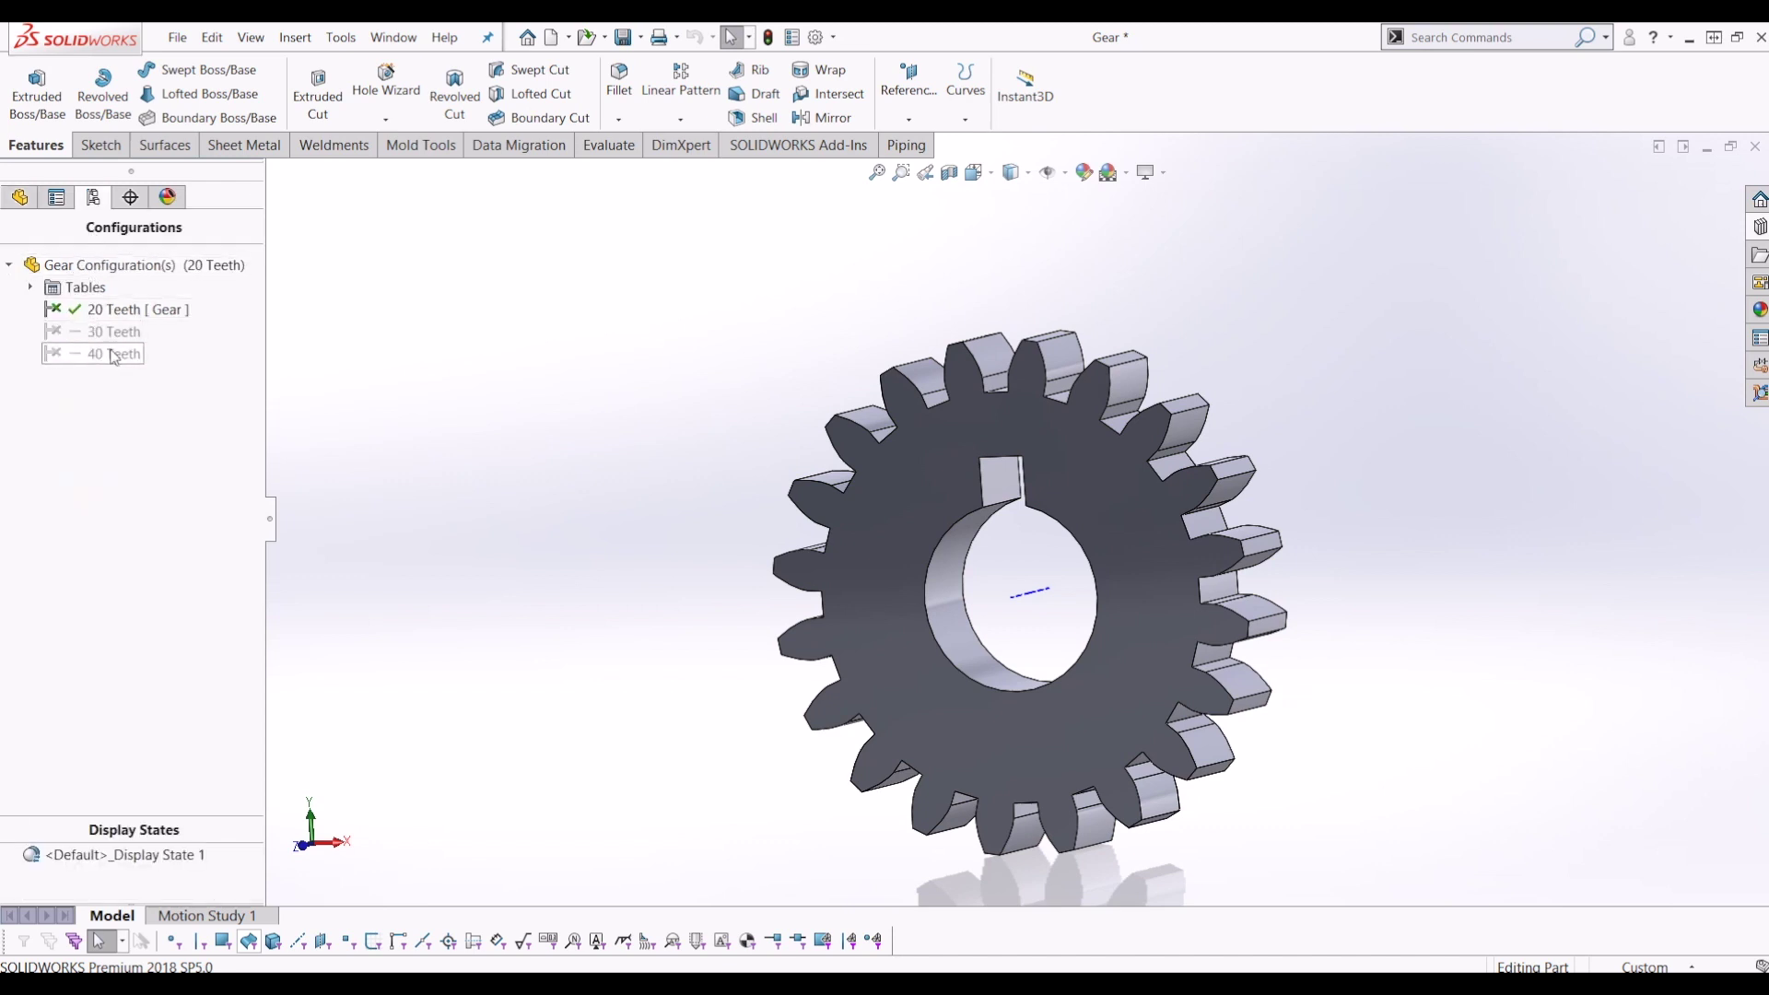
middle_drag(415, 392, 622, 466)
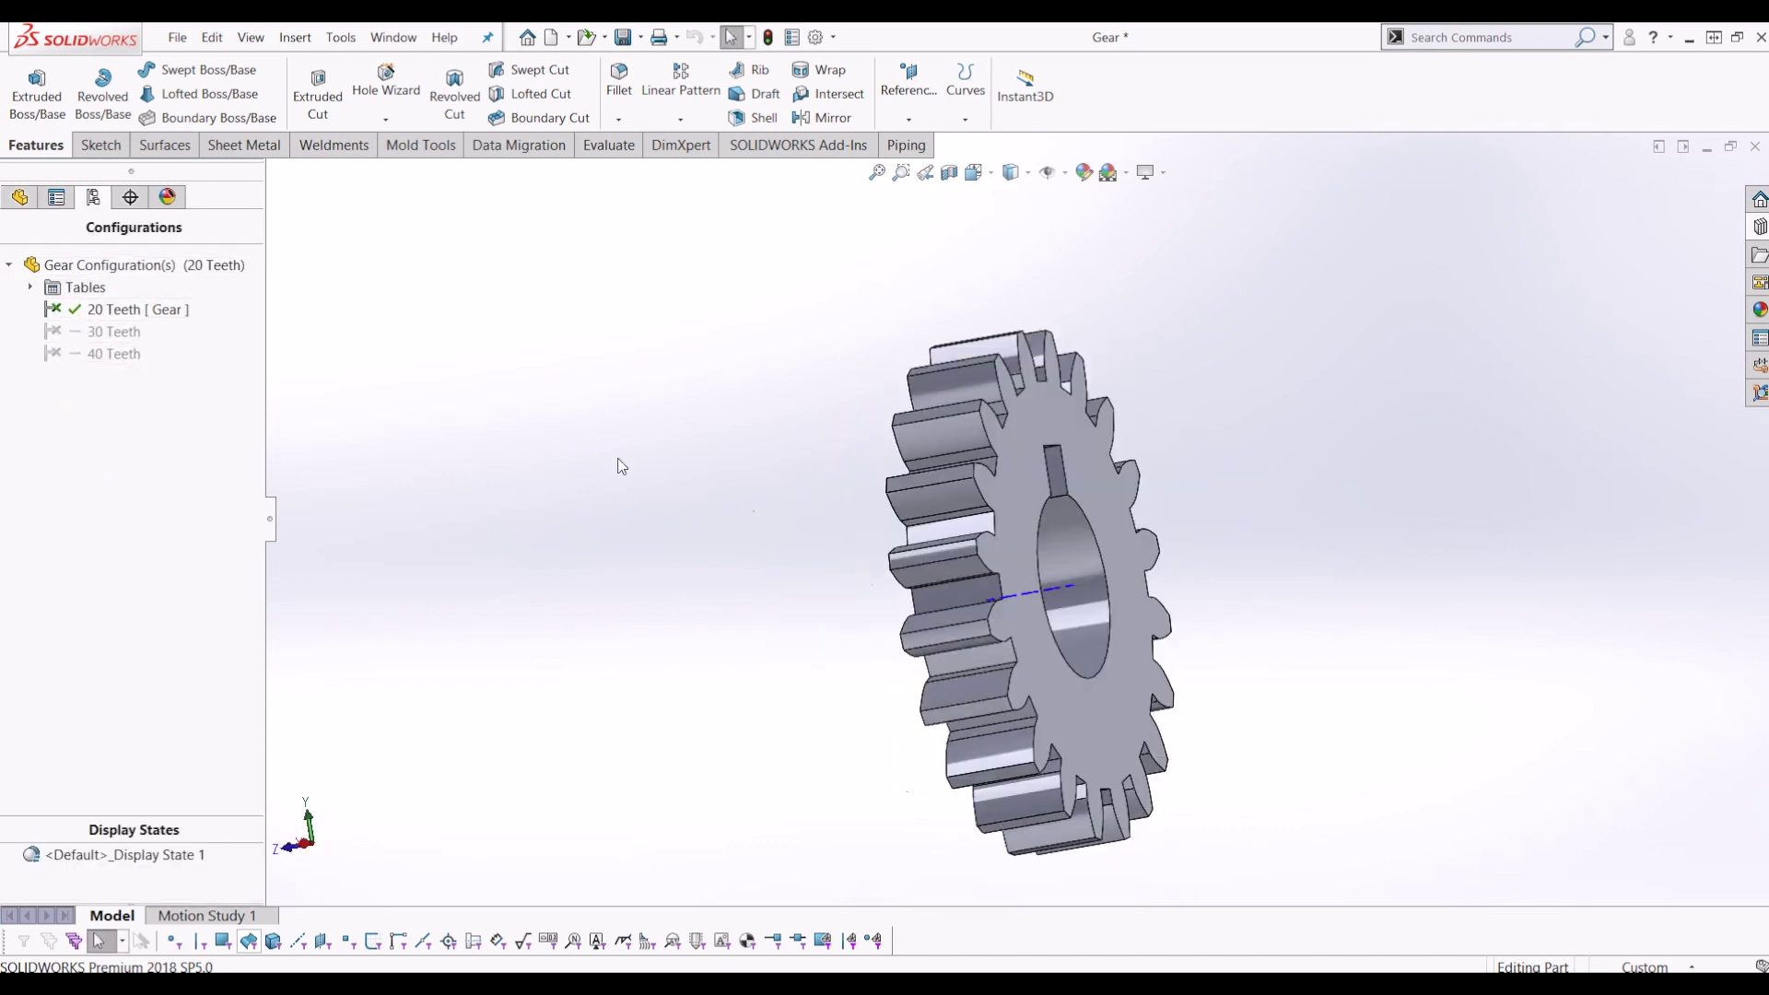
double_click(102, 332)
middle_drag(762, 496, 922, 511)
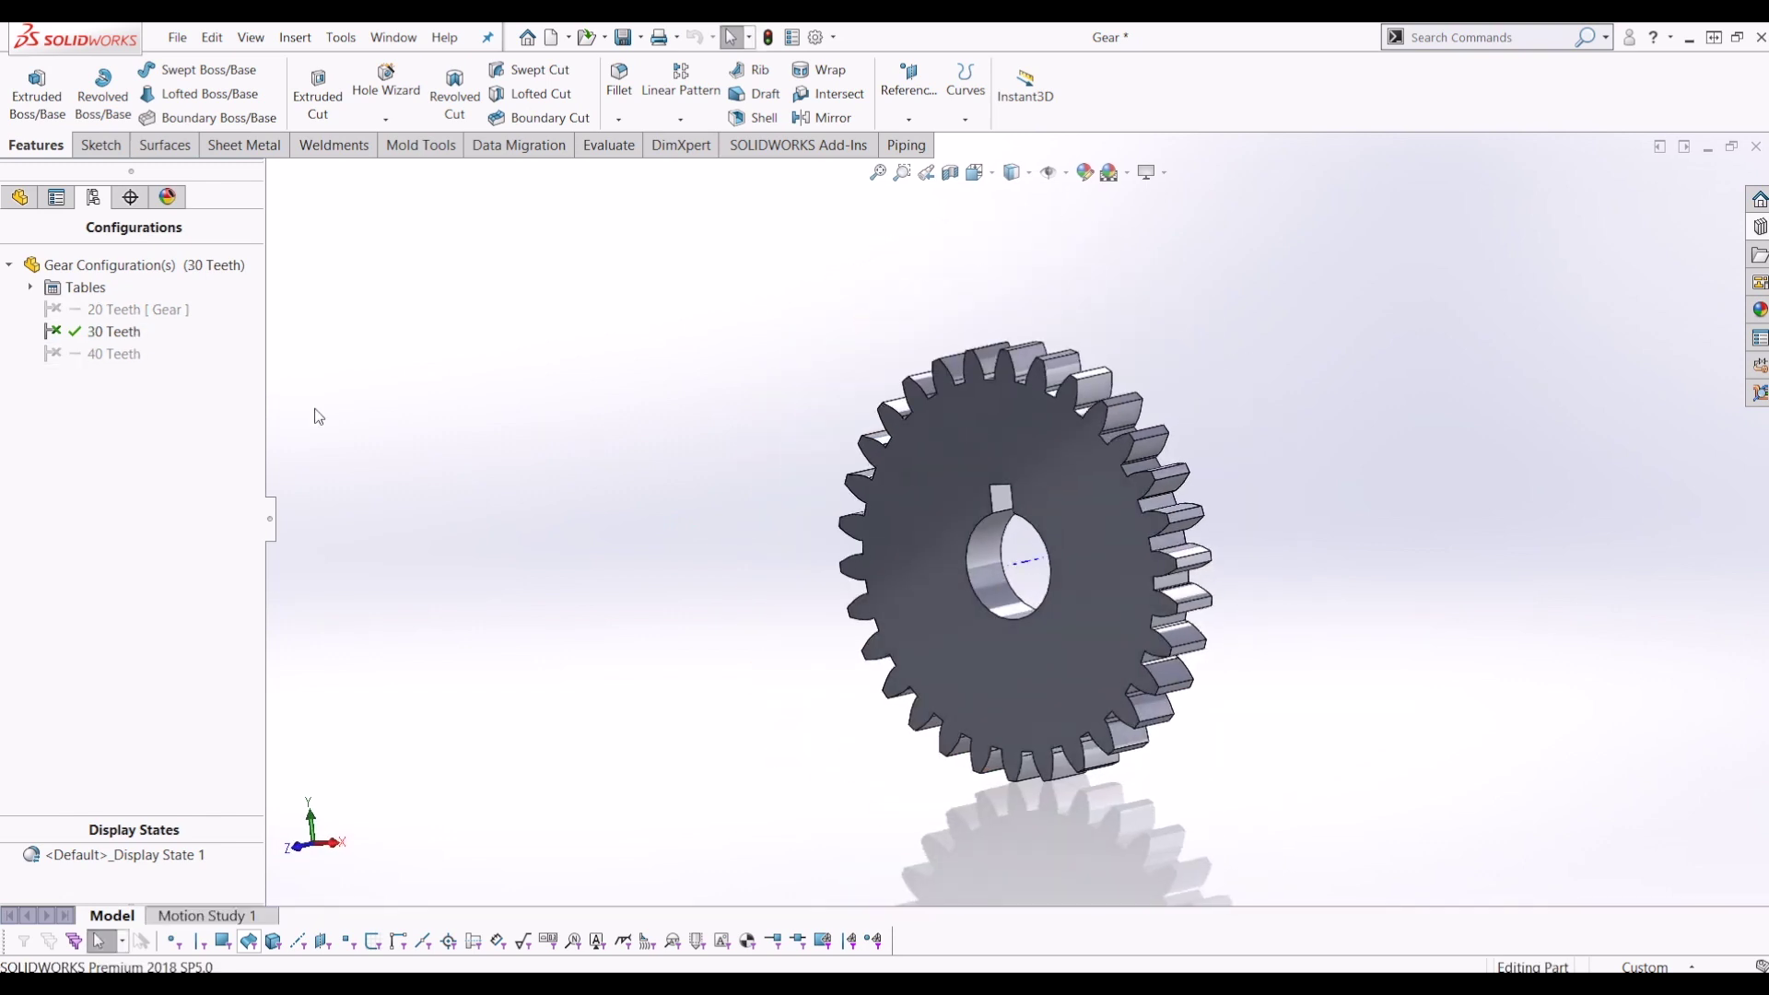
double_click(124, 359)
mouse_move(759, 468)
middle_down()
mouse_move(1260, 484)
mouse_move(783, 484)
middle_up()
double_click(114, 312)
middle_drag(1093, 521, 1170, 502)
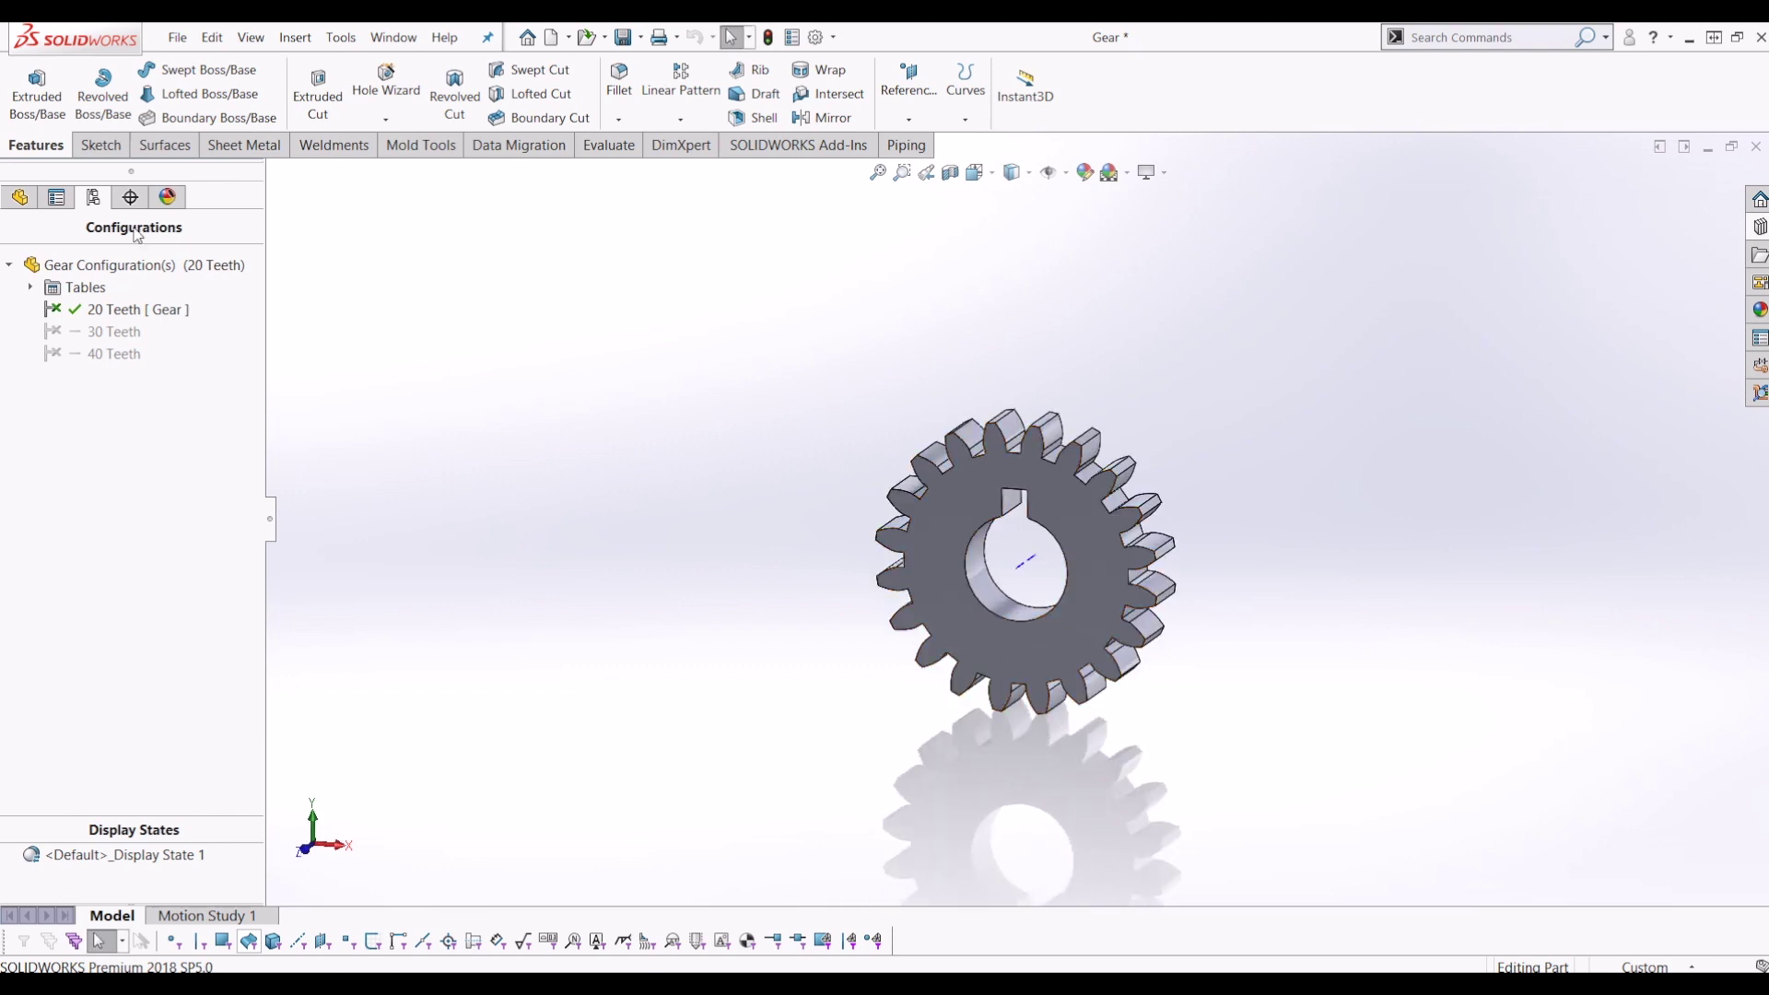
Show Sketch2 of Cut-Extrude1 on the gear and inspect the tooth-gap profile.
click(19, 196)
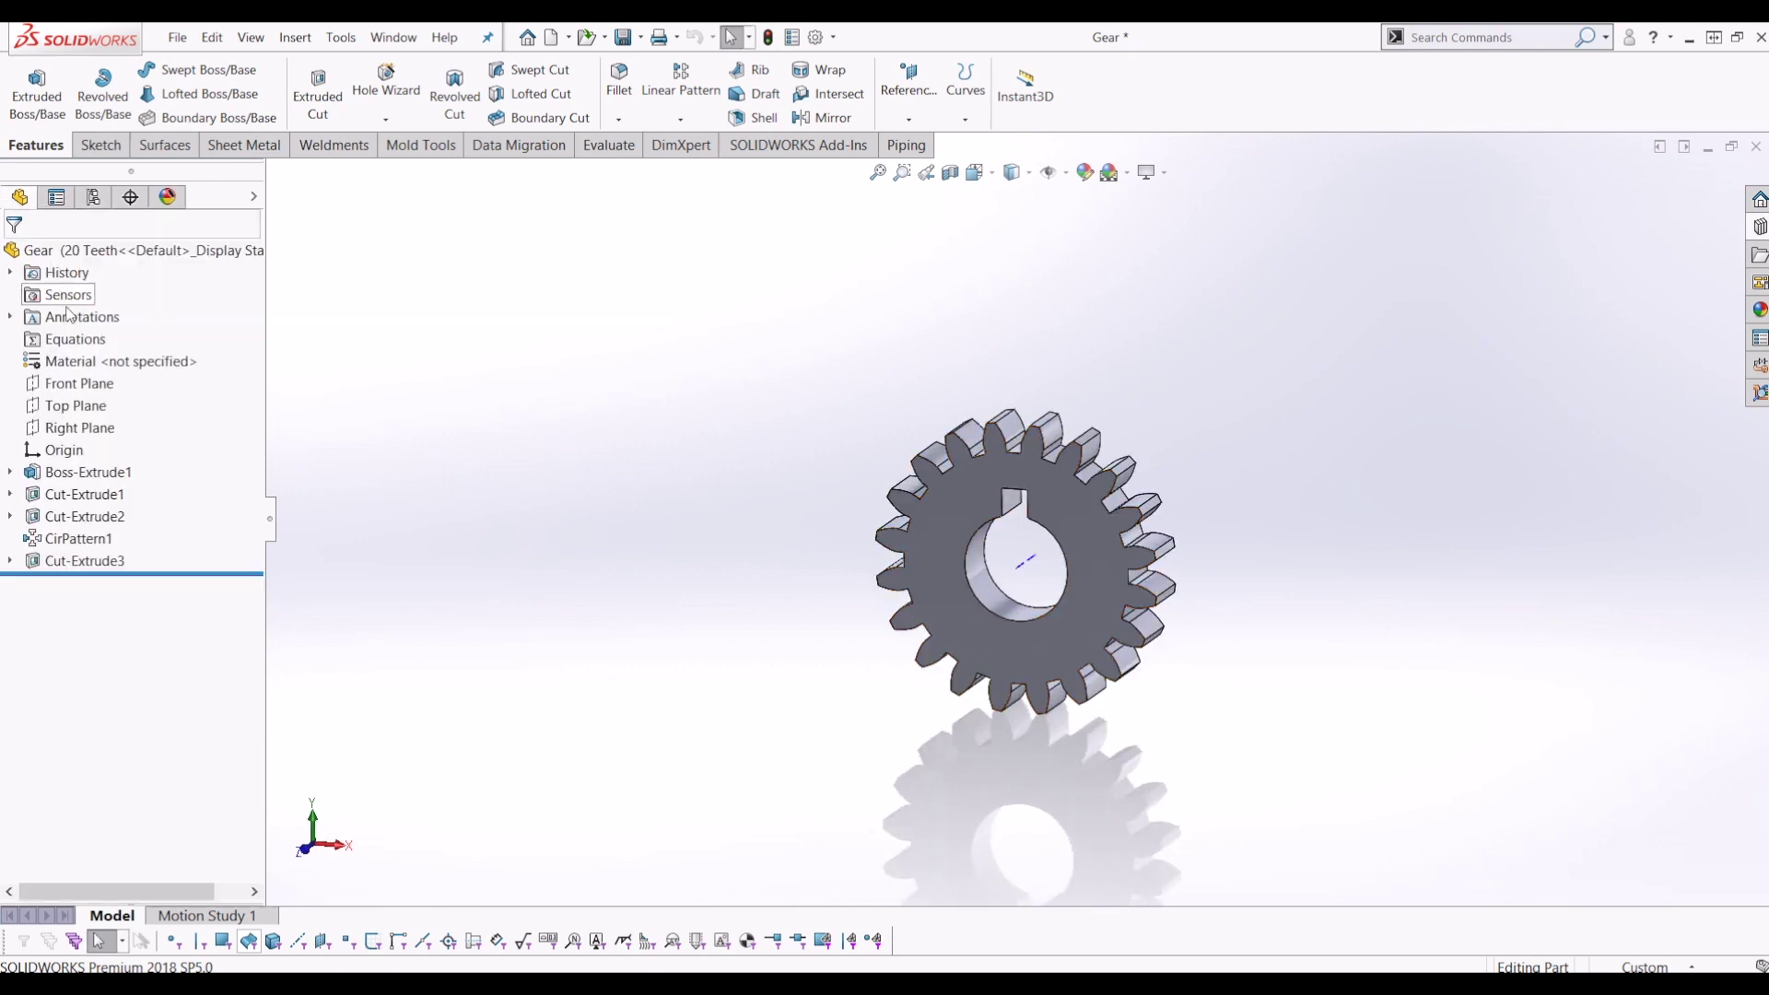
click(55, 496)
click(10, 494)
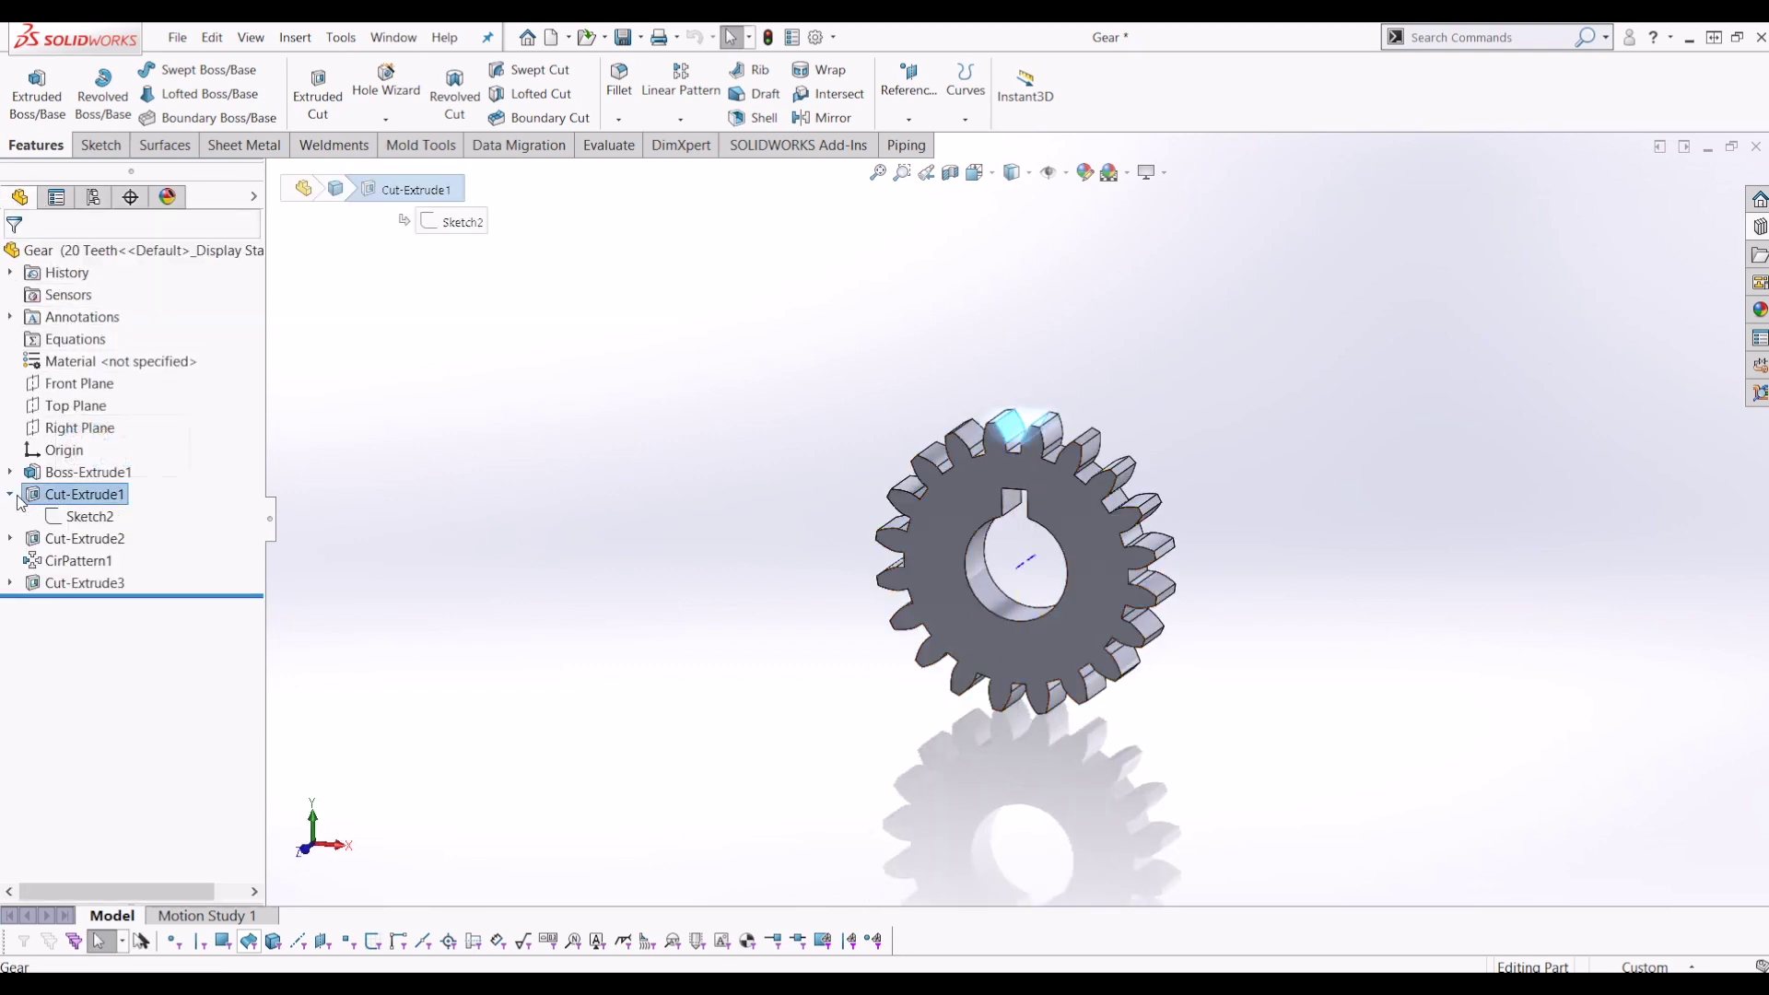
click(74, 517)
right_click(70, 515)
click(89, 486)
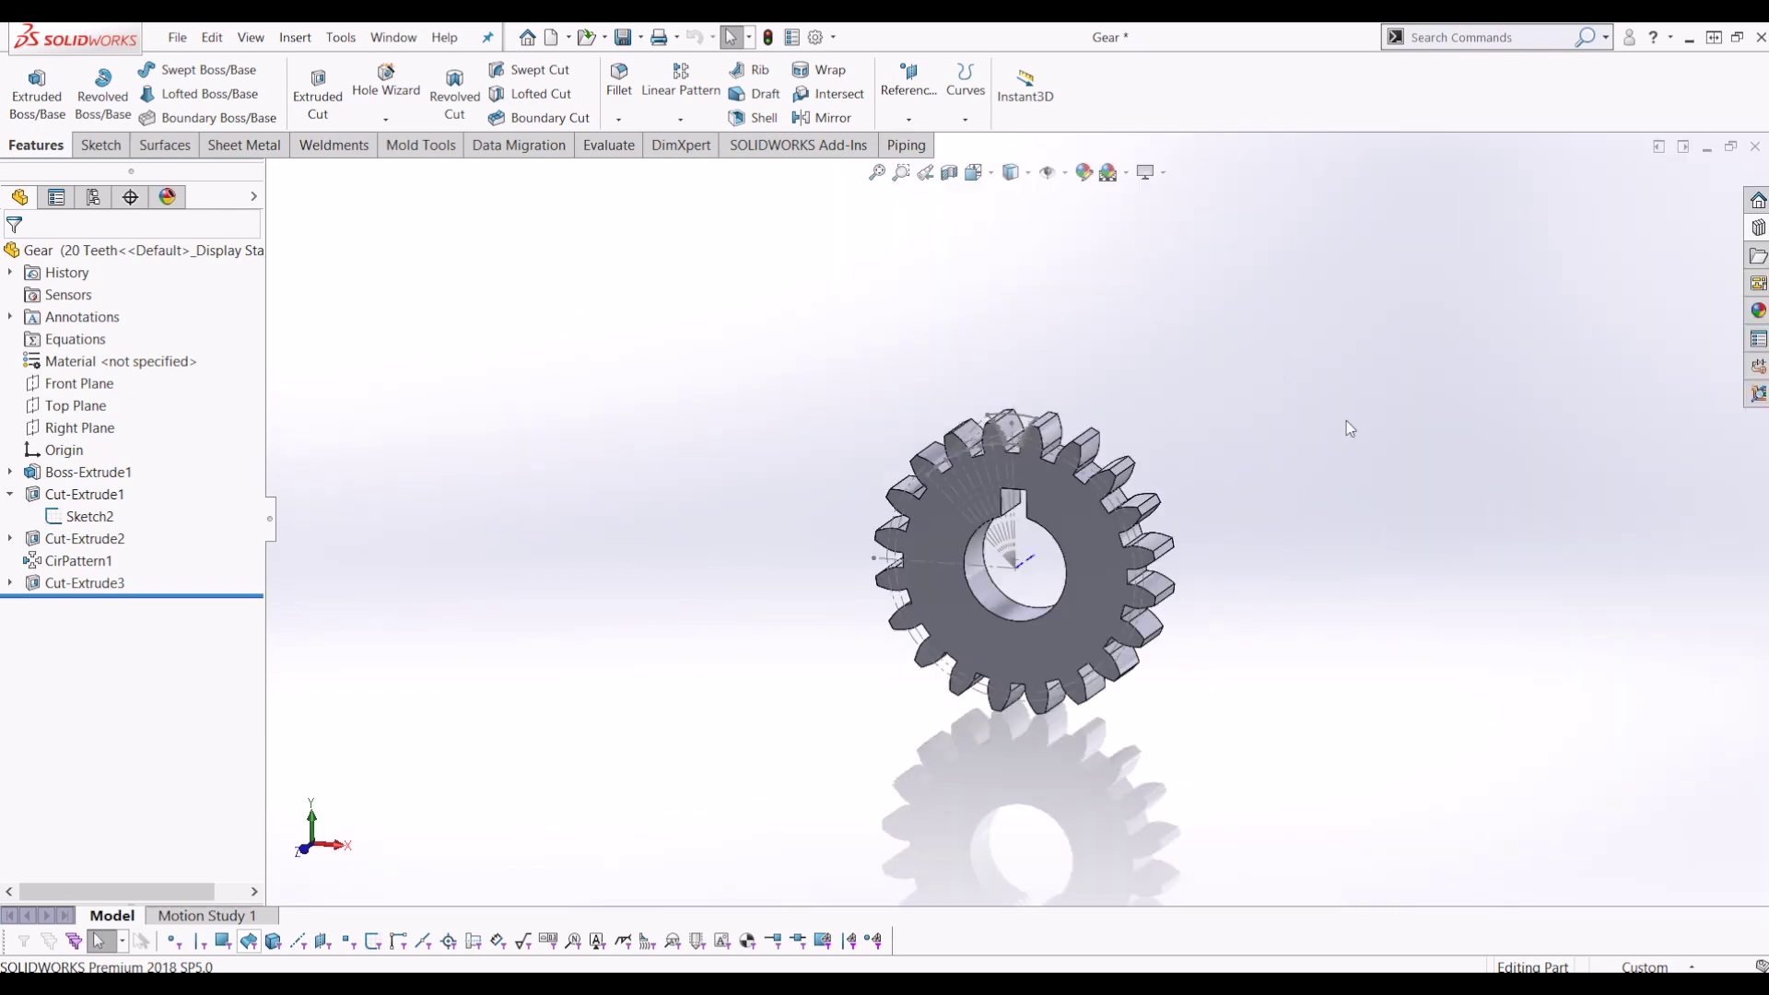
scroll(1065, 376, down, 5)
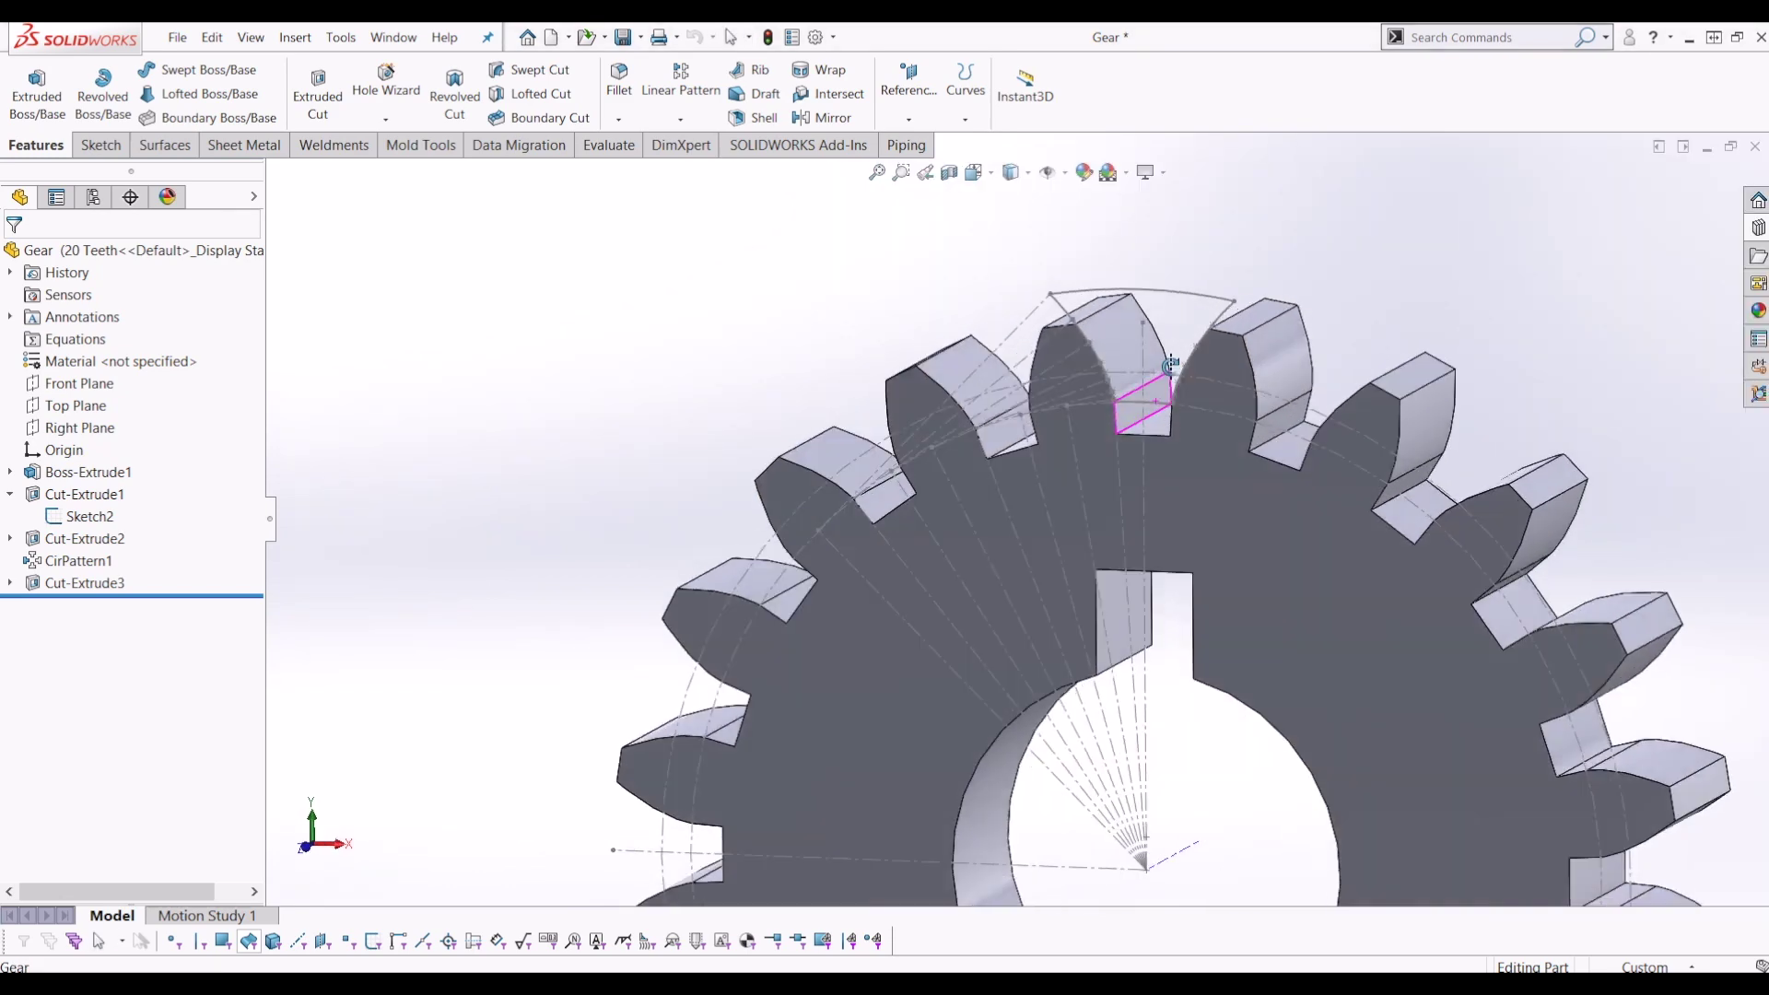
scroll(1169, 379, down, 2)
scroll(1218, 426, up, 6)
middle_drag(898, 545, 1038, 675)
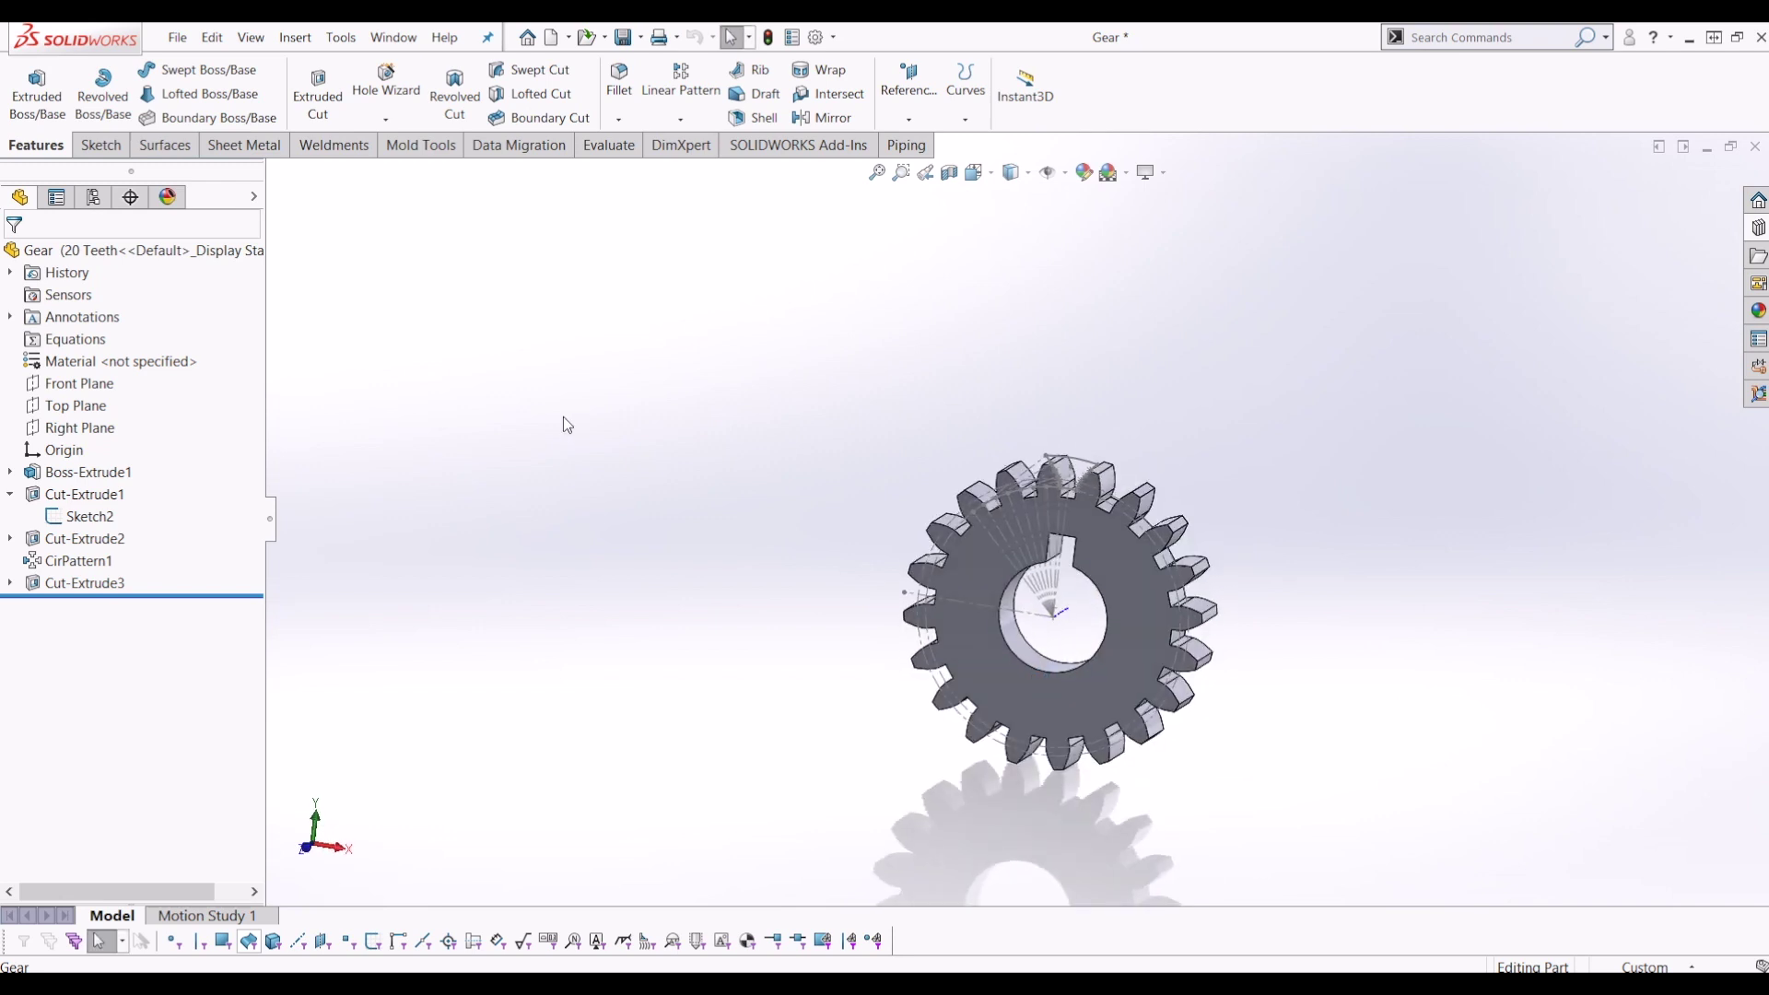
Switch to the Assem1 assembly and create a reference axis where the Top Plane and Right Plane intersect.
key(ctrl+Tab)
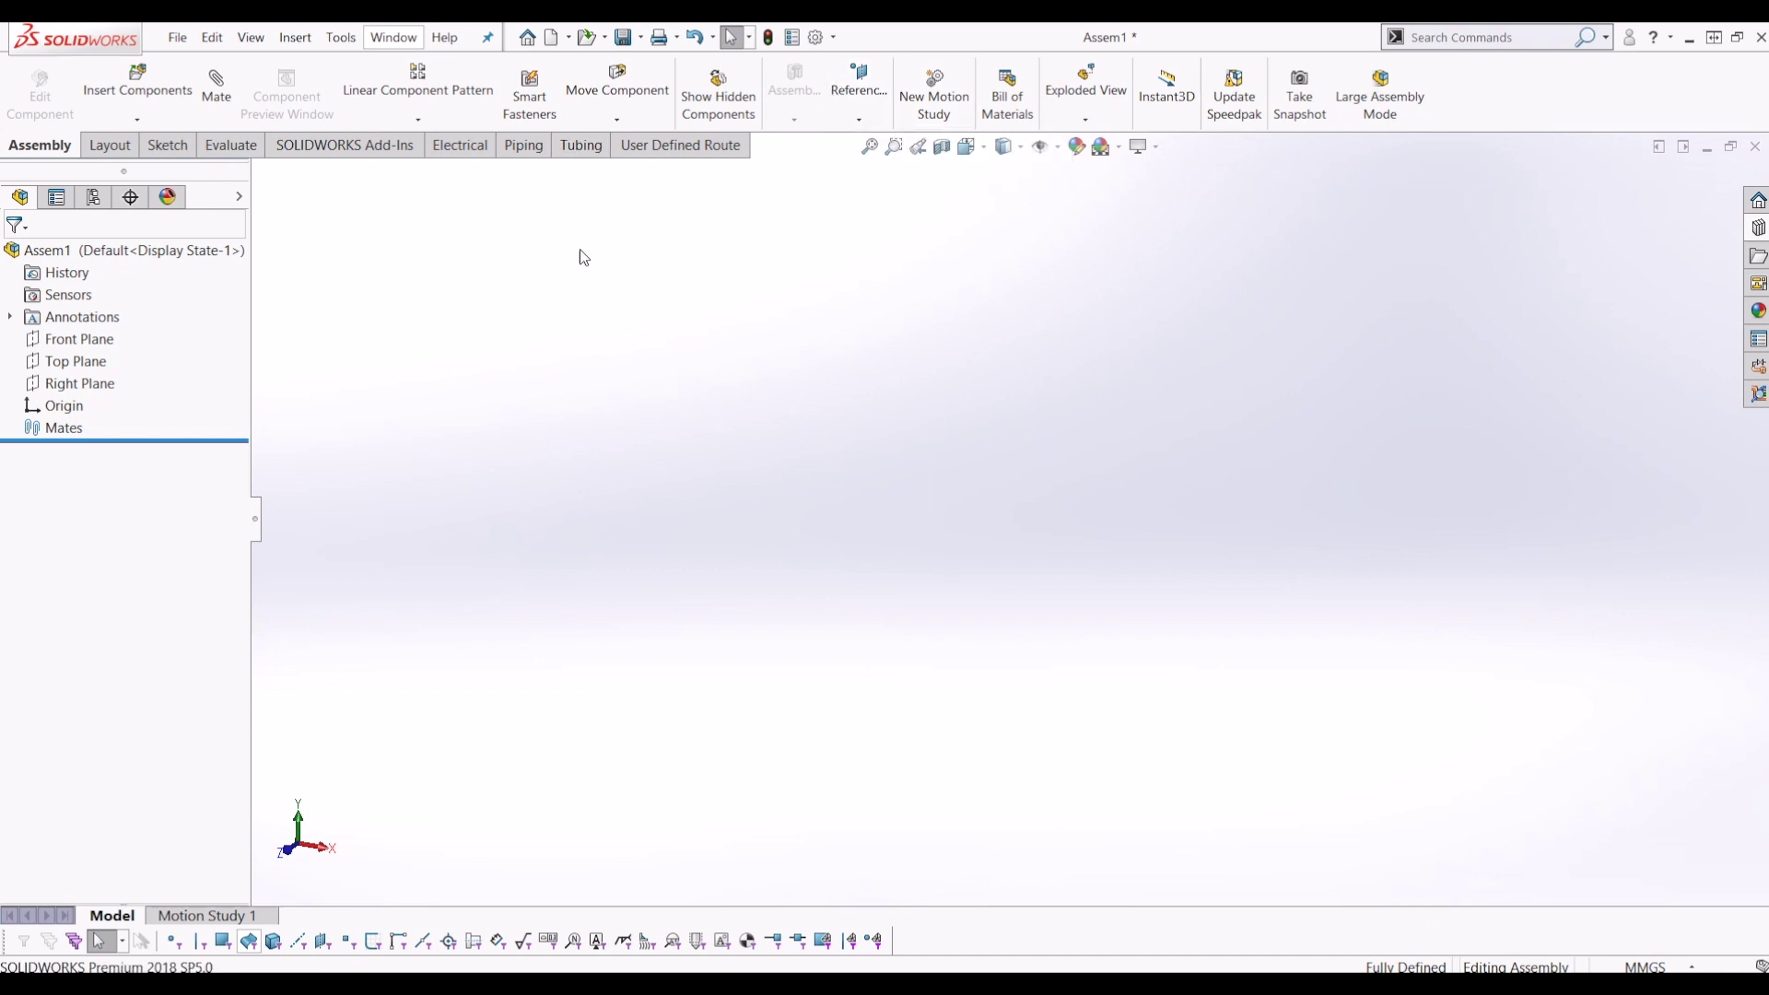
click(849, 110)
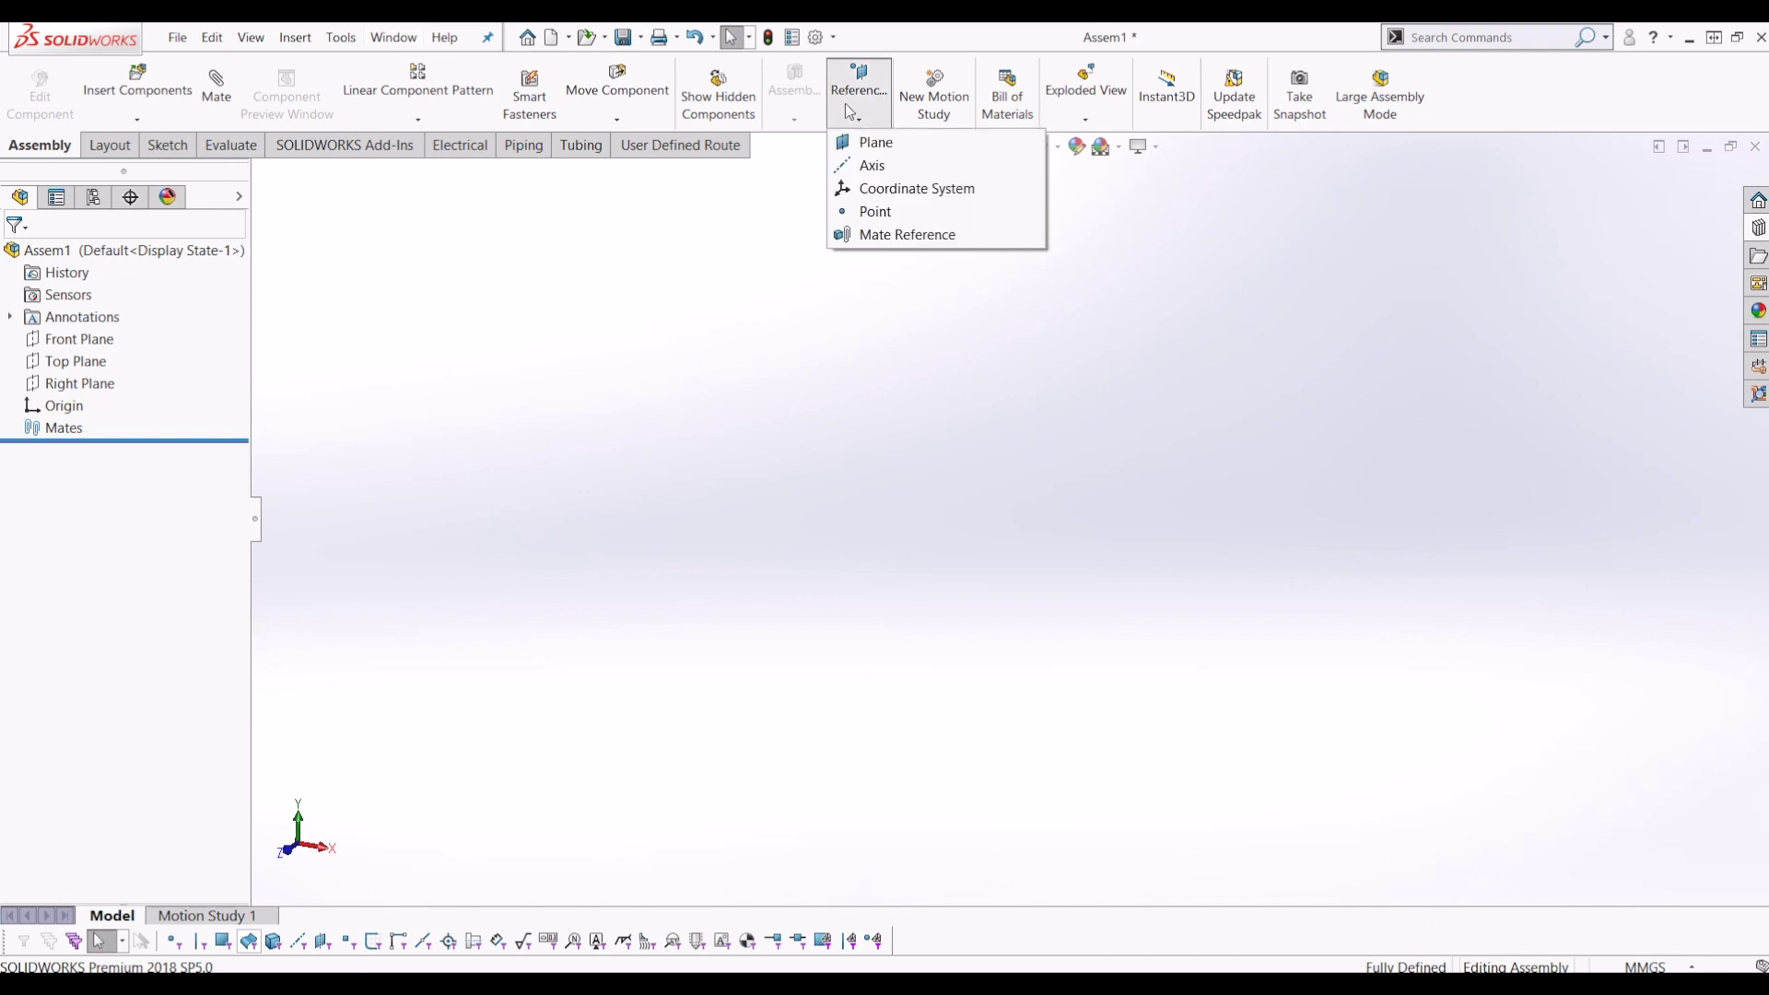
click(872, 165)
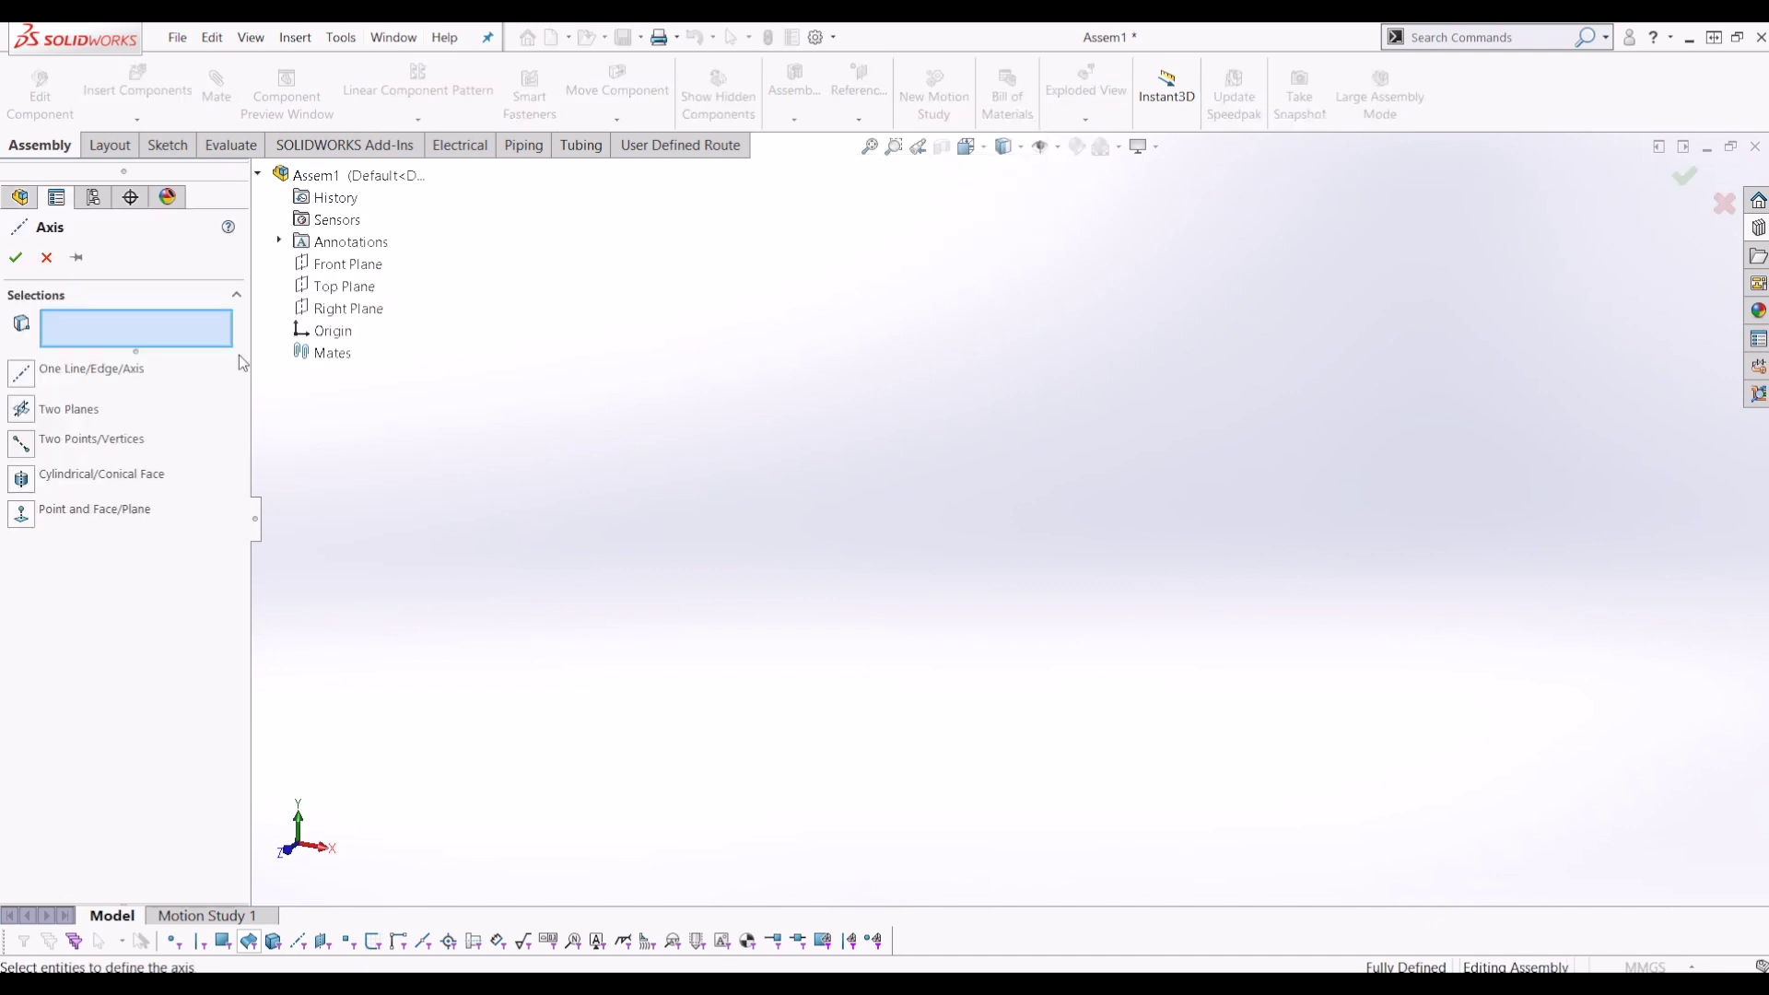
click(362, 286)
click(355, 267)
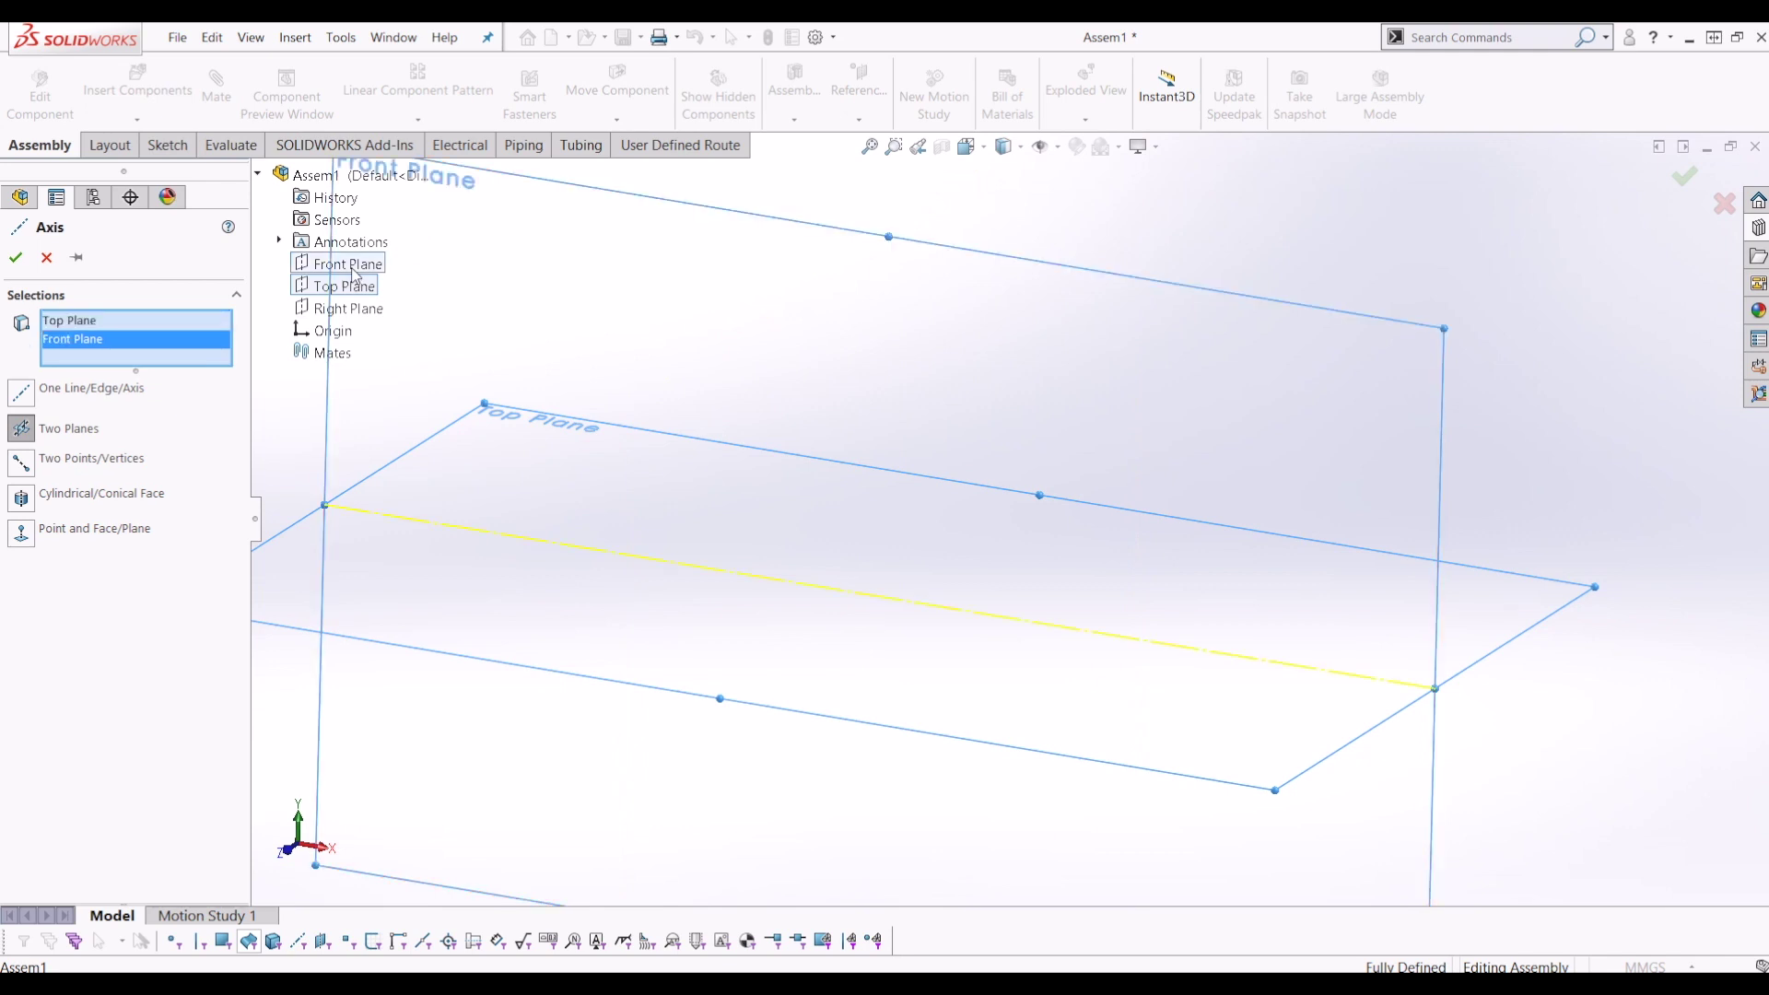
right_click(145, 354)
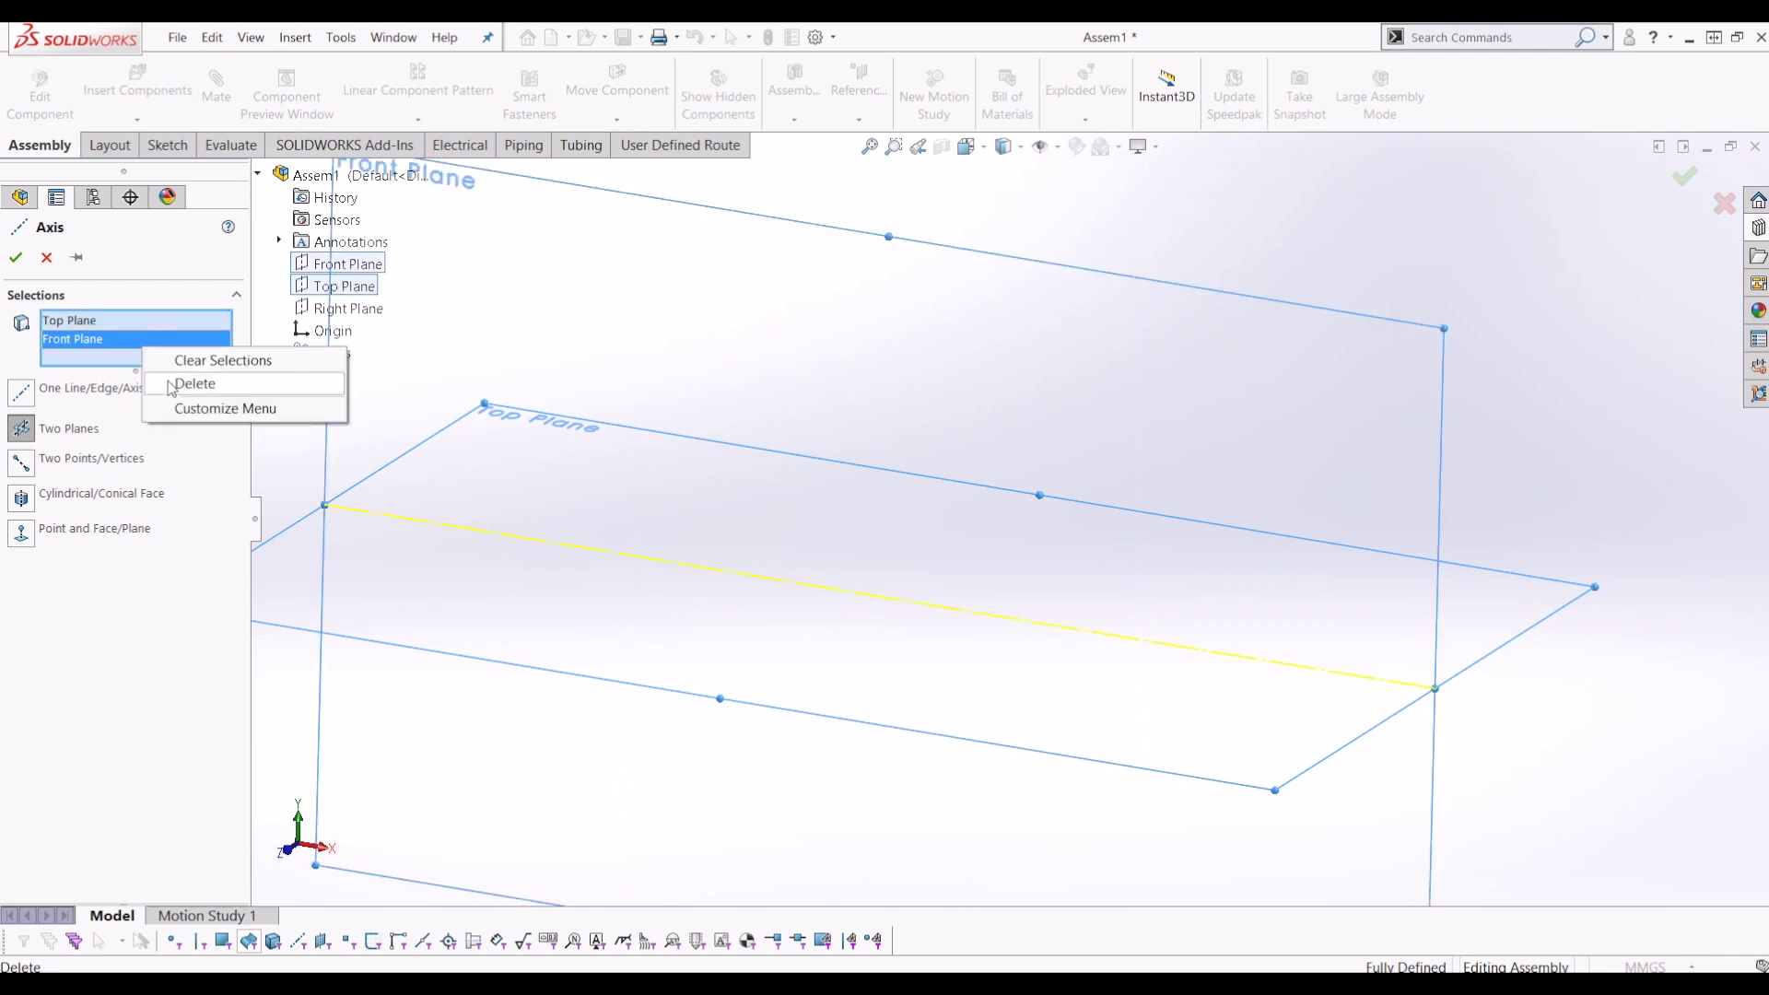
click(177, 383)
click(668, 403)
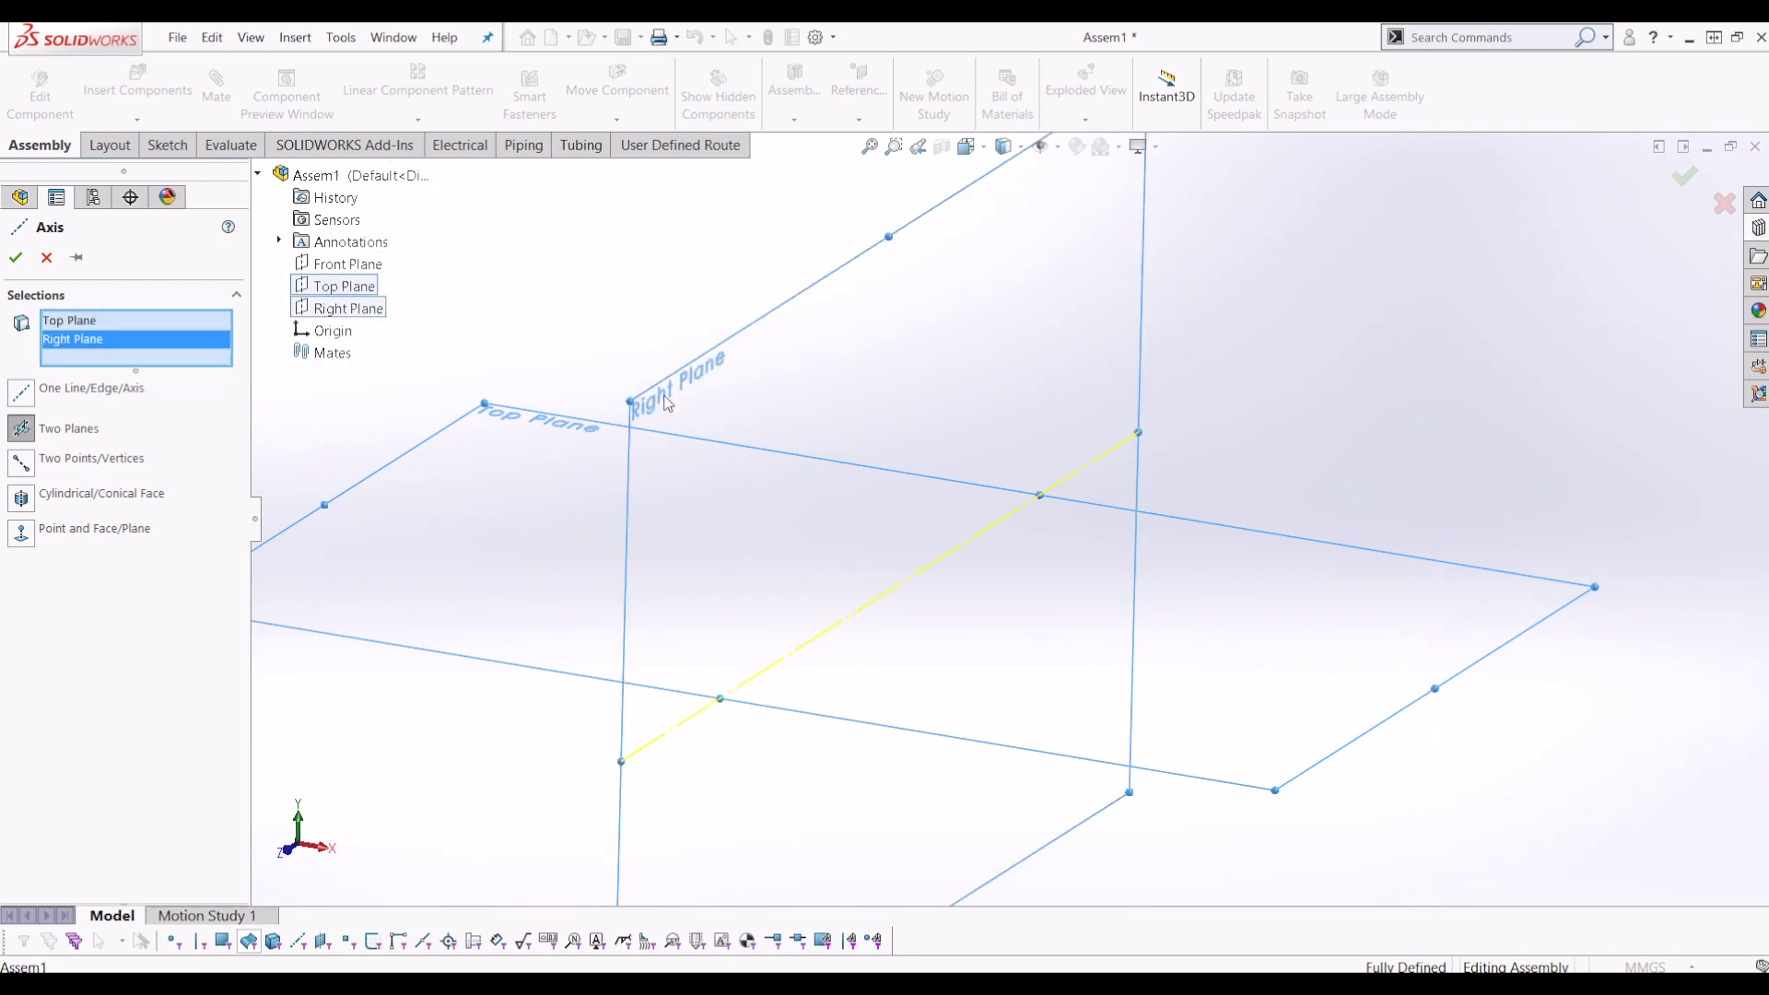
click(16, 259)
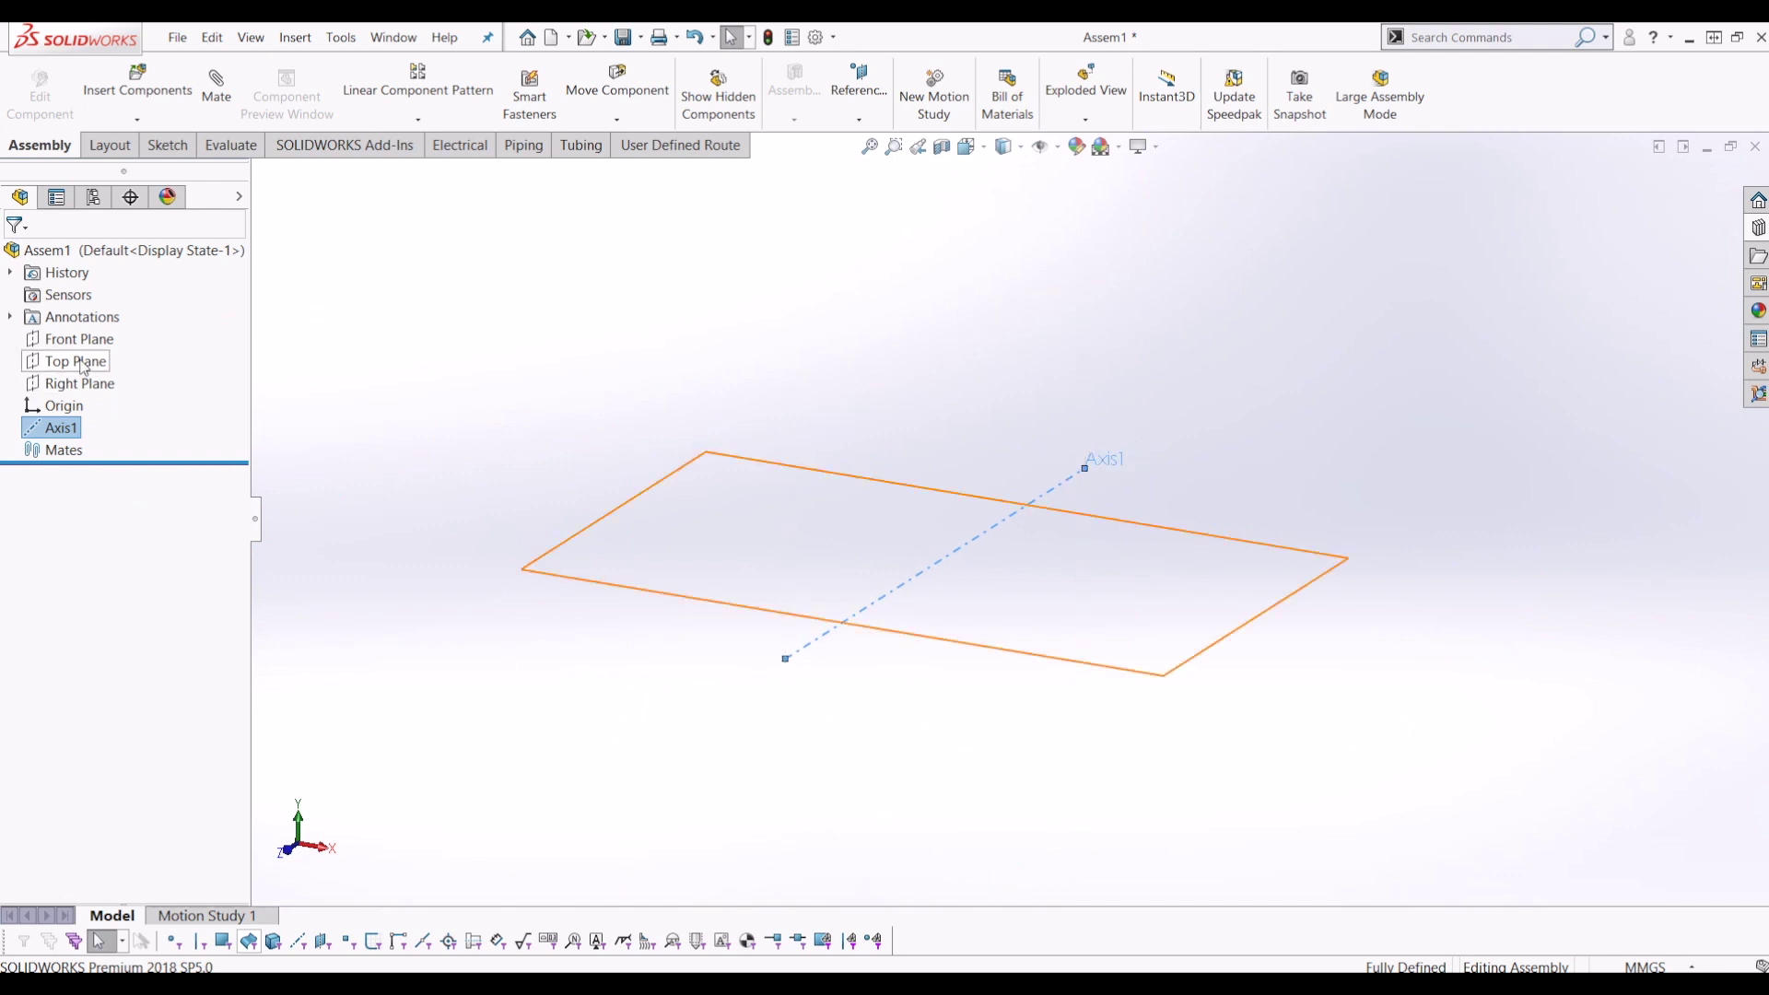
Create a reference plane offset 62.5 mm from the Right Plane.
click(70, 382)
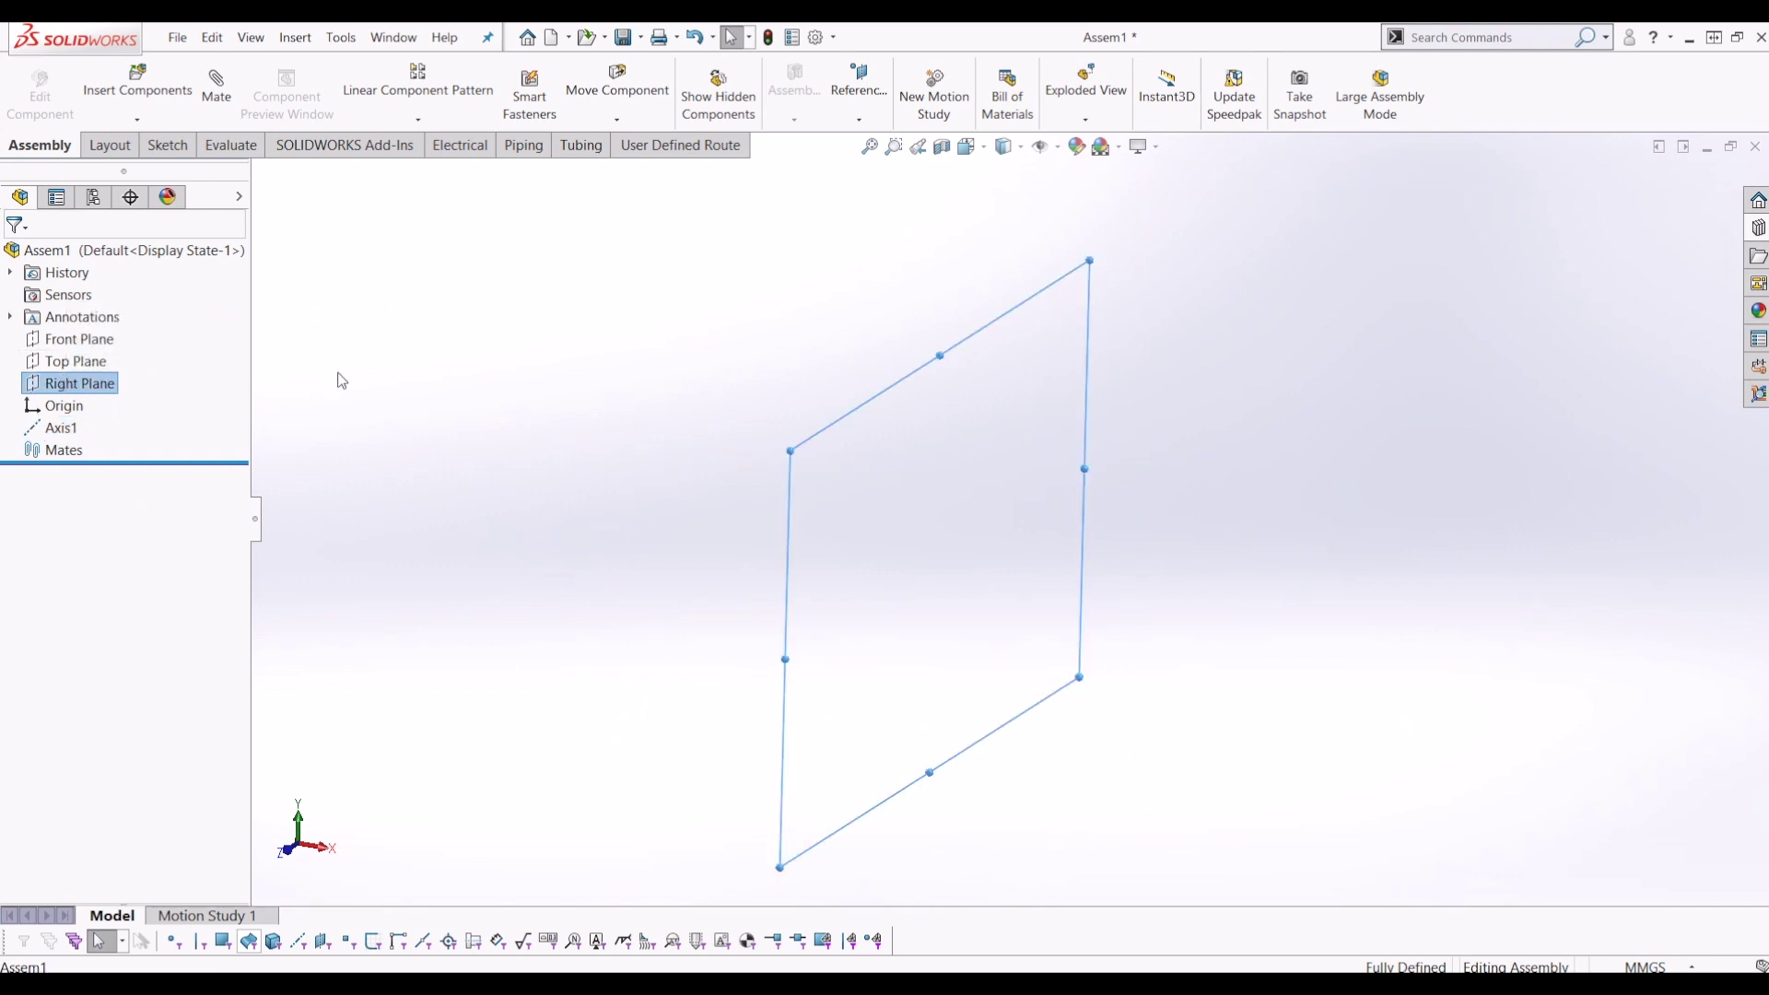
click(859, 93)
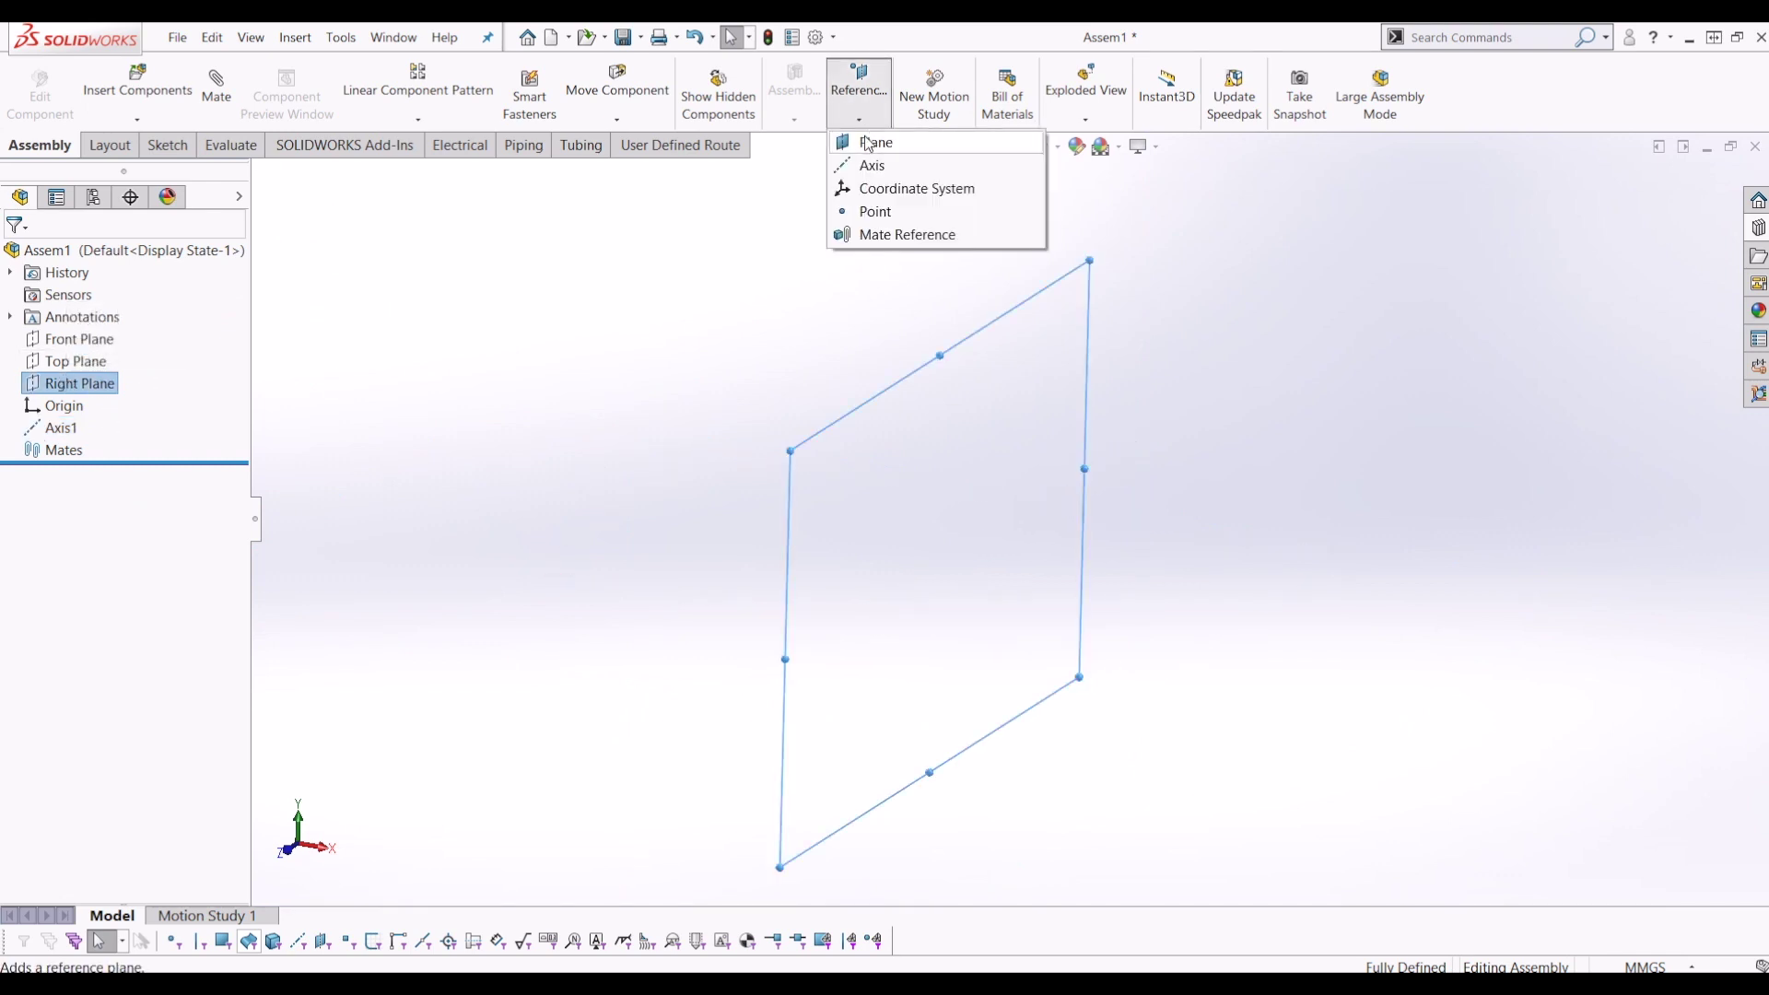
click(868, 144)
scroll(1121, 450, up, 3)
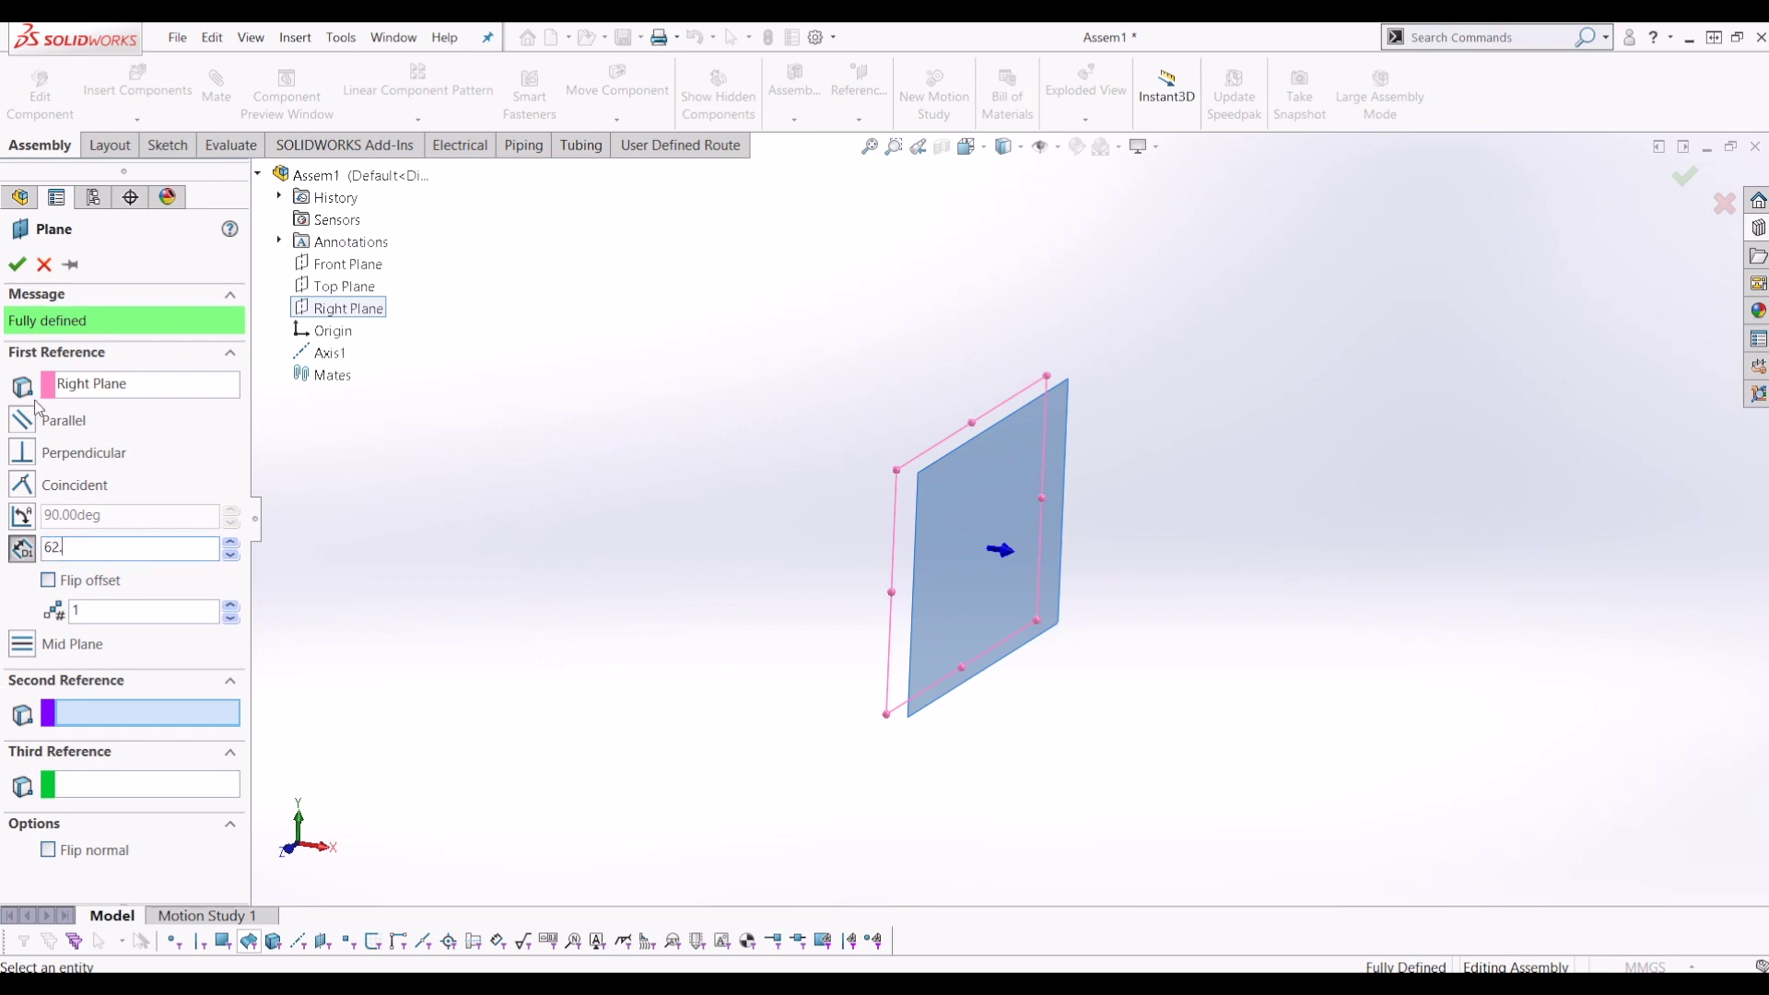
text(5)
key(Return)
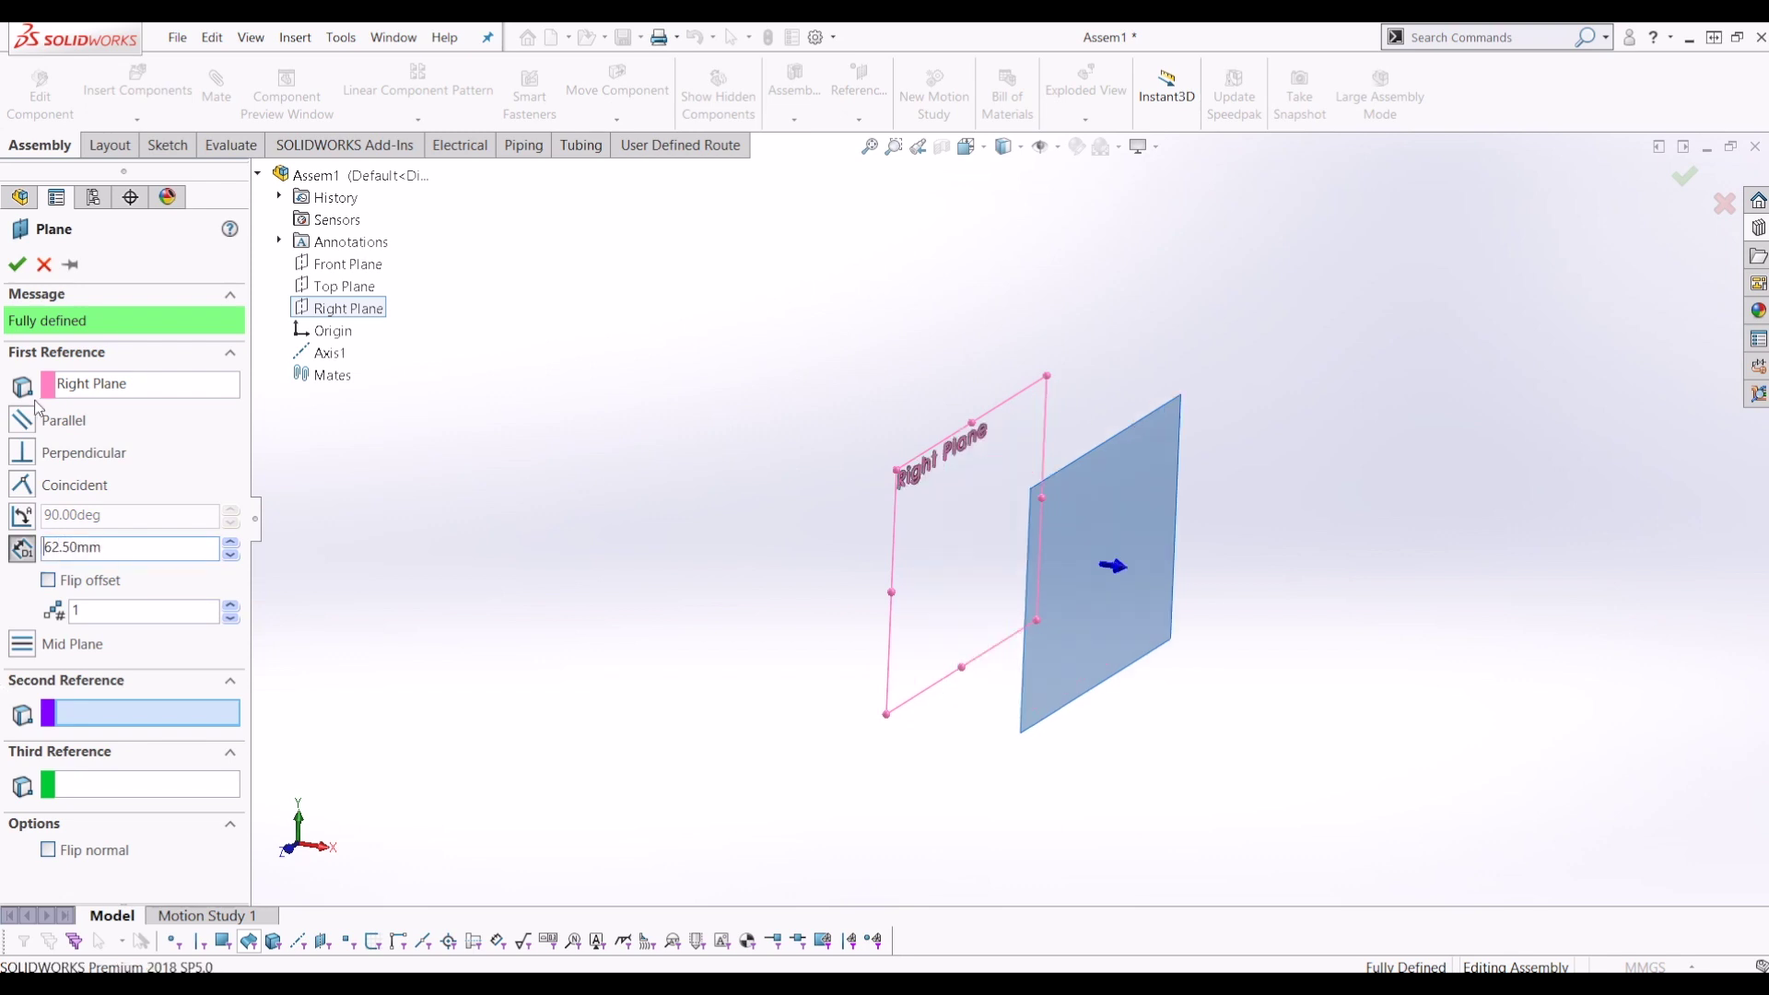
click(18, 265)
Create a second reference plane offset 87.5 mm from PLANE1, on the side away from the Right Plane.
click(867, 93)
click(884, 140)
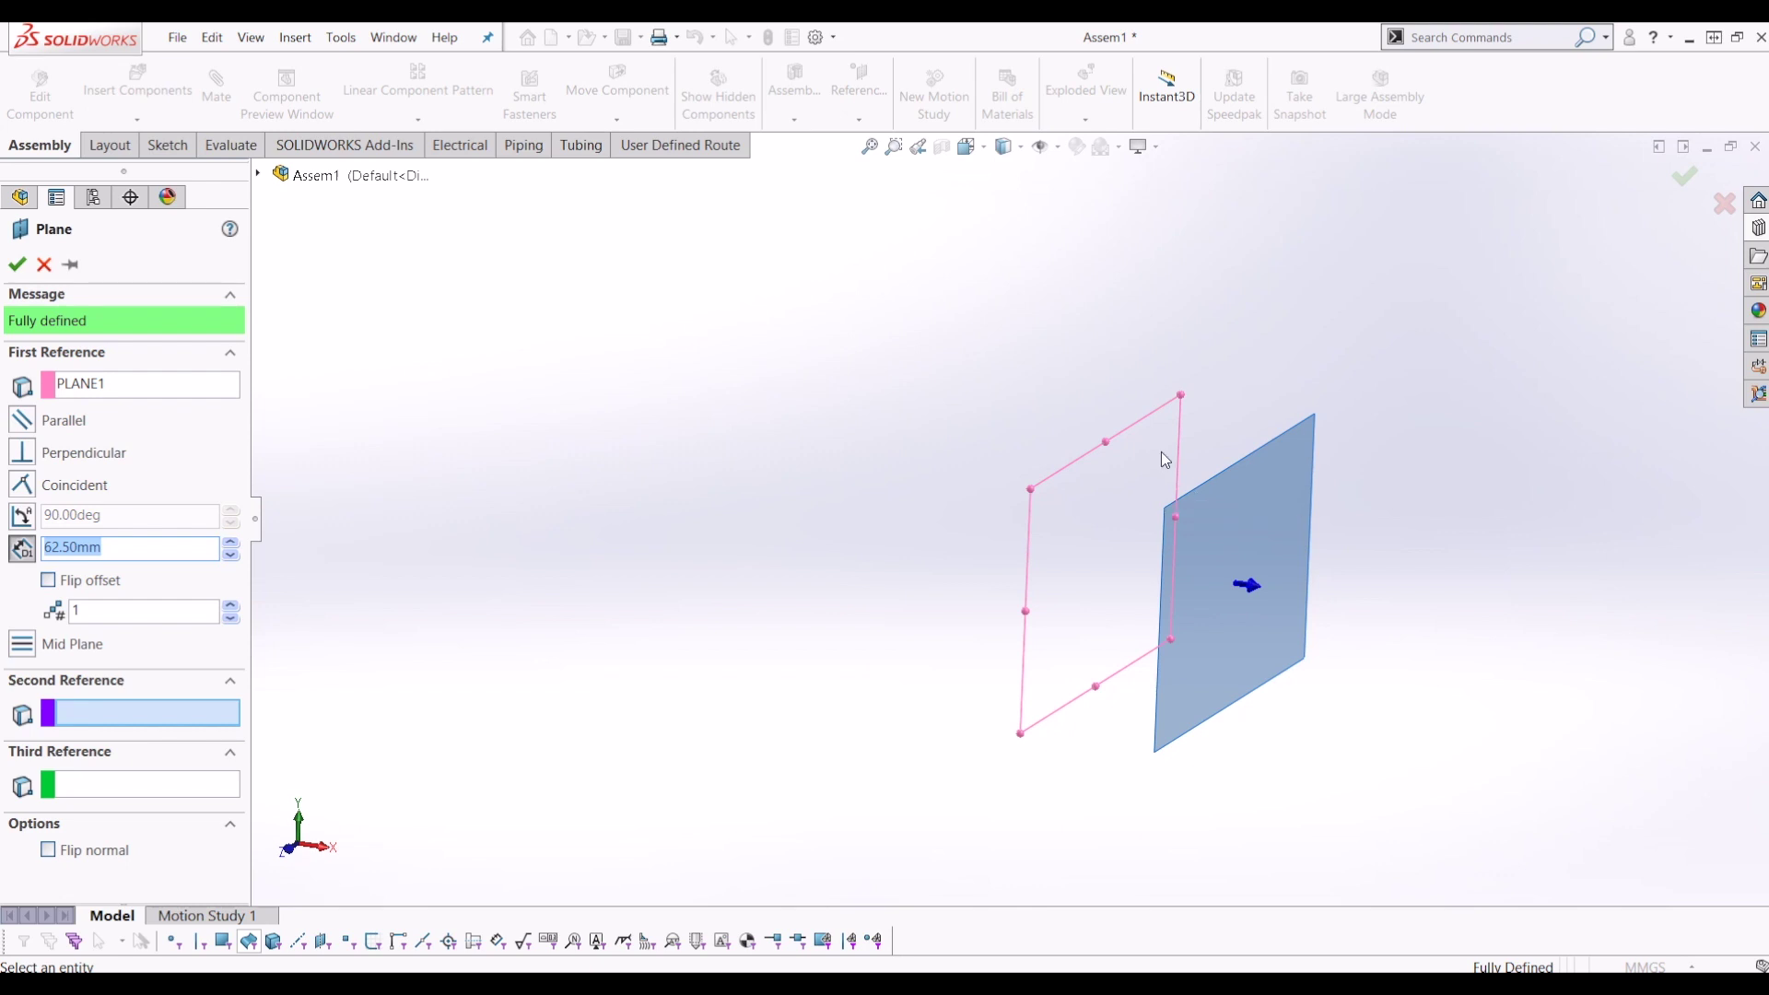
text(5)
key(Return)
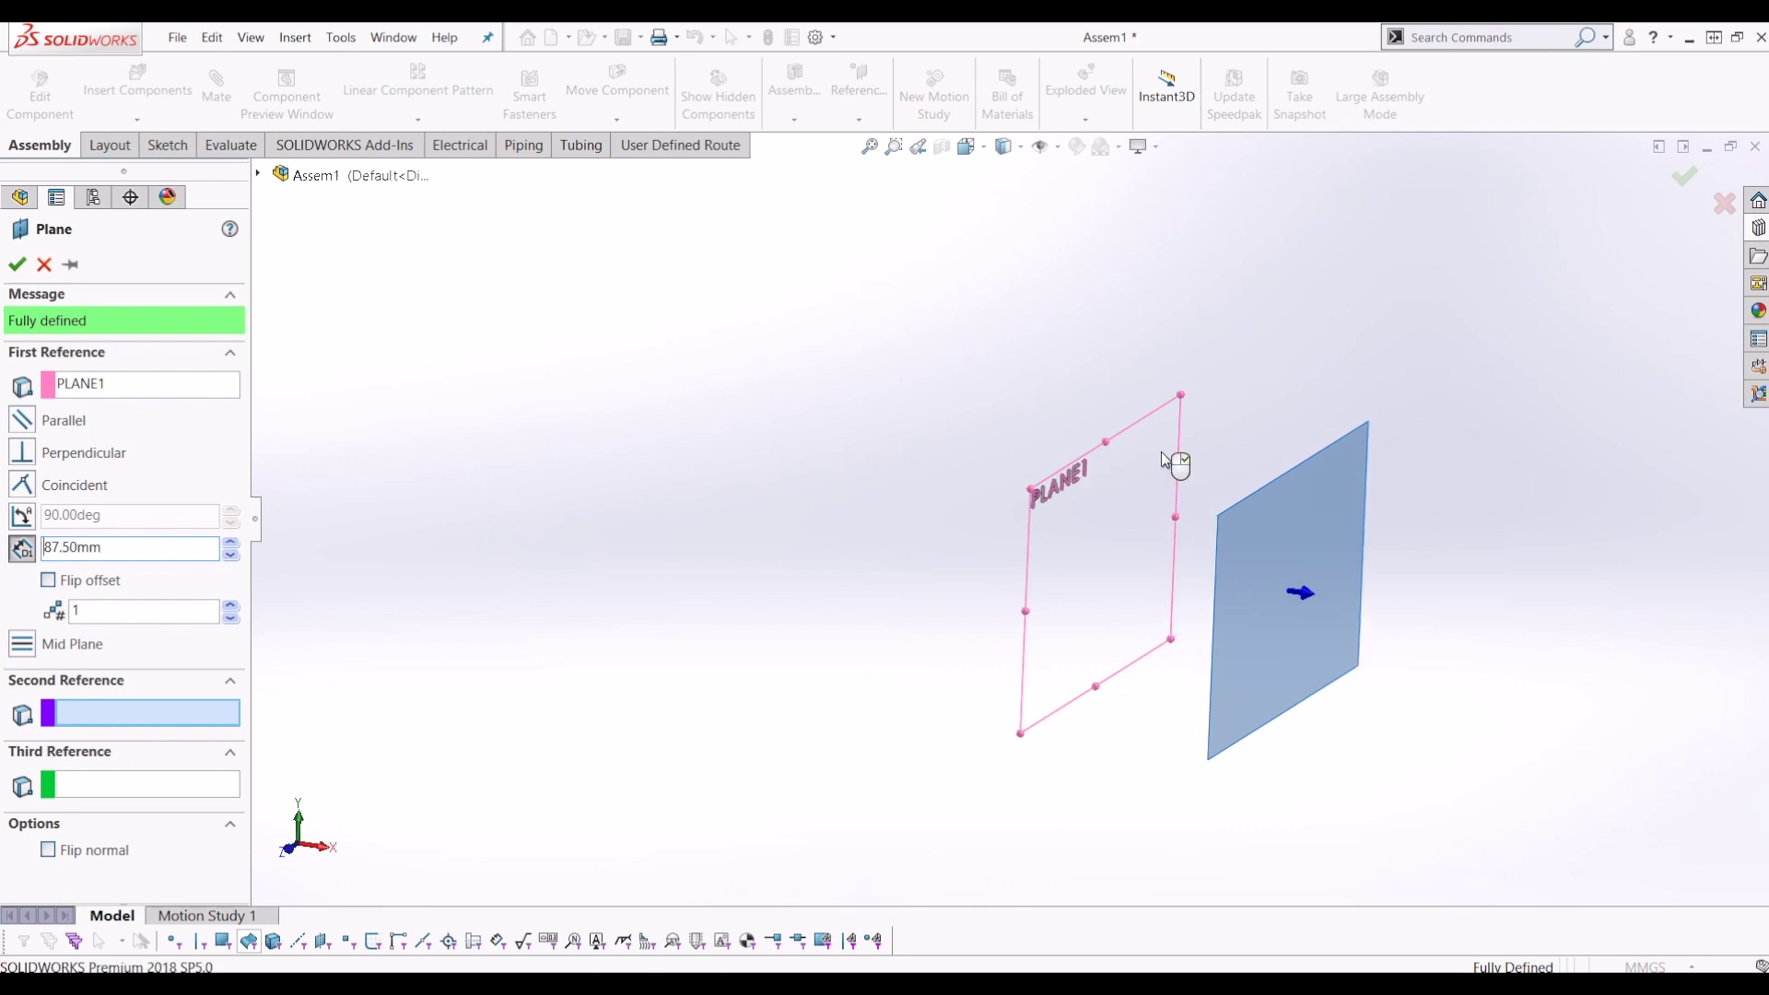
click(16, 265)
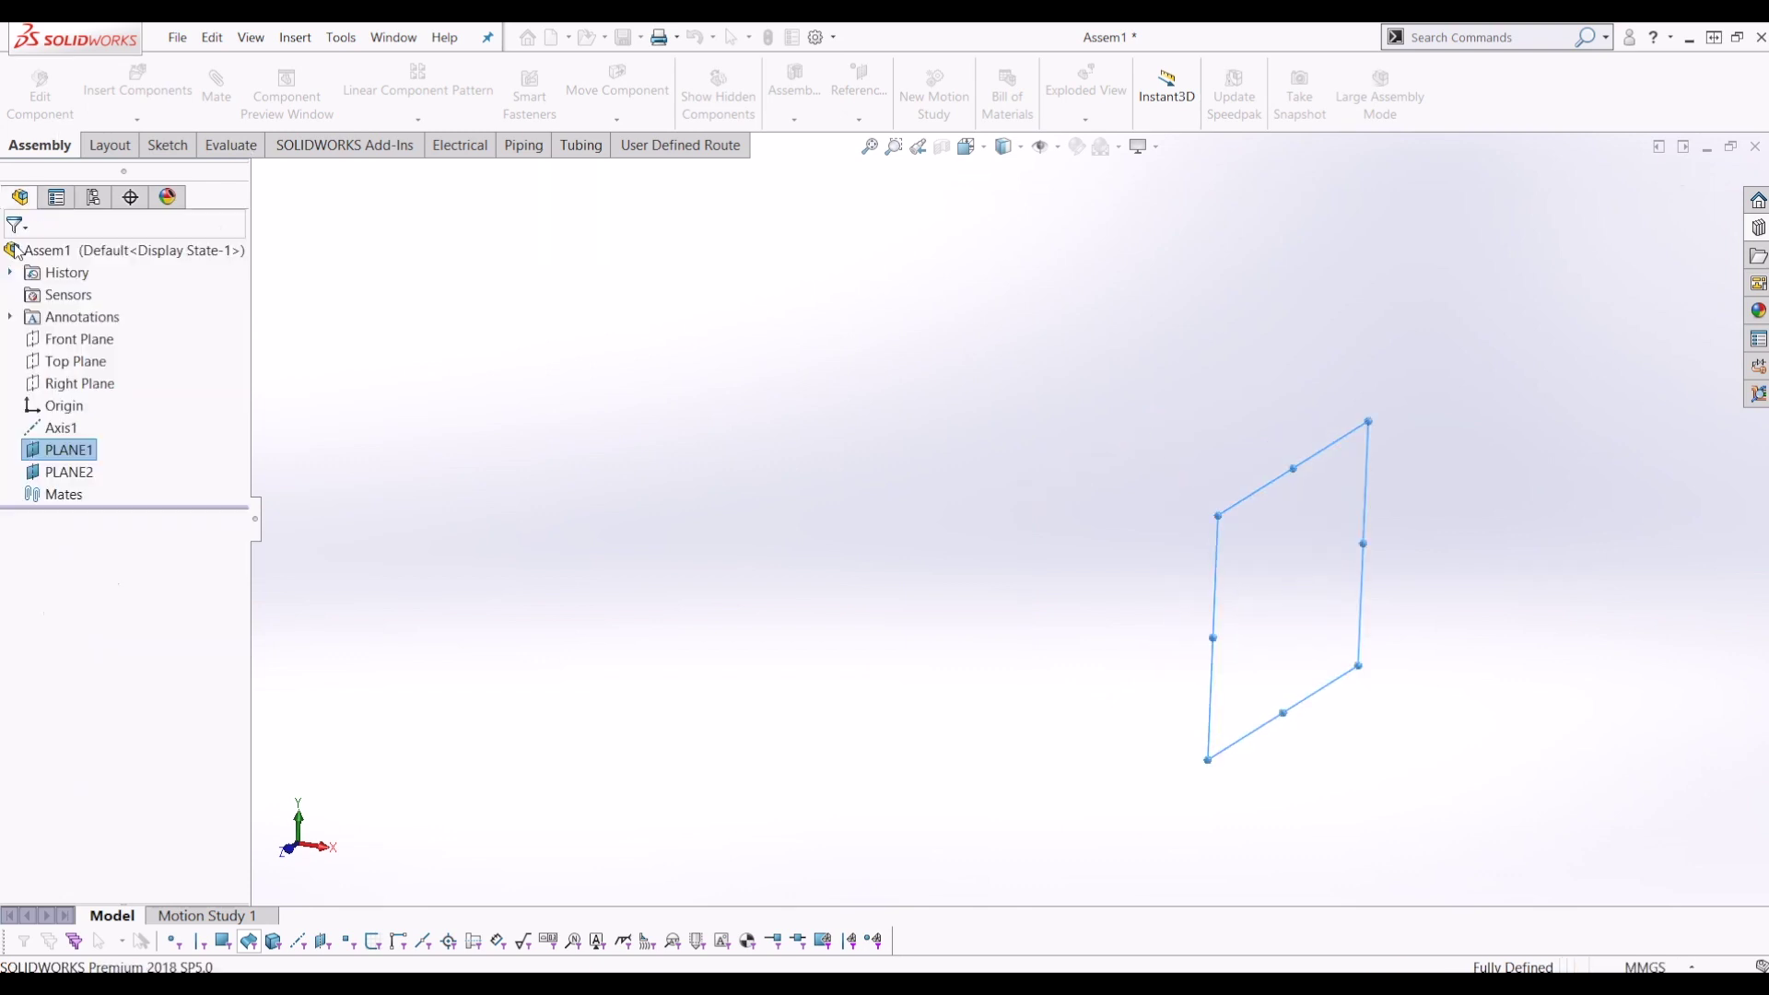
Show the Right Plane and turn on the display of planes in the assembly.
click(71, 380)
right_click(71, 380)
click(104, 347)
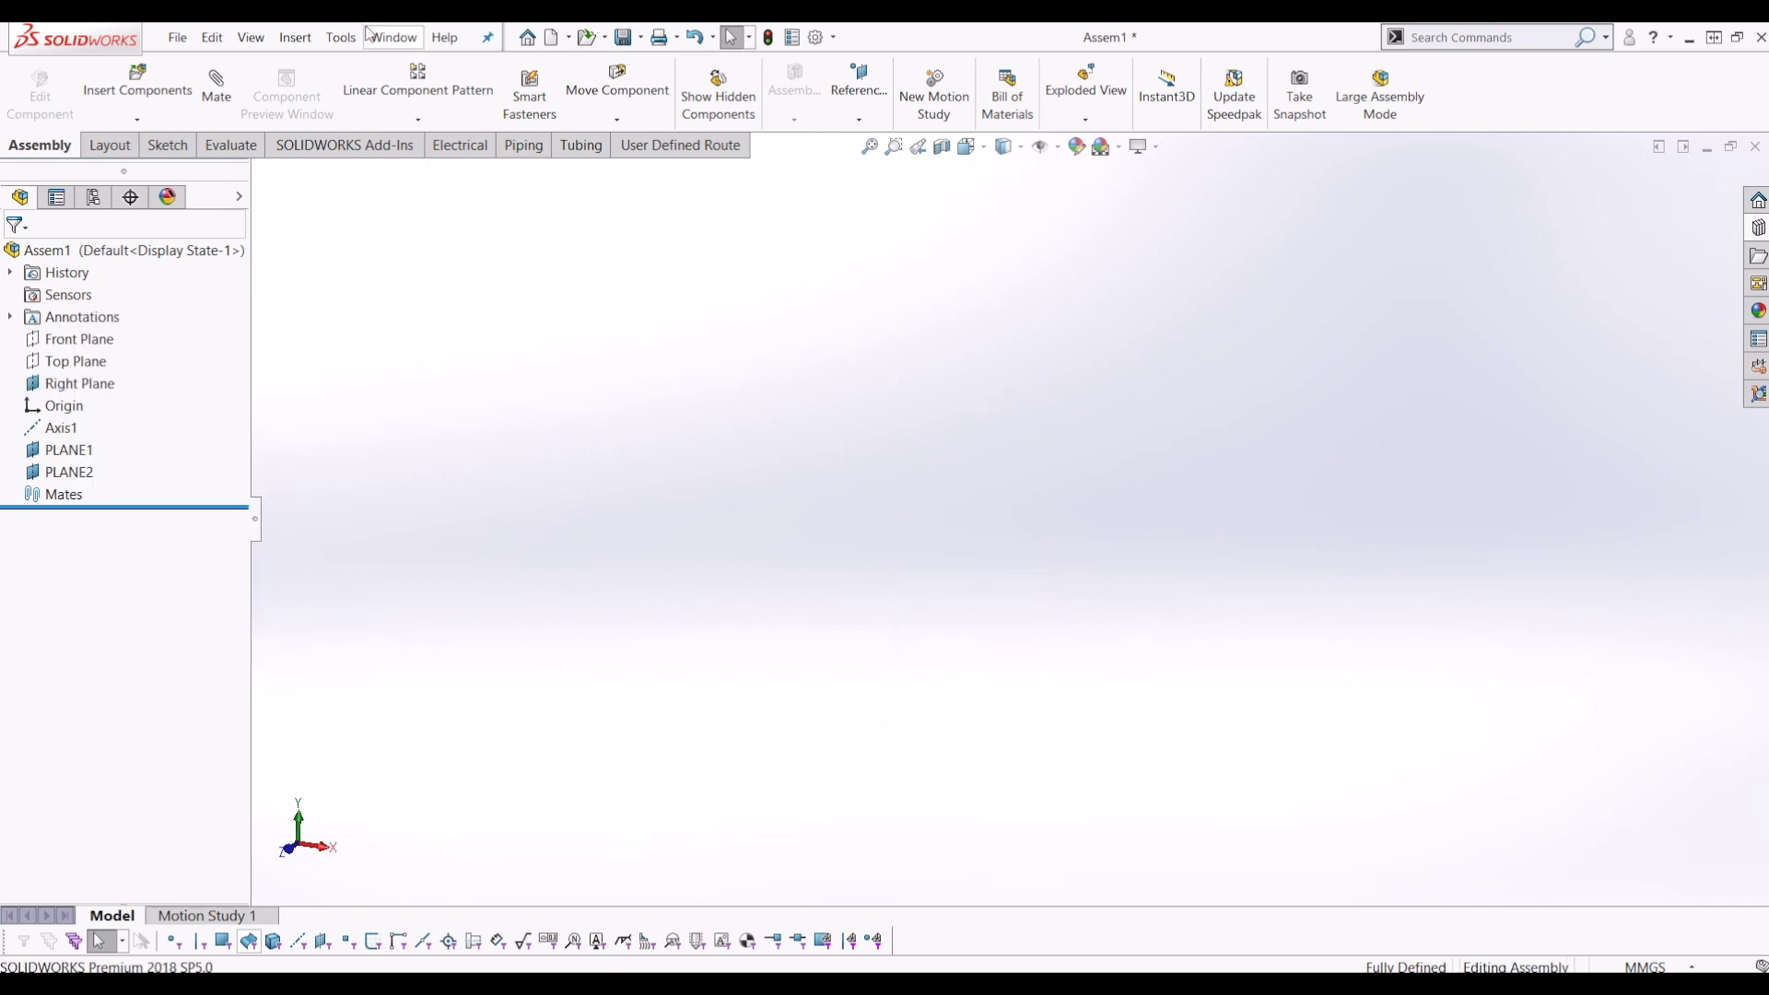
click(251, 37)
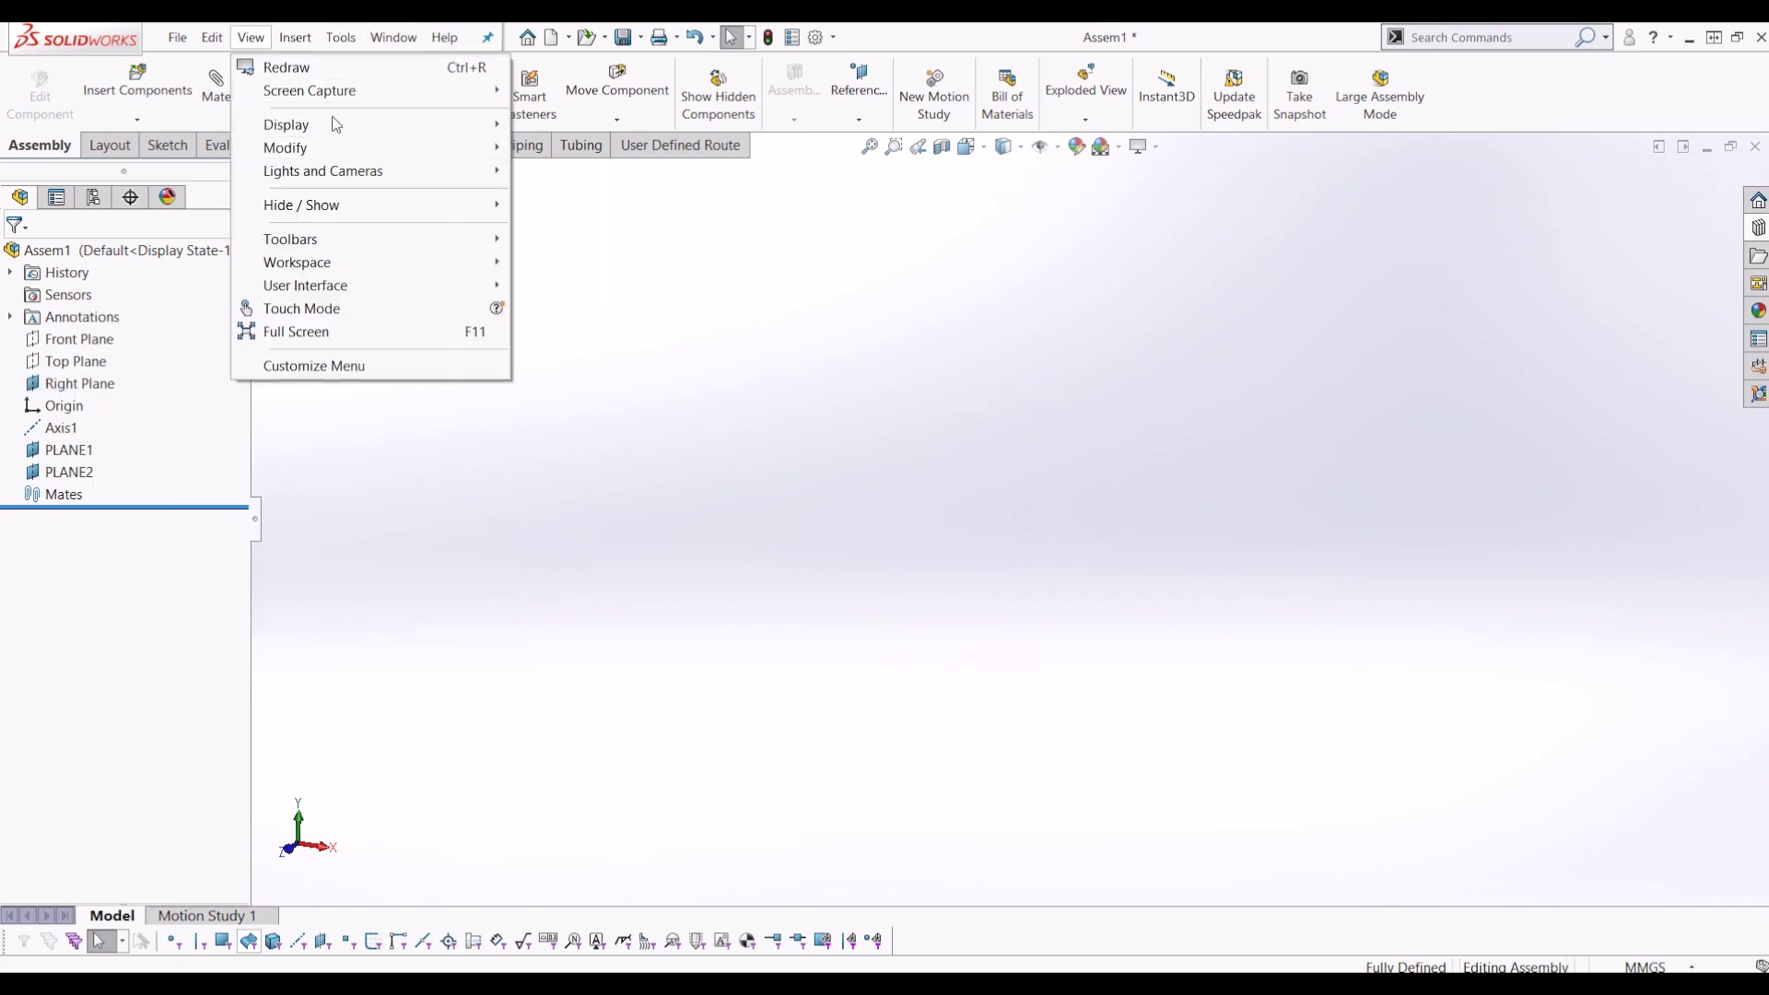
mouse_move(335, 125)
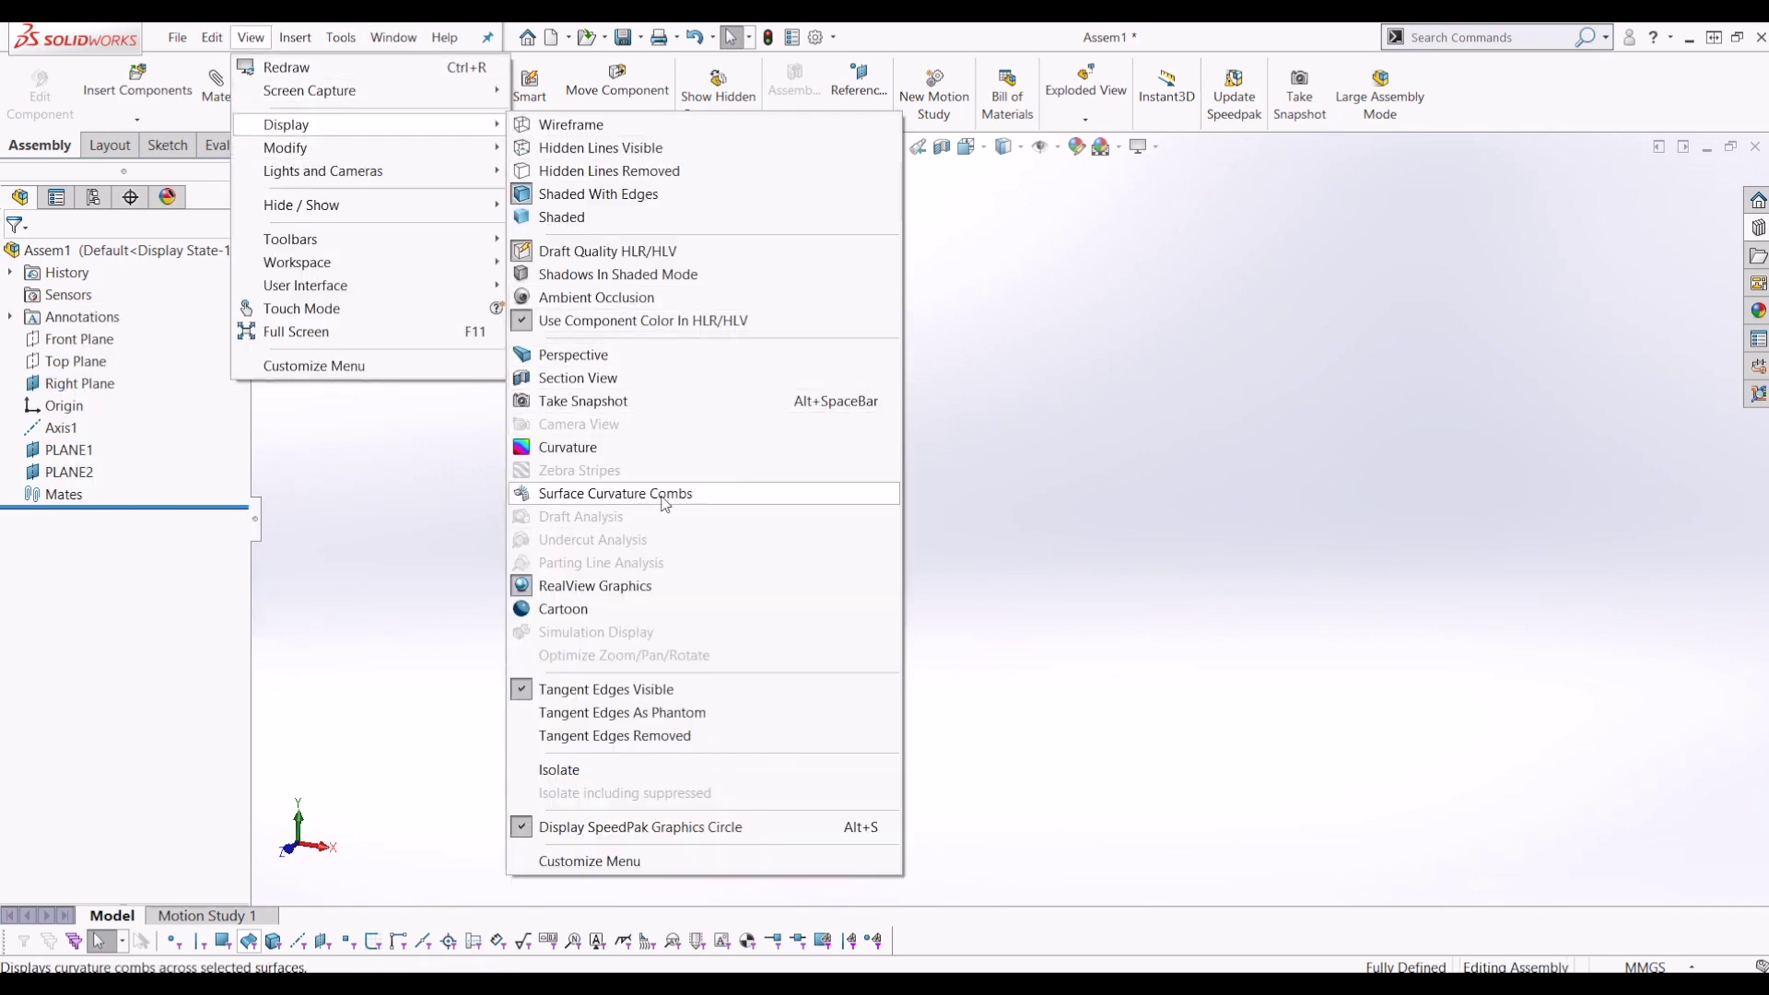
mouse_move(350, 204)
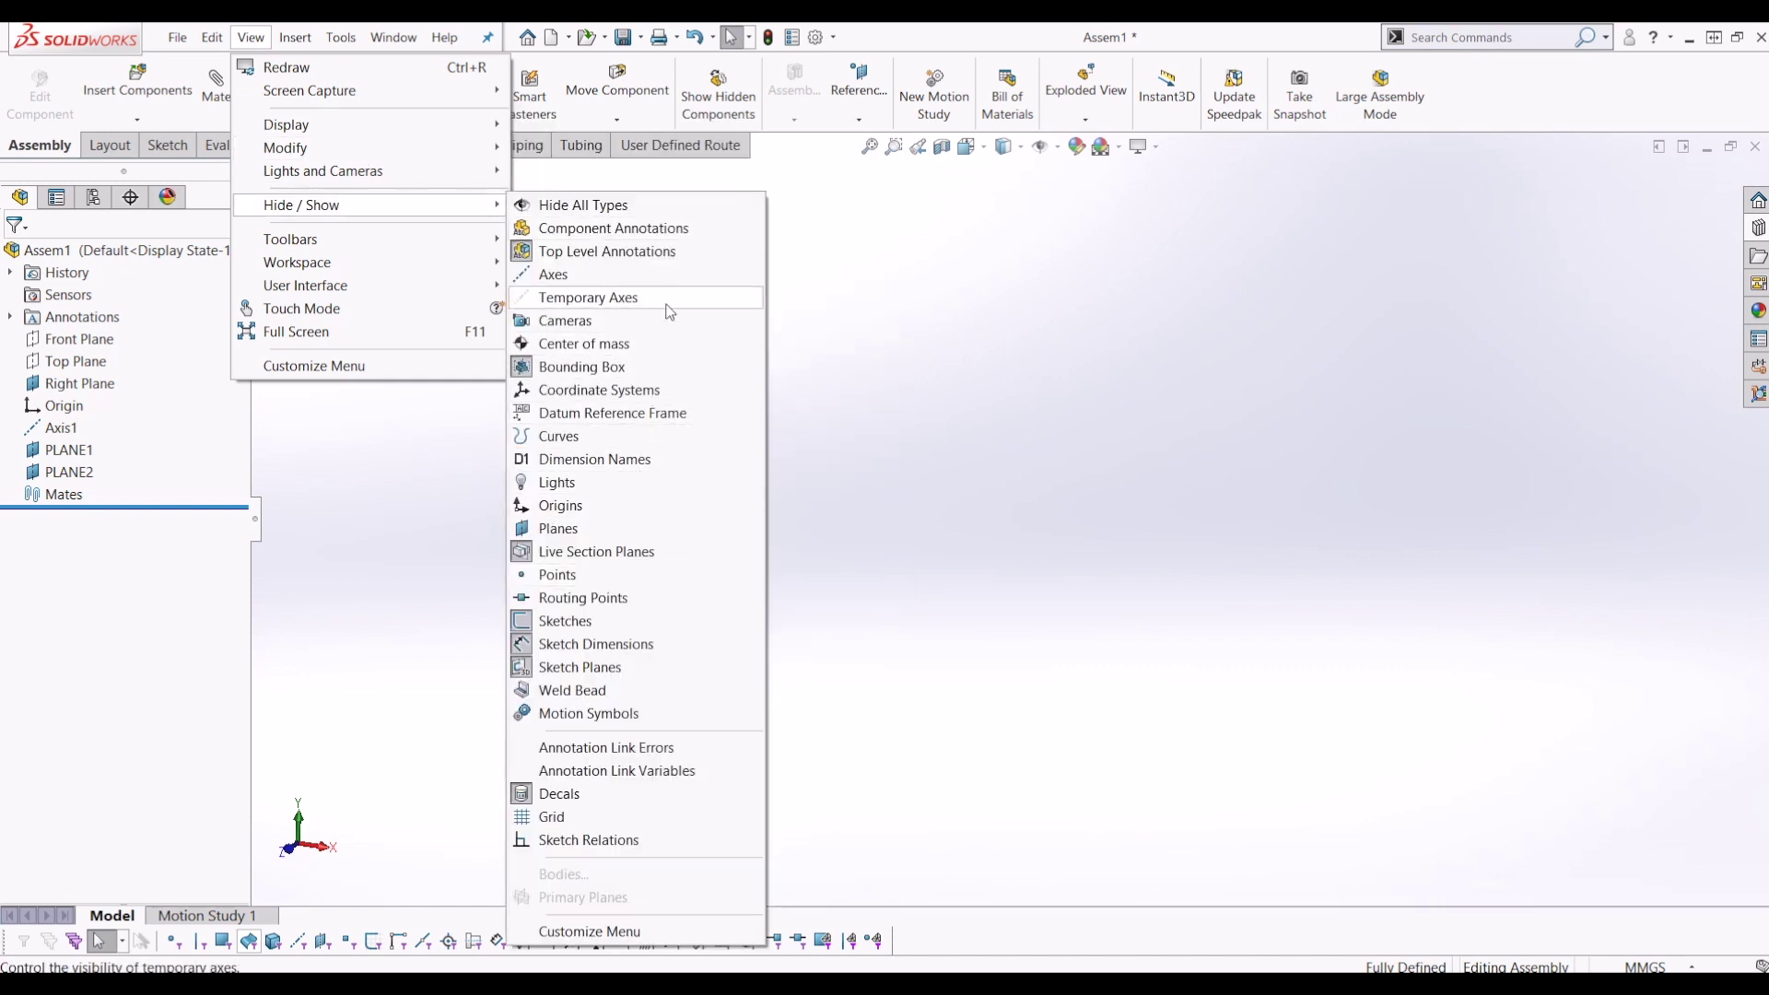
click(684, 531)
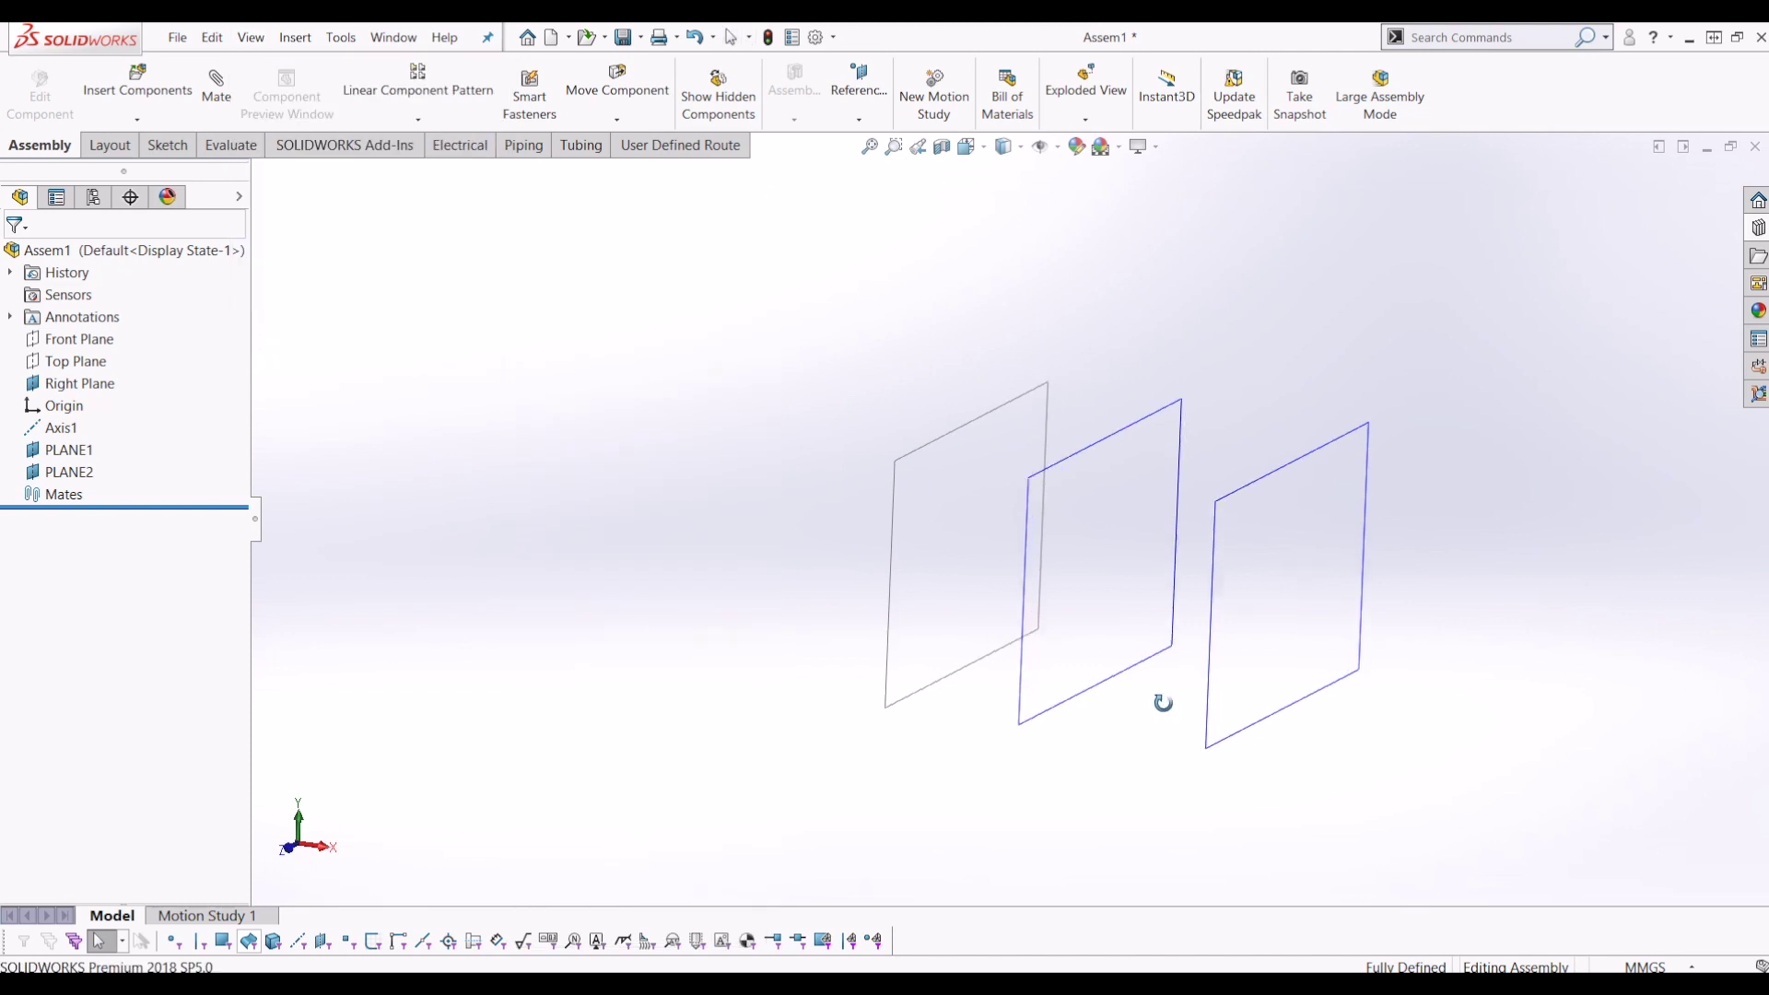
middle_drag(1230, 702, 1133, 774)
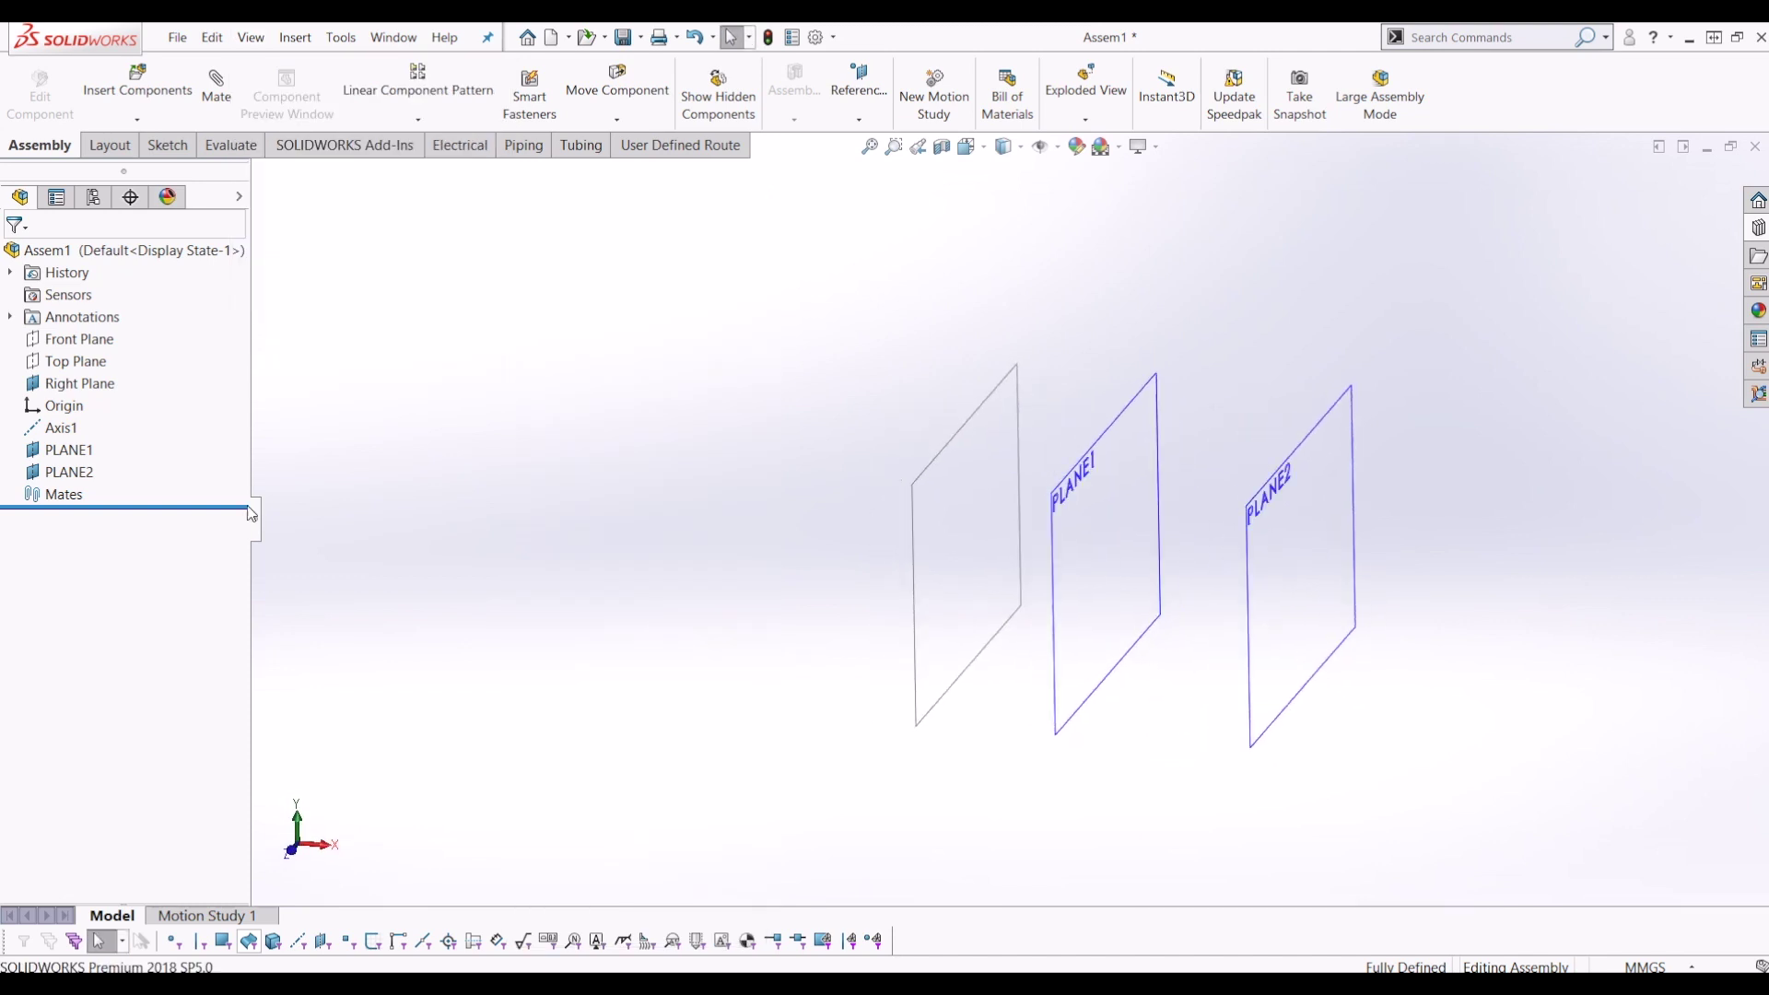
Show the Top Plane in the assembly.
click(64, 362)
right_click(64, 362)
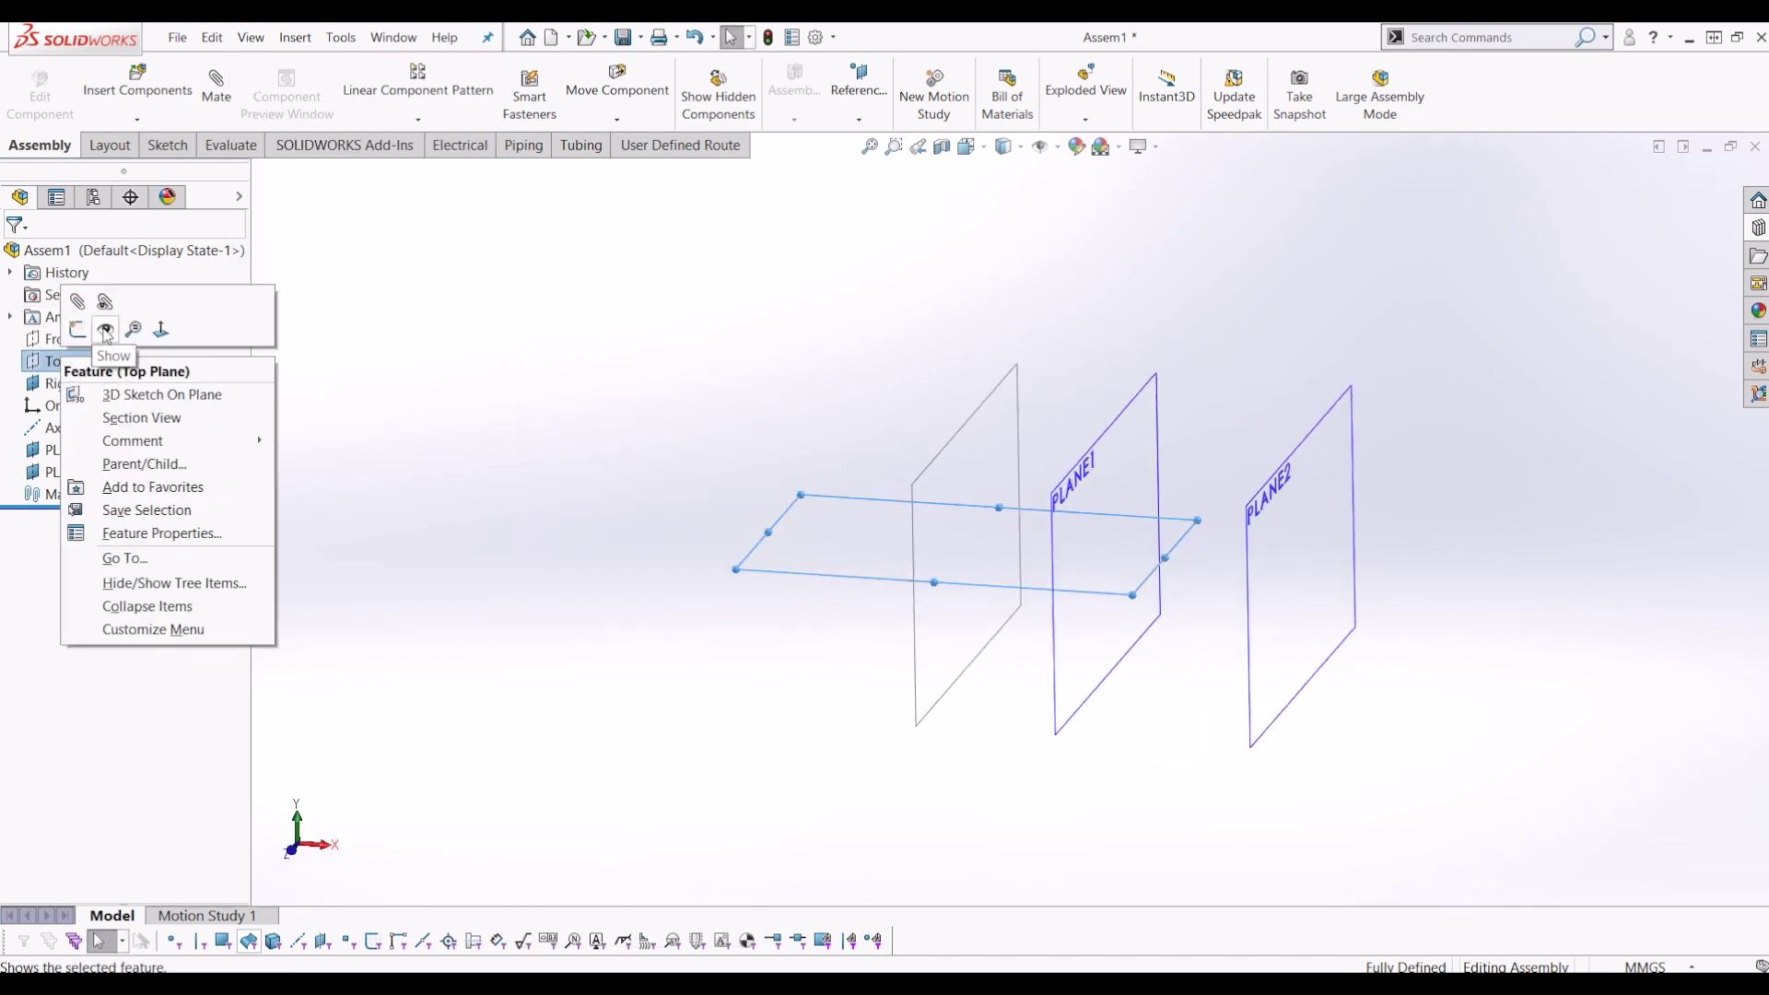
middle_drag(998, 535, 920, 520)
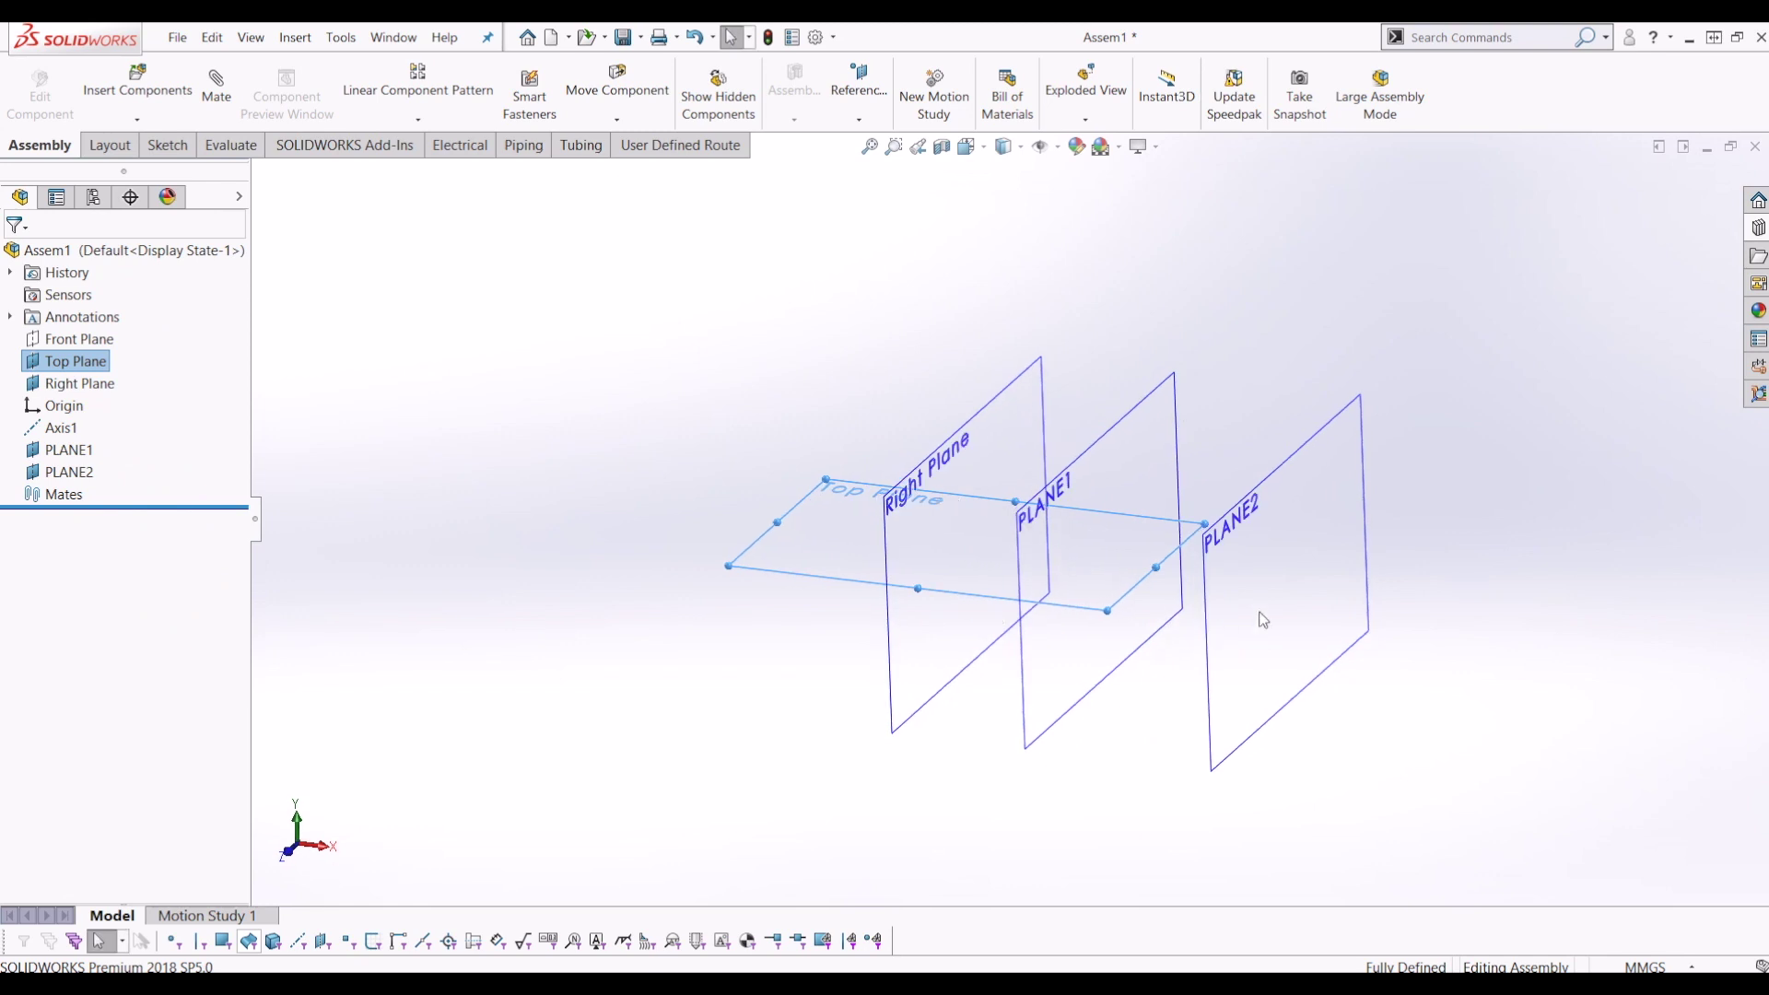
Create a reference axis at the intersection of the Top Plane and the Right Plane.
click(844, 120)
click(871, 167)
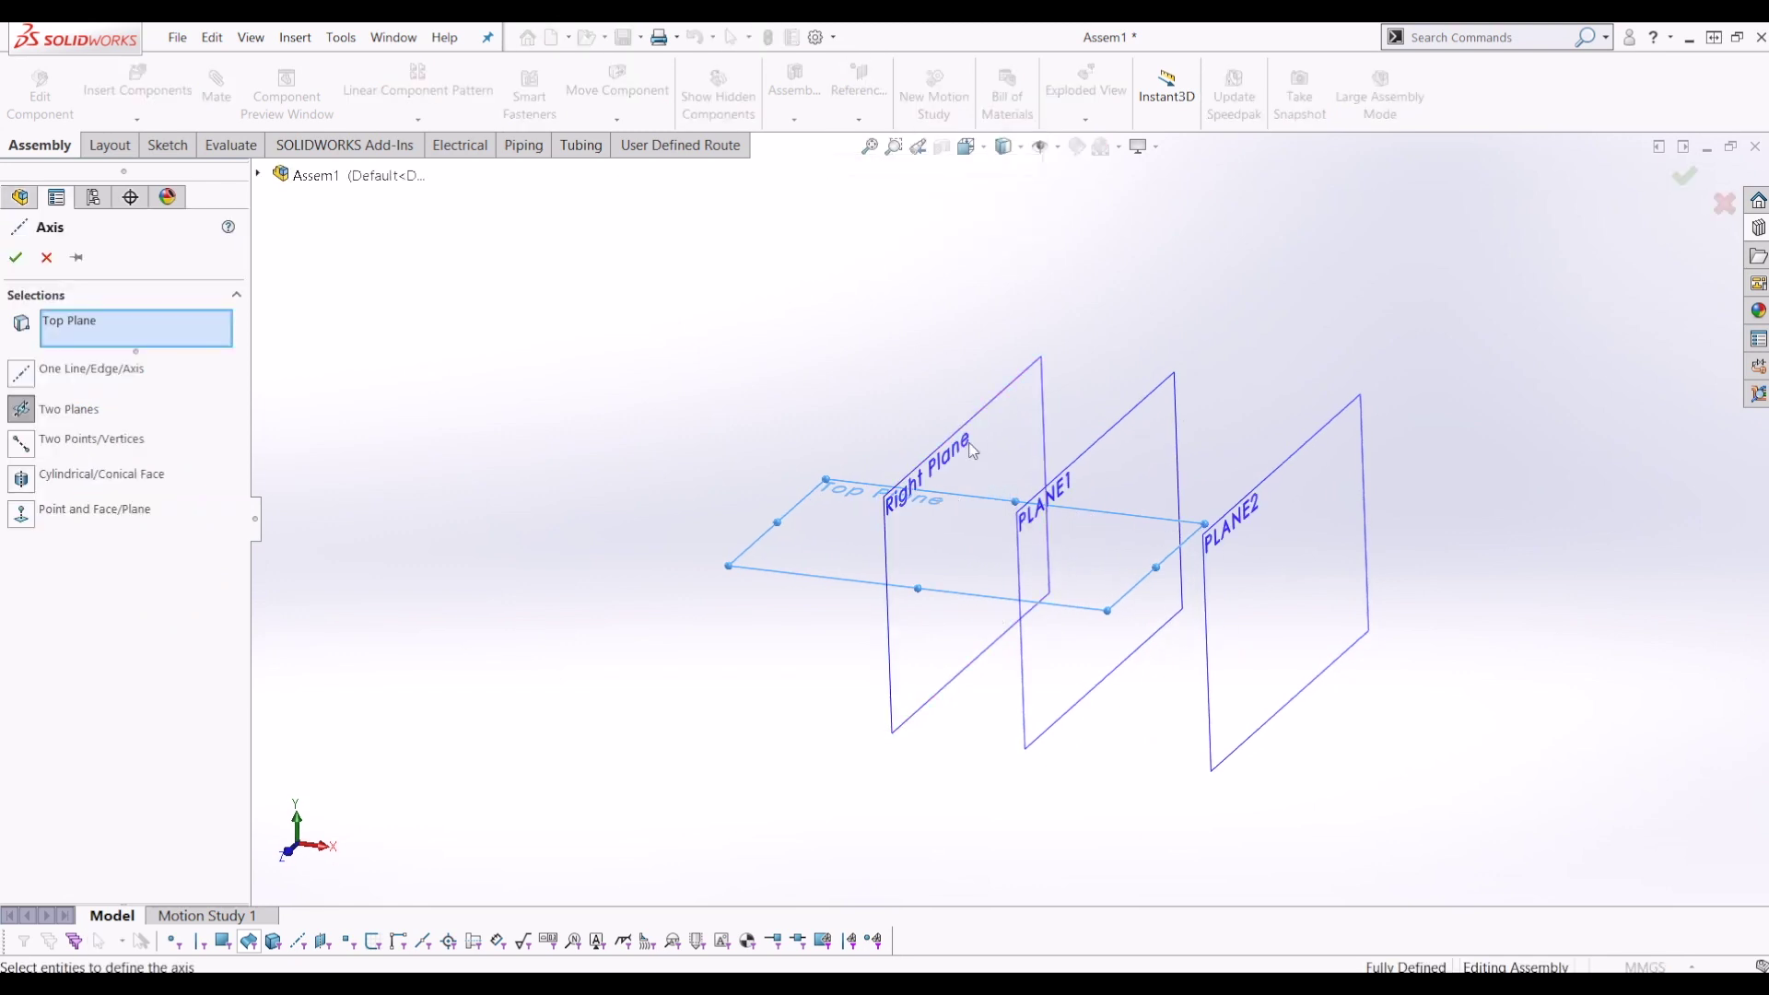
click(1004, 405)
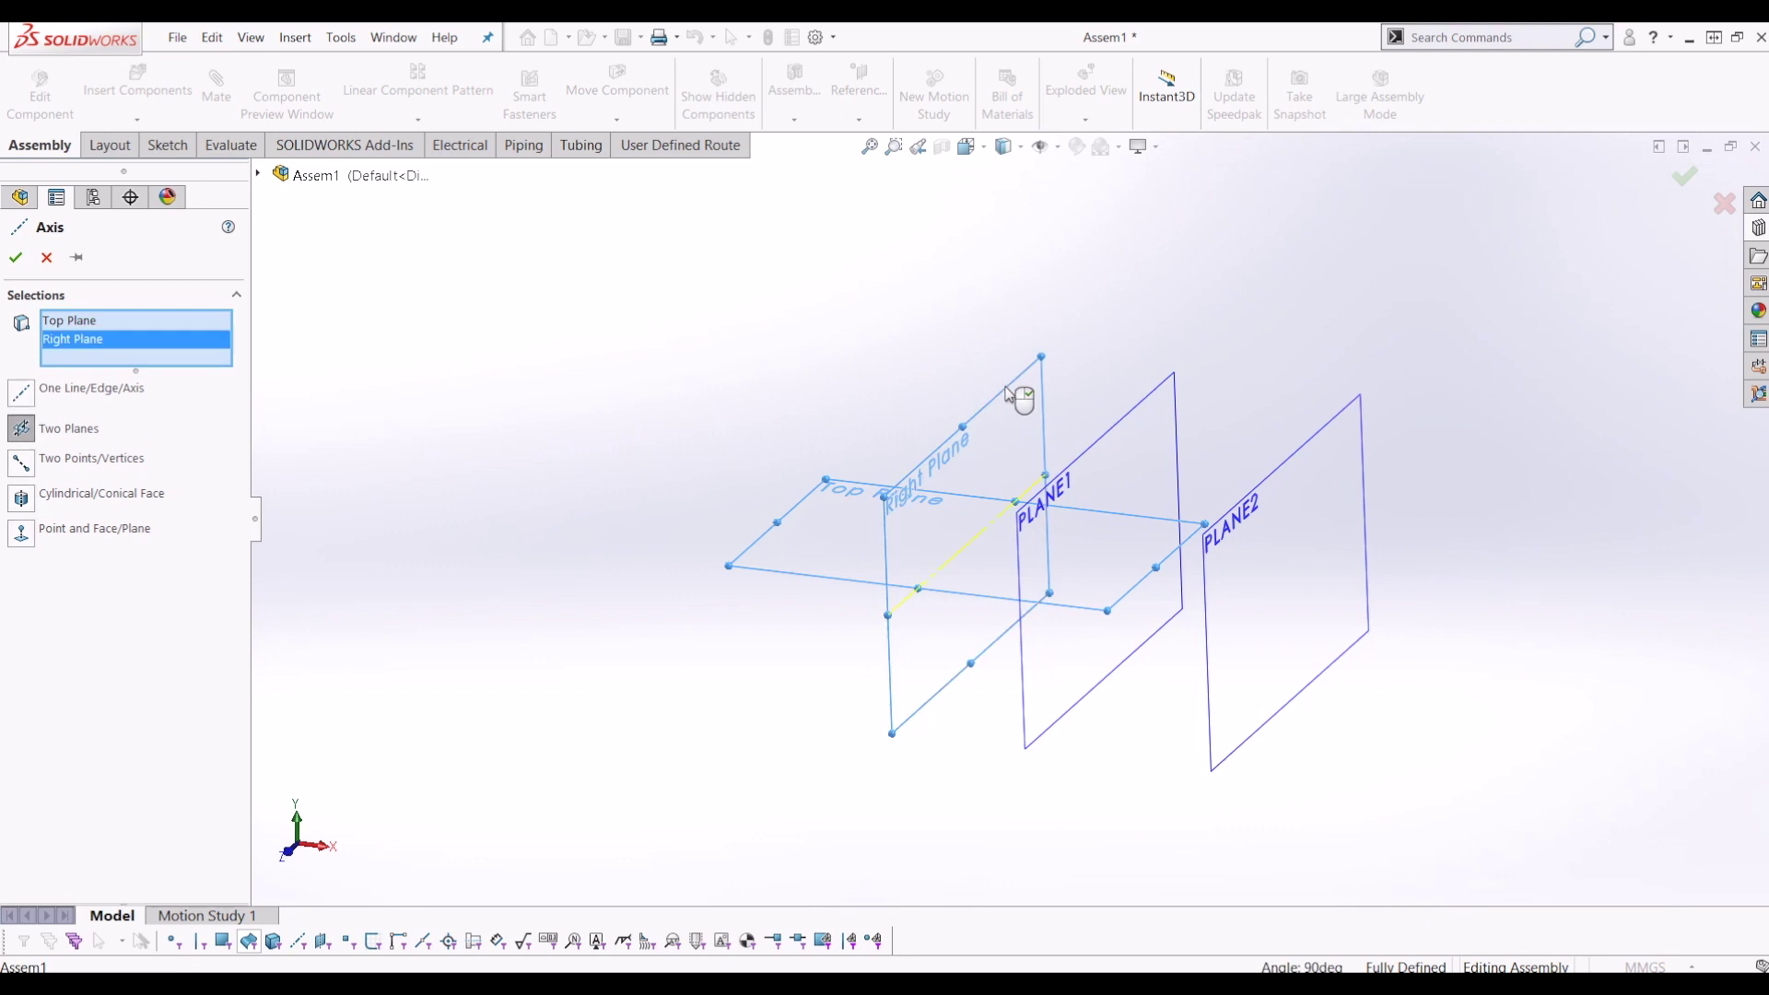
click(13, 258)
click(858, 117)
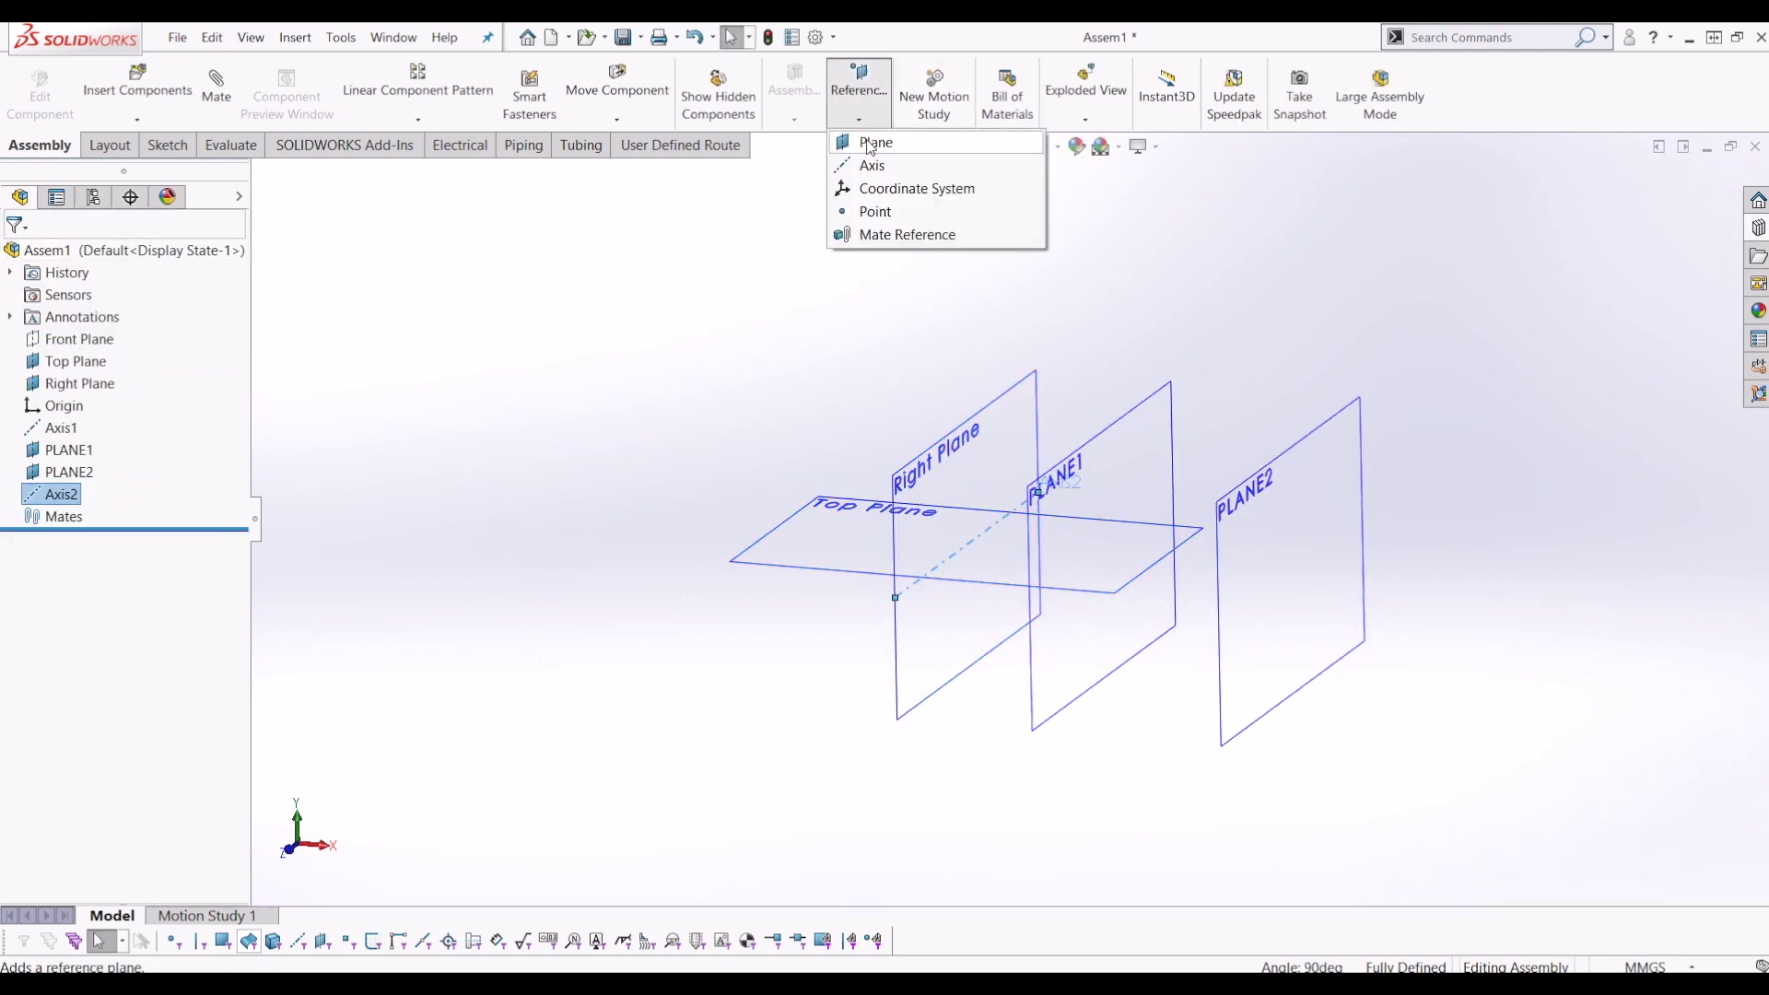
click(873, 143)
click(92, 383)
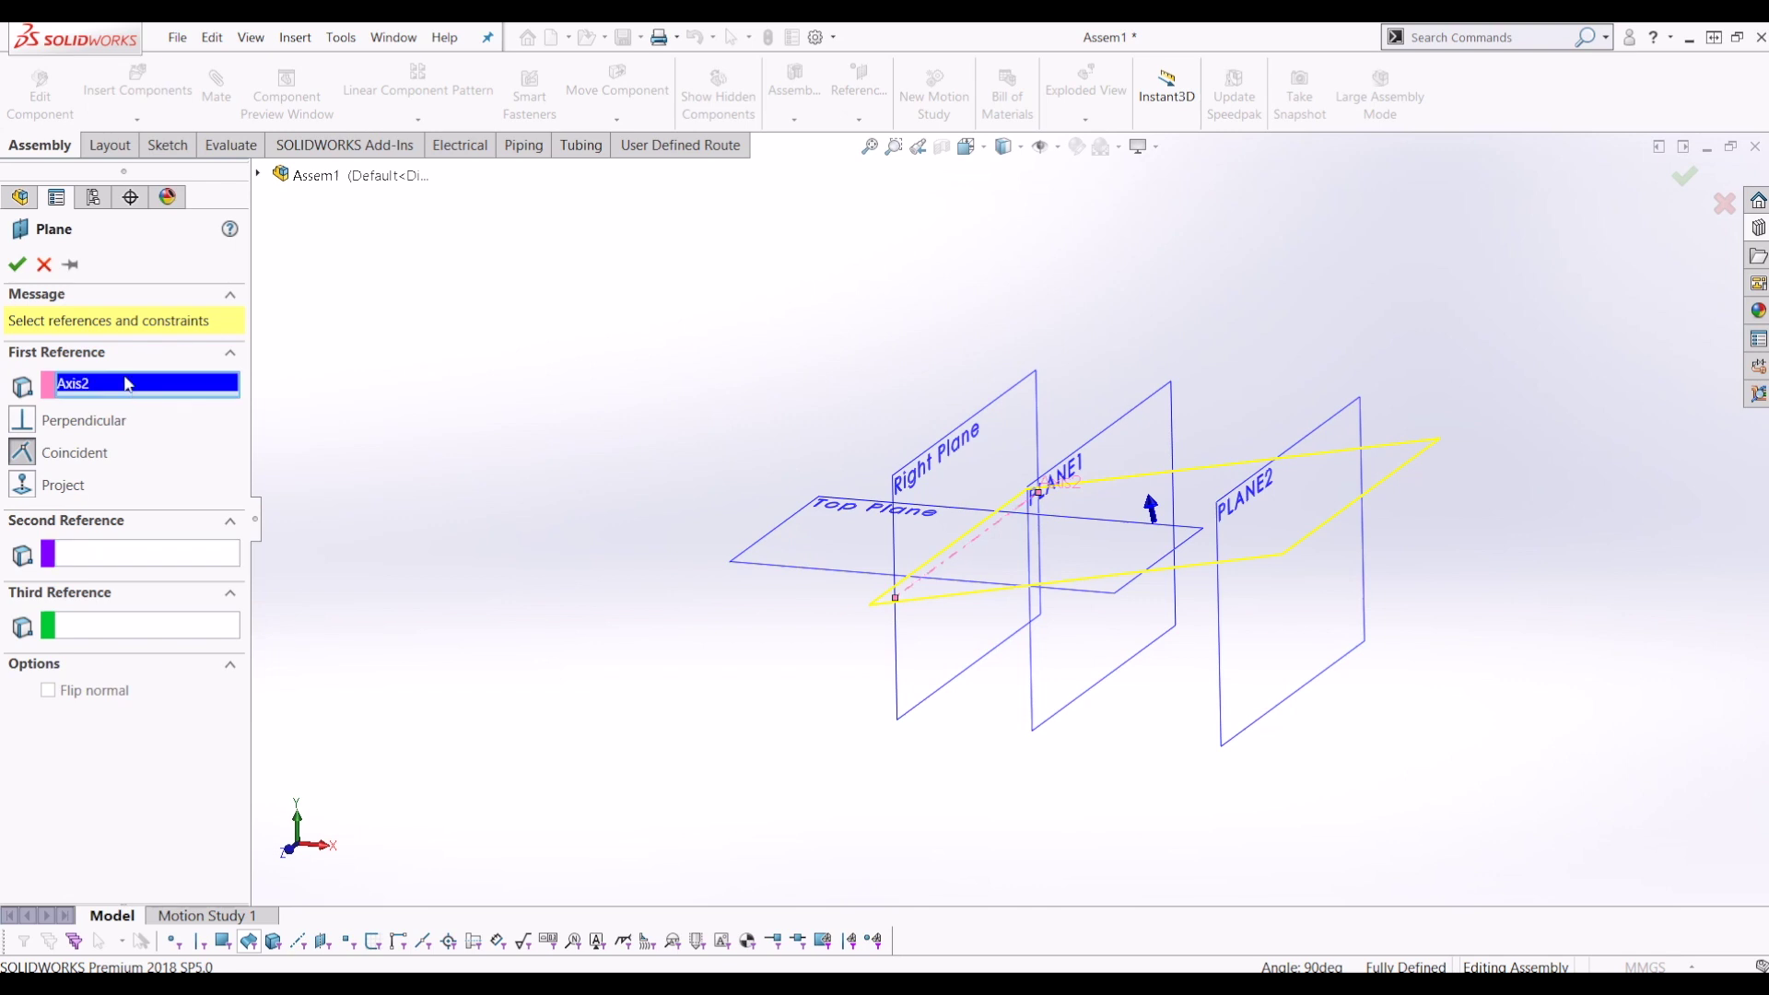
key(Delete)
click(803, 571)
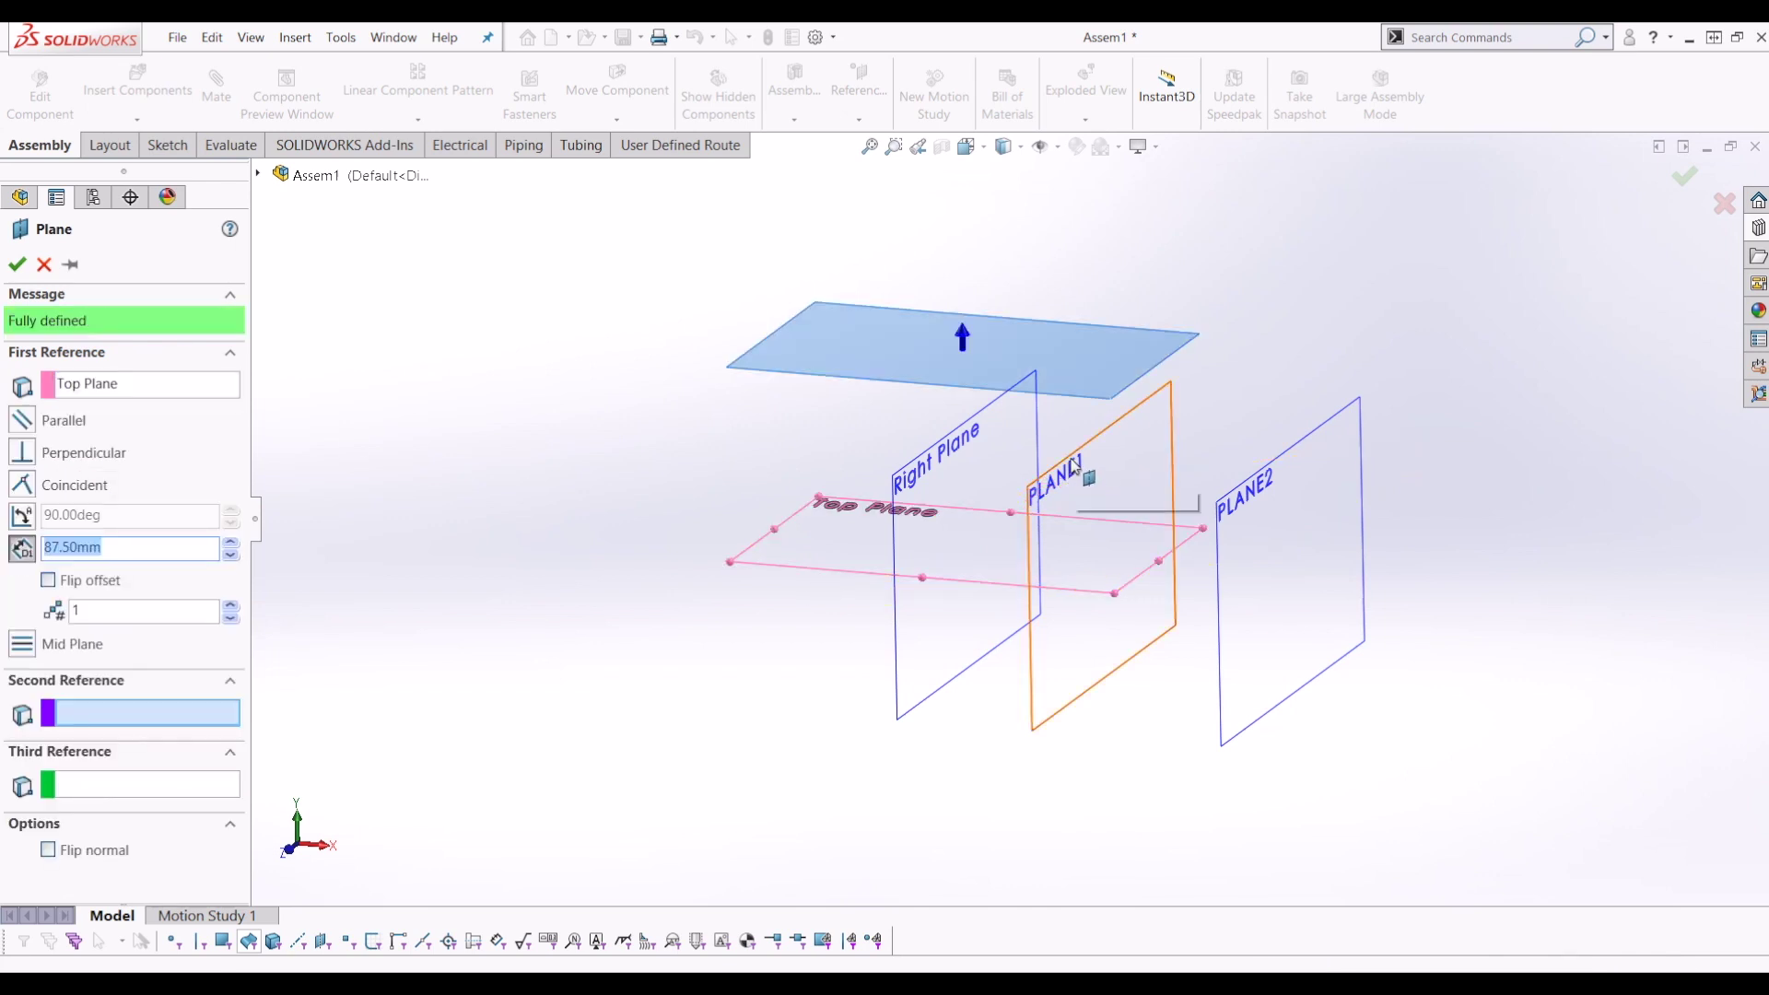
click(1077, 477)
click(44, 265)
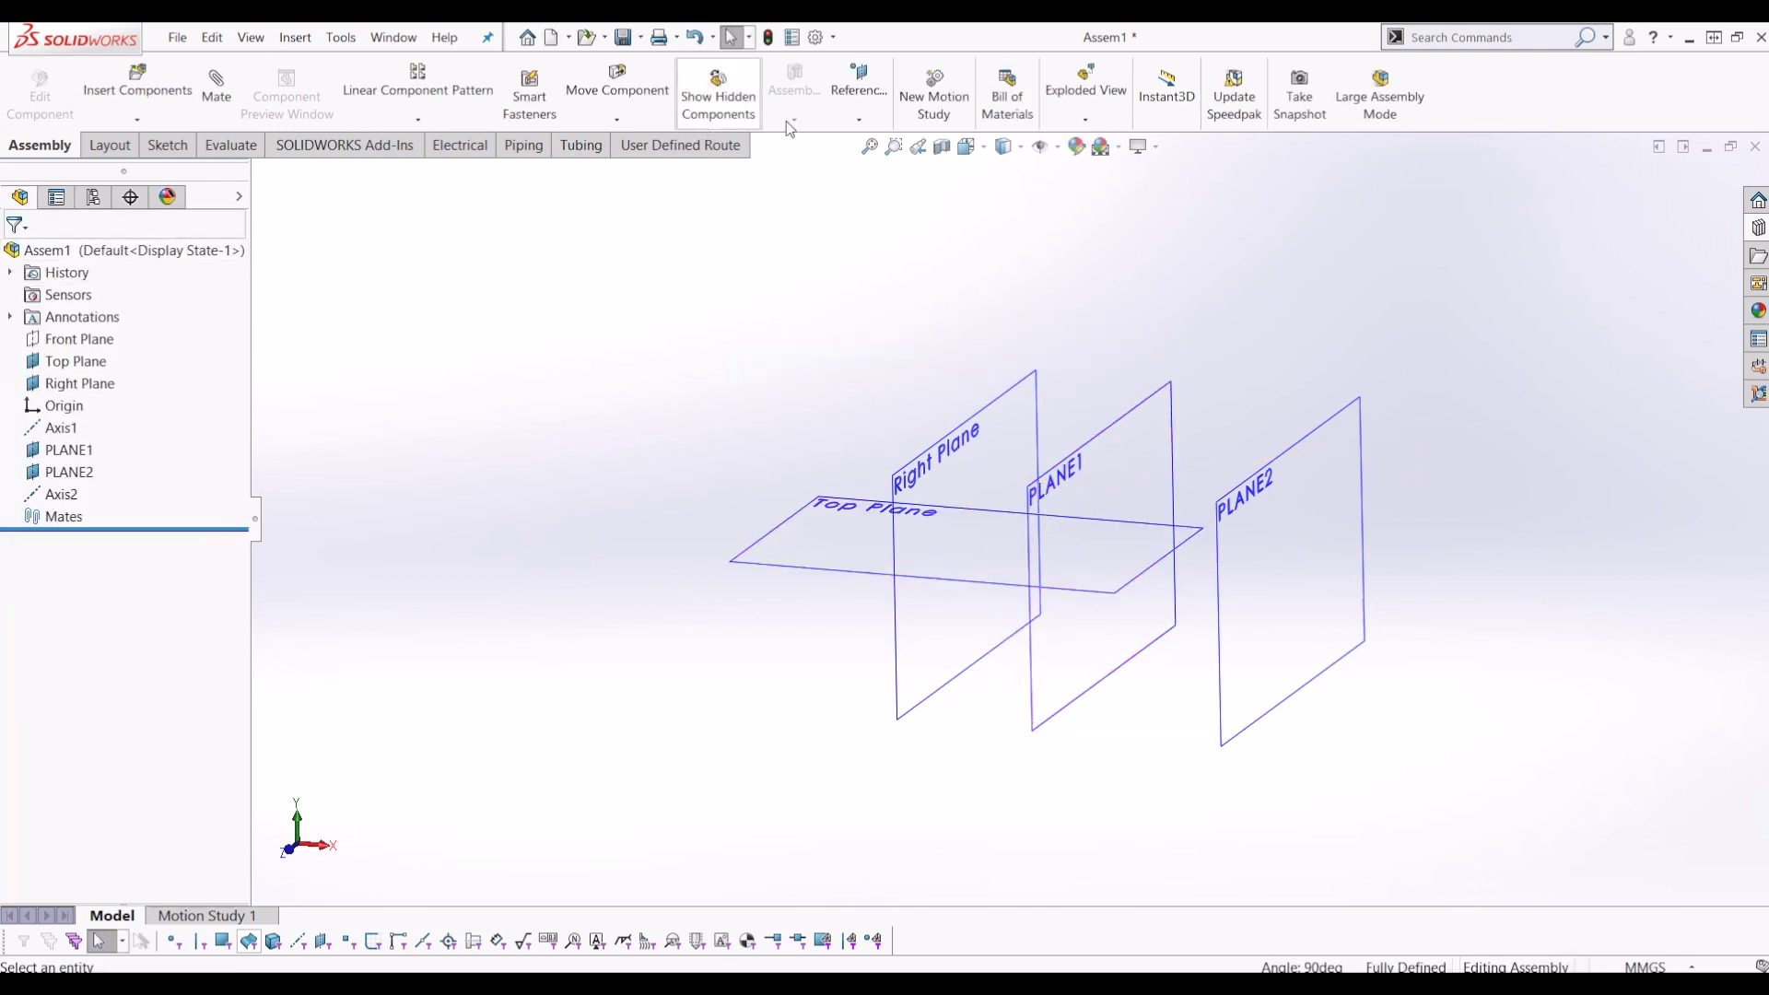
Create a reference axis at the intersection of PLANE1 and the Top Plane.
click(859, 119)
click(871, 166)
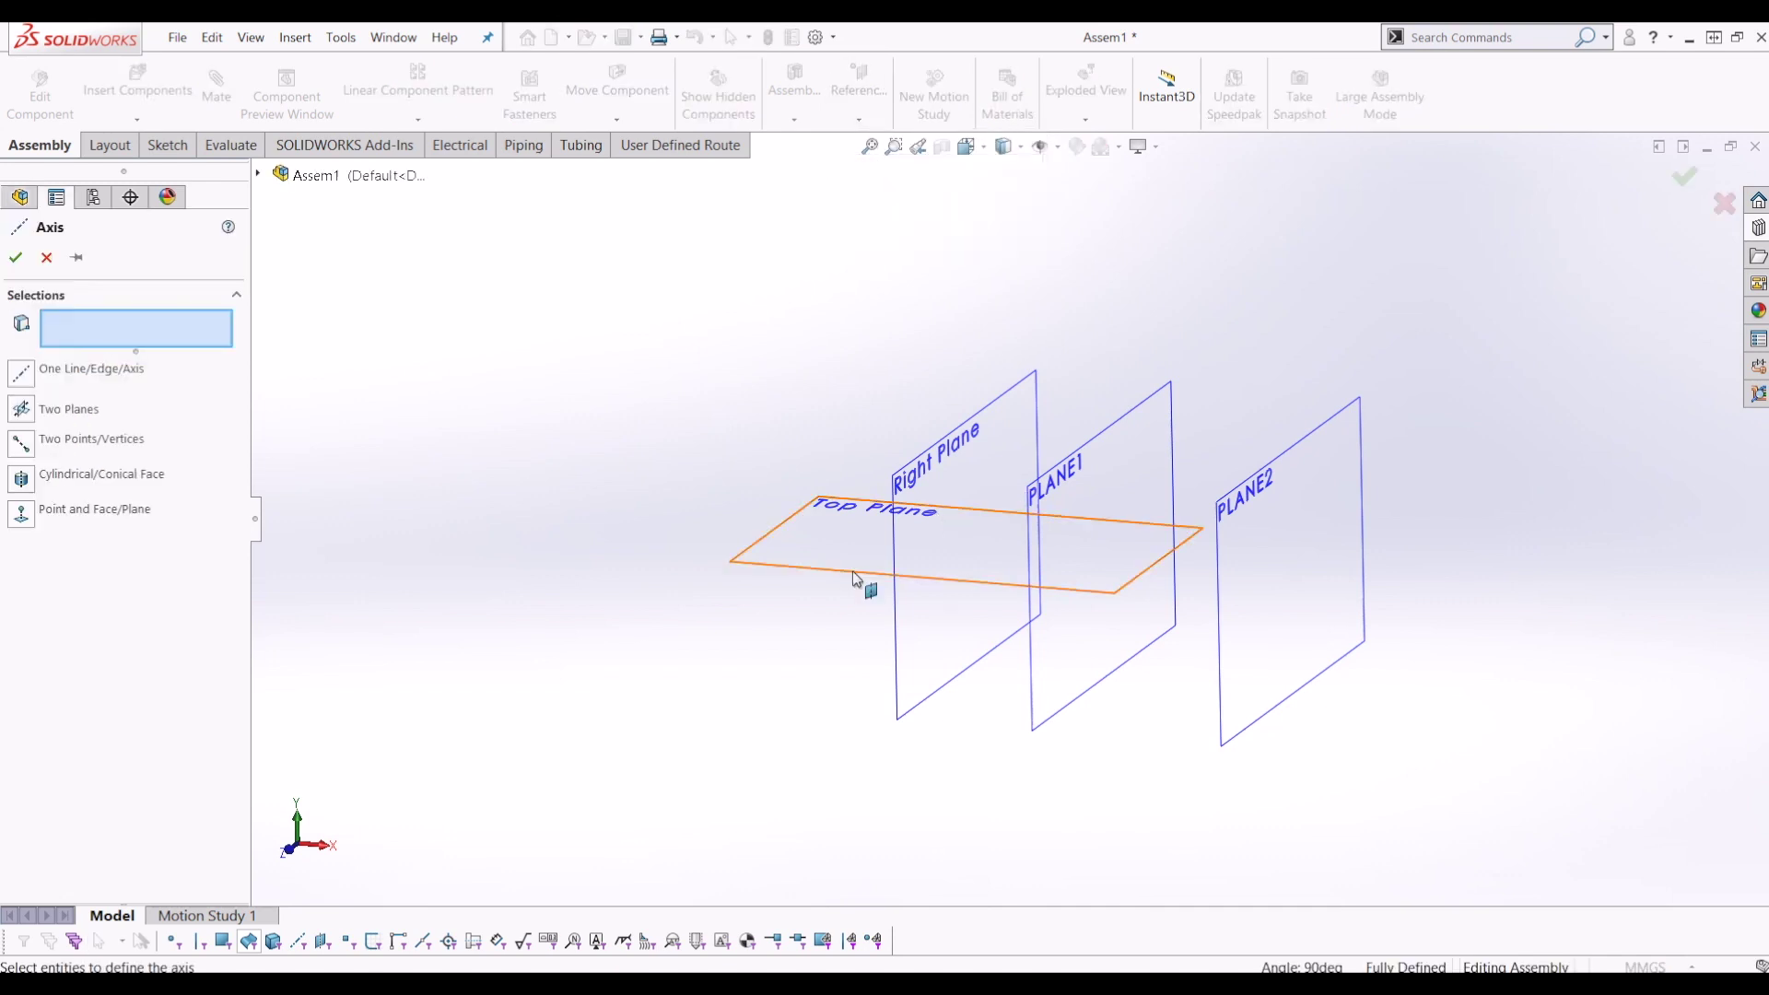
click(1093, 468)
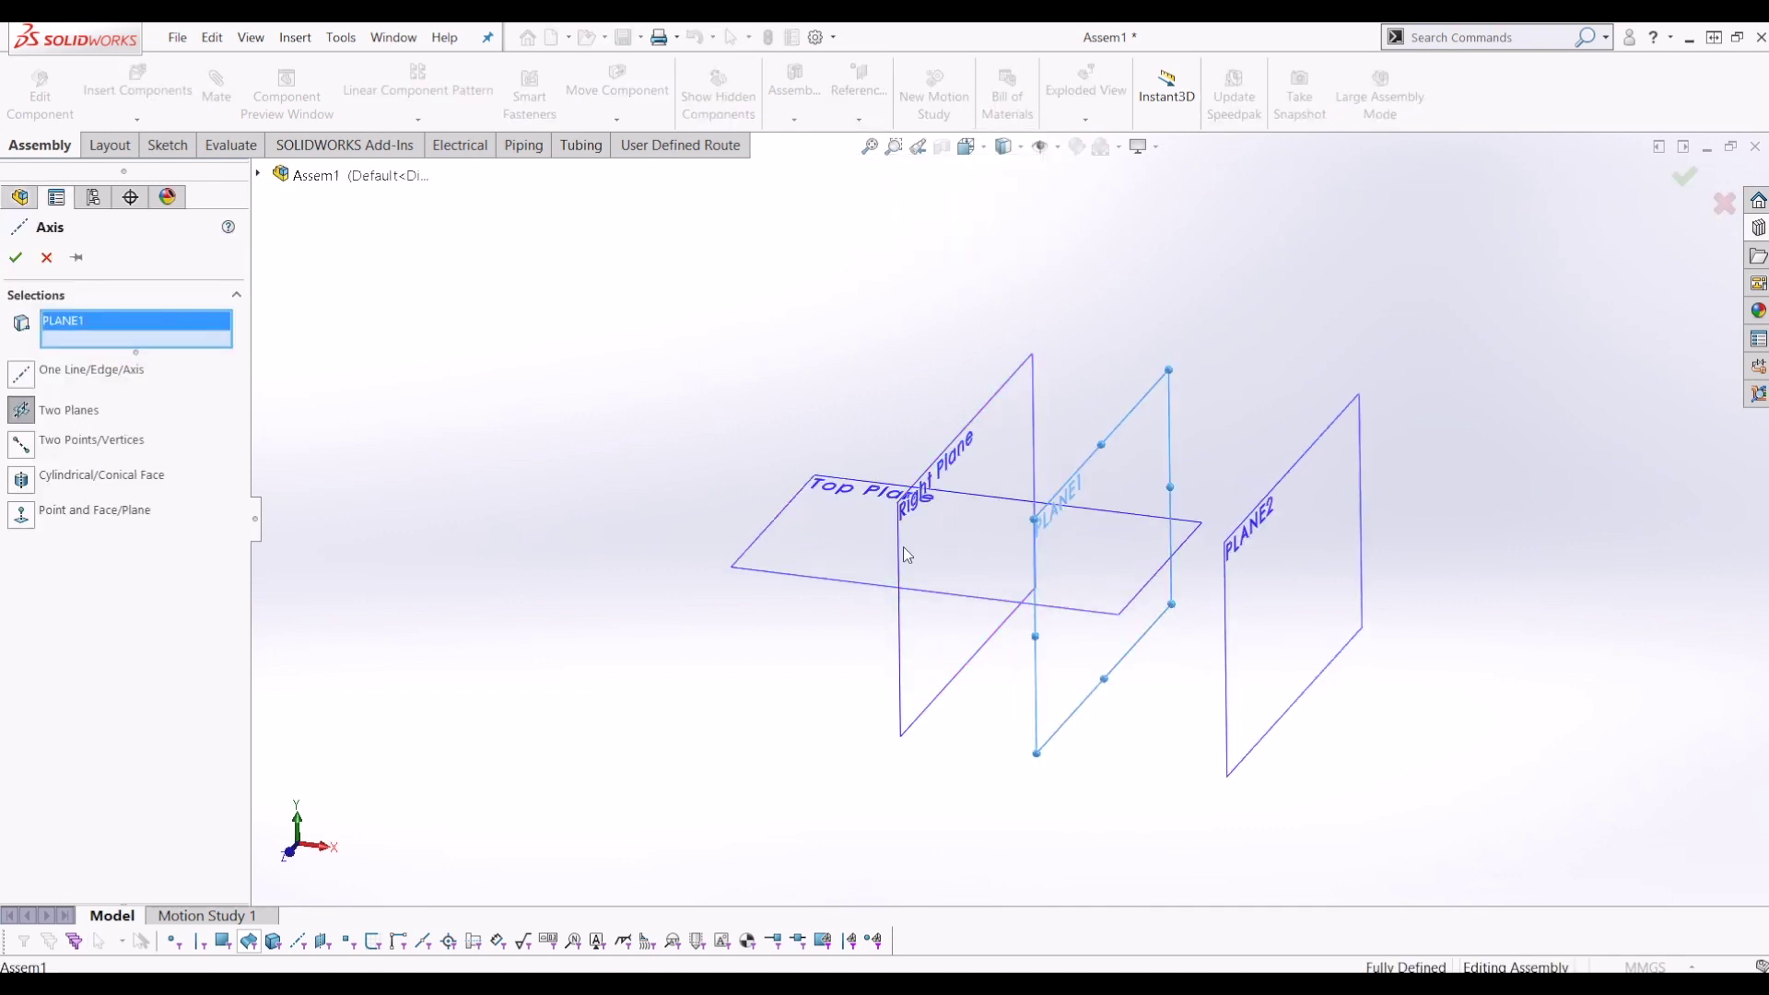
click(779, 577)
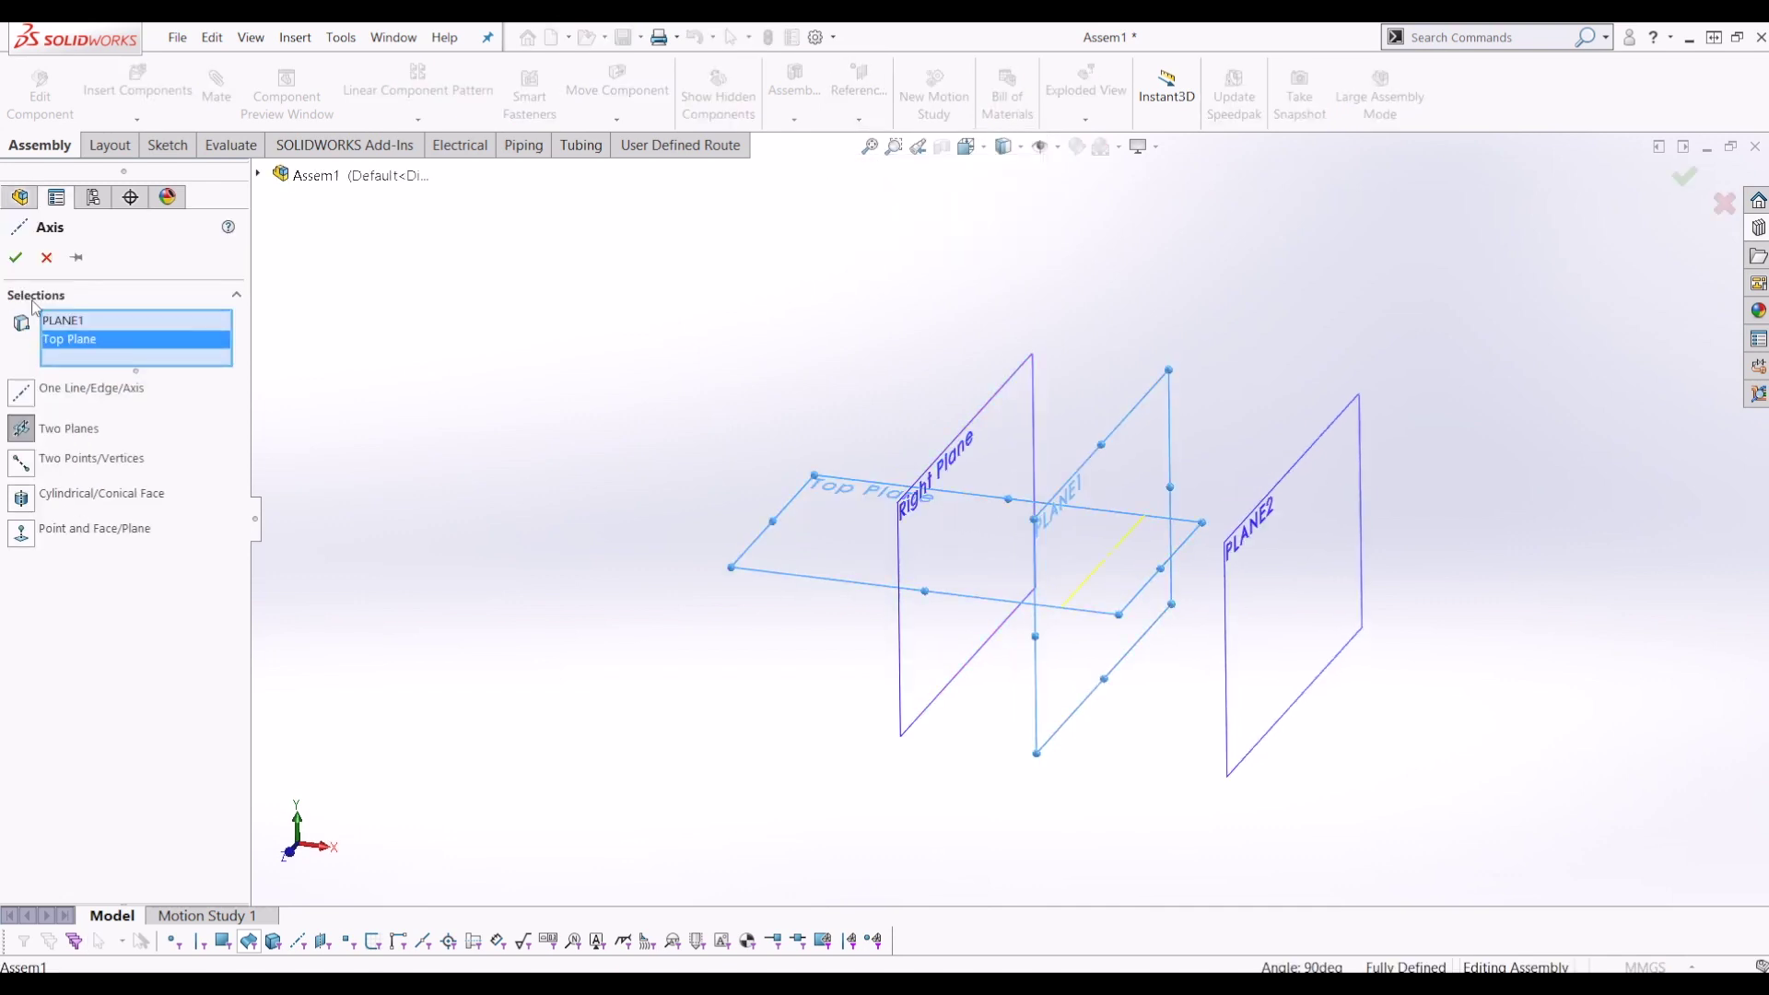
click(15, 257)
Create a reference axis at the intersection of PLANE2 and the Top Plane.
click(859, 119)
click(871, 166)
click(1311, 466)
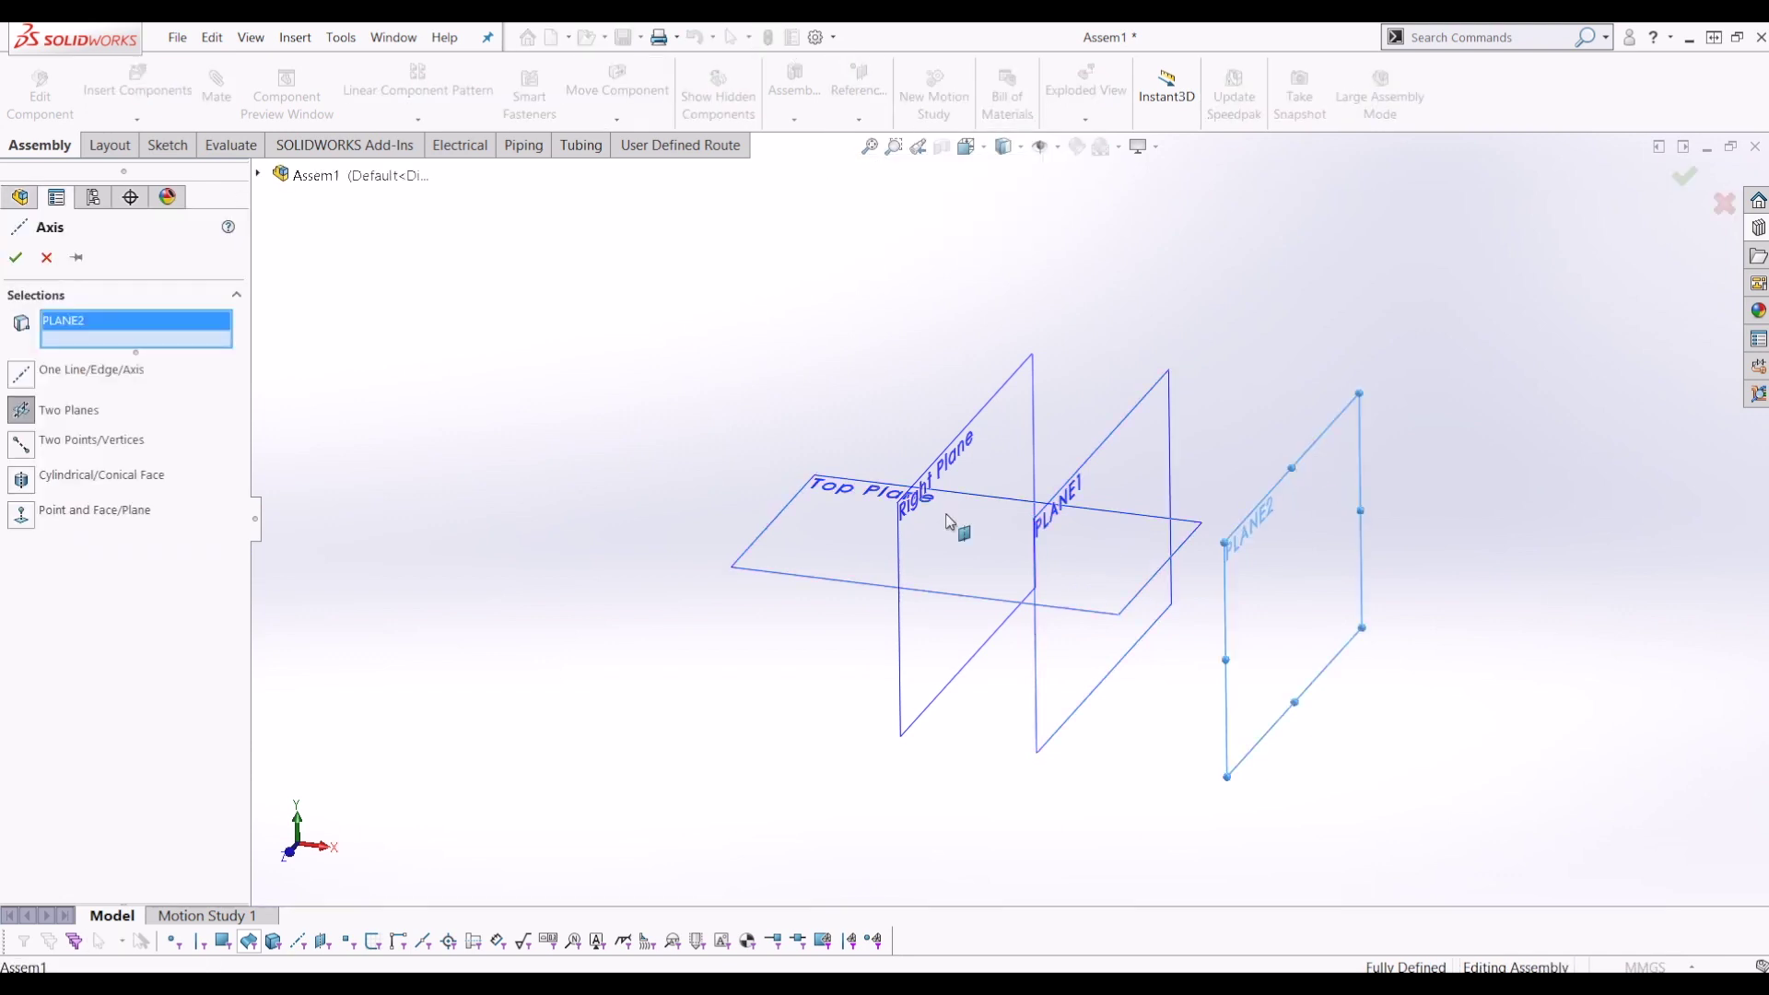
click(819, 573)
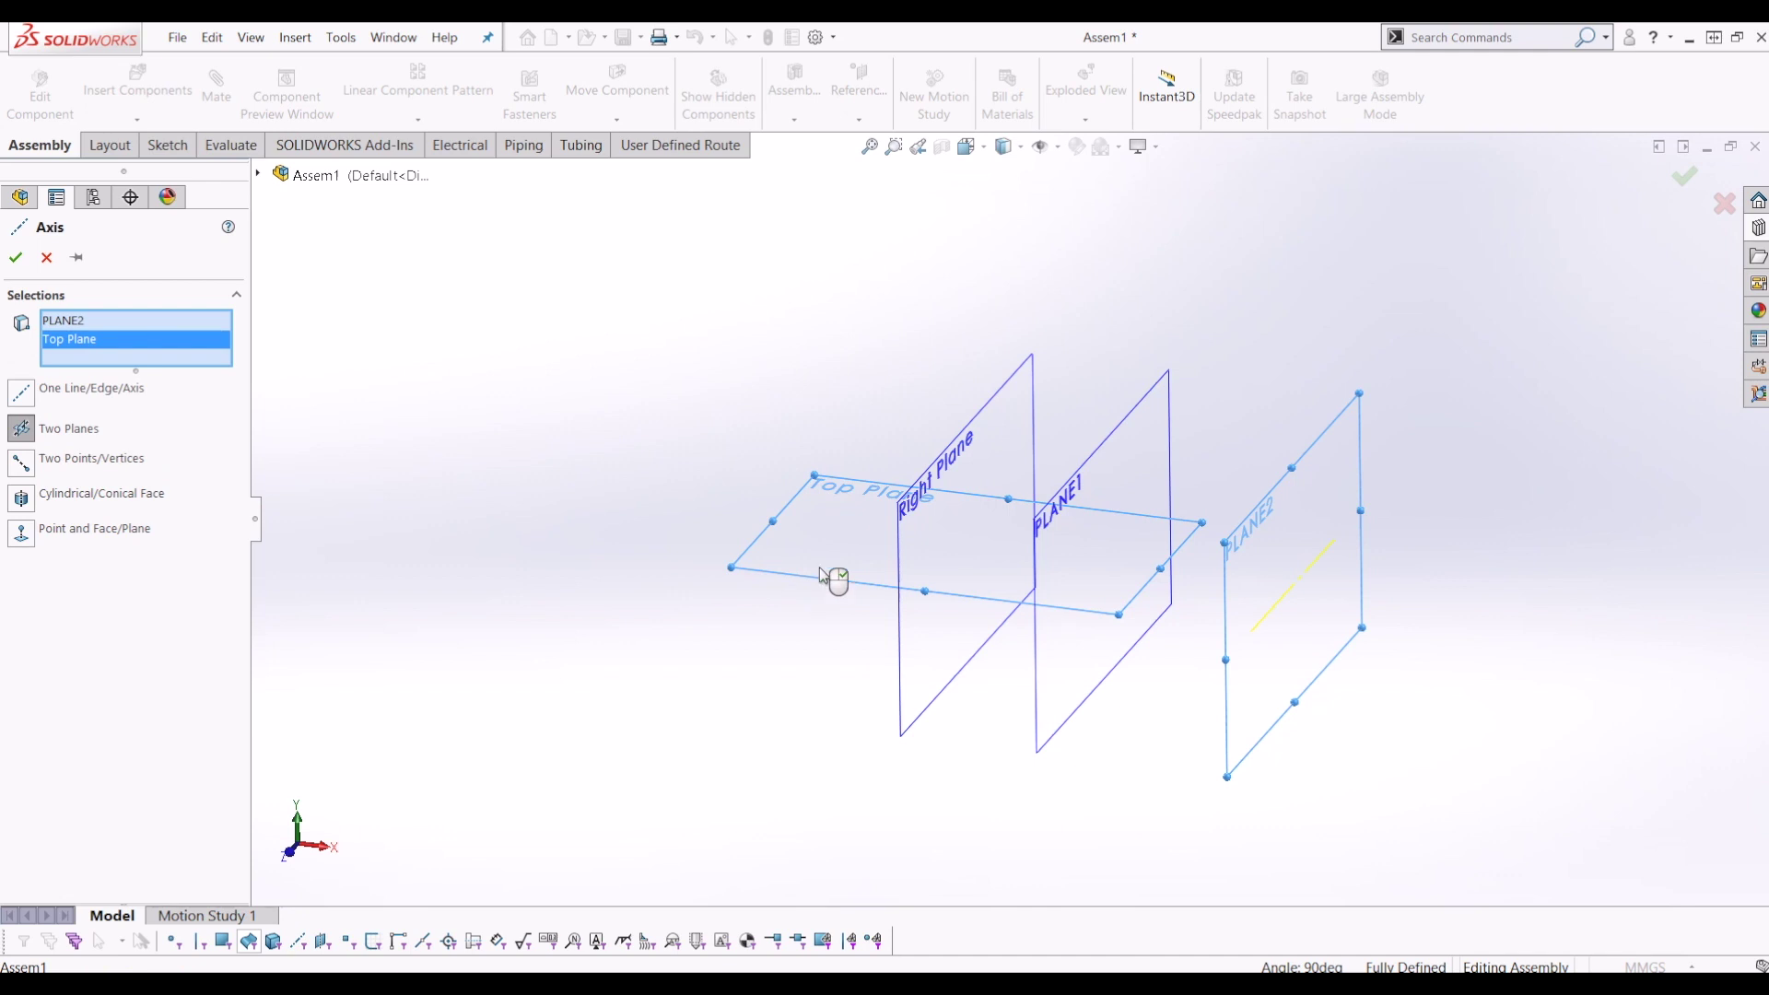
click(15, 257)
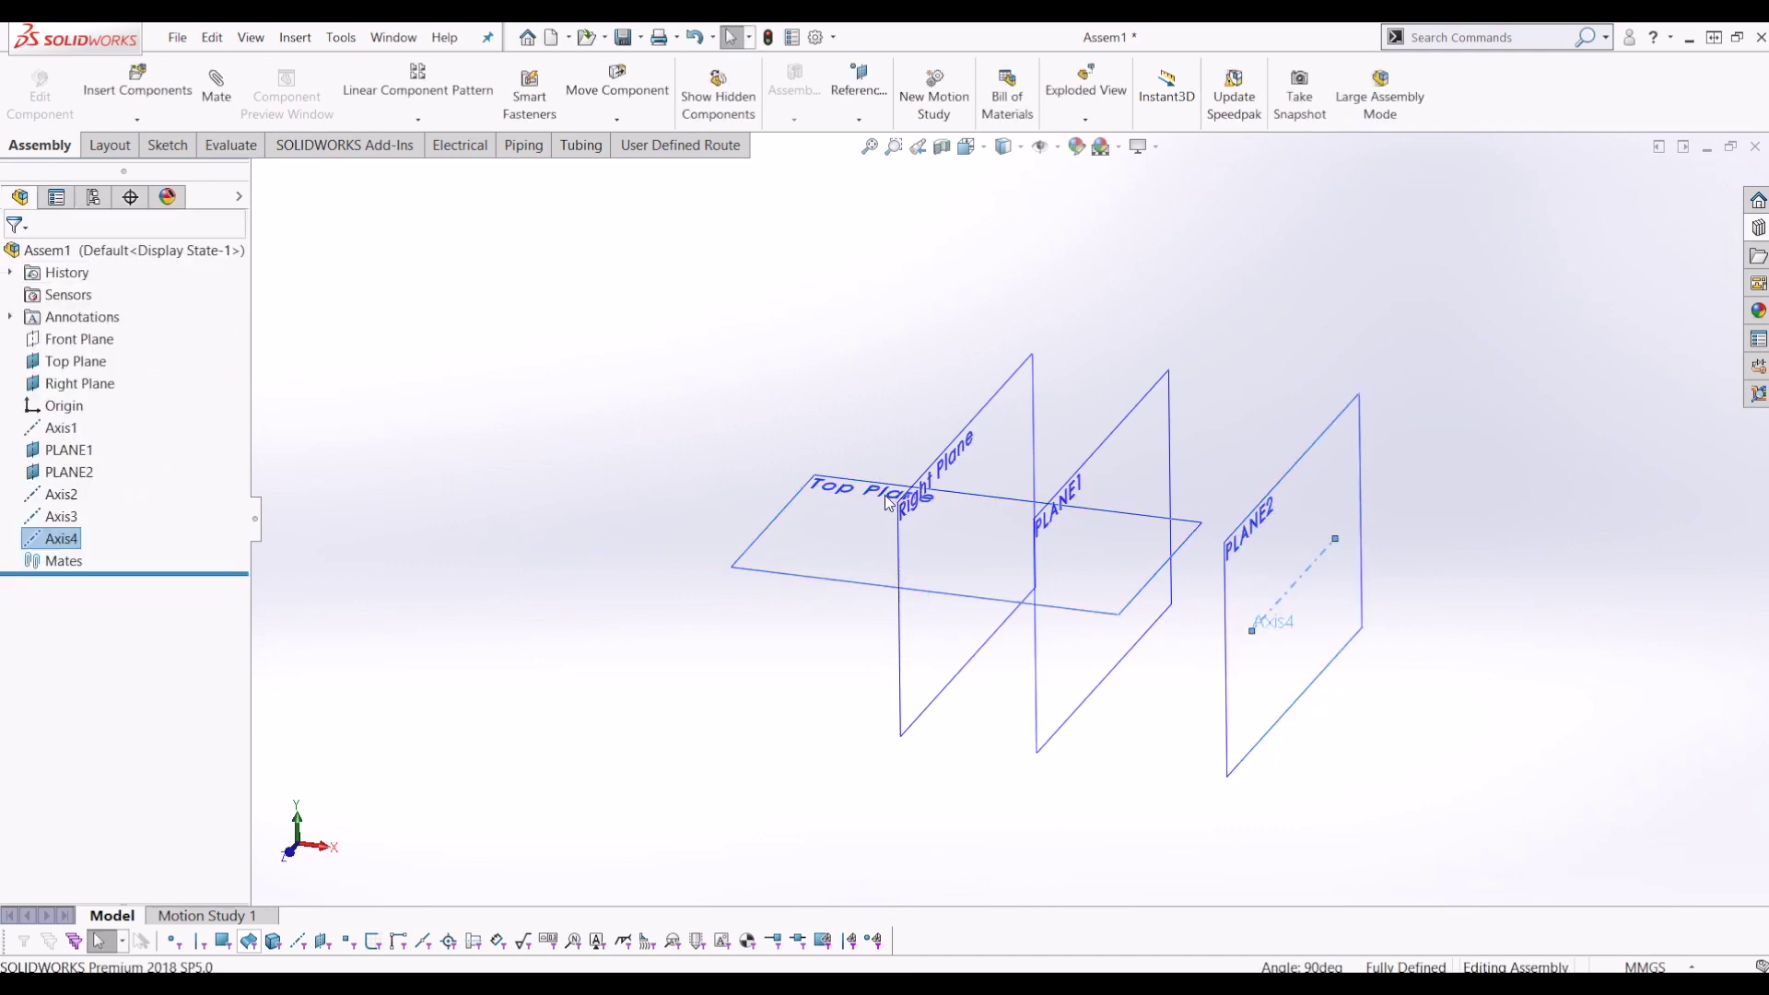
click(421, 640)
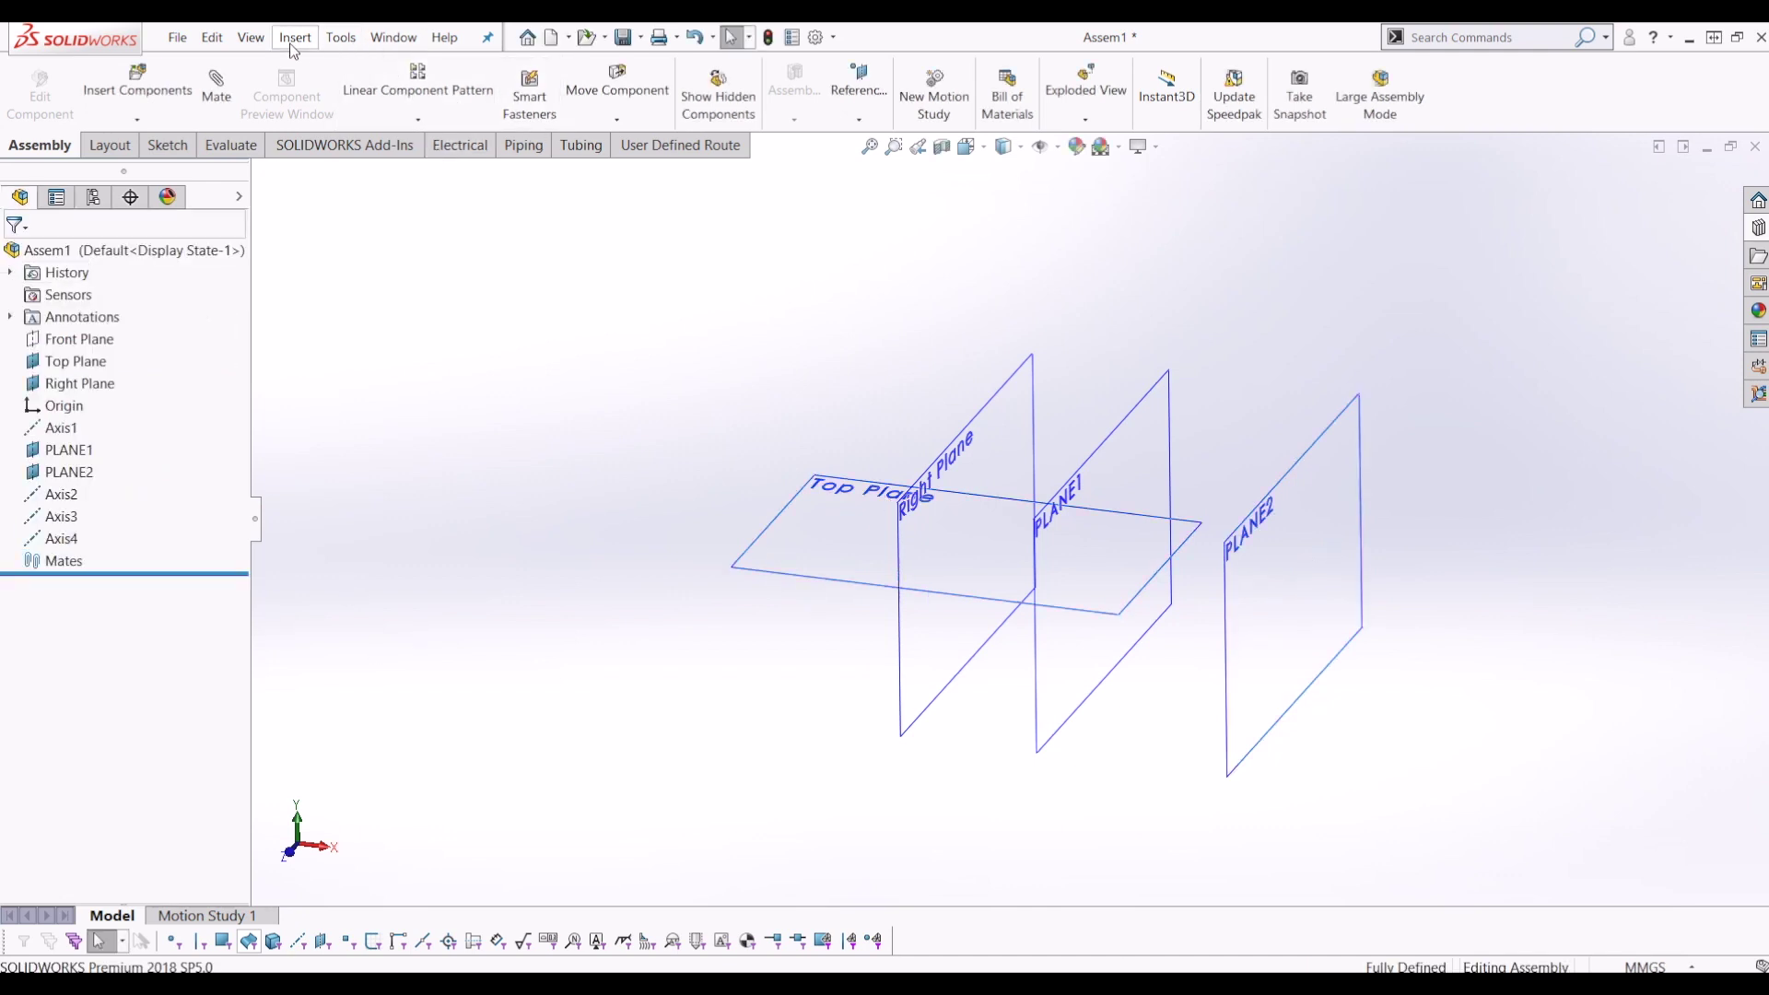
Turn on the display of axes in the assembly.
click(253, 39)
mouse_move(295, 204)
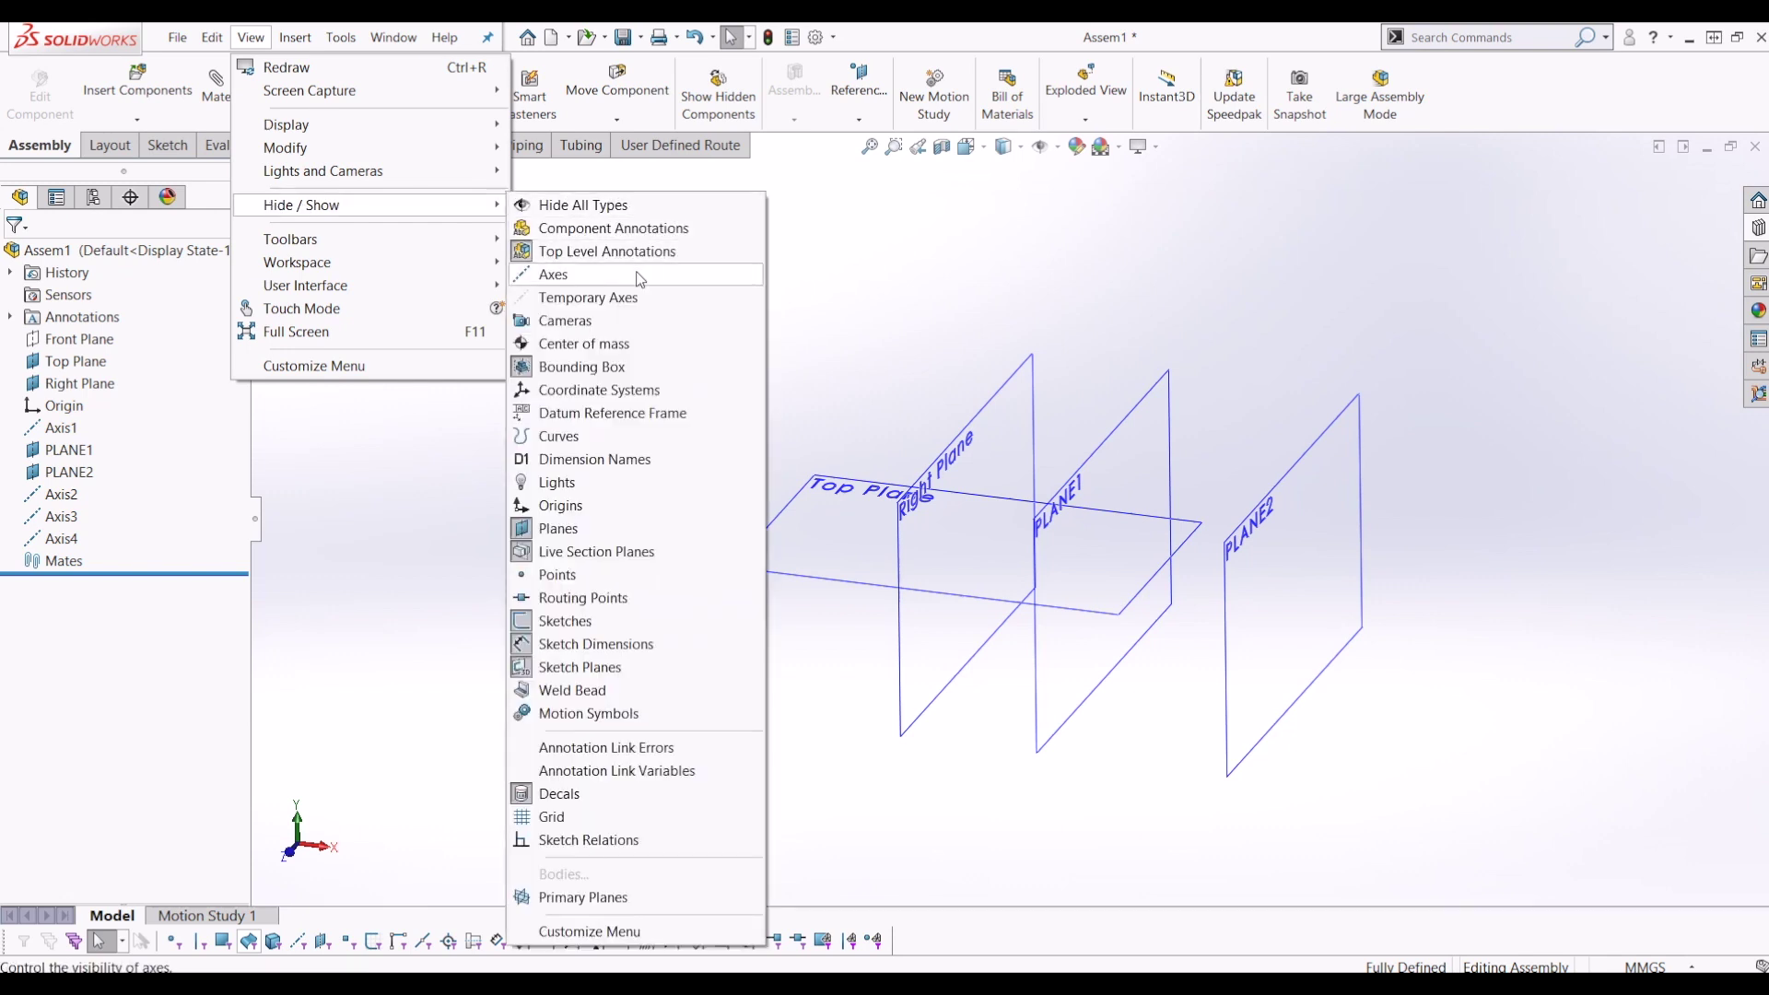
click(553, 274)
click(998, 781)
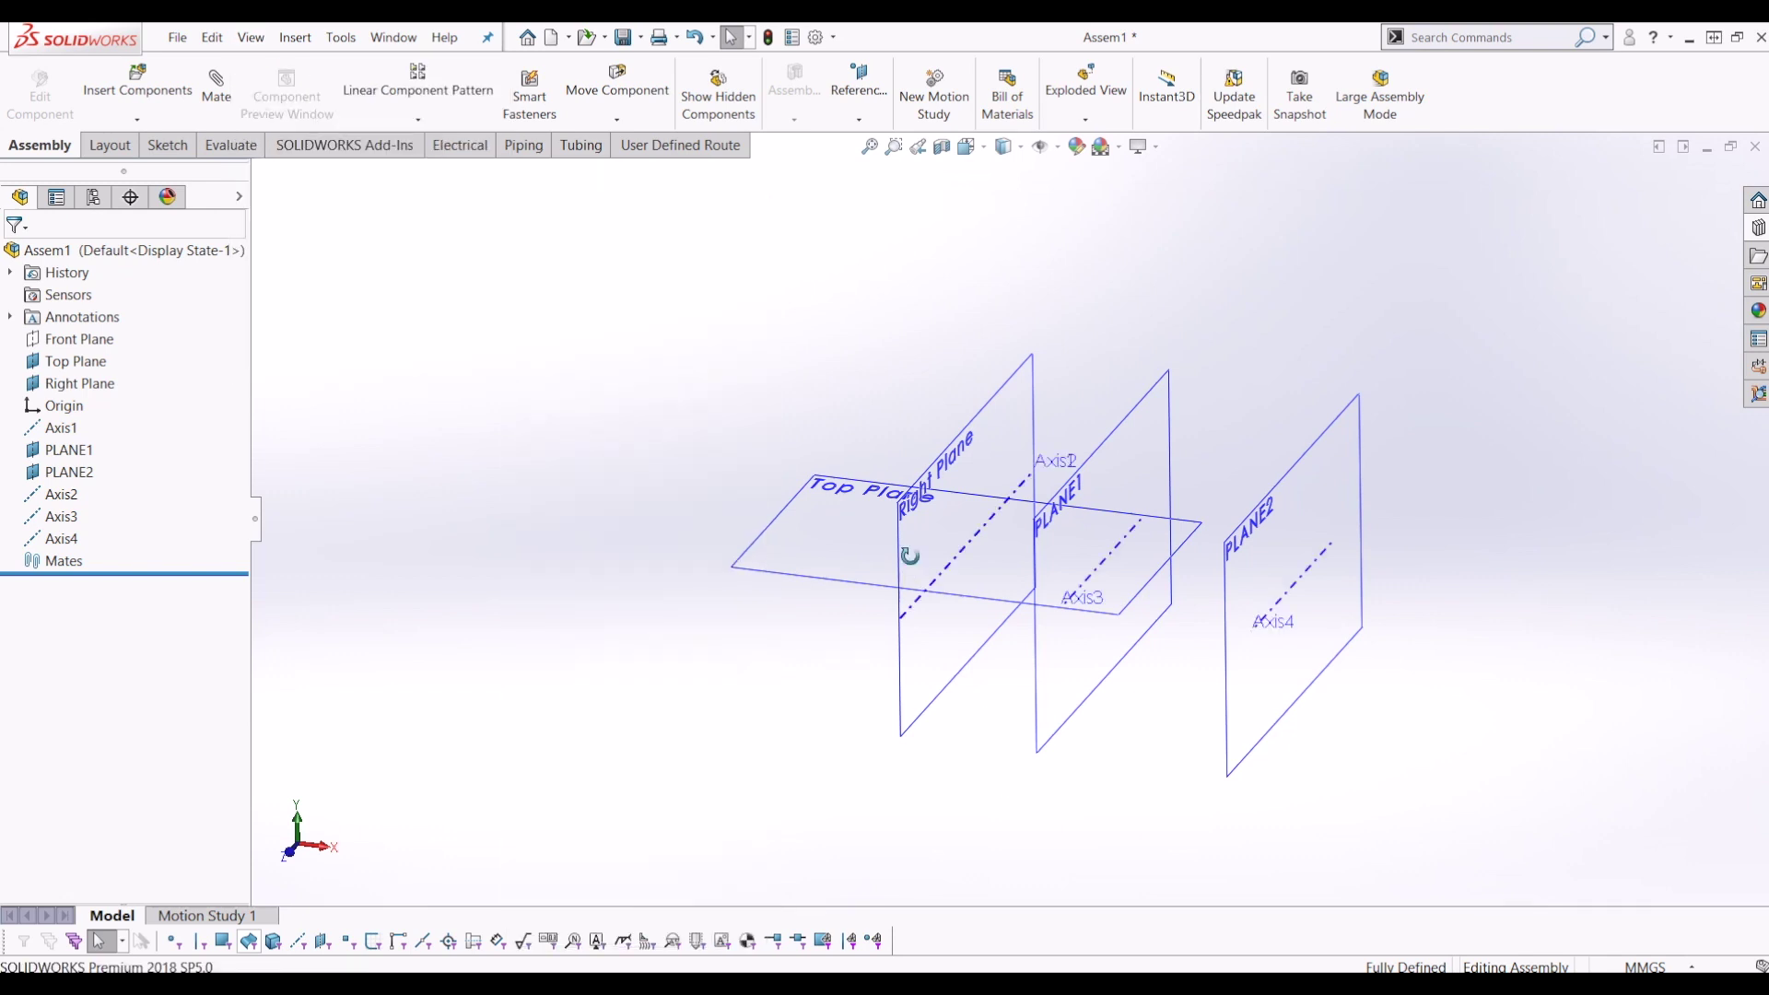
Hide PLANE1, PLANE2, the Right Plane and the Top Plane together.
click(72, 452)
ctrl+click(64, 472)
ctrl+click(59, 385)
ctrl+click(55, 363)
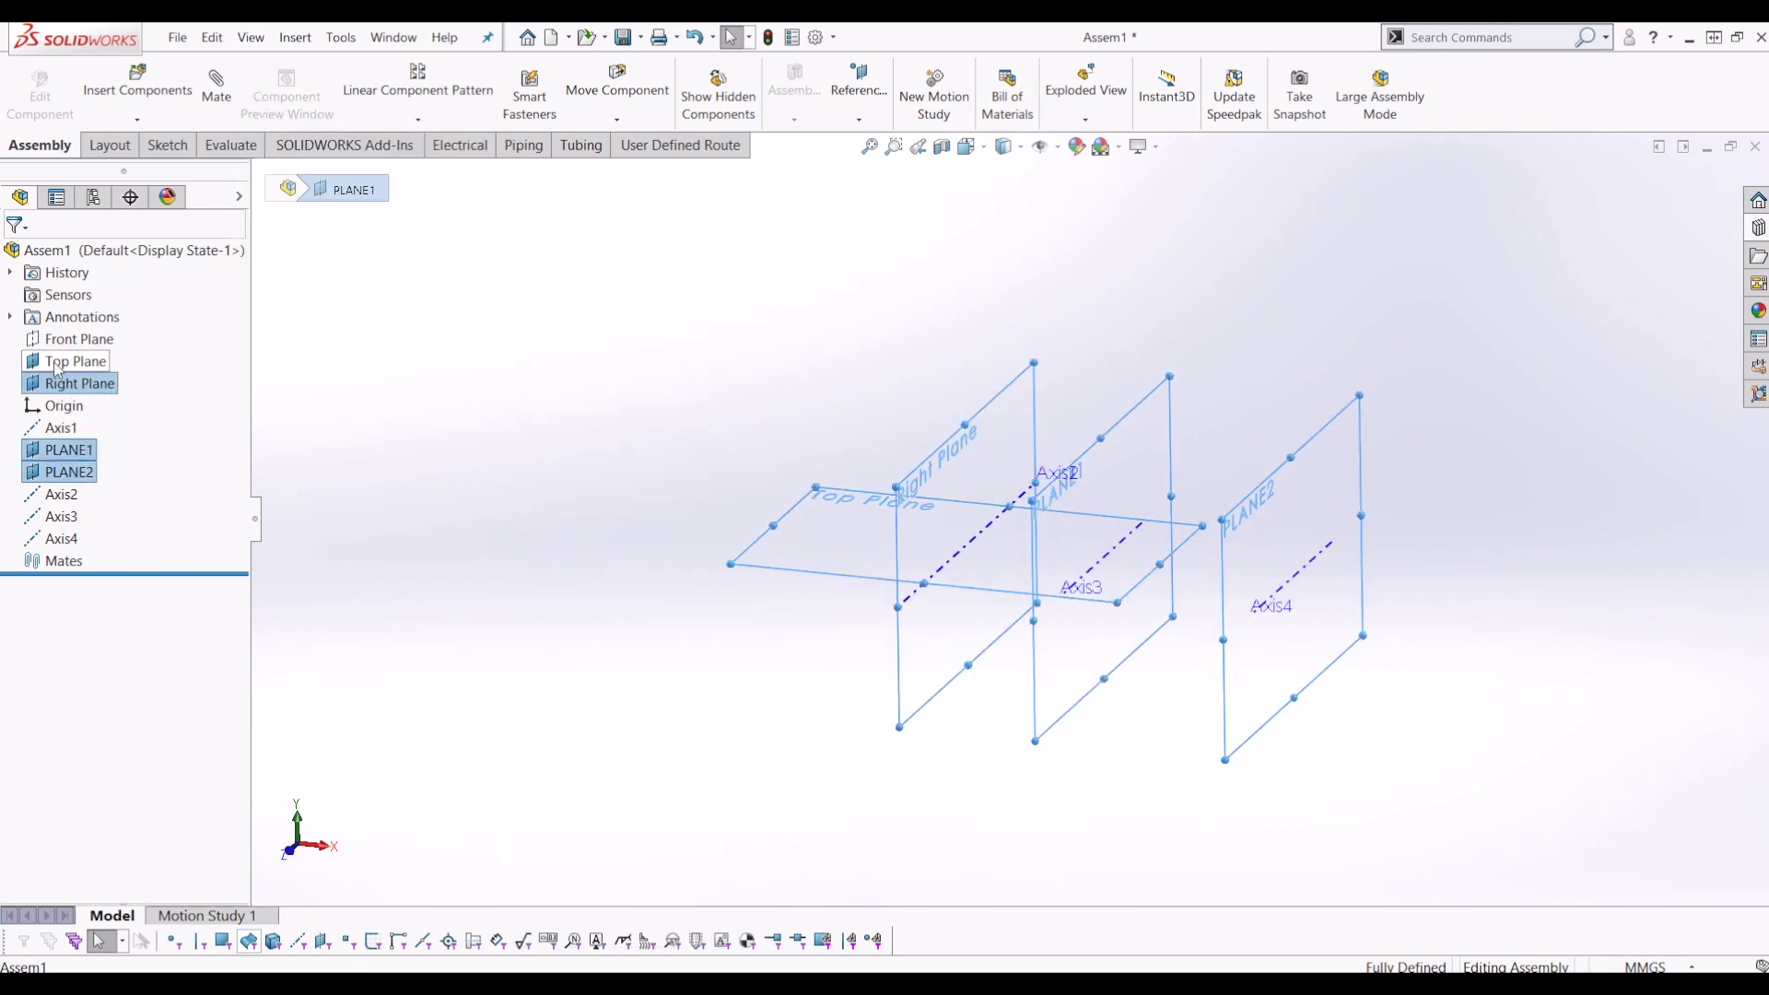
right_click(54, 363)
click(92, 336)
middle_drag(992, 620, 1035, 715)
Compare Axis1 with Axis2 and delete the duplicate Axis2.
click(56, 430)
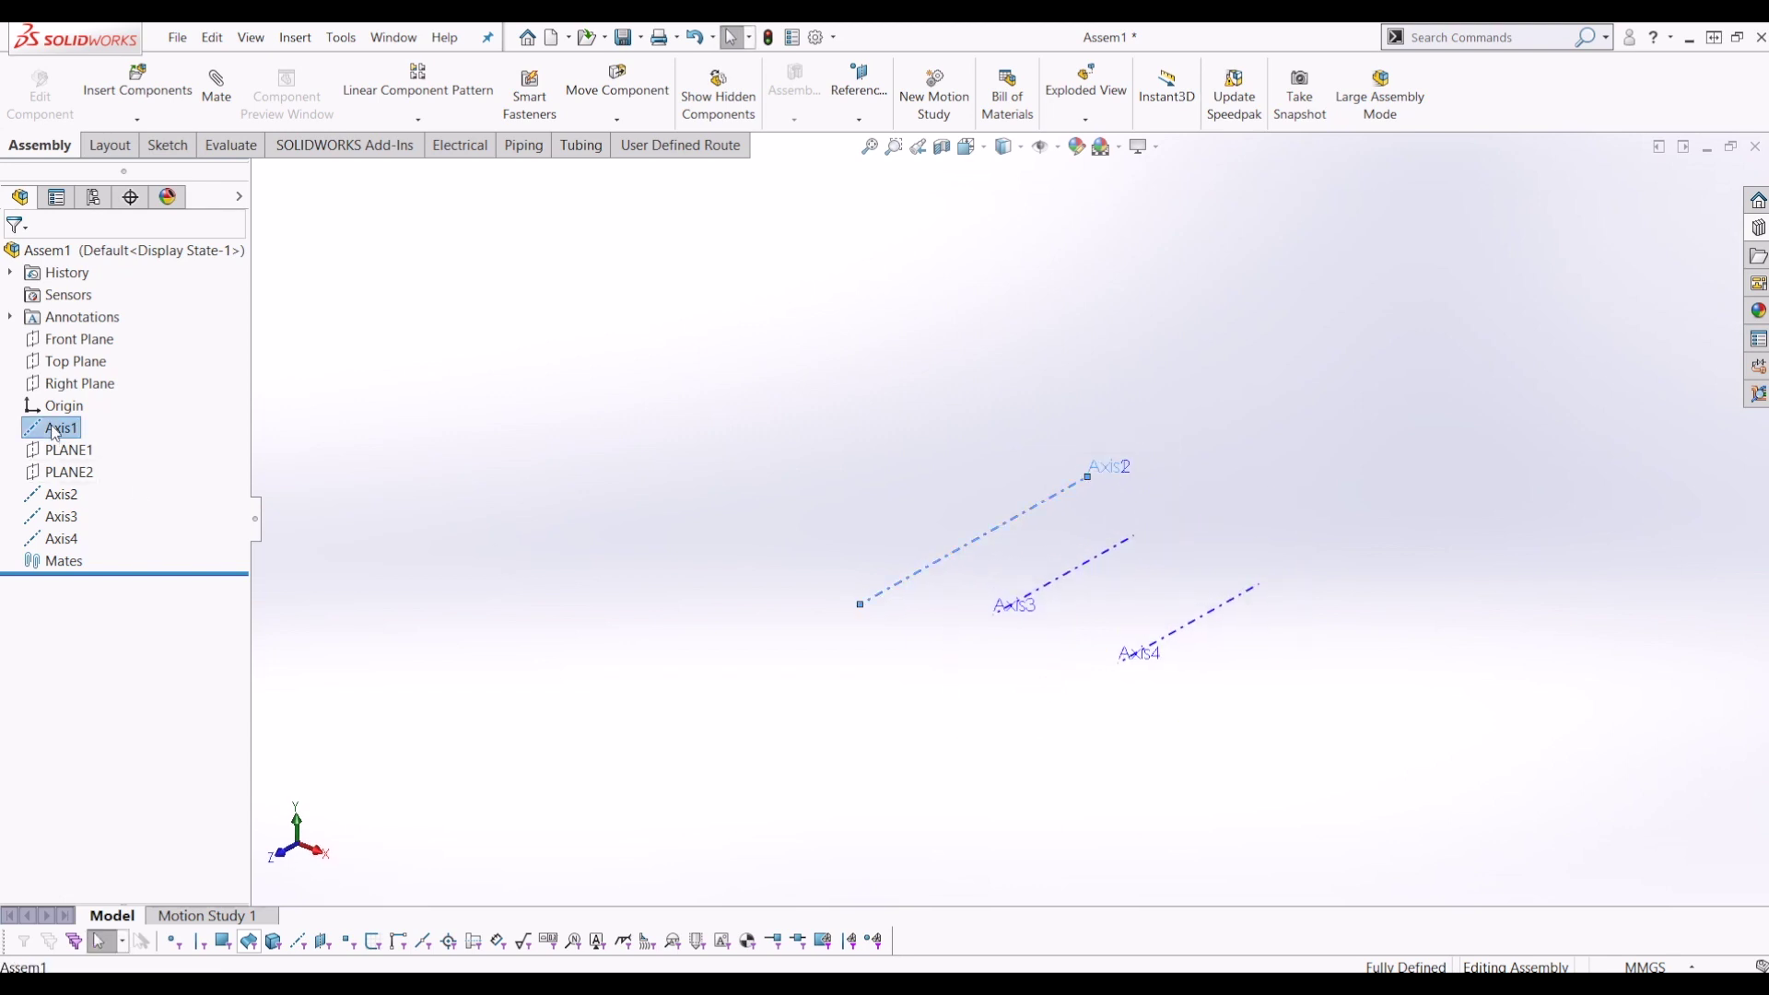
click(51, 497)
right_click(44, 503)
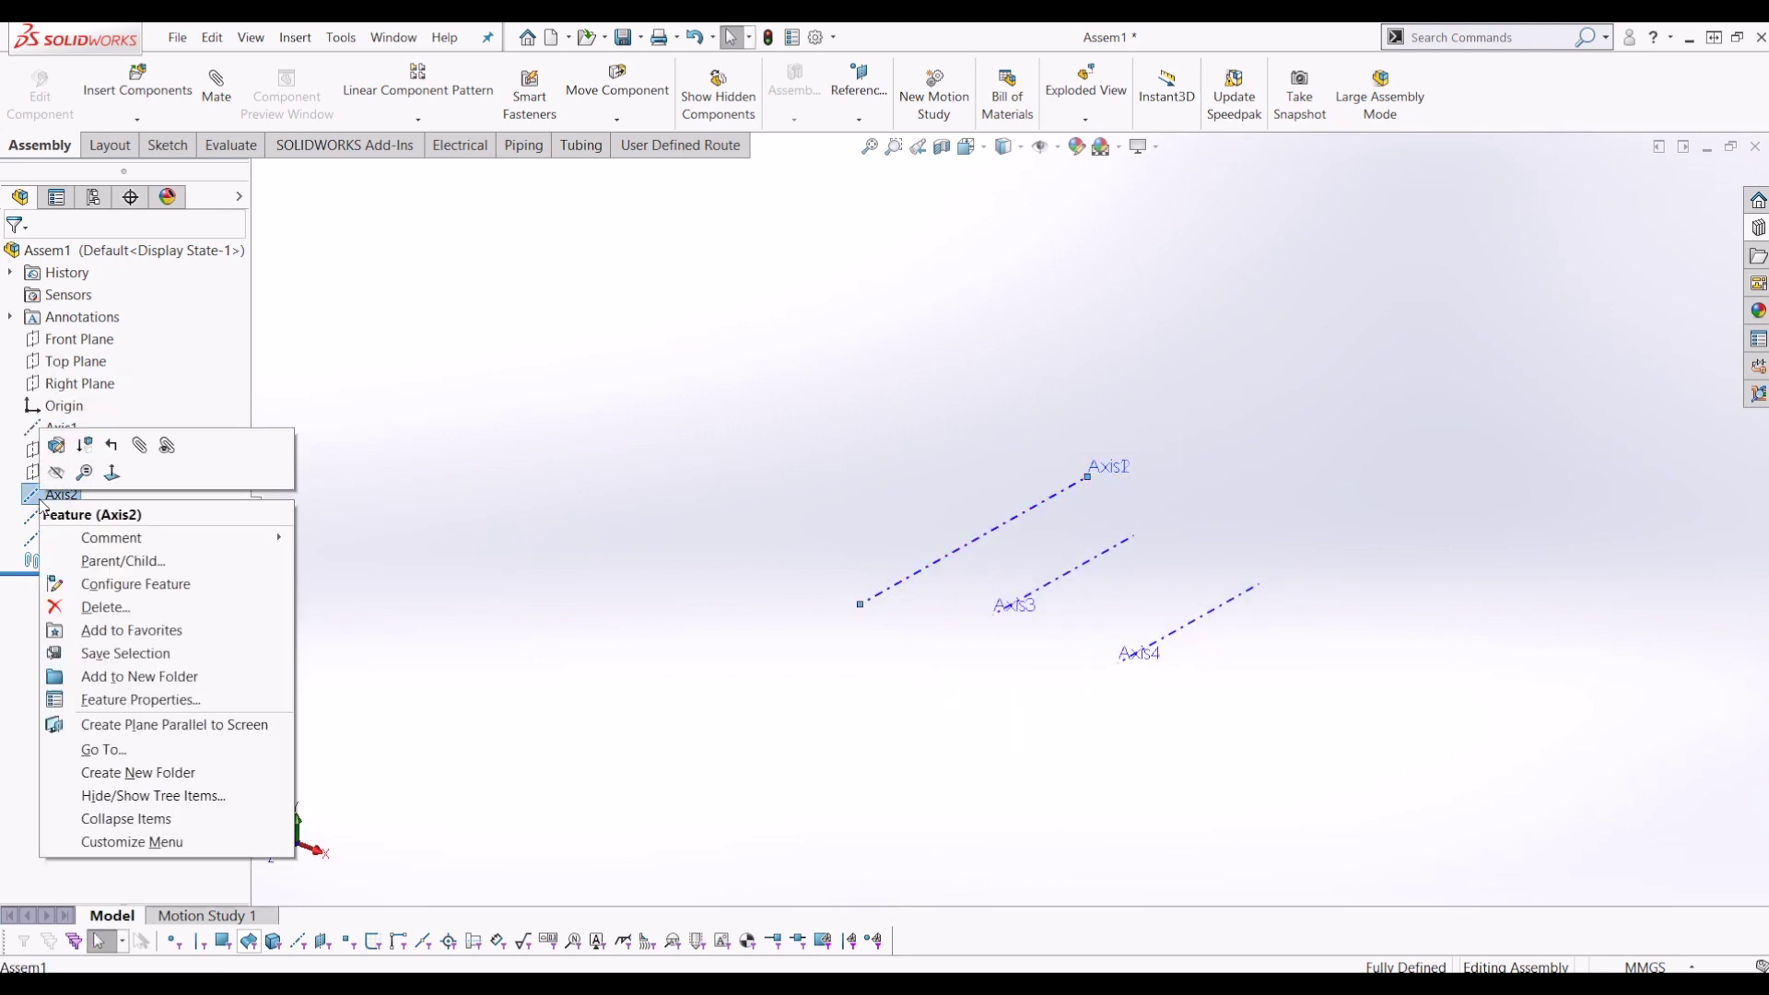
click(691, 627)
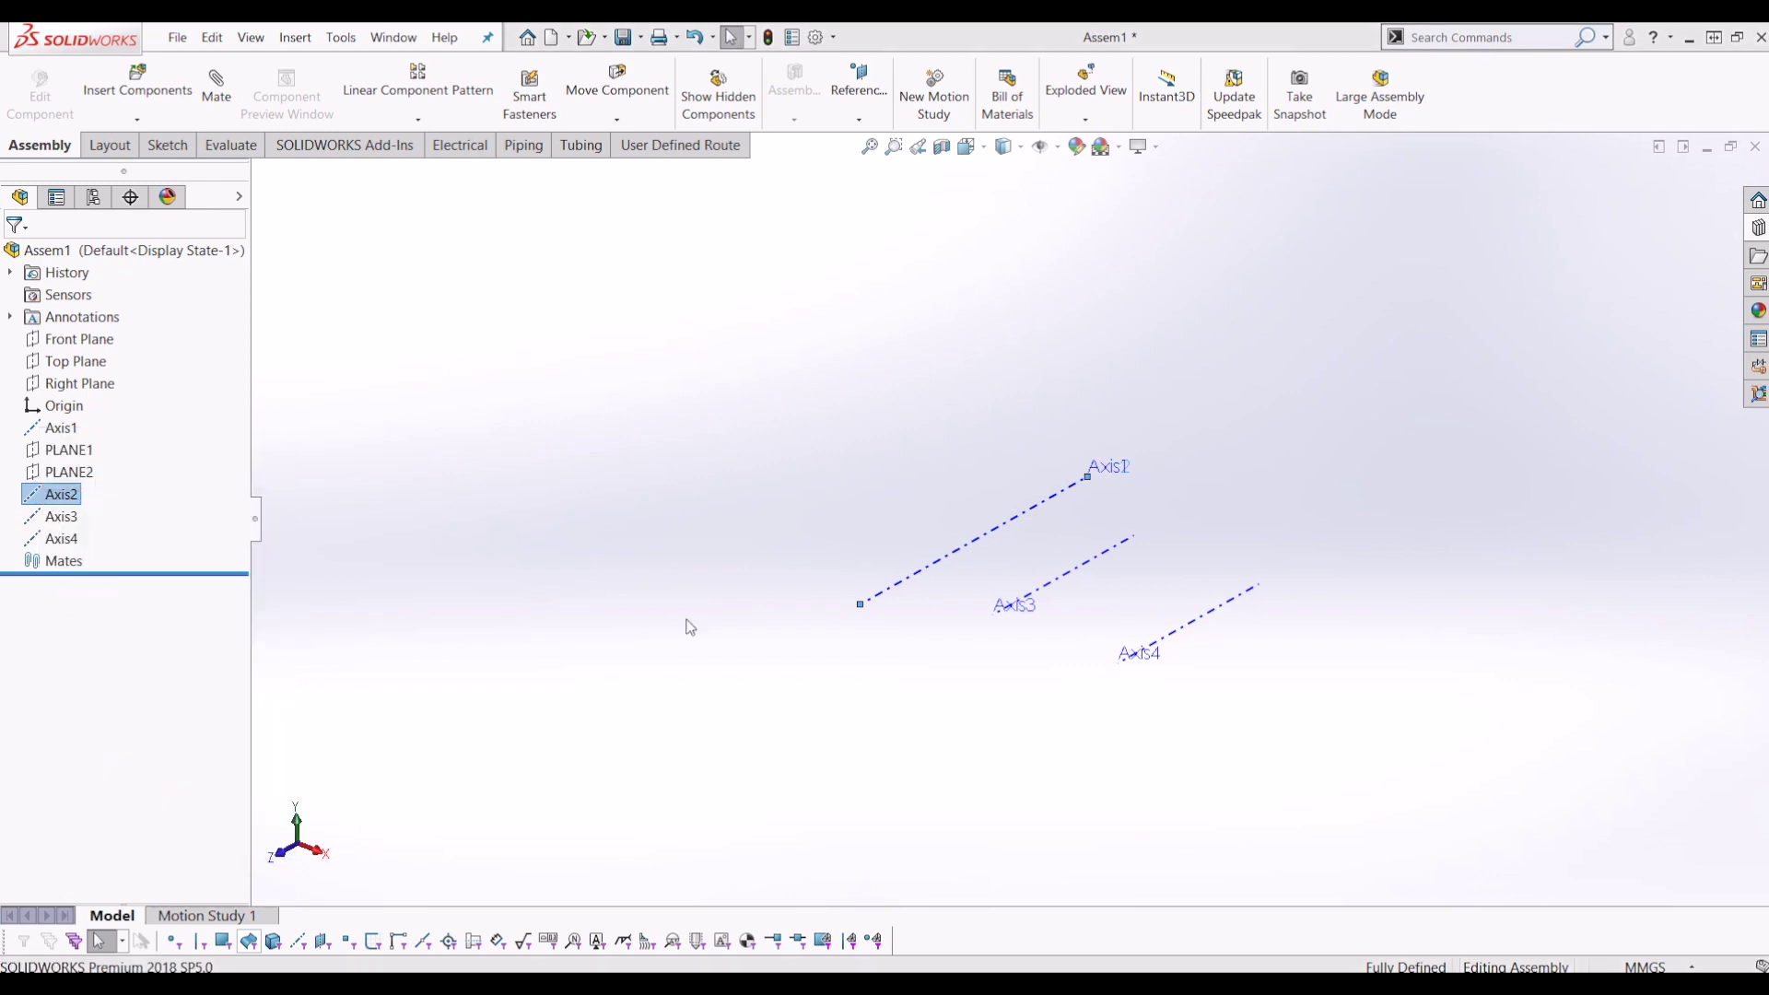
key(Delete)
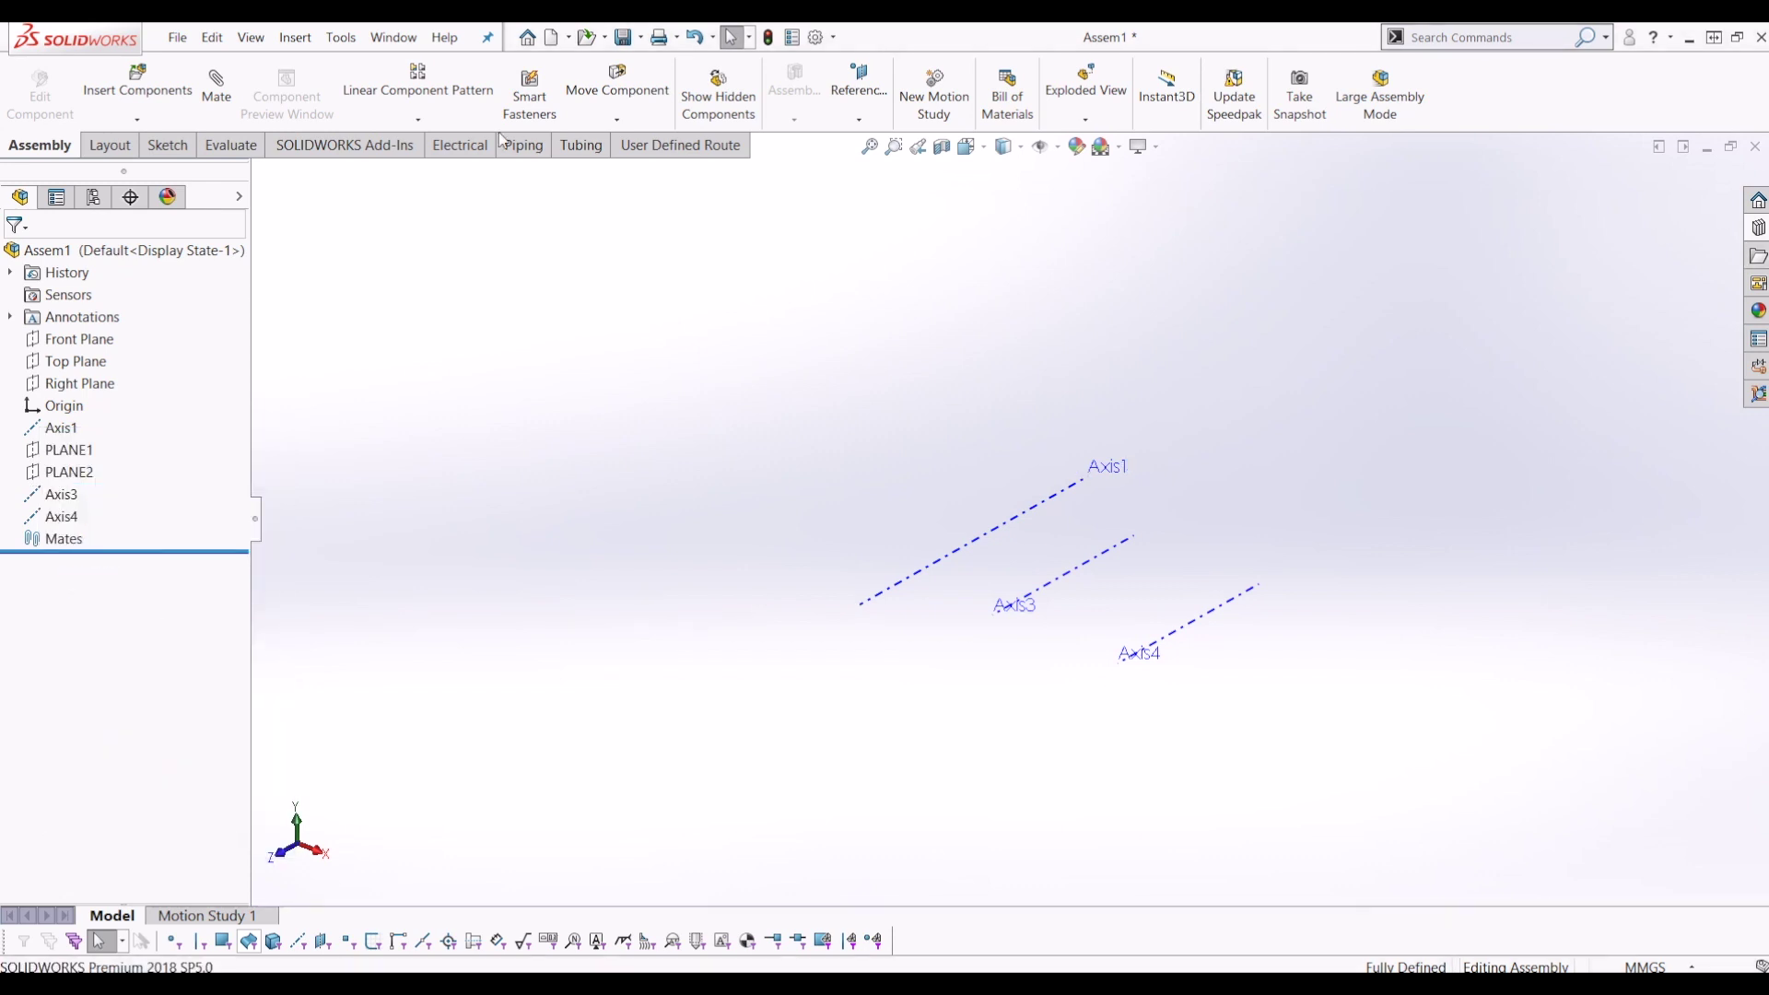
Insert the Gear part in its 20 Teeth configuration, placing it in open space beside Axis1.
middle_drag(988, 530, 1201, 604)
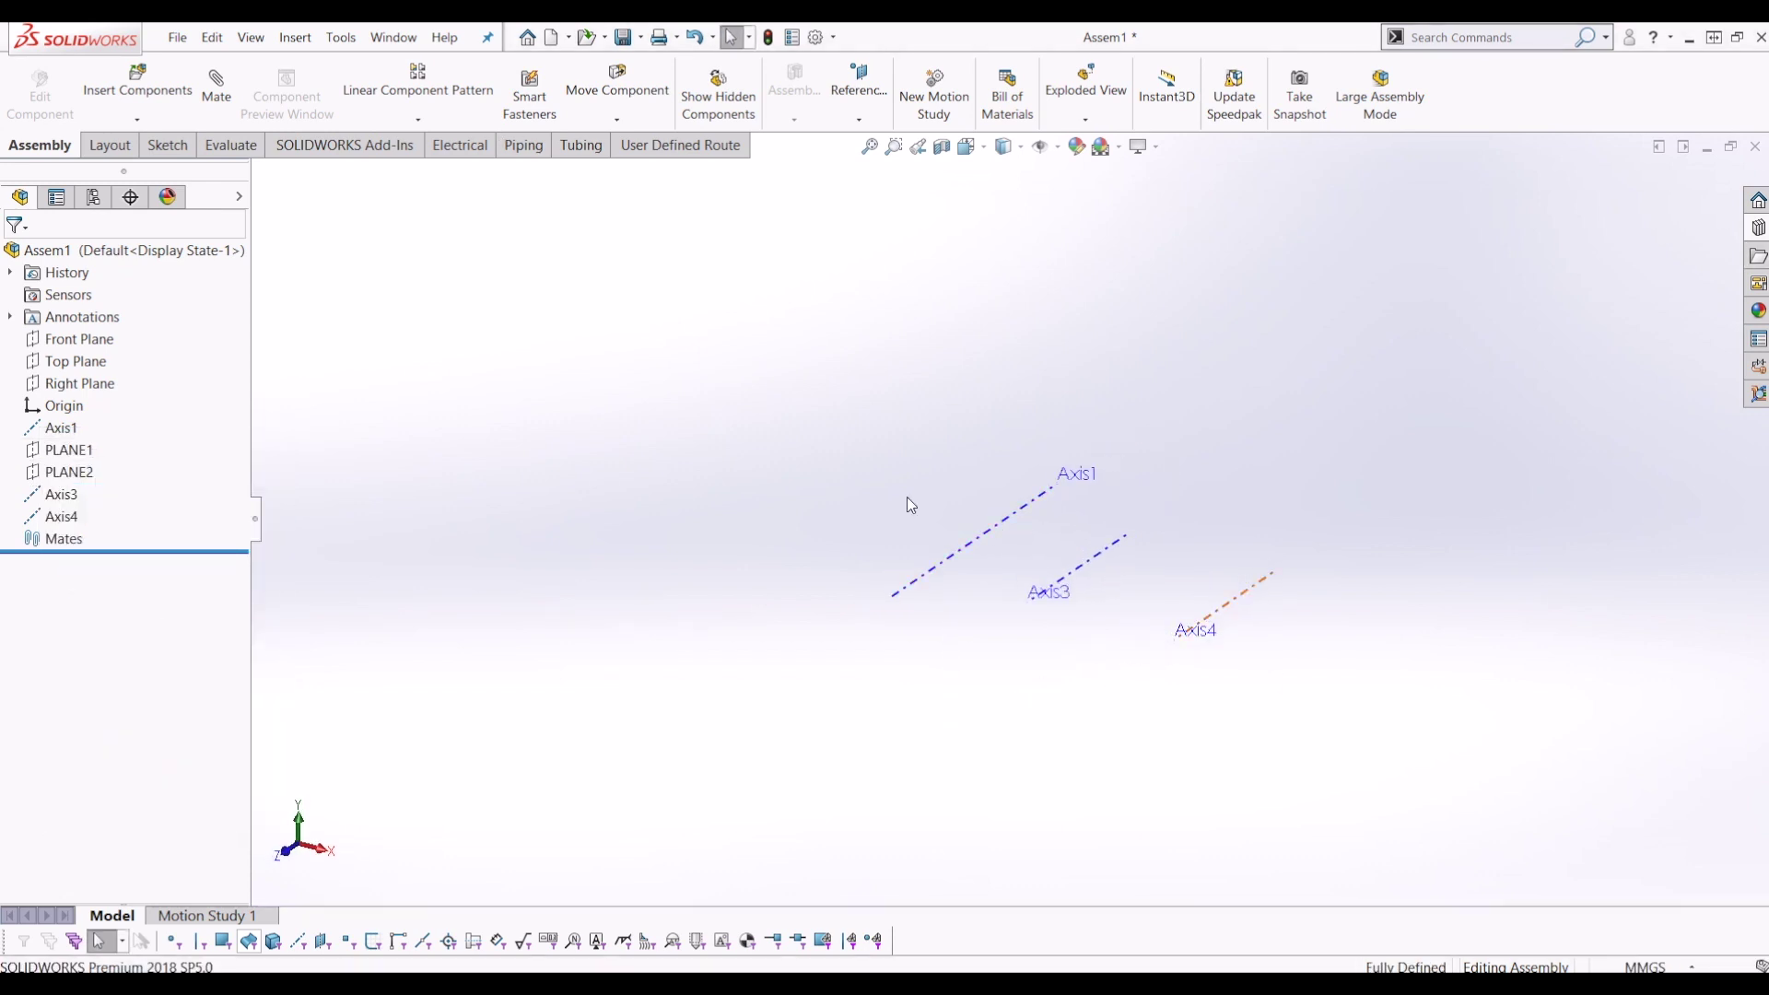
middle_drag(1080, 583, 919, 505)
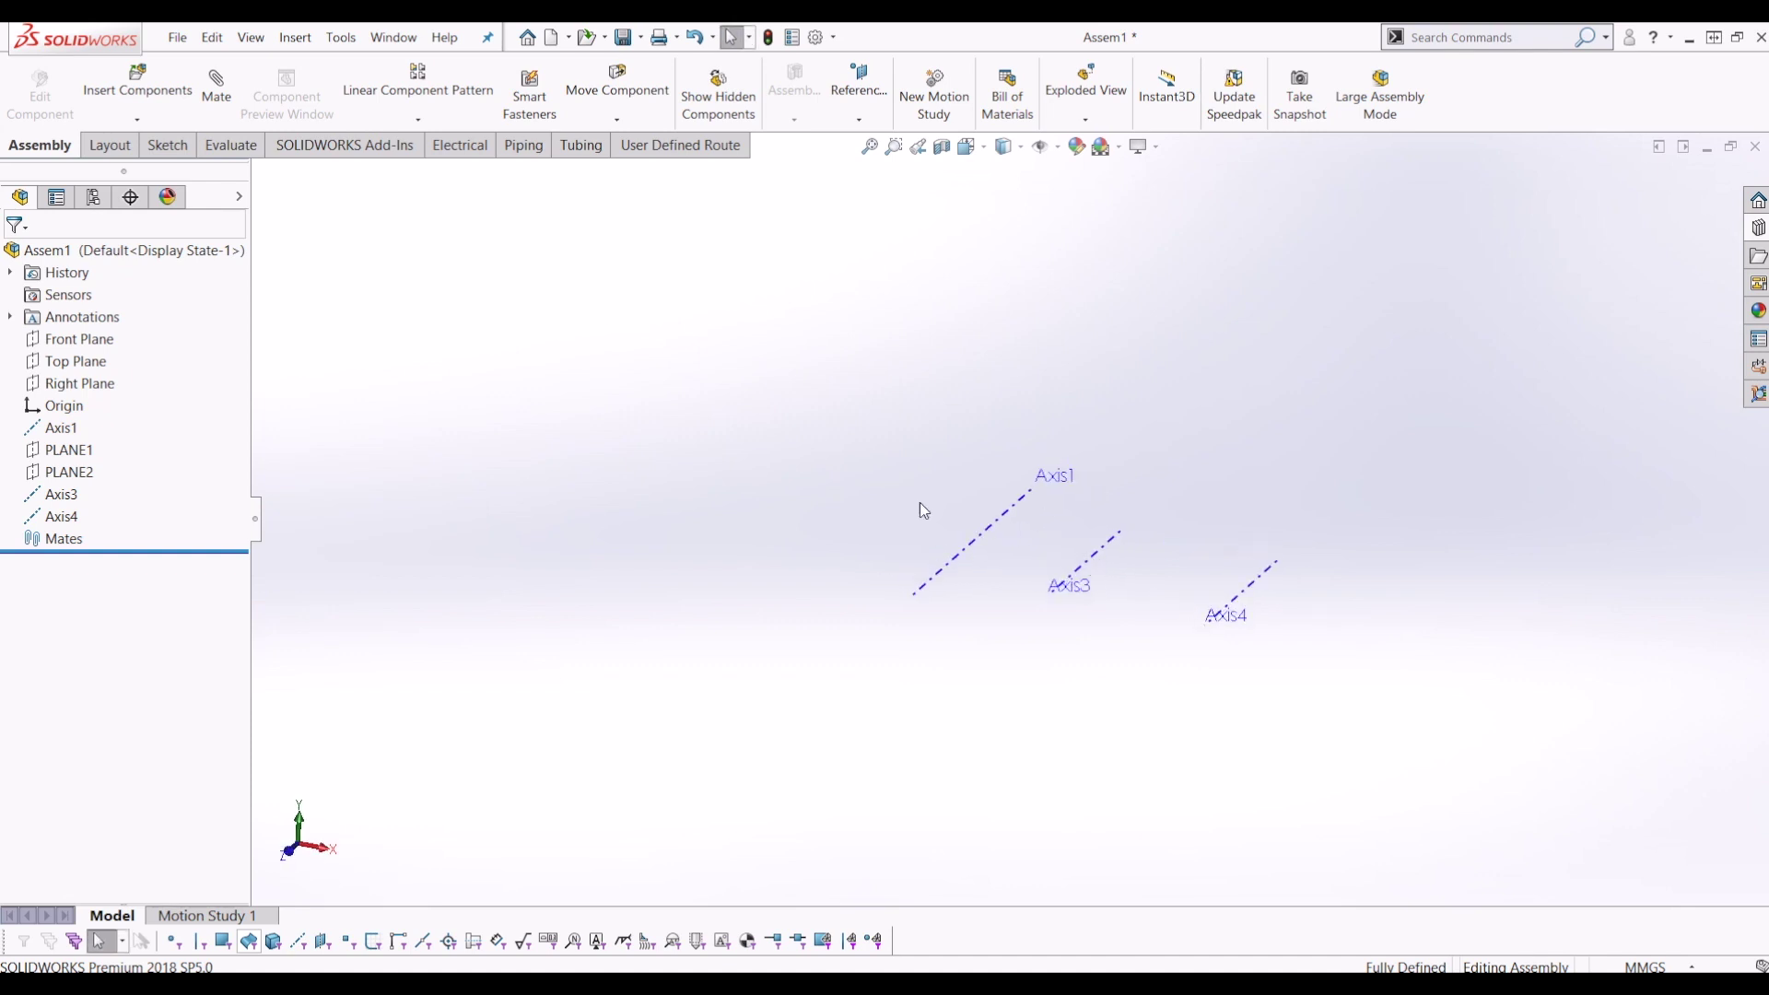
click(137, 85)
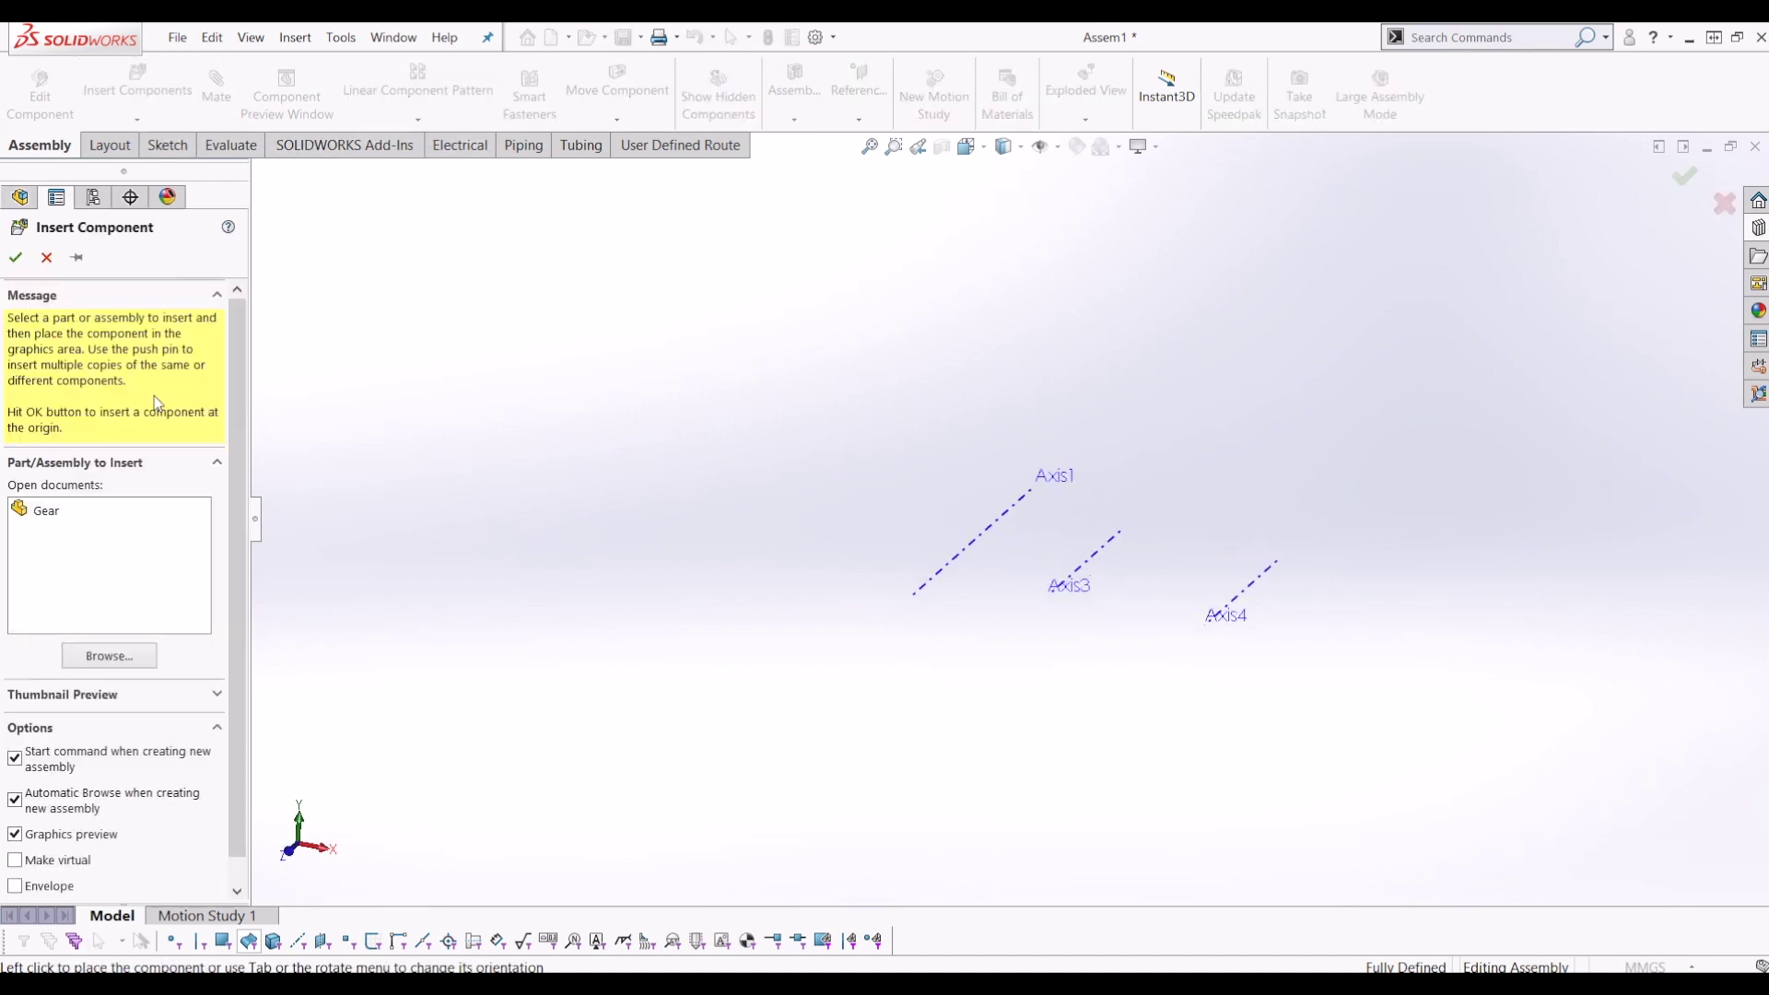
click(114, 512)
scroll(738, 434, down, 5)
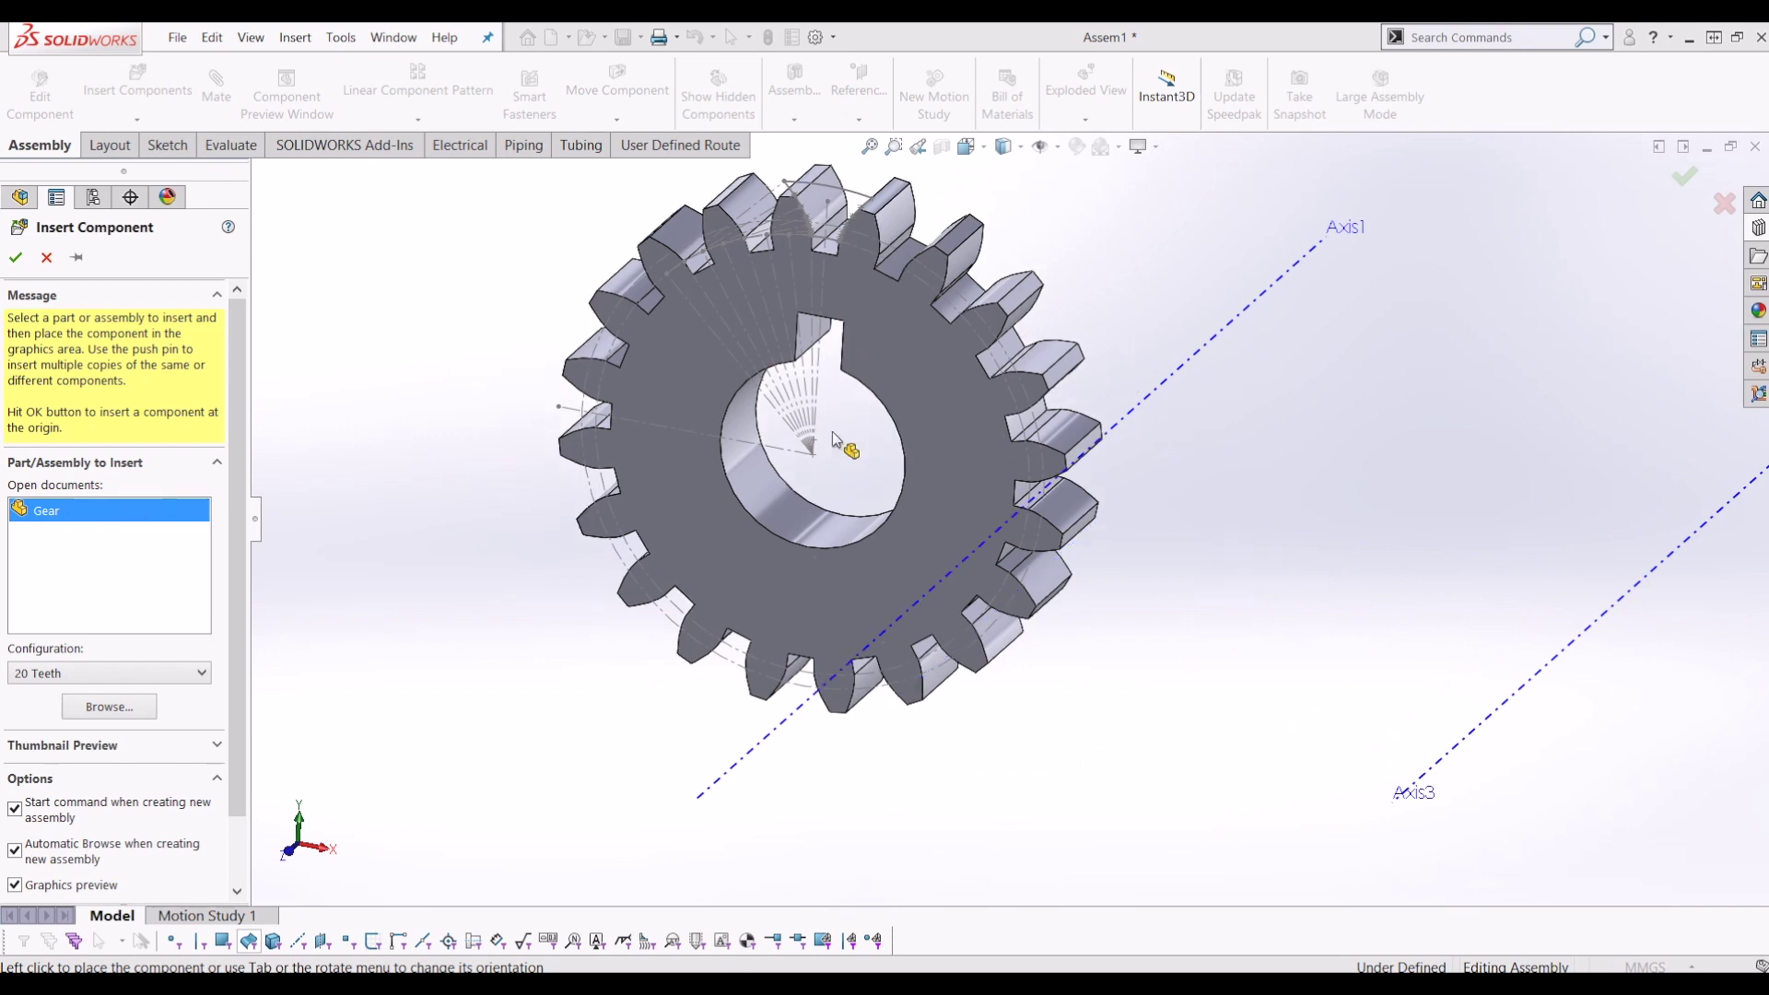
scroll(833, 439, up, 5)
click(770, 484)
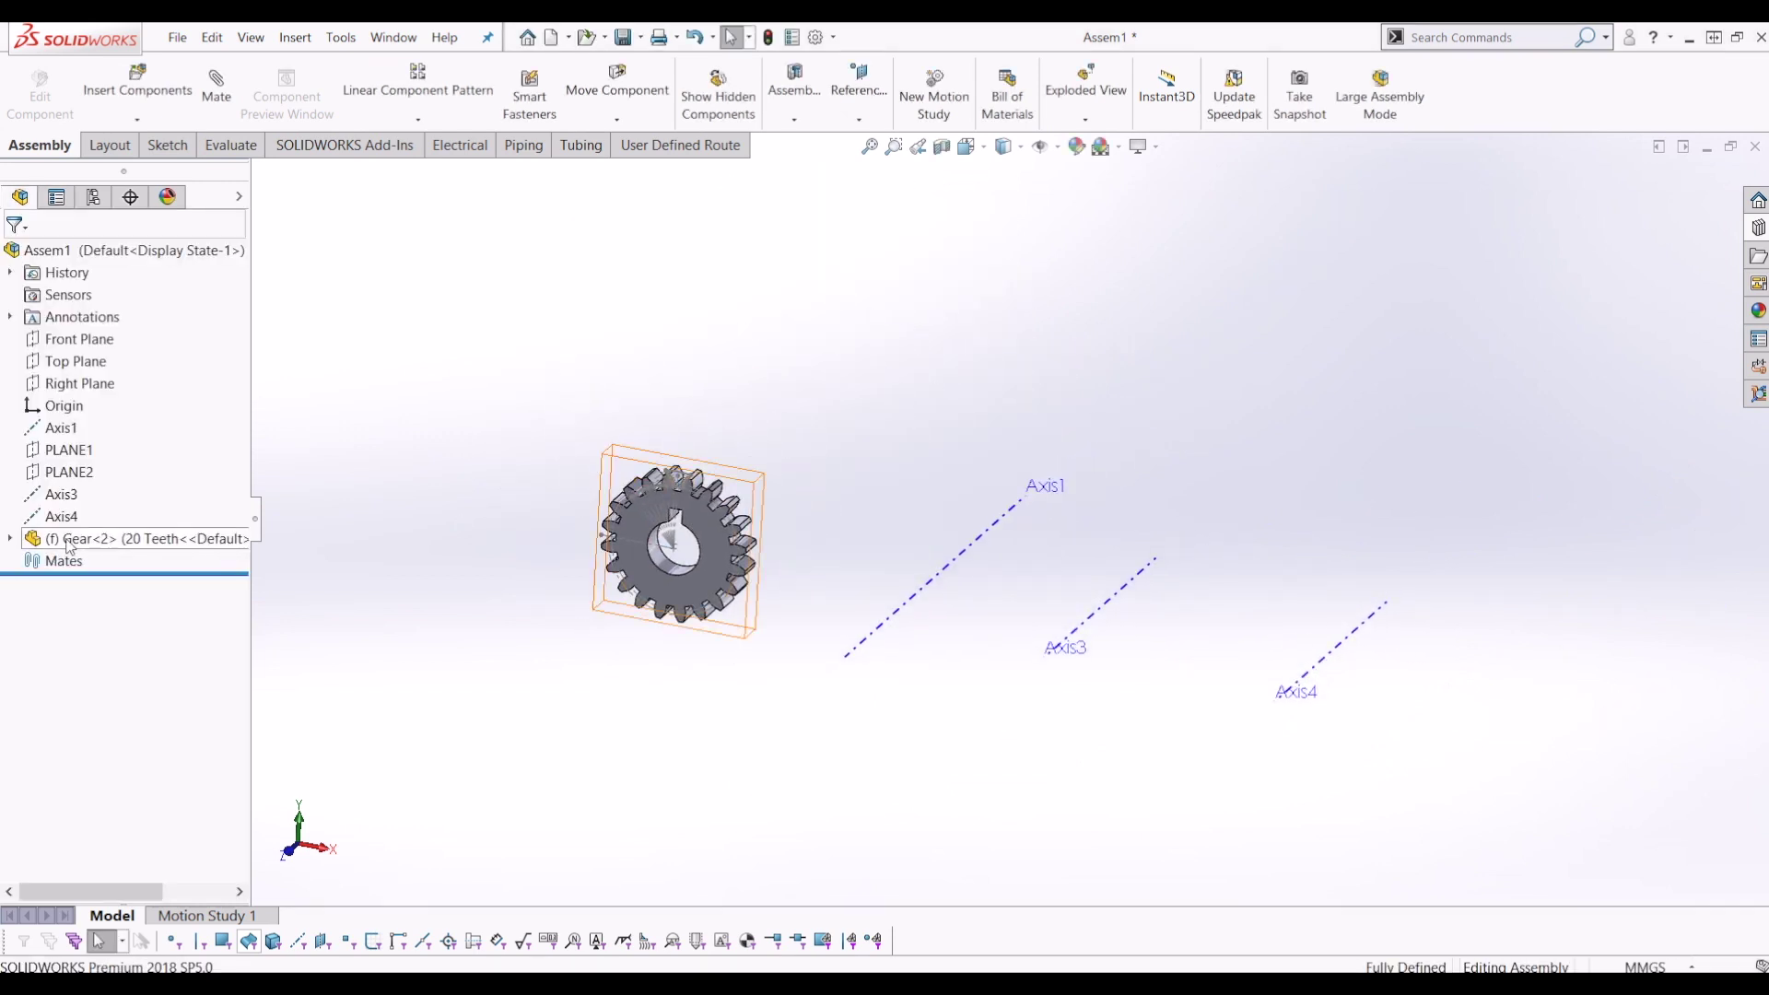
Float the fixed gear component and move it closer to Axis1.
drag(705, 524, 690, 584)
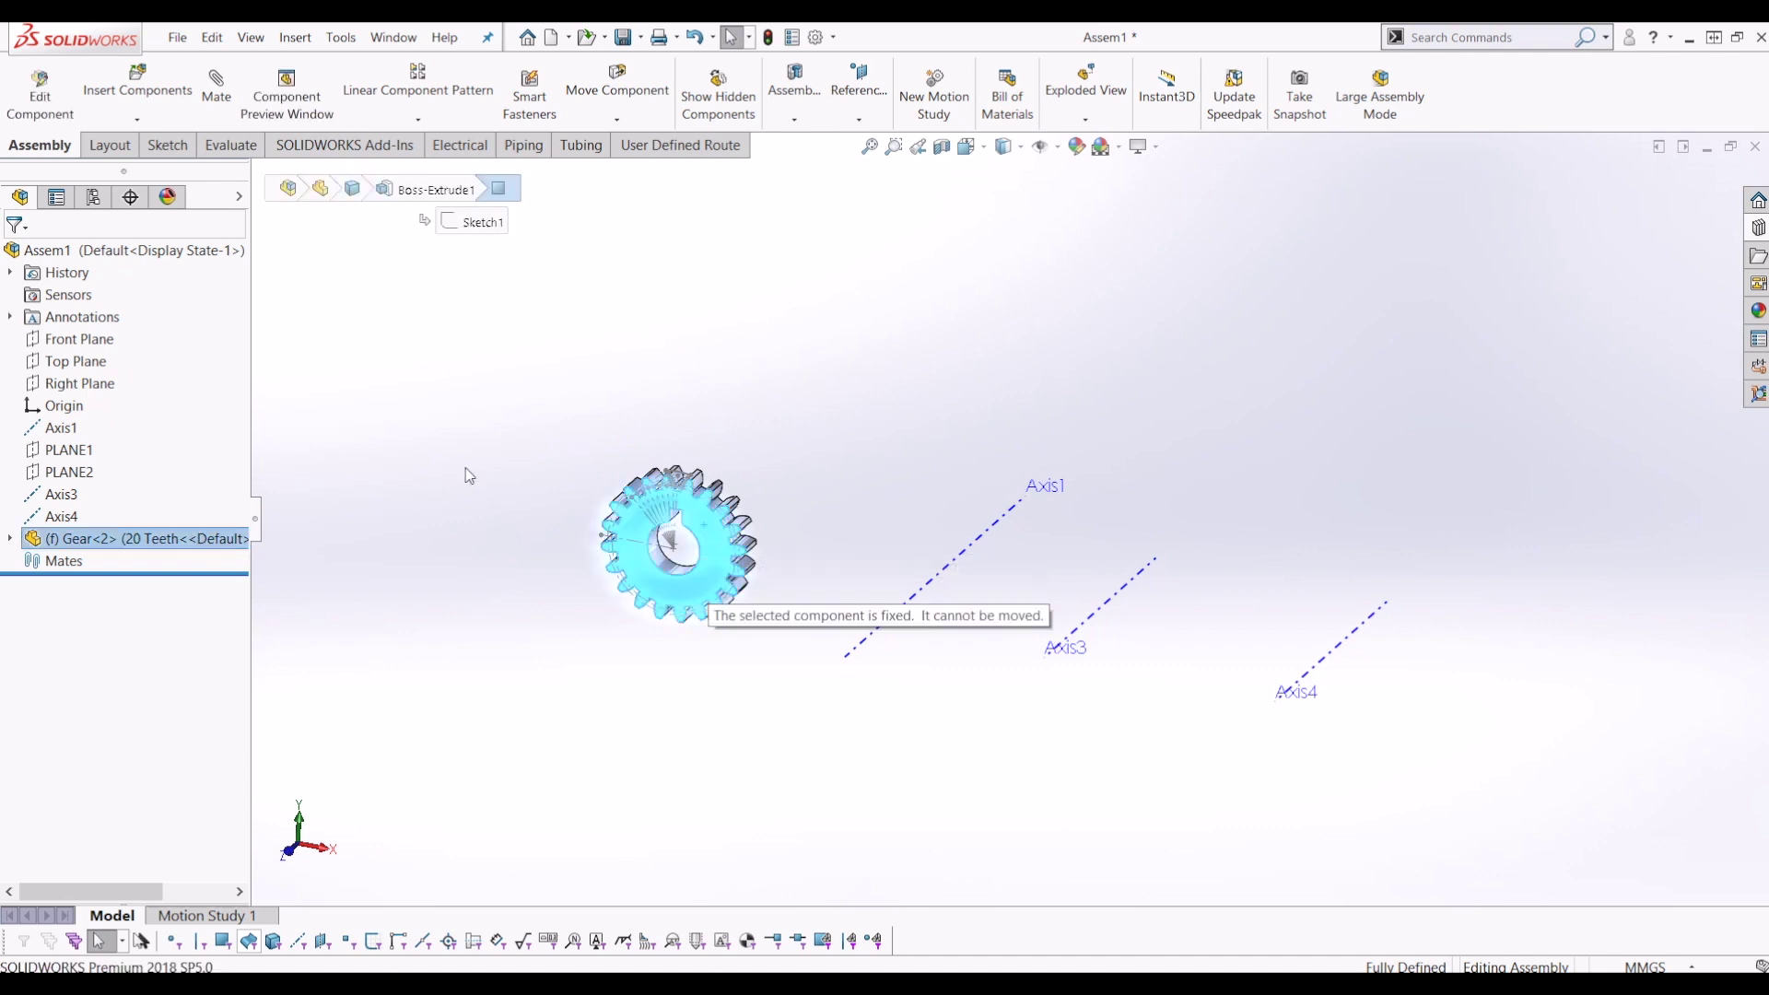
right_click(132, 549)
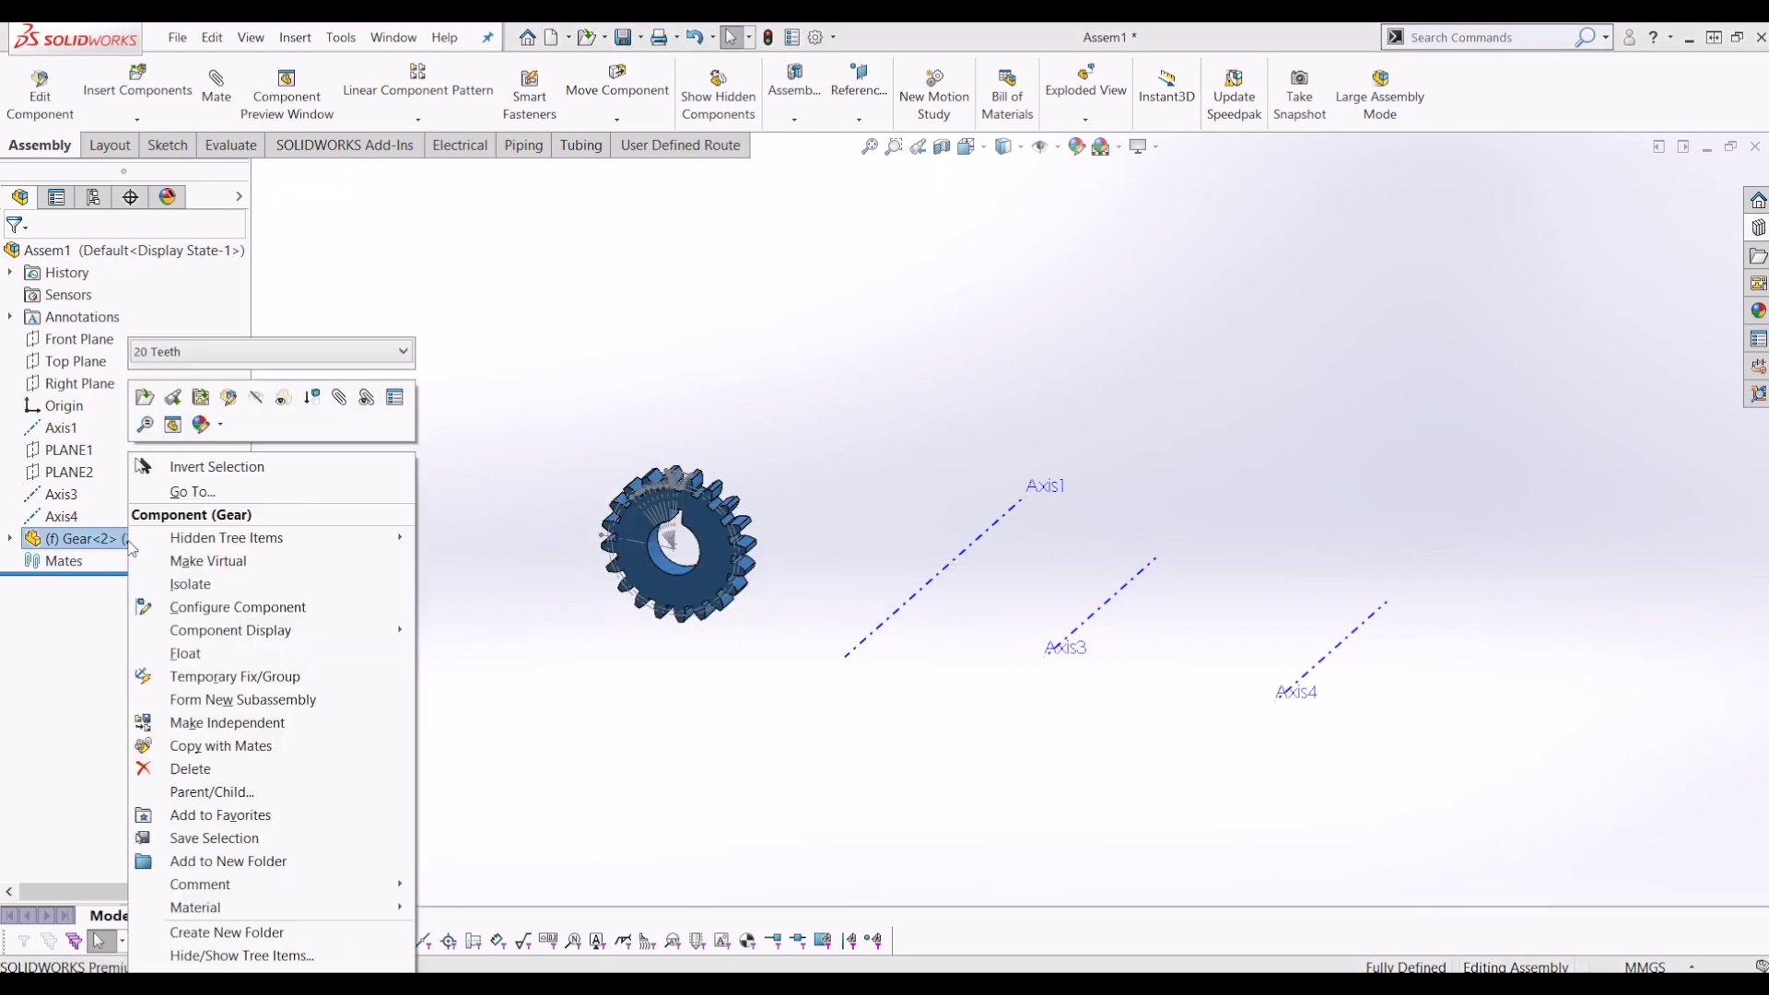
click(223, 655)
drag(718, 535, 841, 552)
Add a concentric mate between the gear's cylindrical bore face and Axis1.
scroll(740, 557, down, 1)
scroll(792, 572, down, 8)
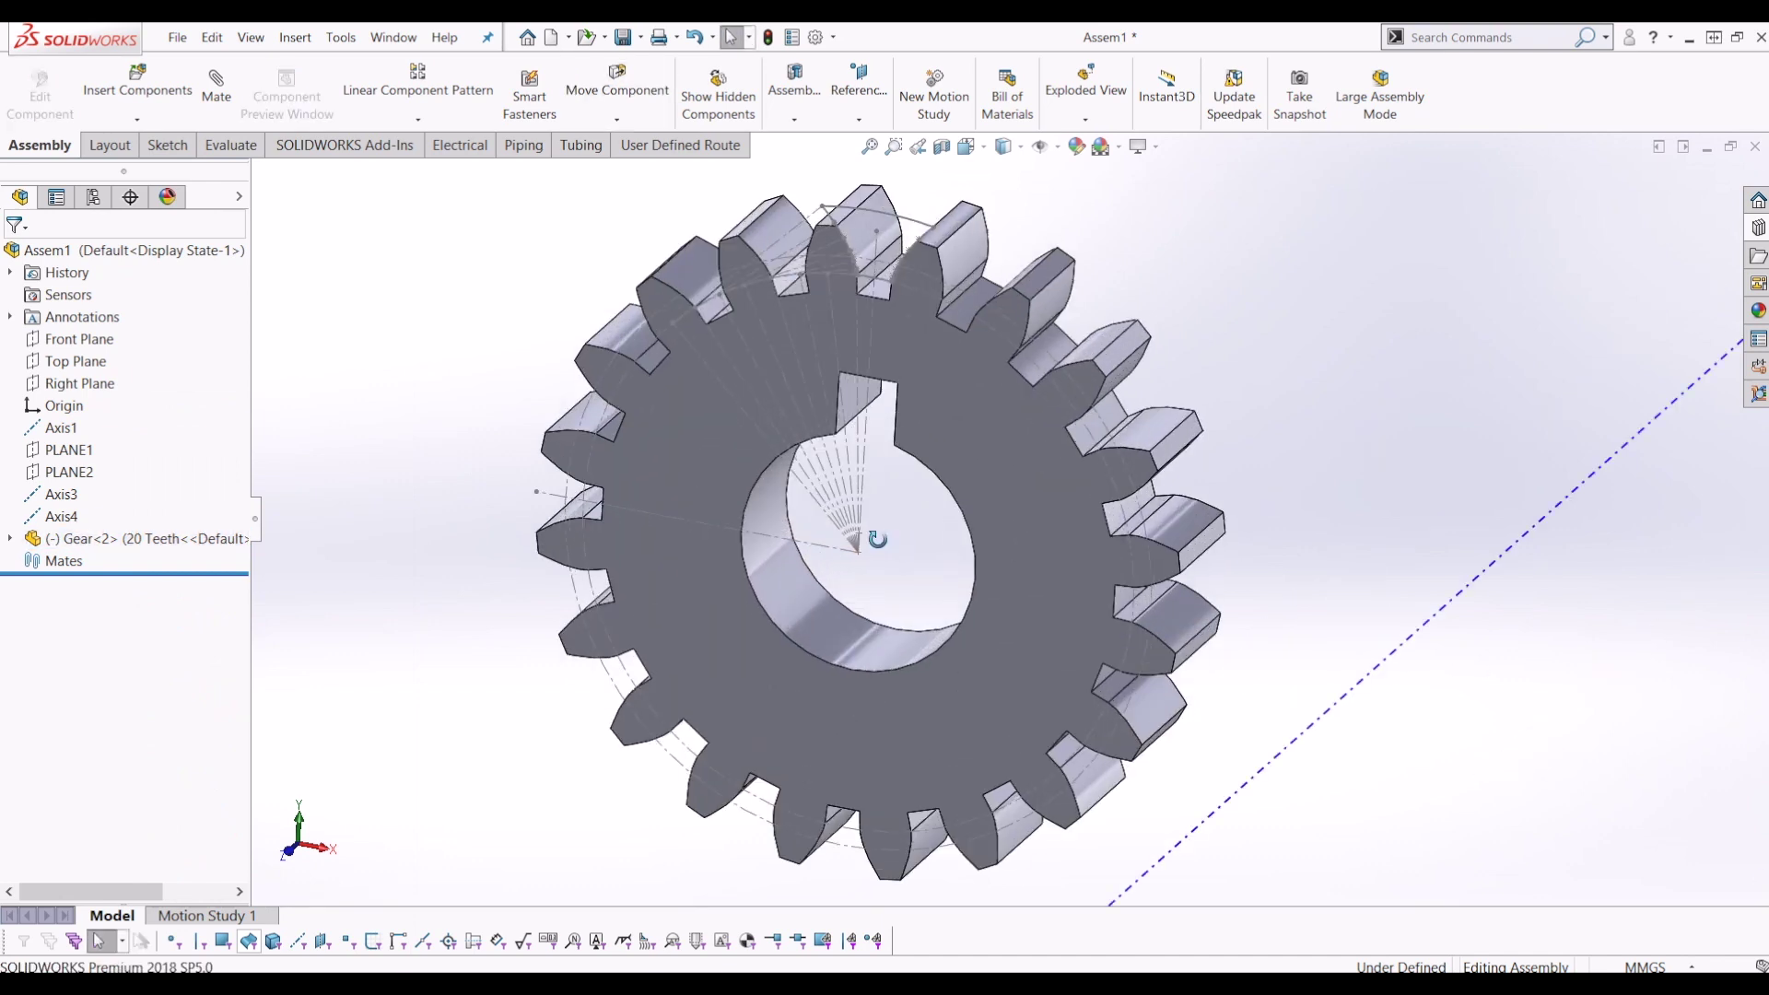
scroll(846, 630, up, 3)
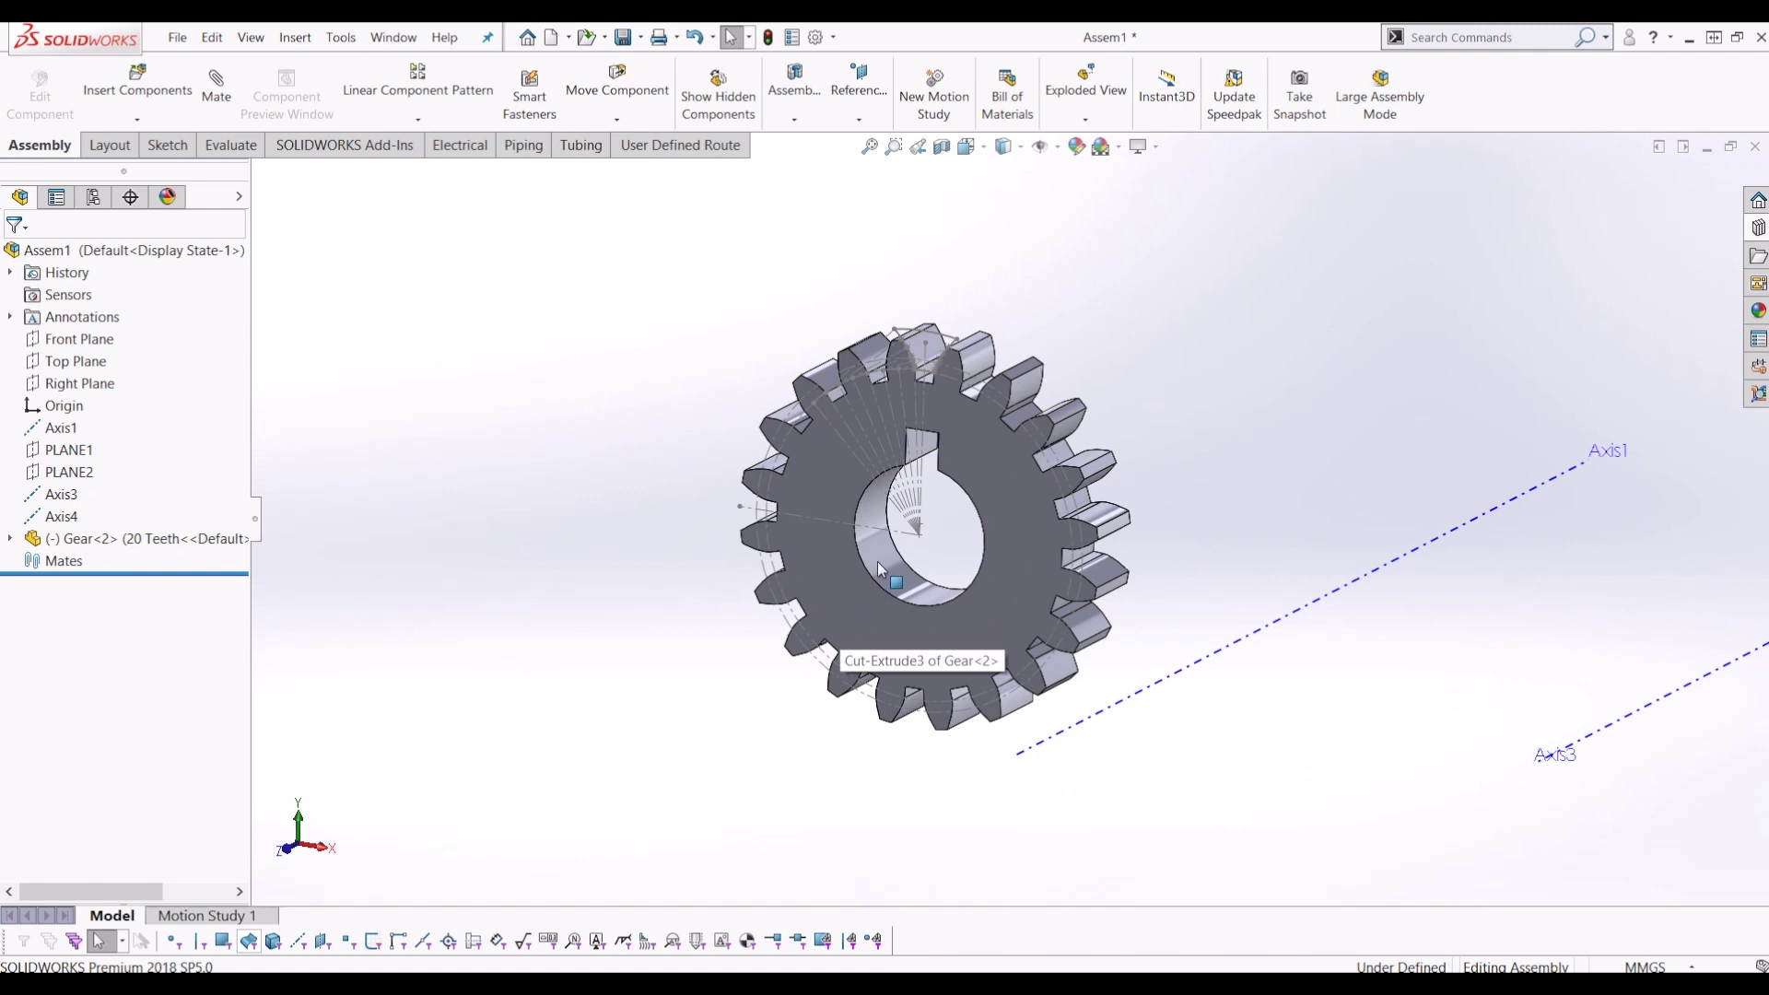
scroll(885, 583, up, 3)
scroll(926, 557, down, 1)
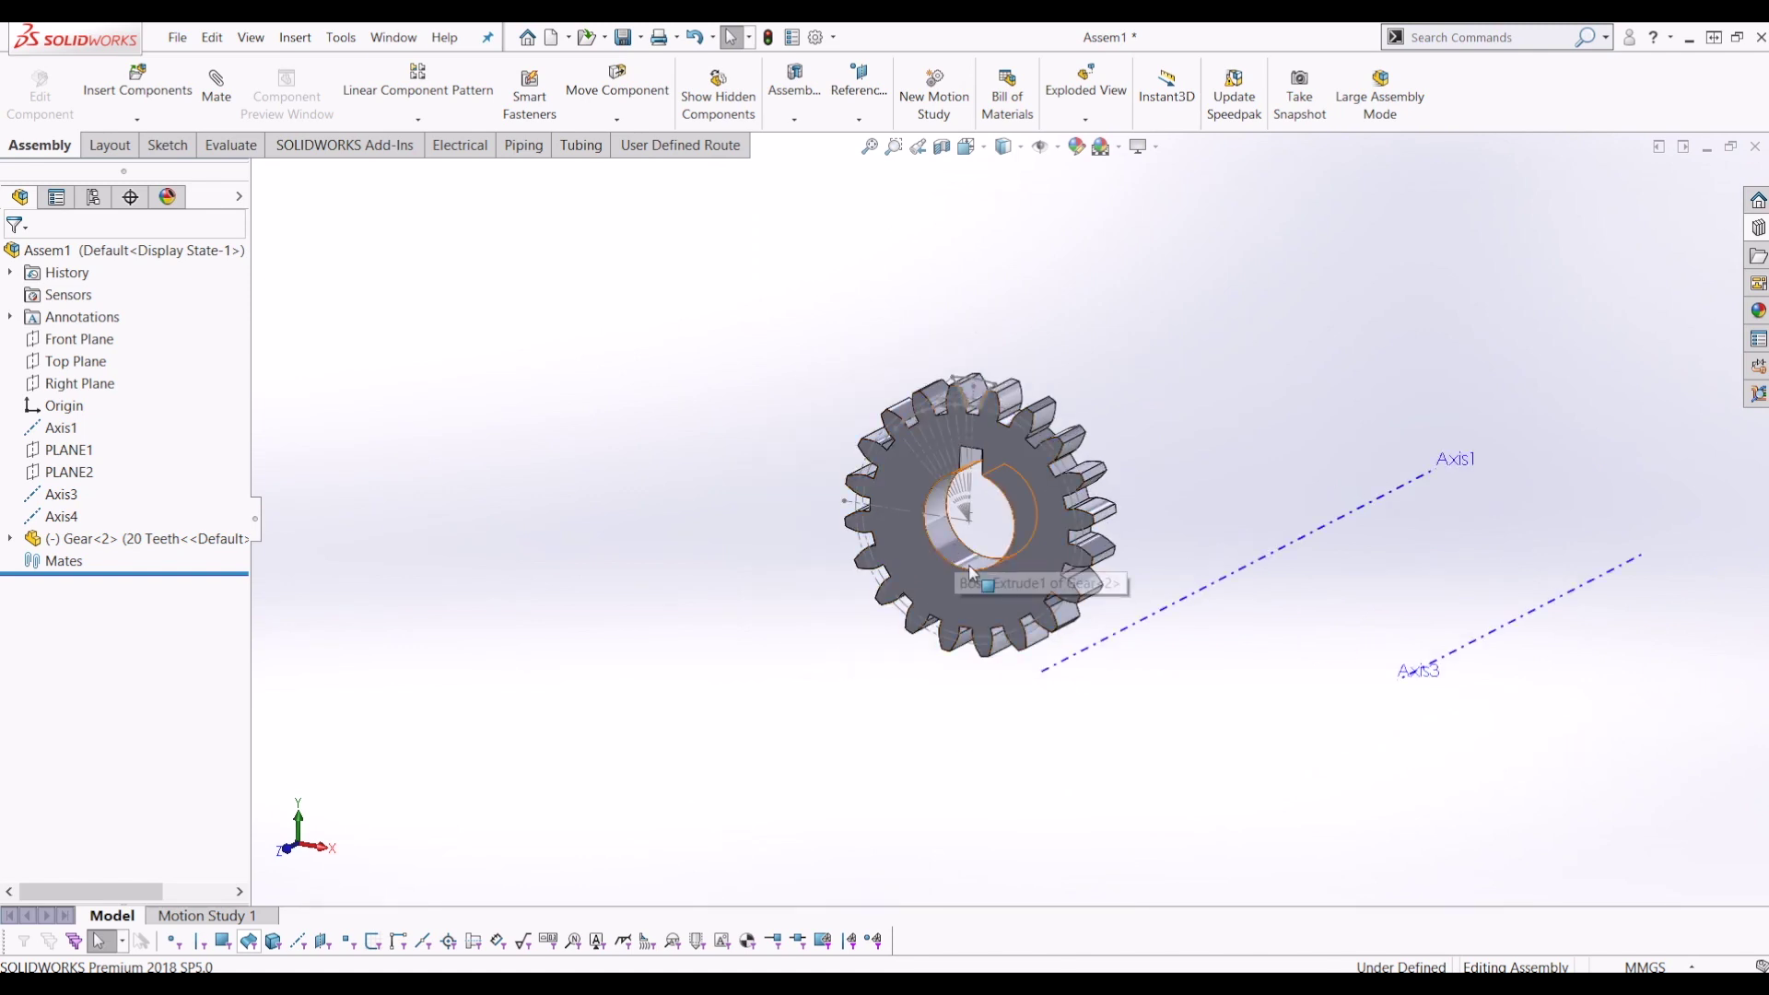
click(977, 557)
ctrl+click(61, 427)
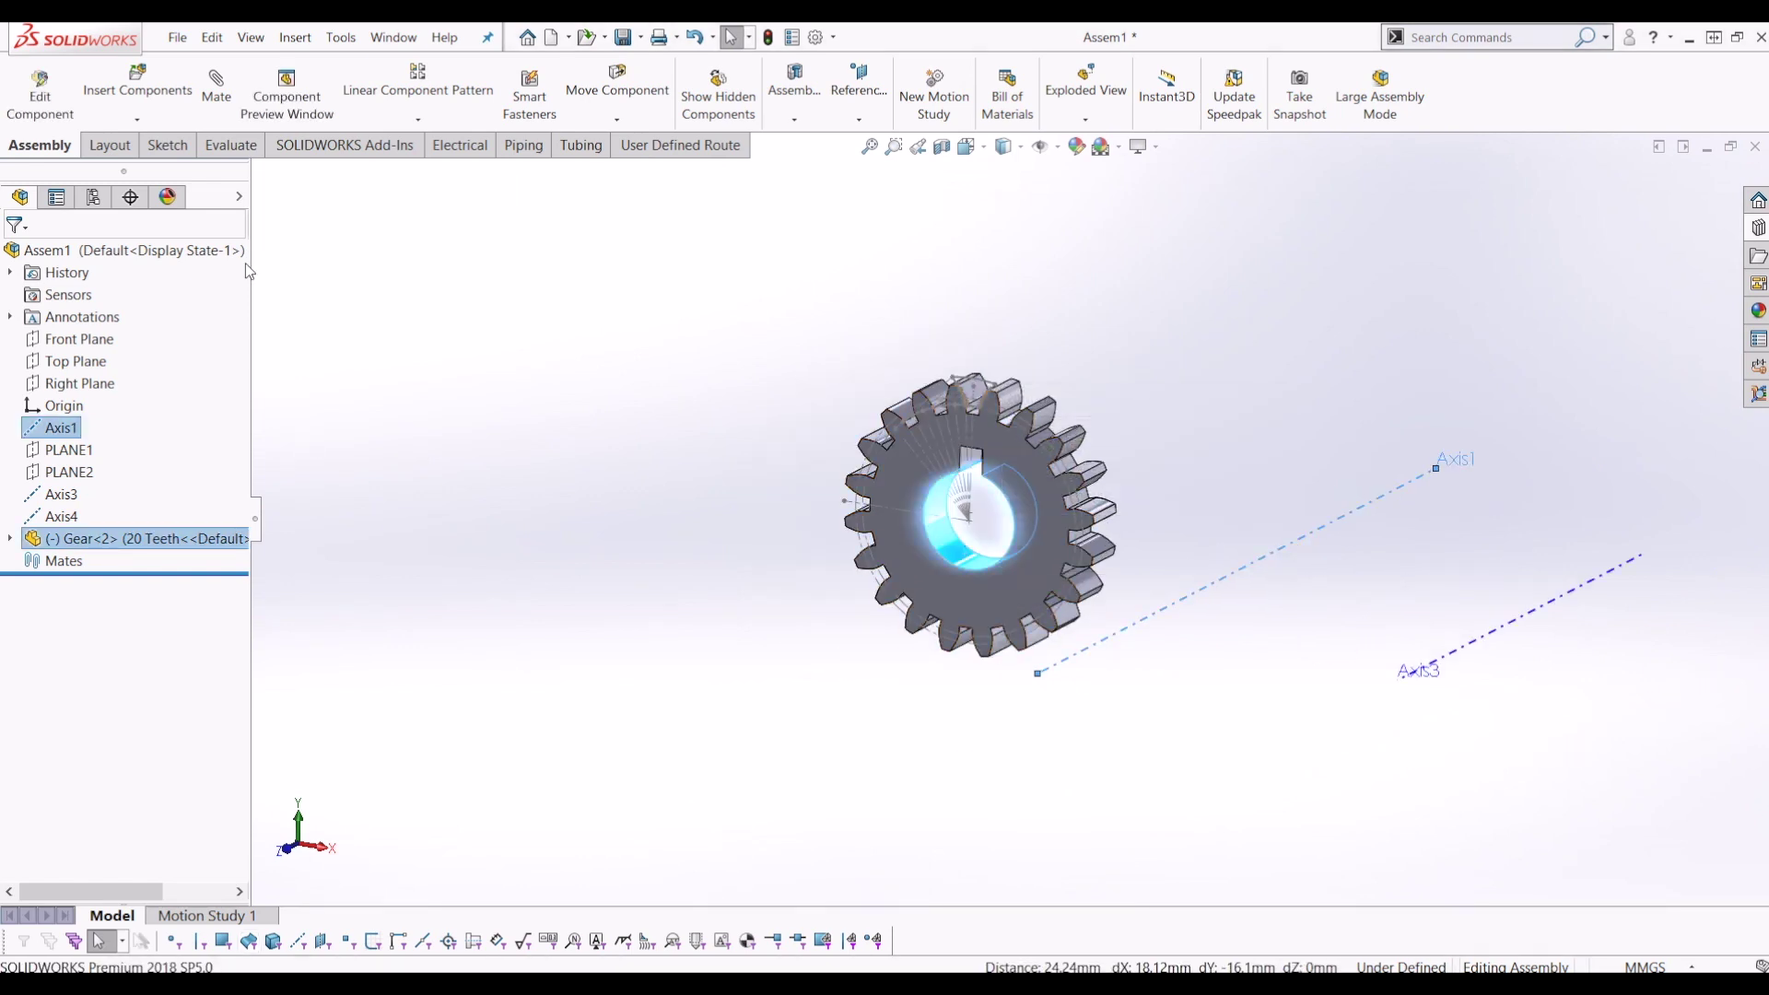
click(218, 102)
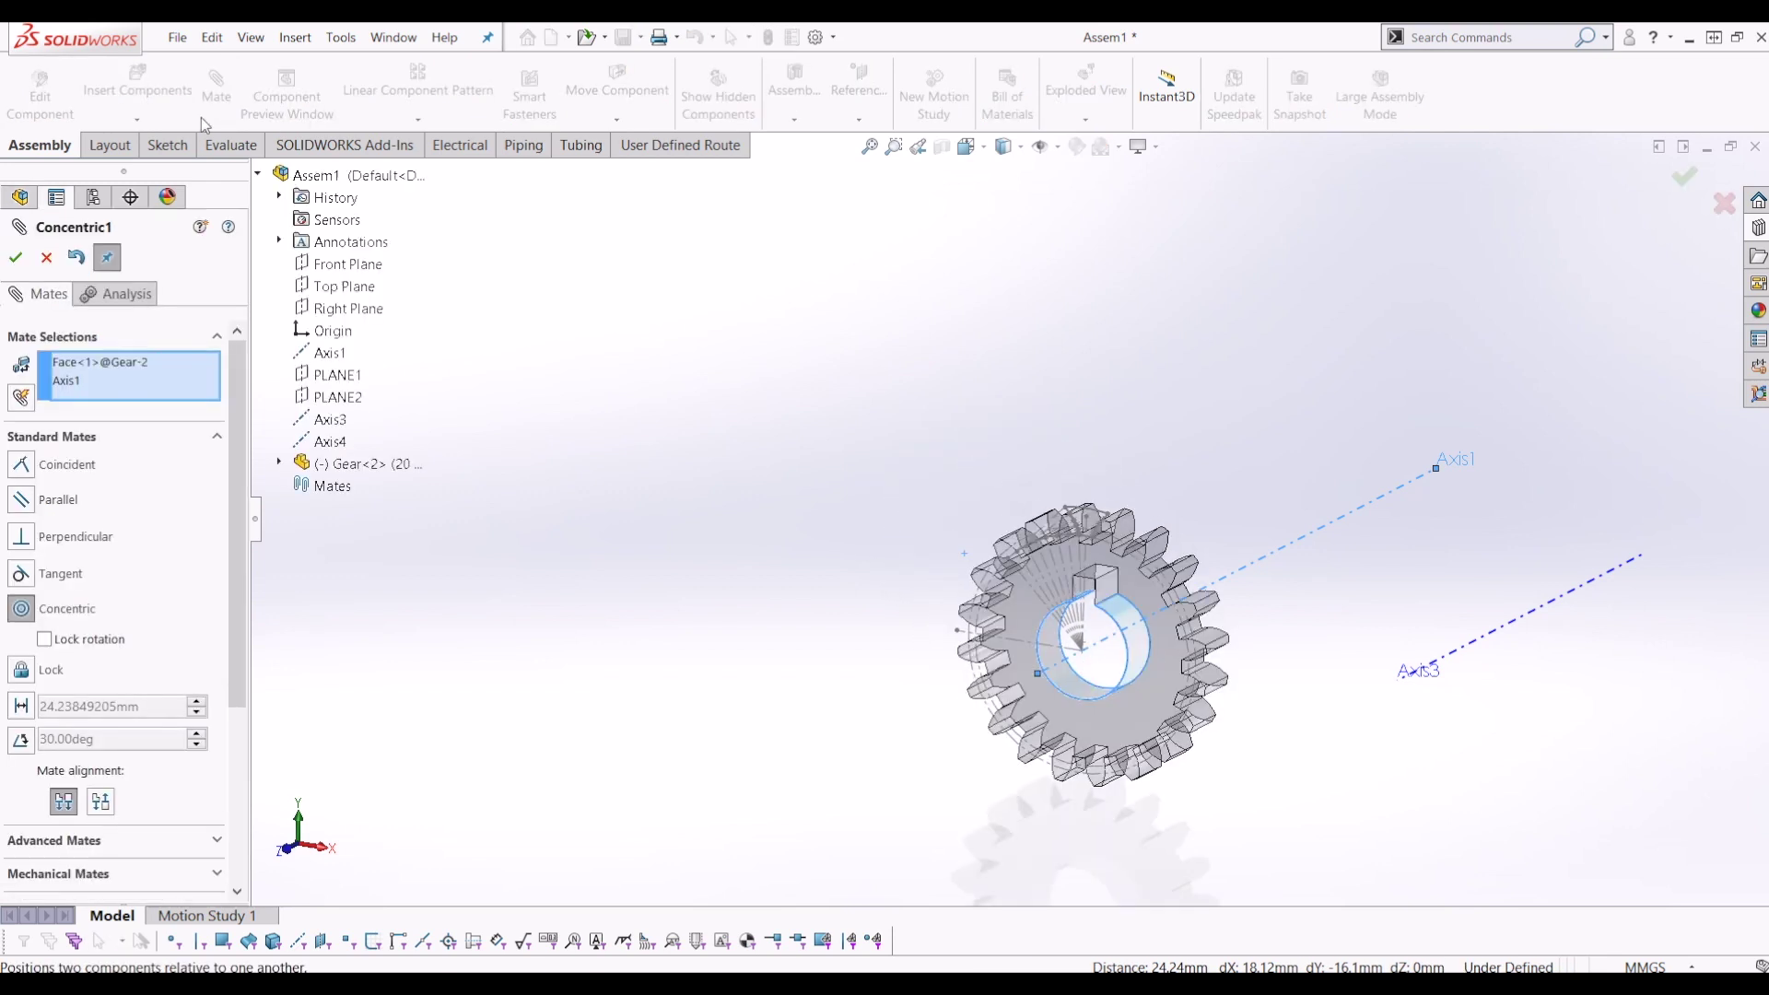
click(15, 257)
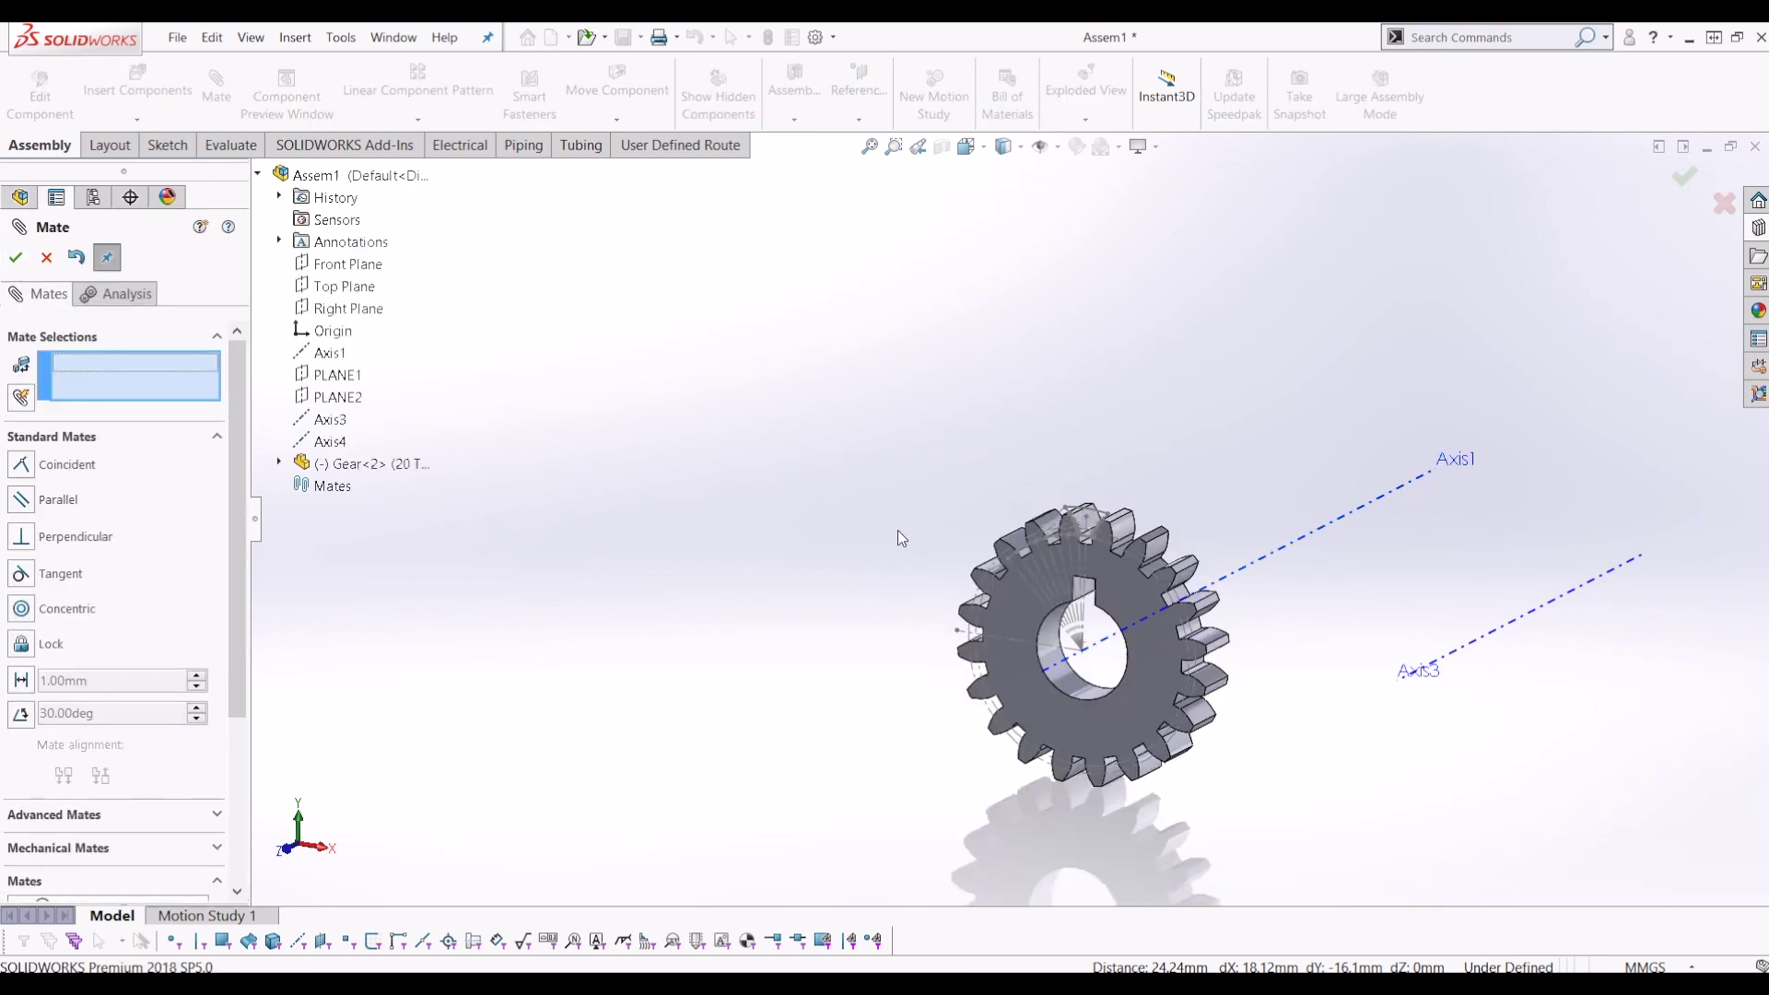
Add a coincident mate between the assembly's Front Plane and the front face of the gear on Axis1.
scroll(921, 553, up, 2)
key(Escape)
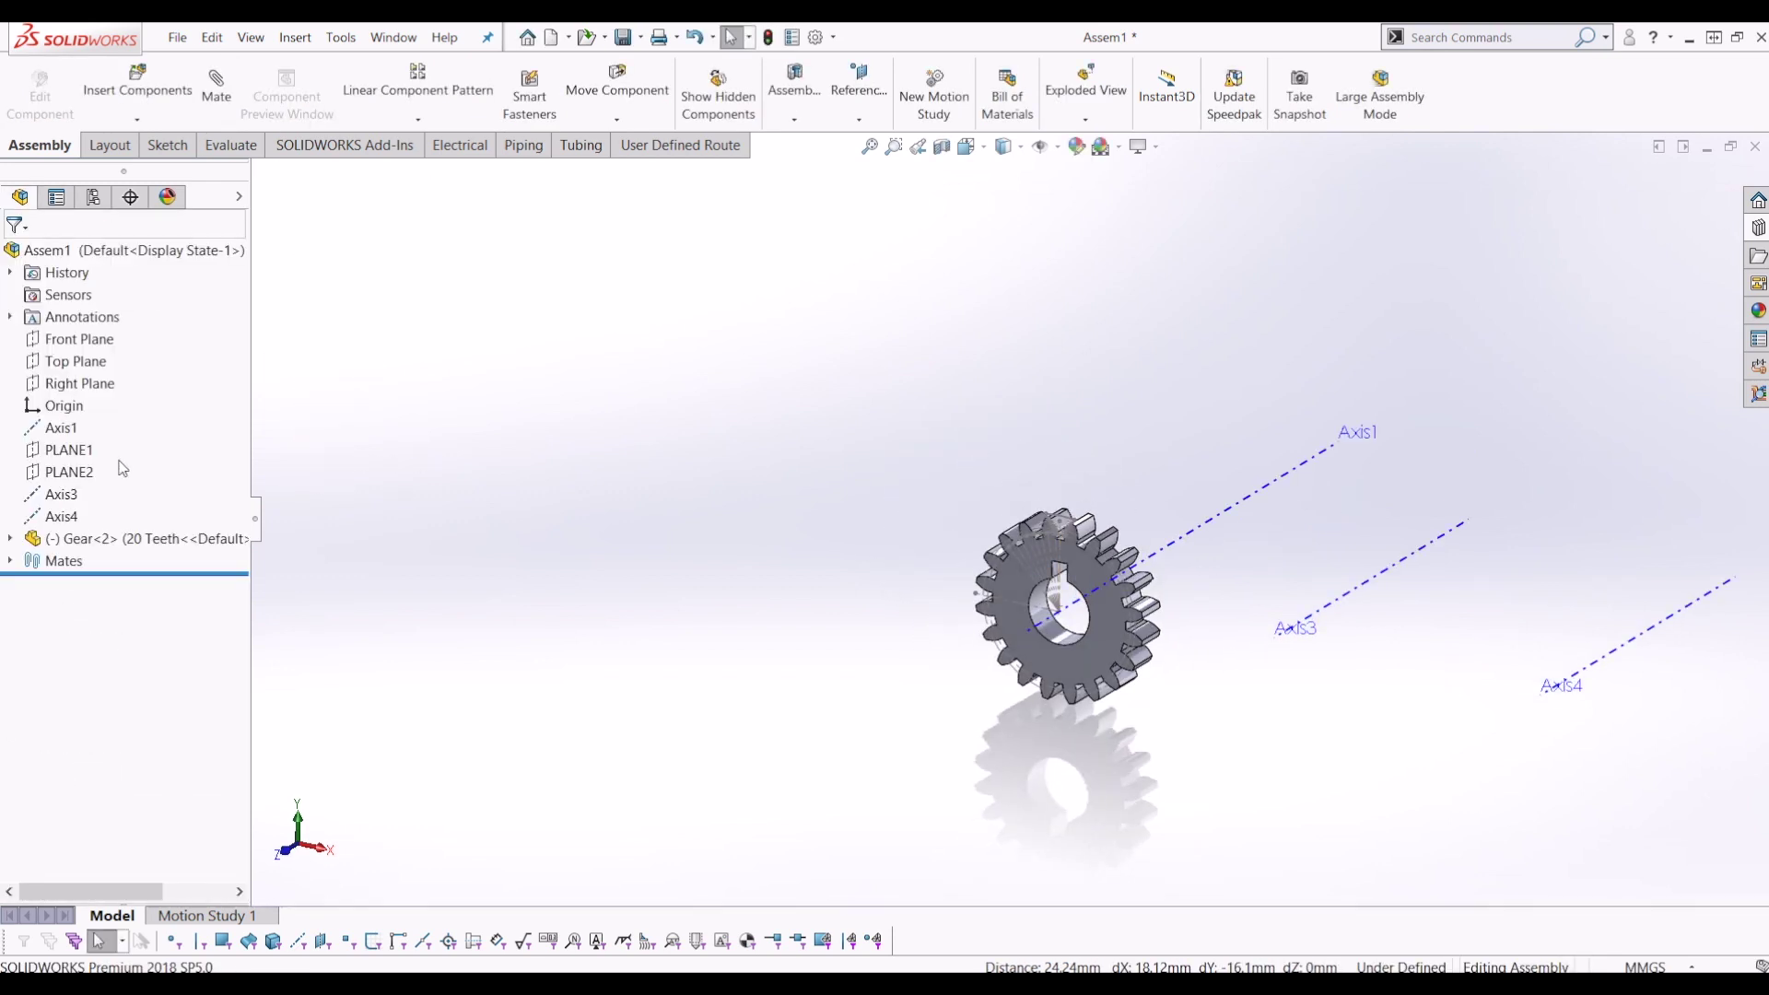
click(79, 339)
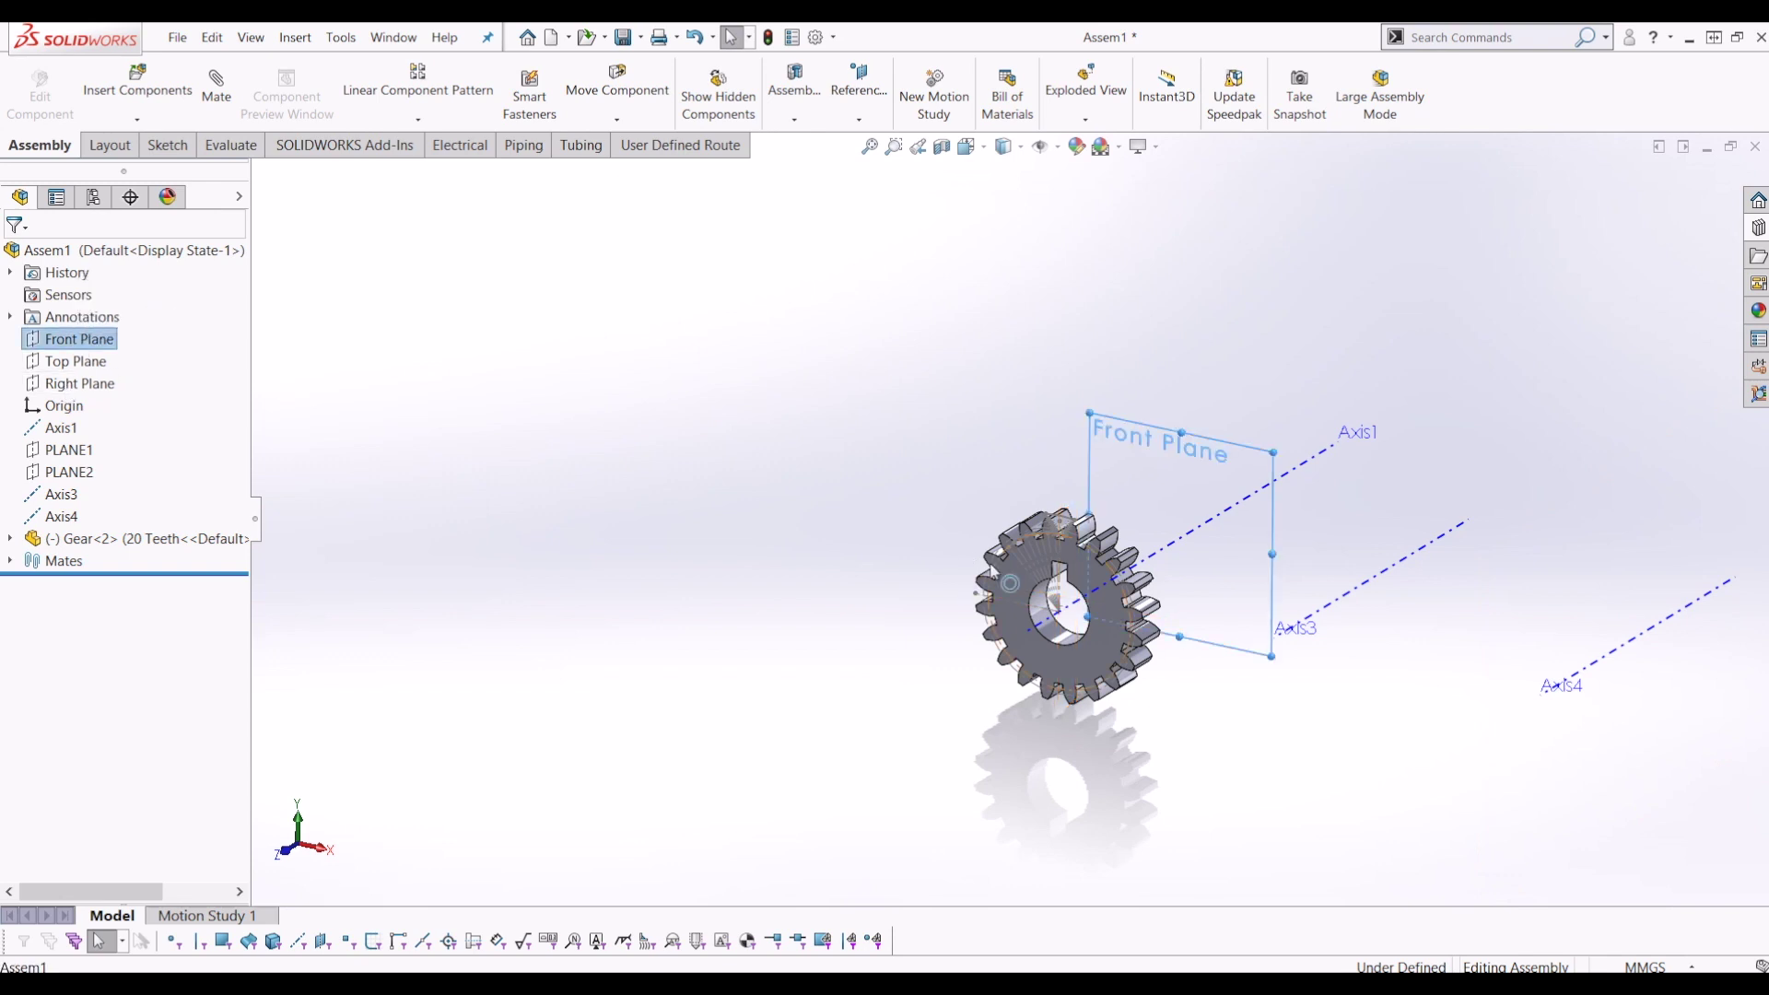
scroll(1013, 587, down, 1)
ctrl+click(1015, 584)
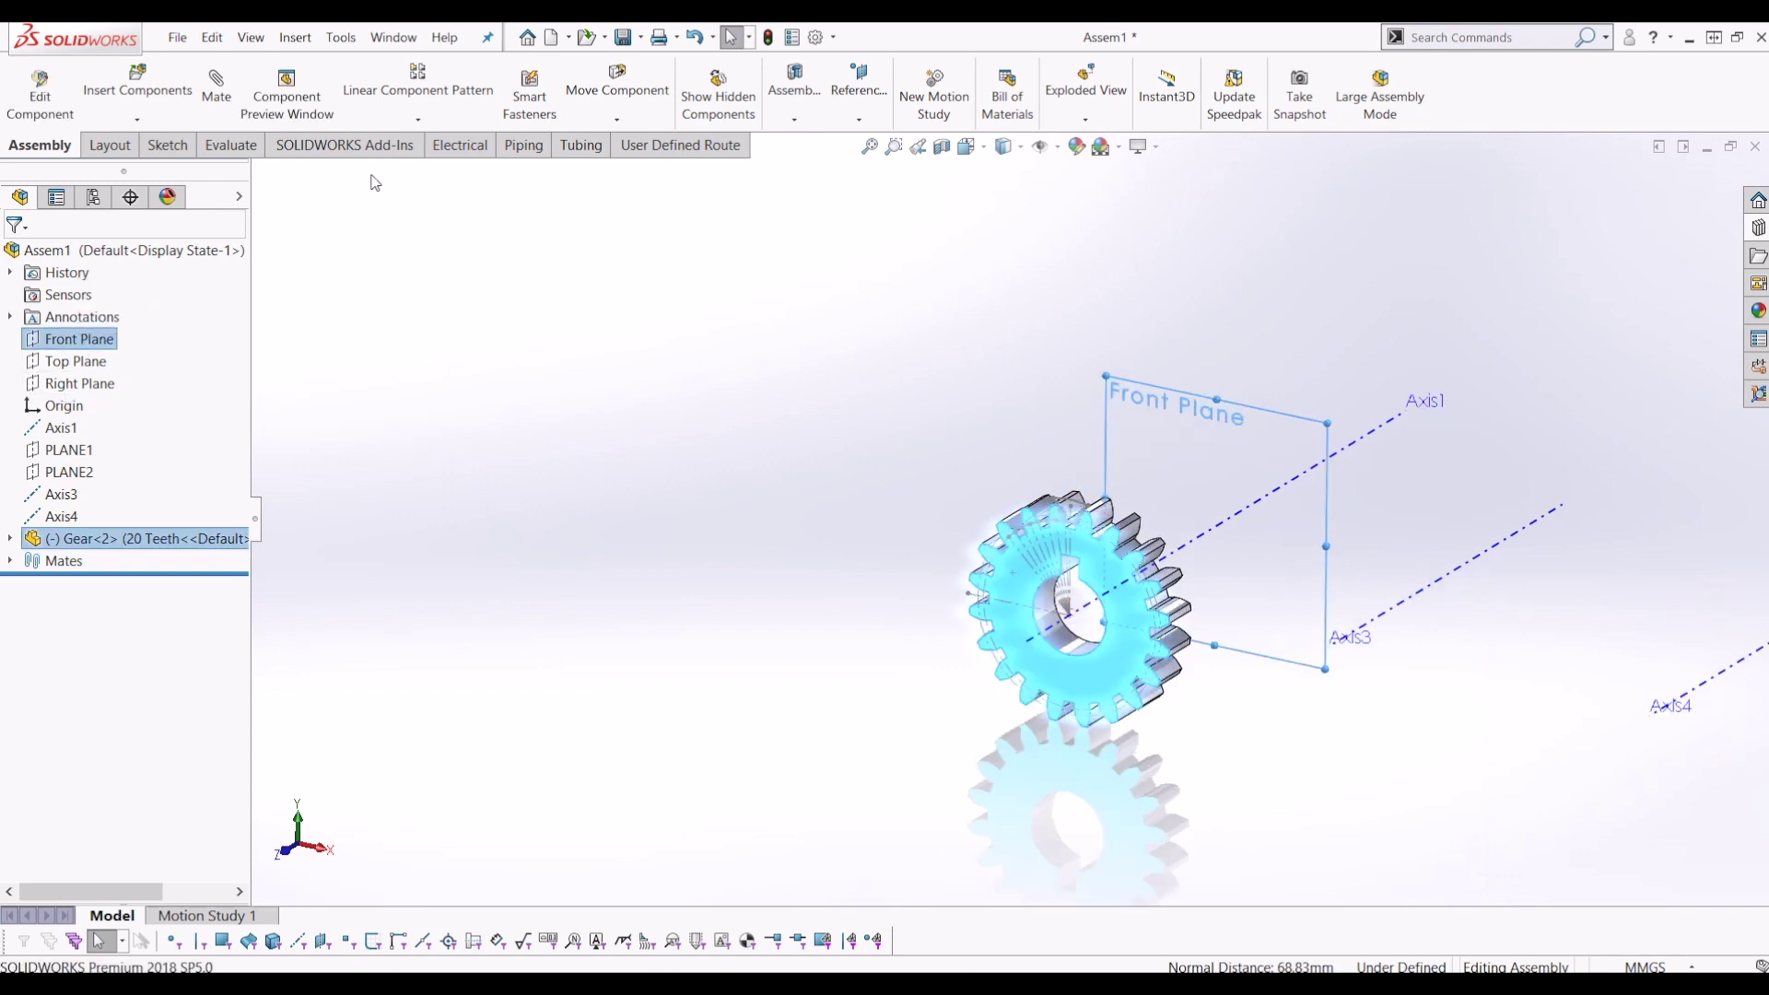
click(216, 118)
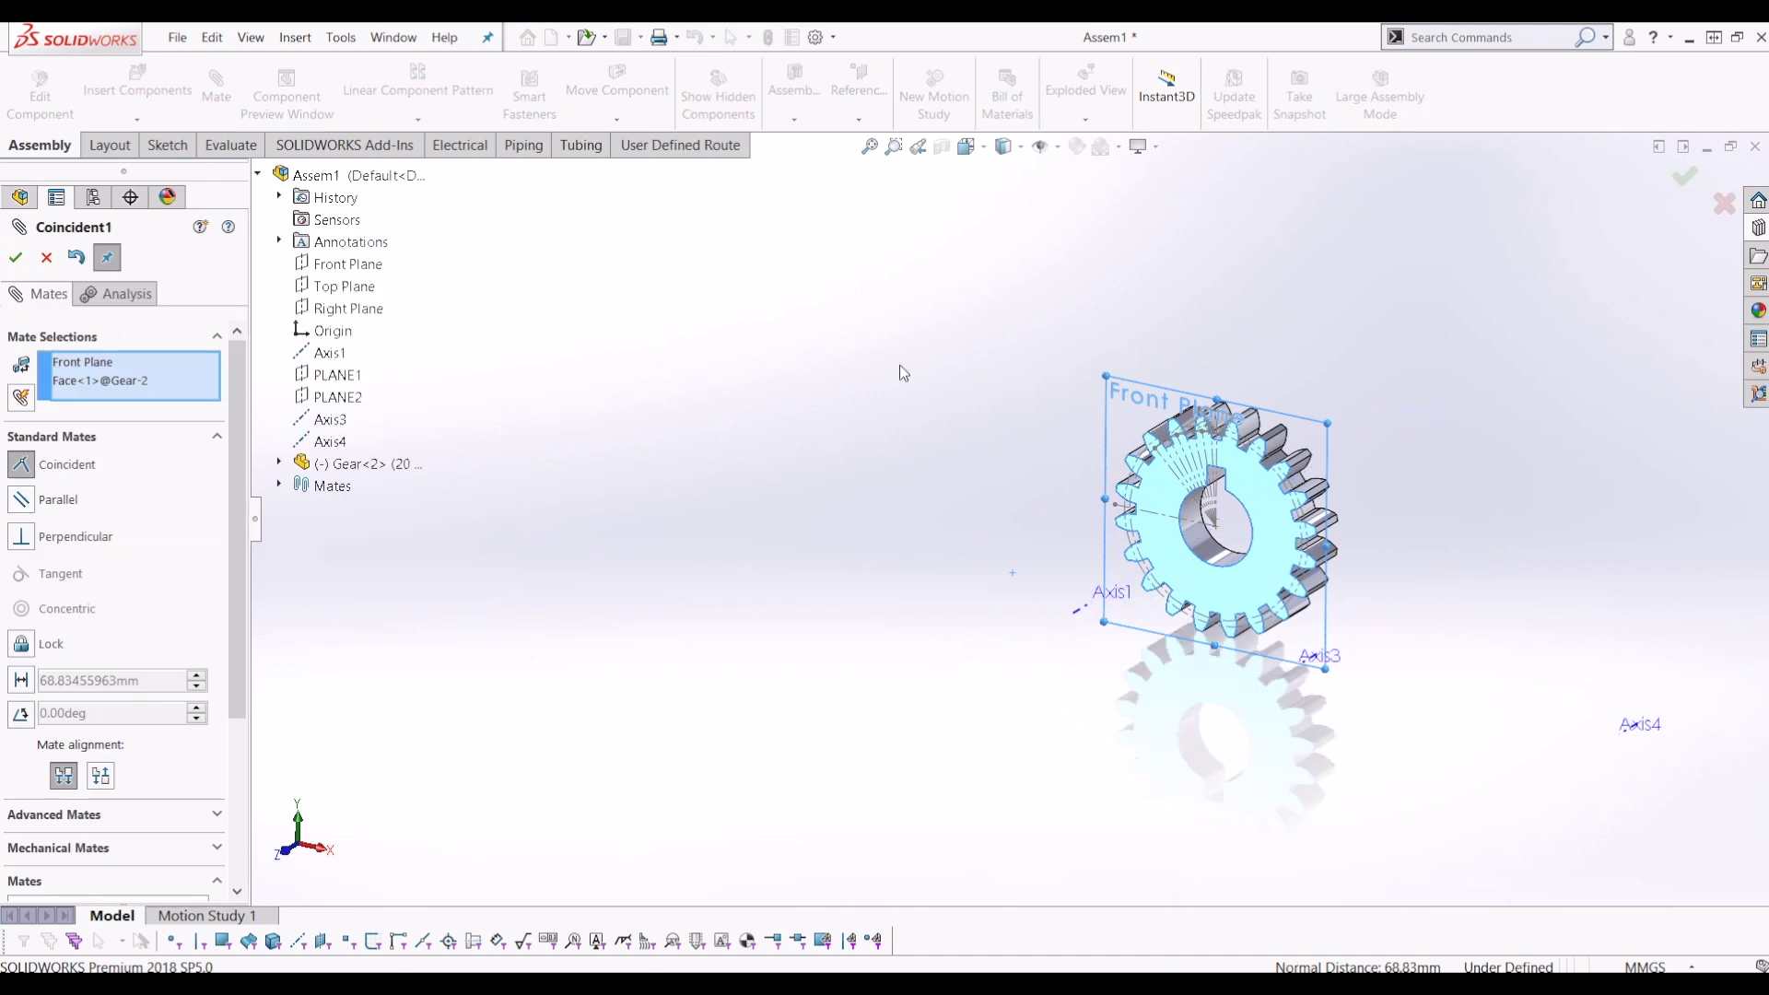
click(14, 257)
Rotate the mated gear about Axis1 to test its motion, and leave the Mate command.
middle_drag(1292, 506, 1307, 566)
scroll(1305, 570, up, 3)
scroll(1212, 538, down, 3)
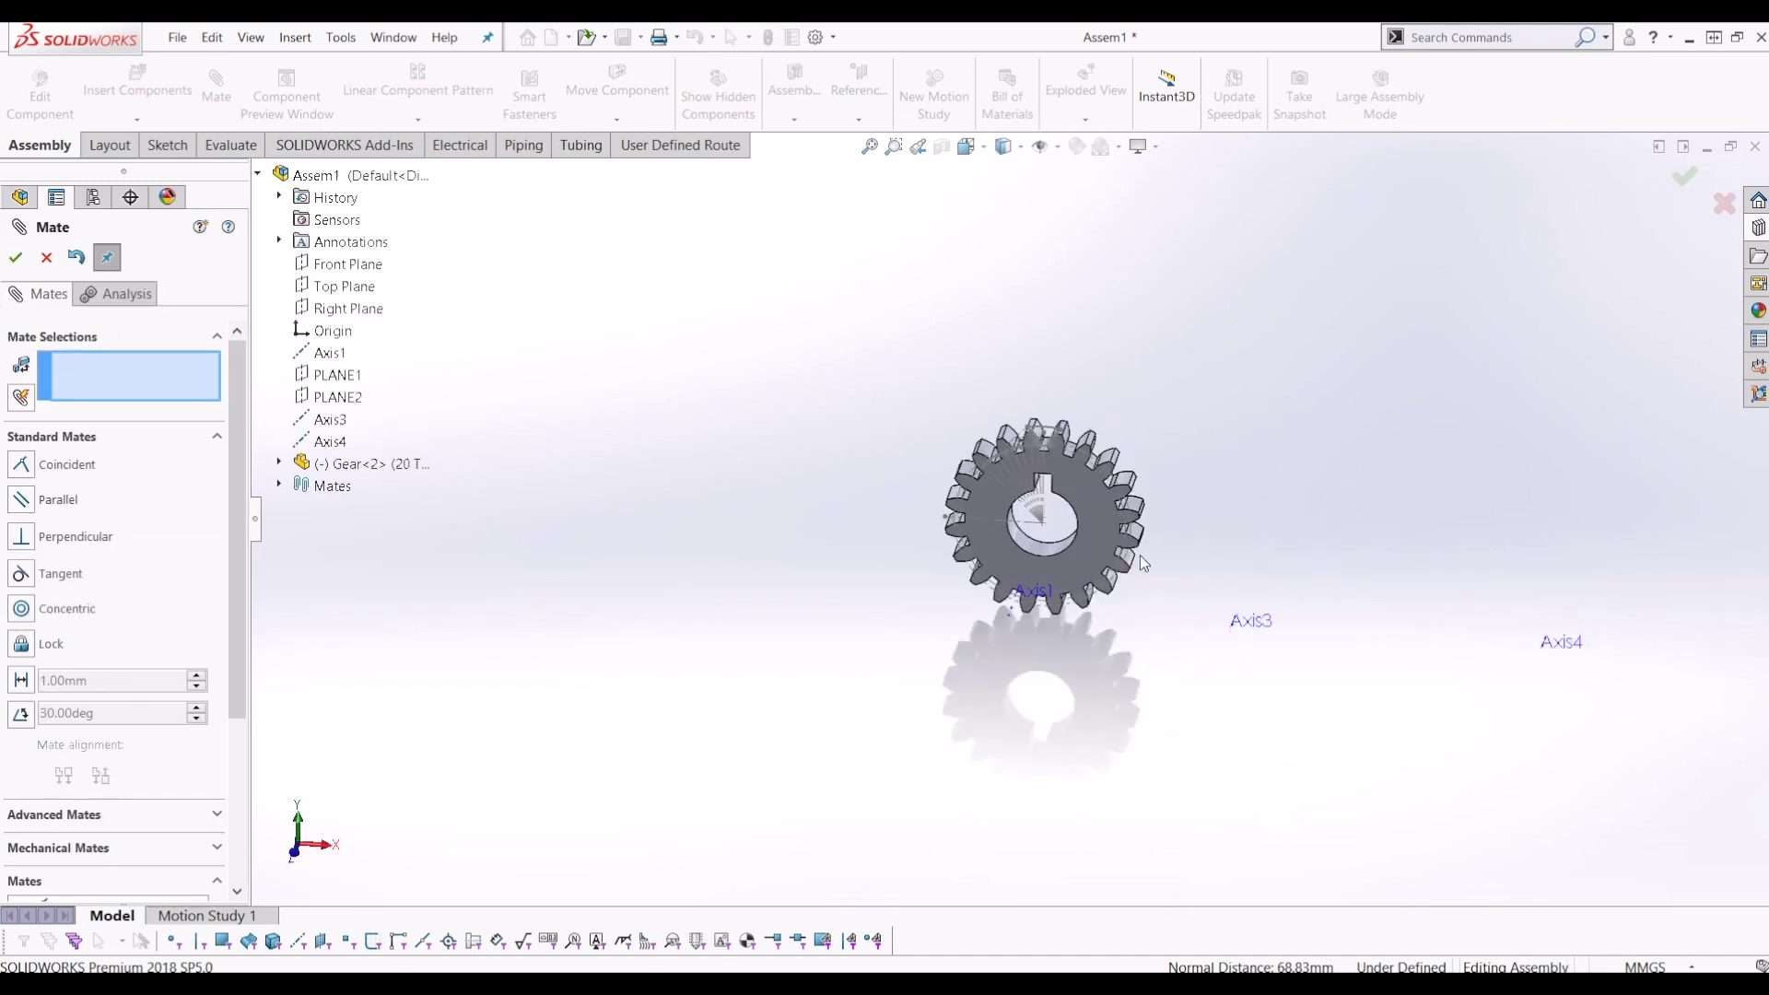
drag(1097, 526, 1176, 449)
key(Escape)
middle_drag(1249, 391, 1231, 378)
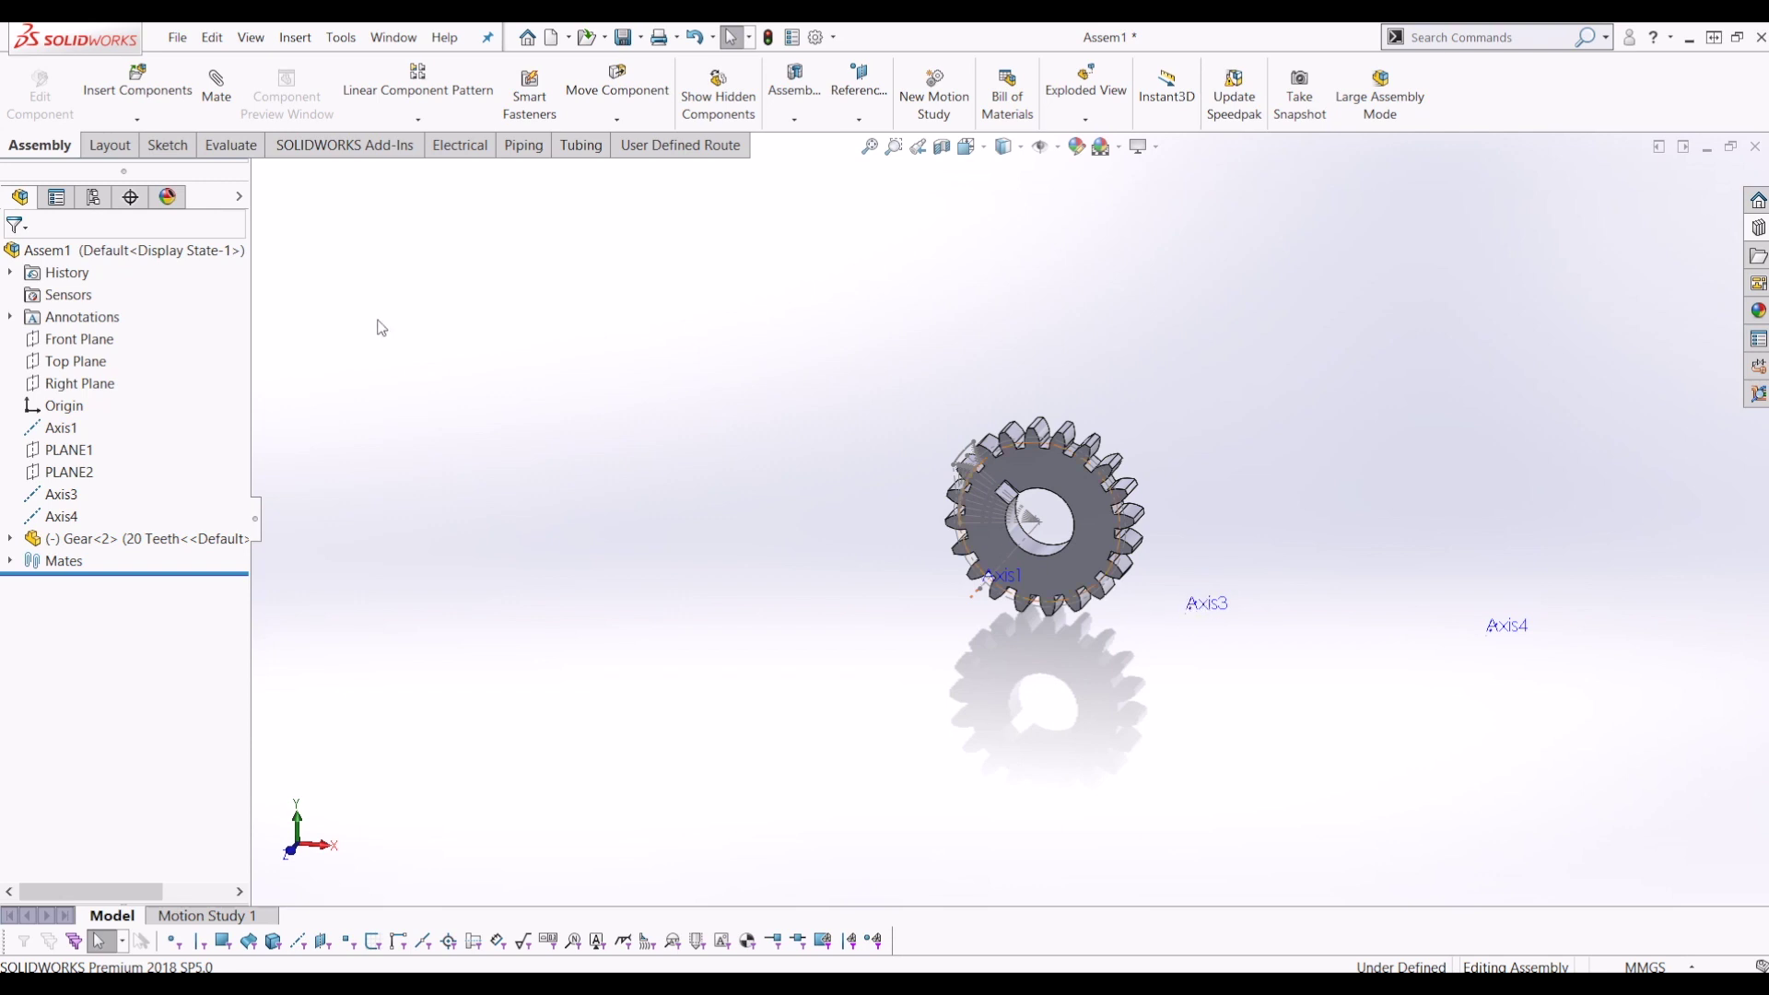
Insert a second Gear in its 20 Teeth configuration, placing it in open space below Axis3.
click(138, 83)
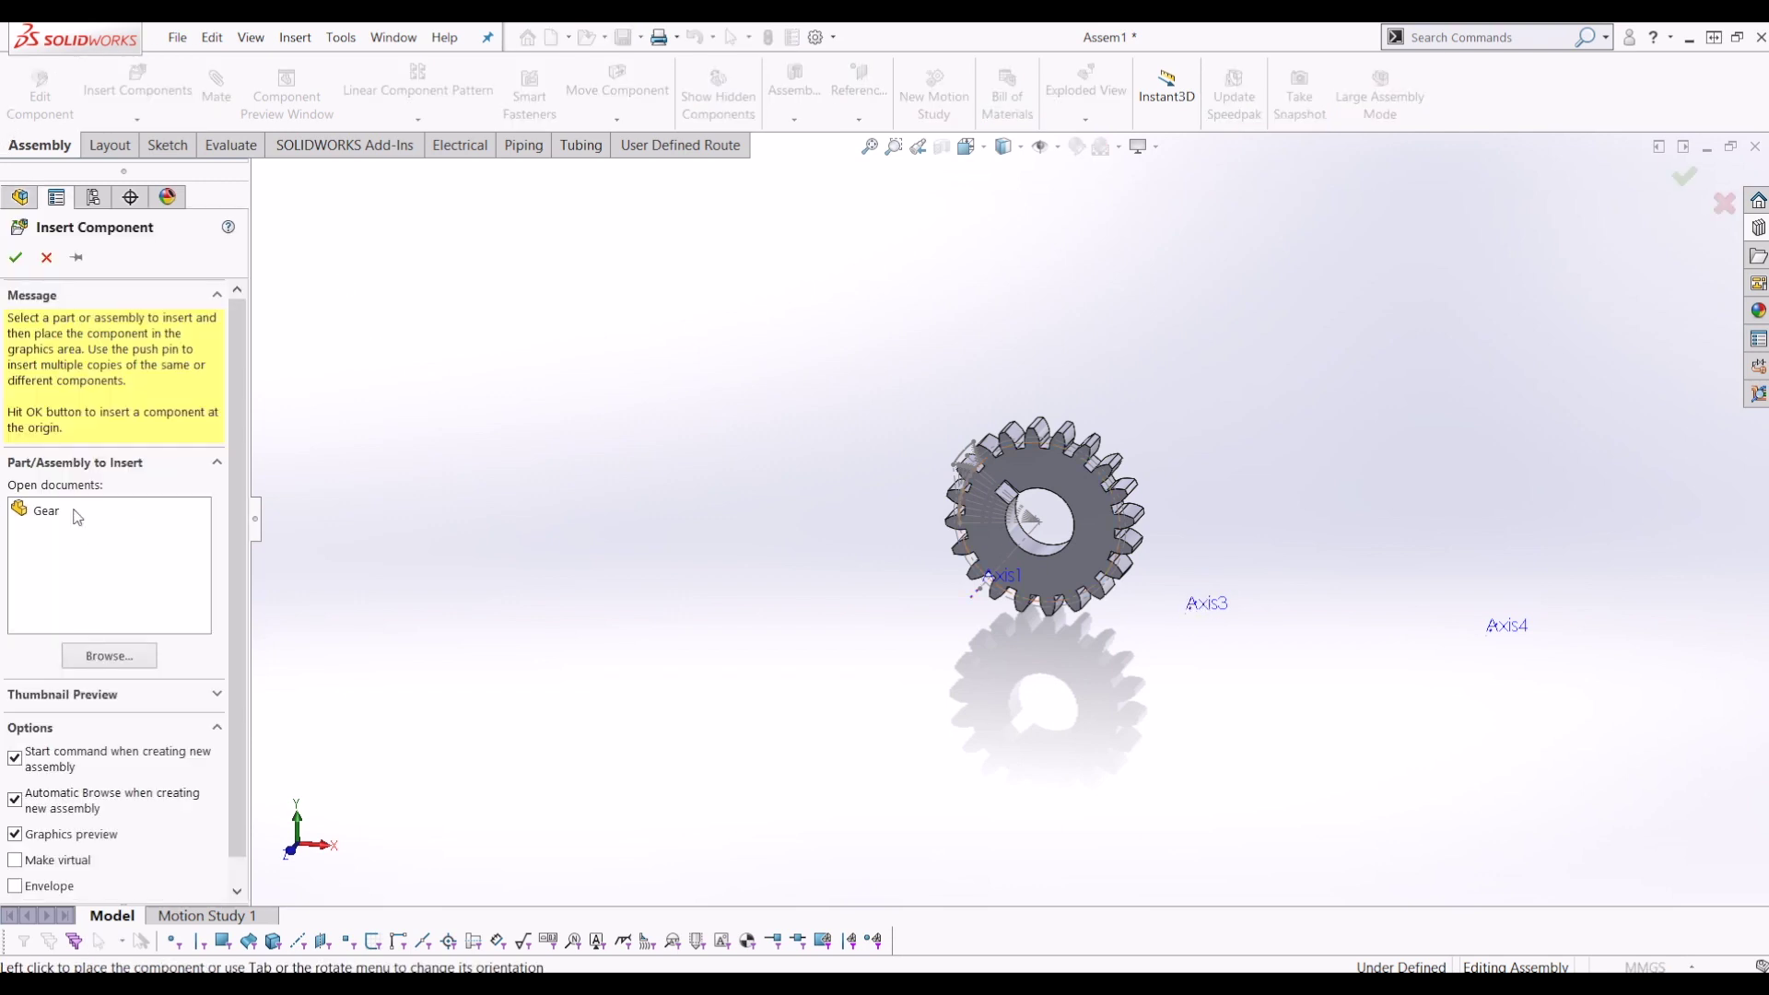
click(72, 510)
click(68, 510)
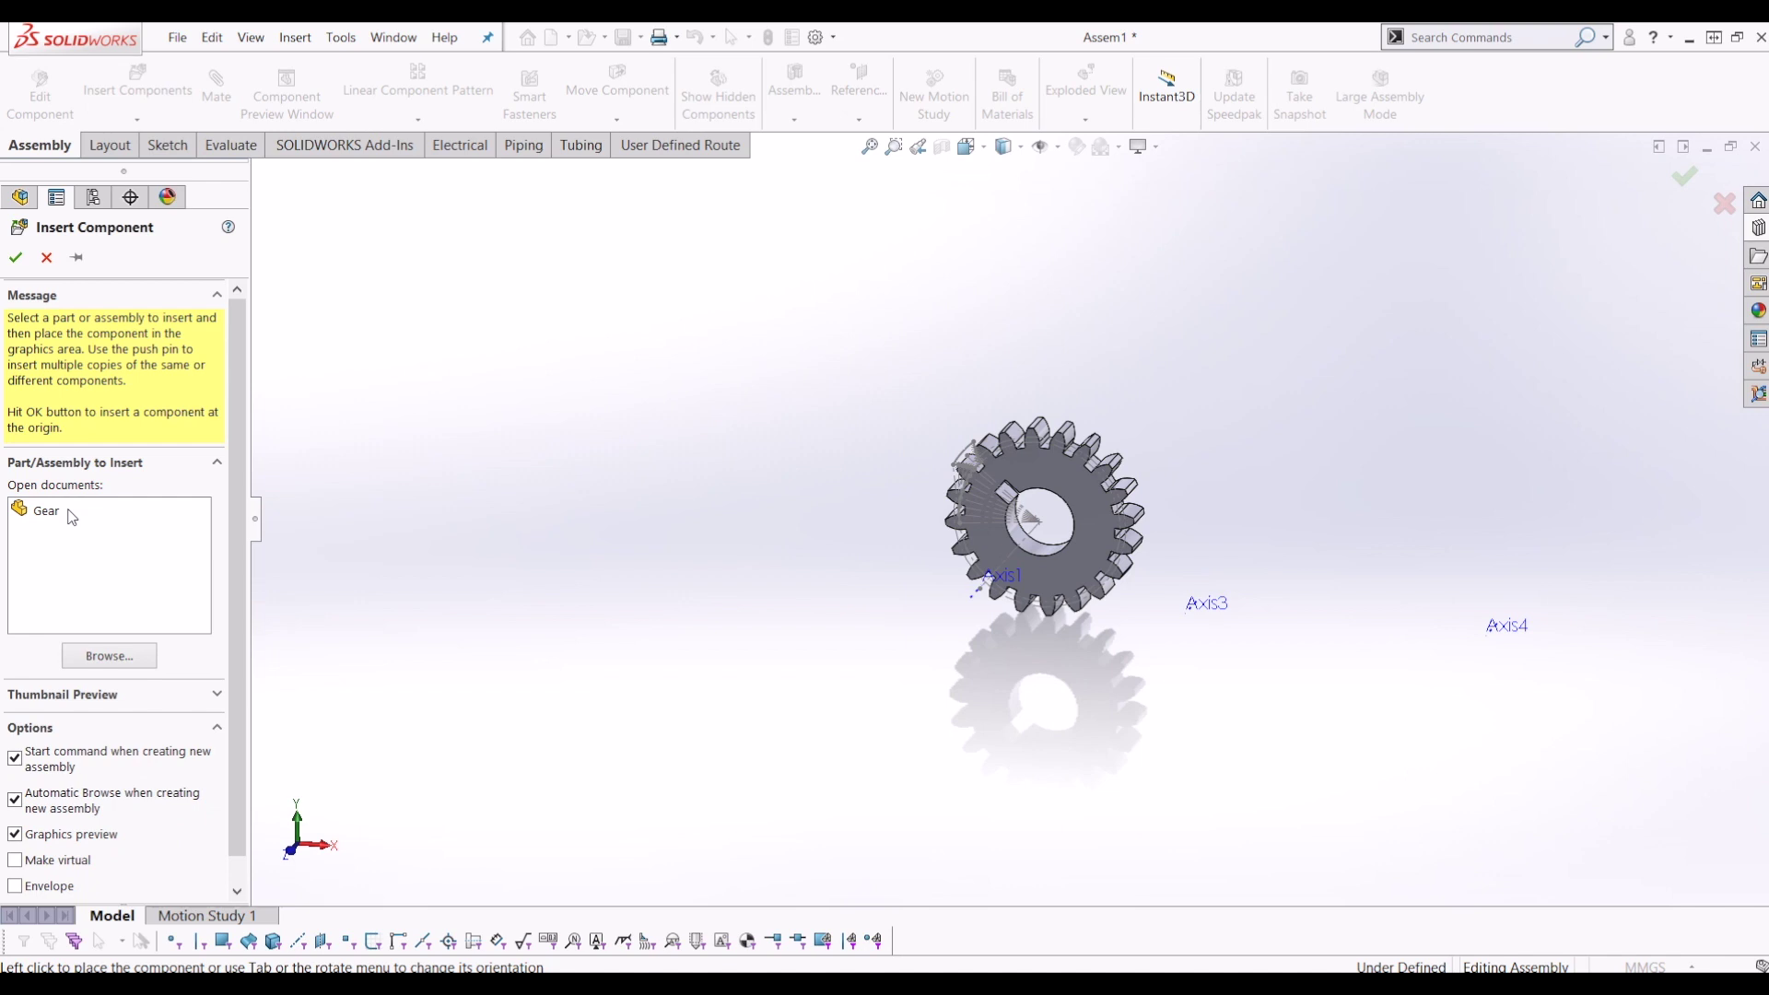
click(68, 510)
scroll(1034, 700, up, 3)
scroll(1198, 682, down, 1)
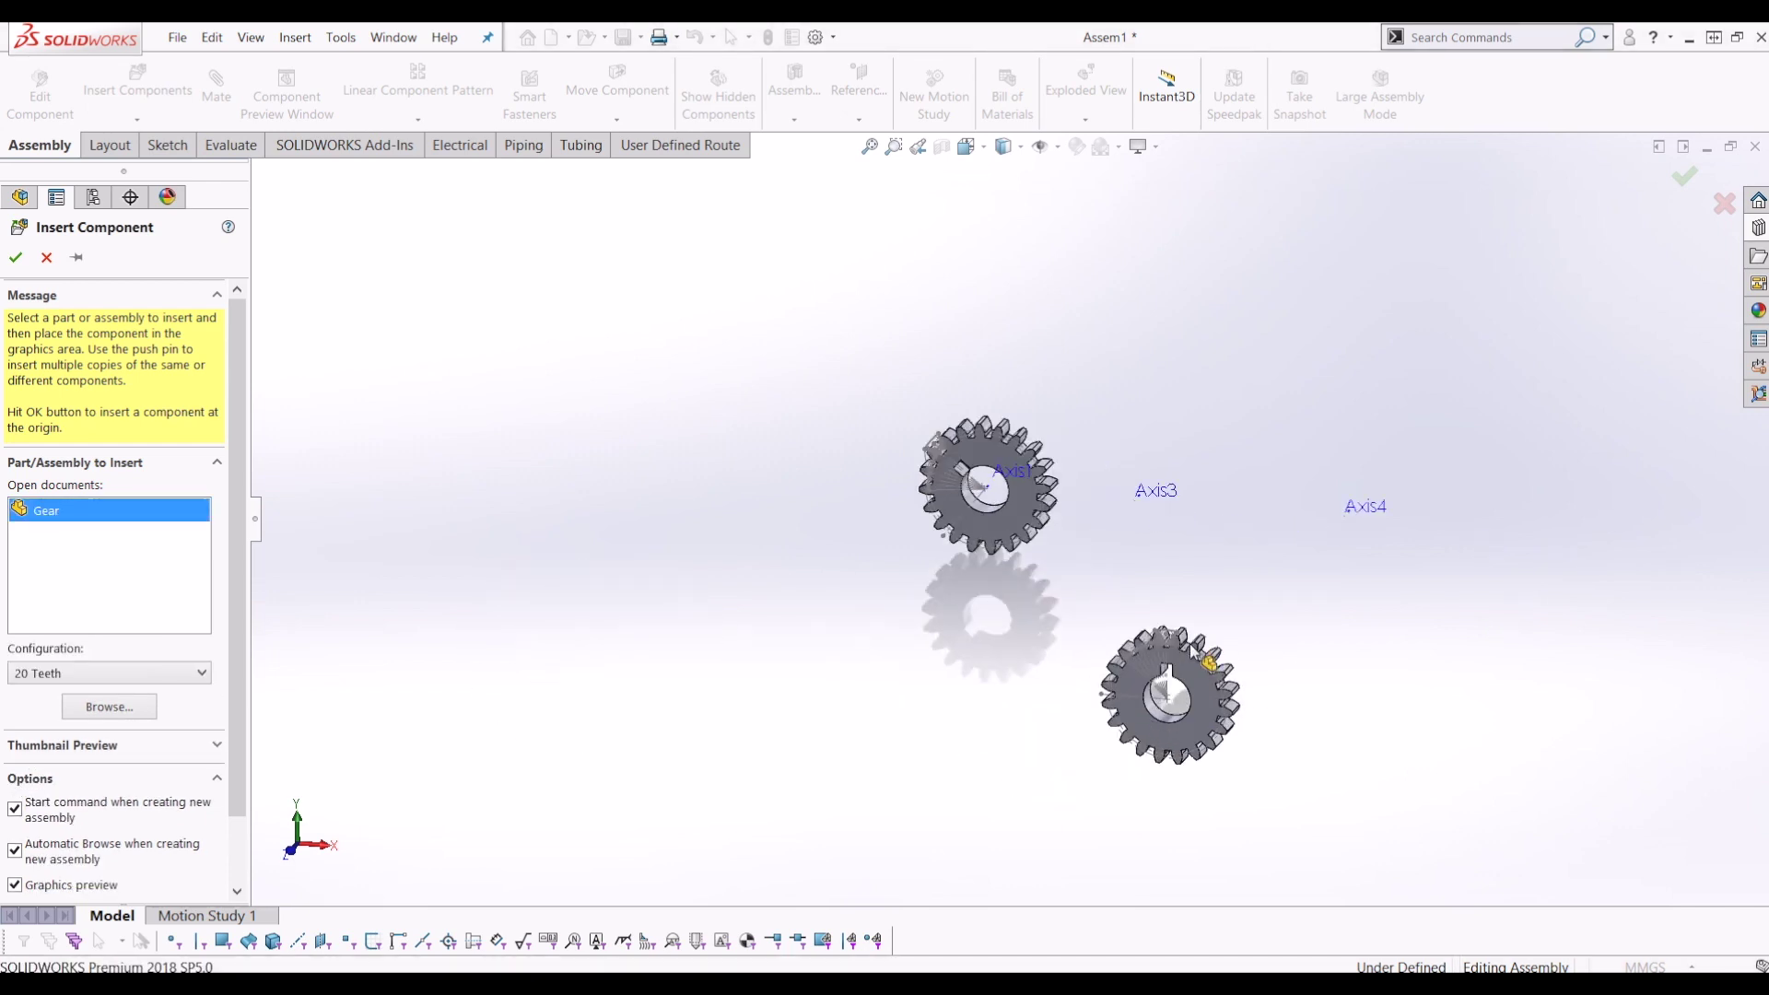
click(1167, 690)
scroll(1163, 690, down, 3)
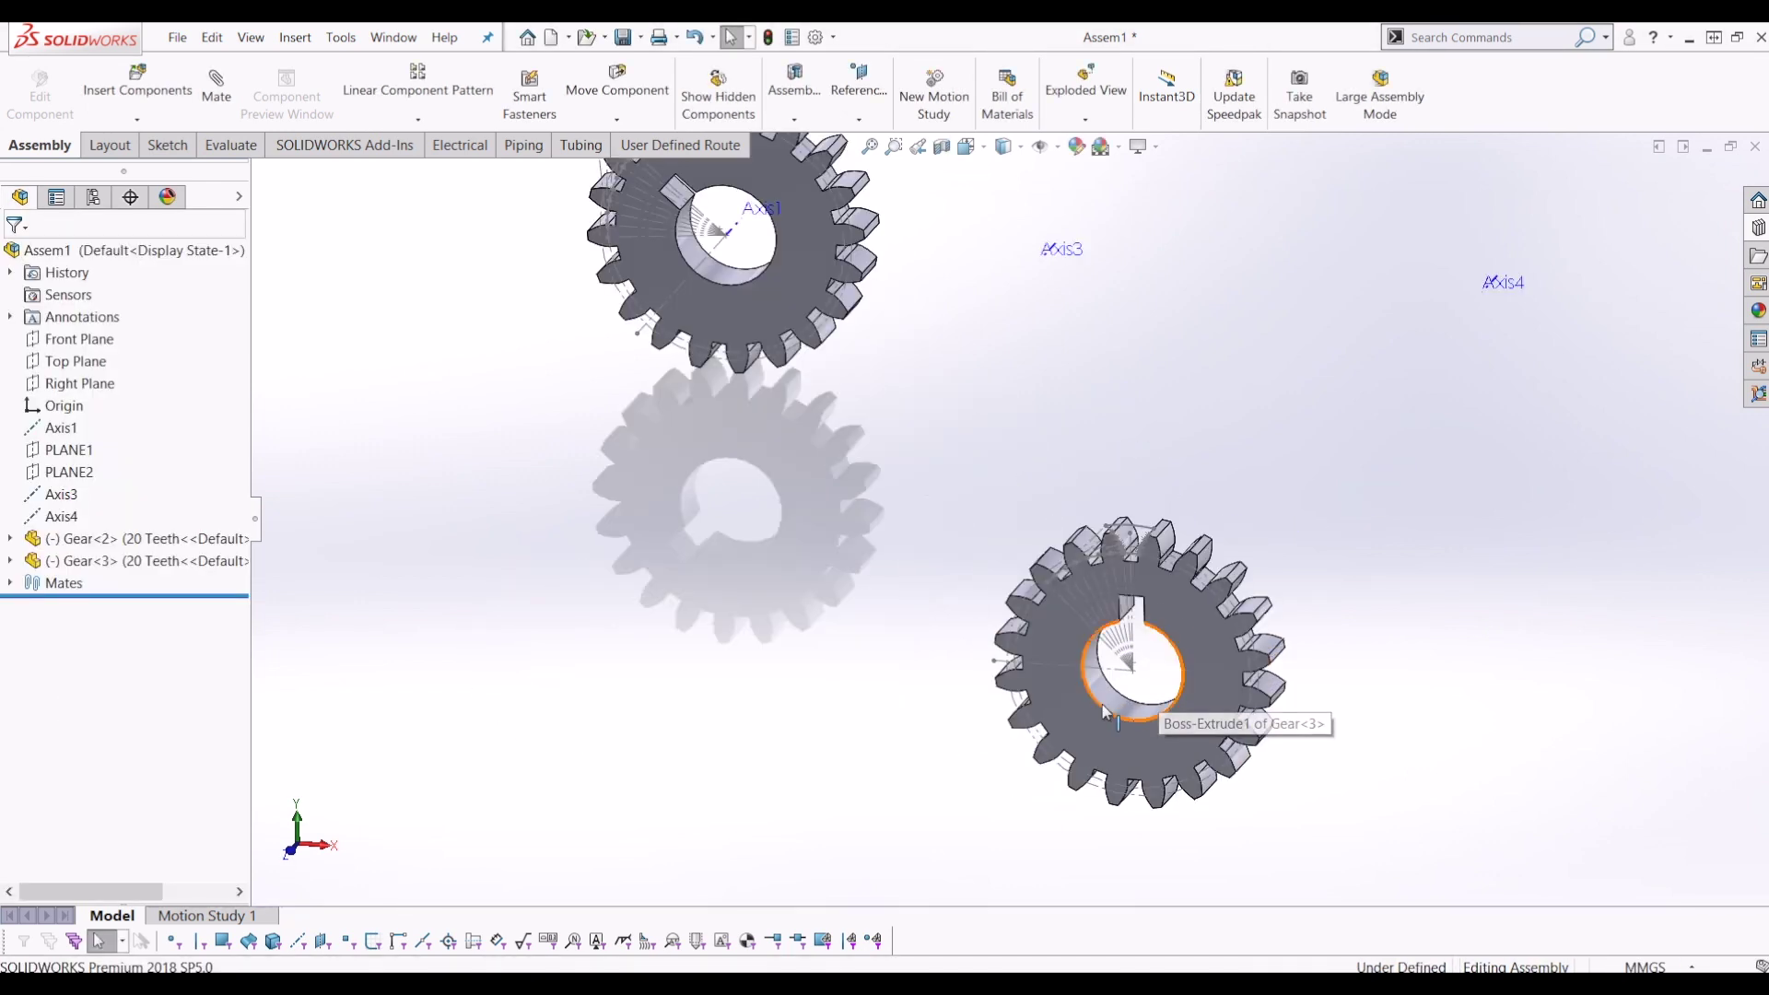
Add a concentric mate between the second gear's cylindrical bore face and Axis3.
click(1106, 711)
ctrl+click(1059, 252)
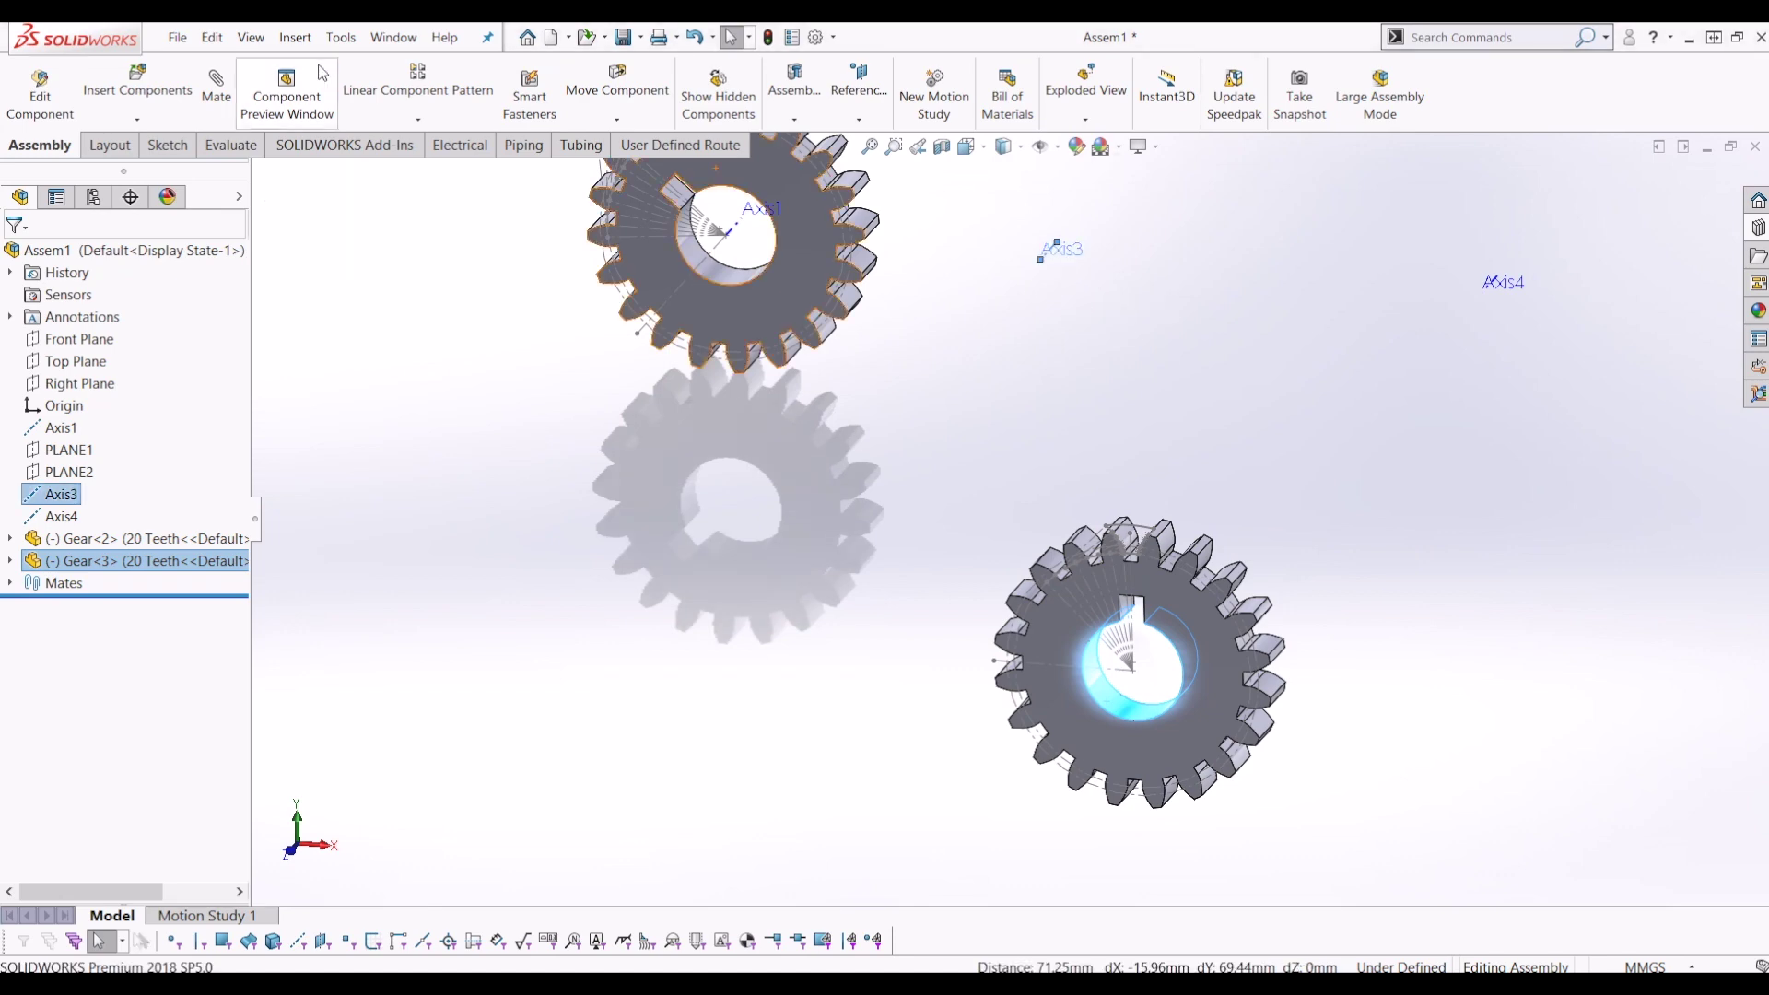
click(217, 85)
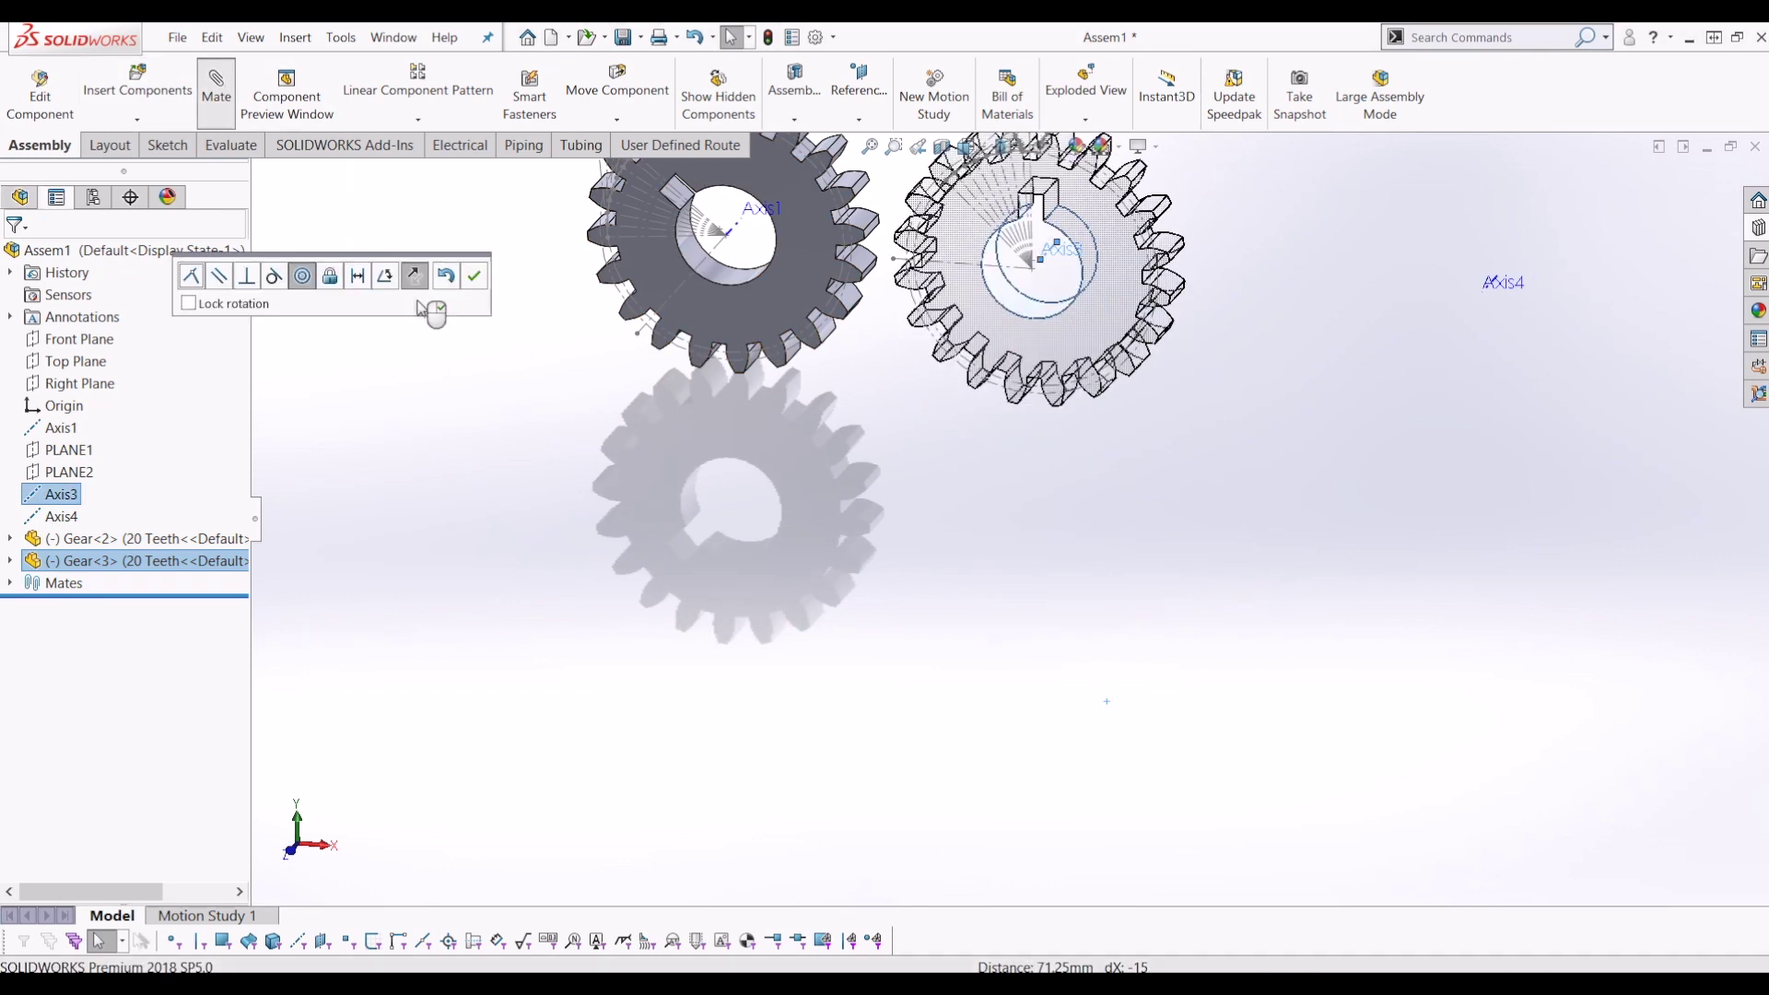
click(486, 286)
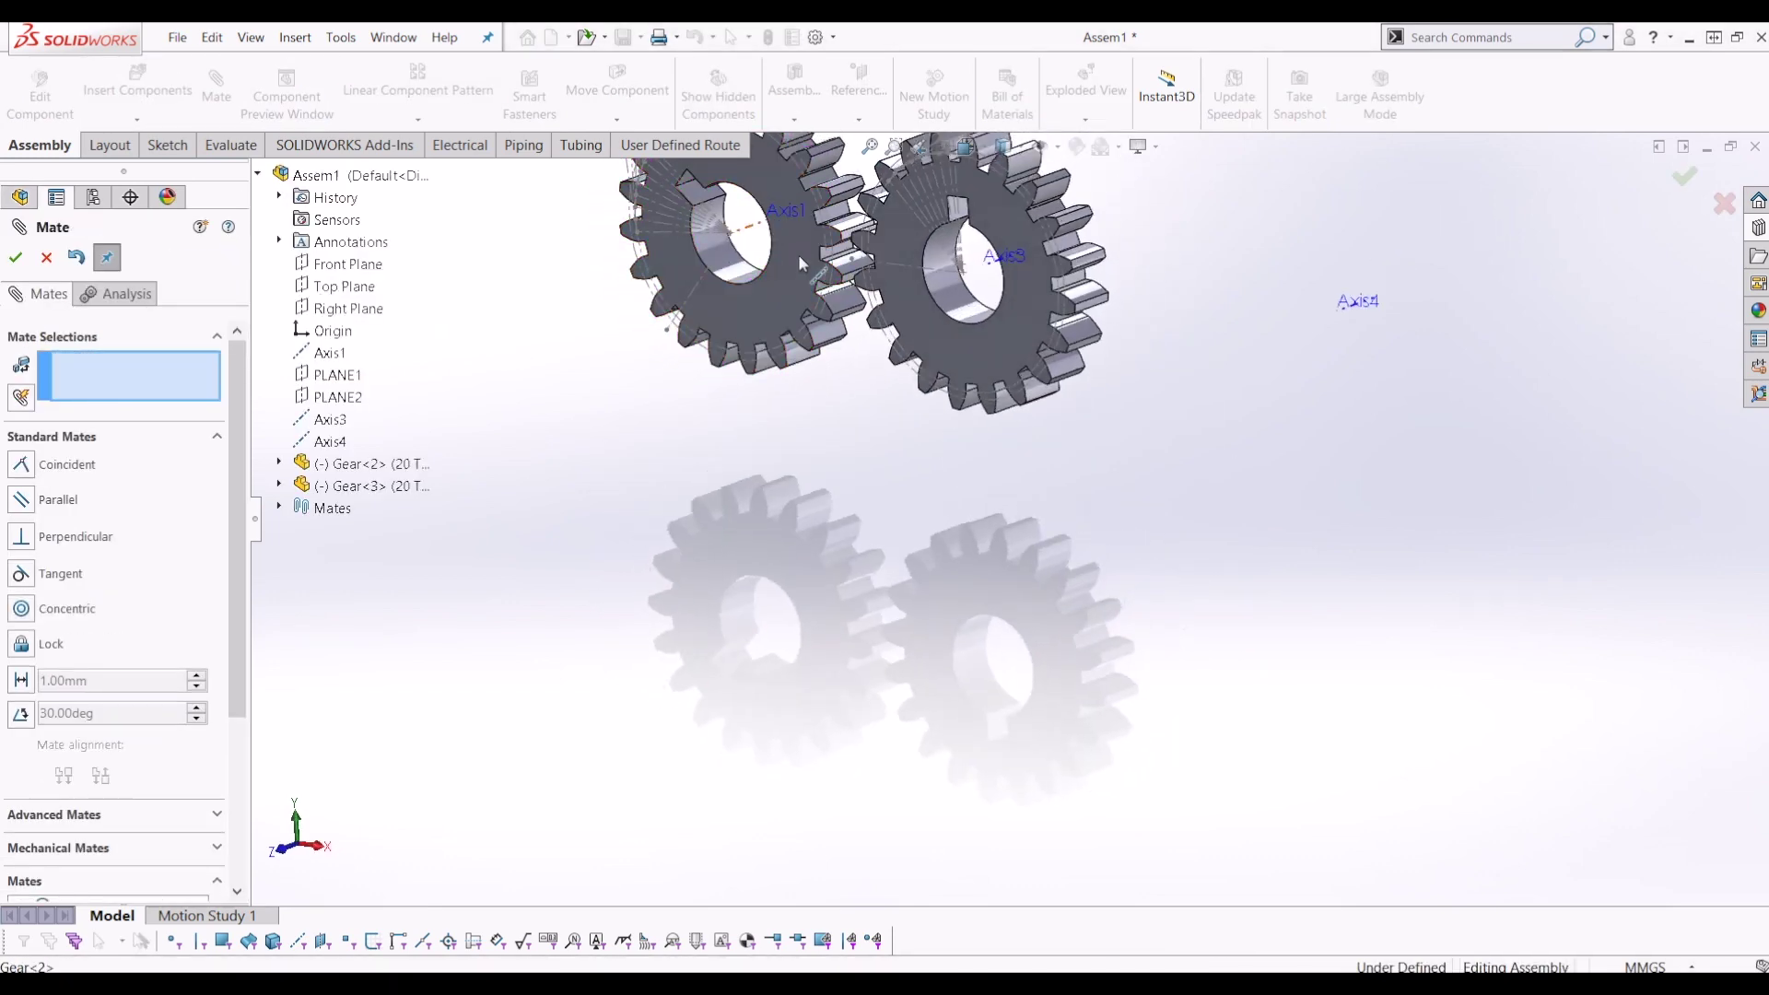
click(794, 251)
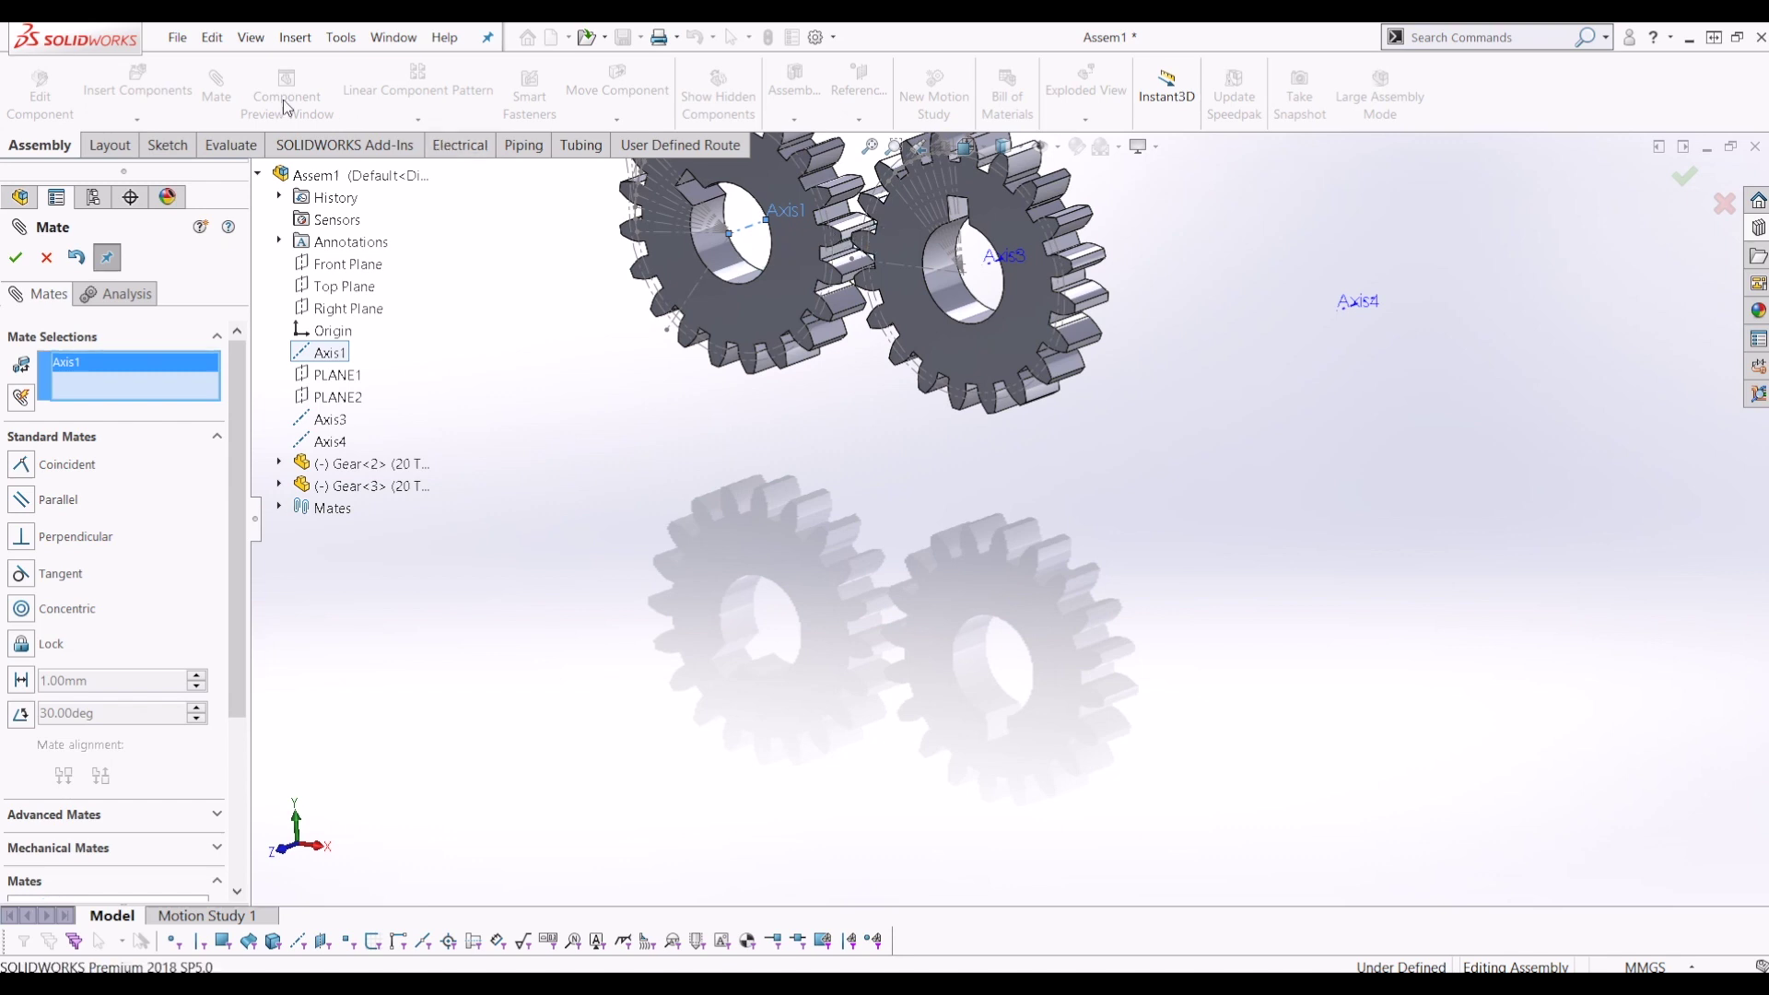
key(Escape)
click(201, 83)
click(800, 266)
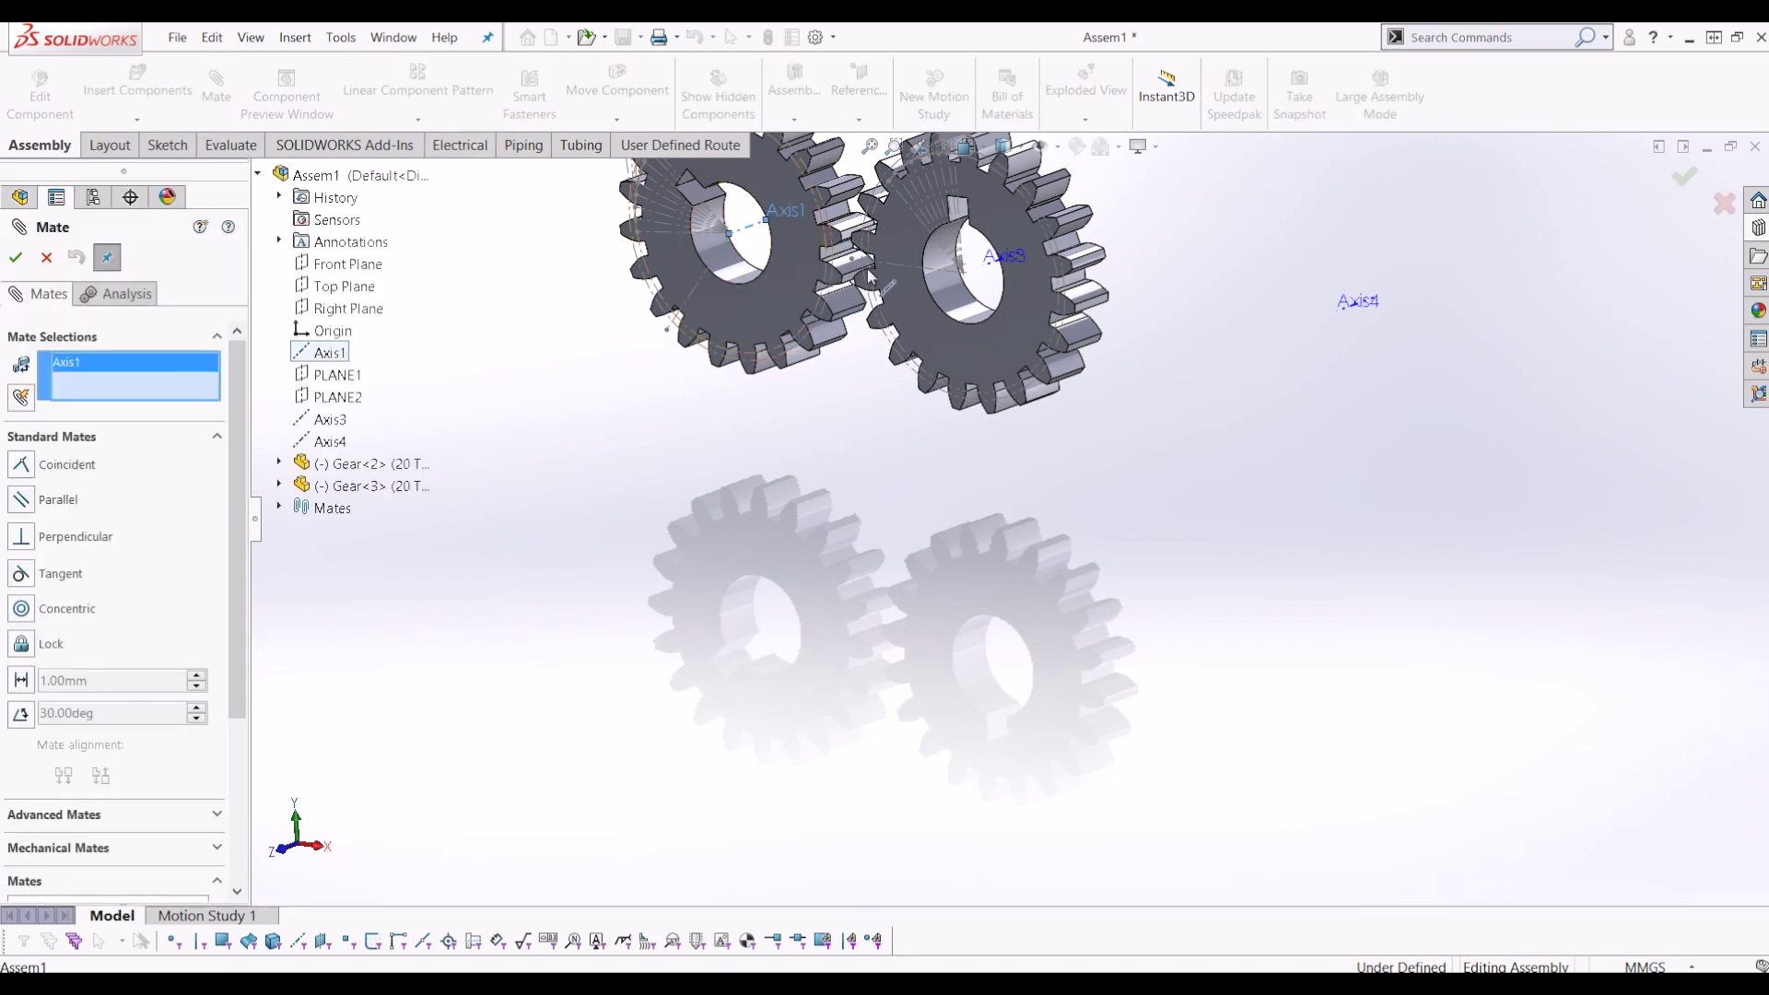
key(Escape)
Add a coincident mate between the front faces of the gears on Axis1 and Axis3.
key(Return)
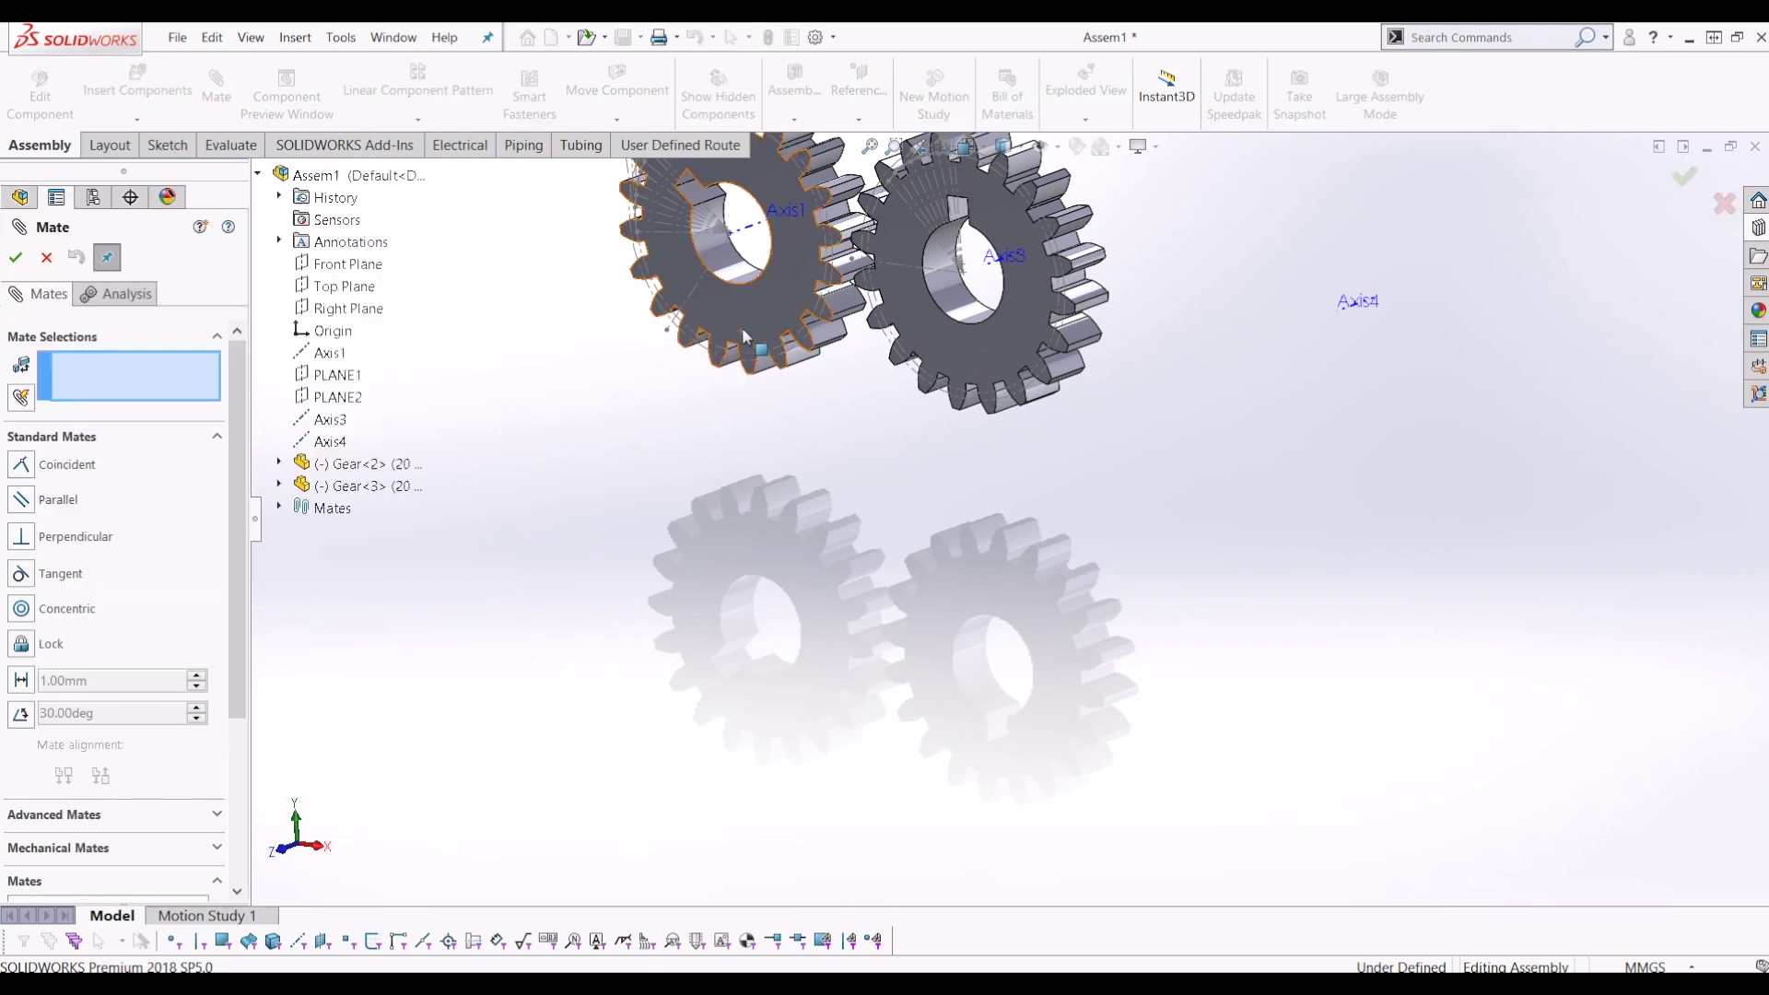
click(750, 336)
click(929, 330)
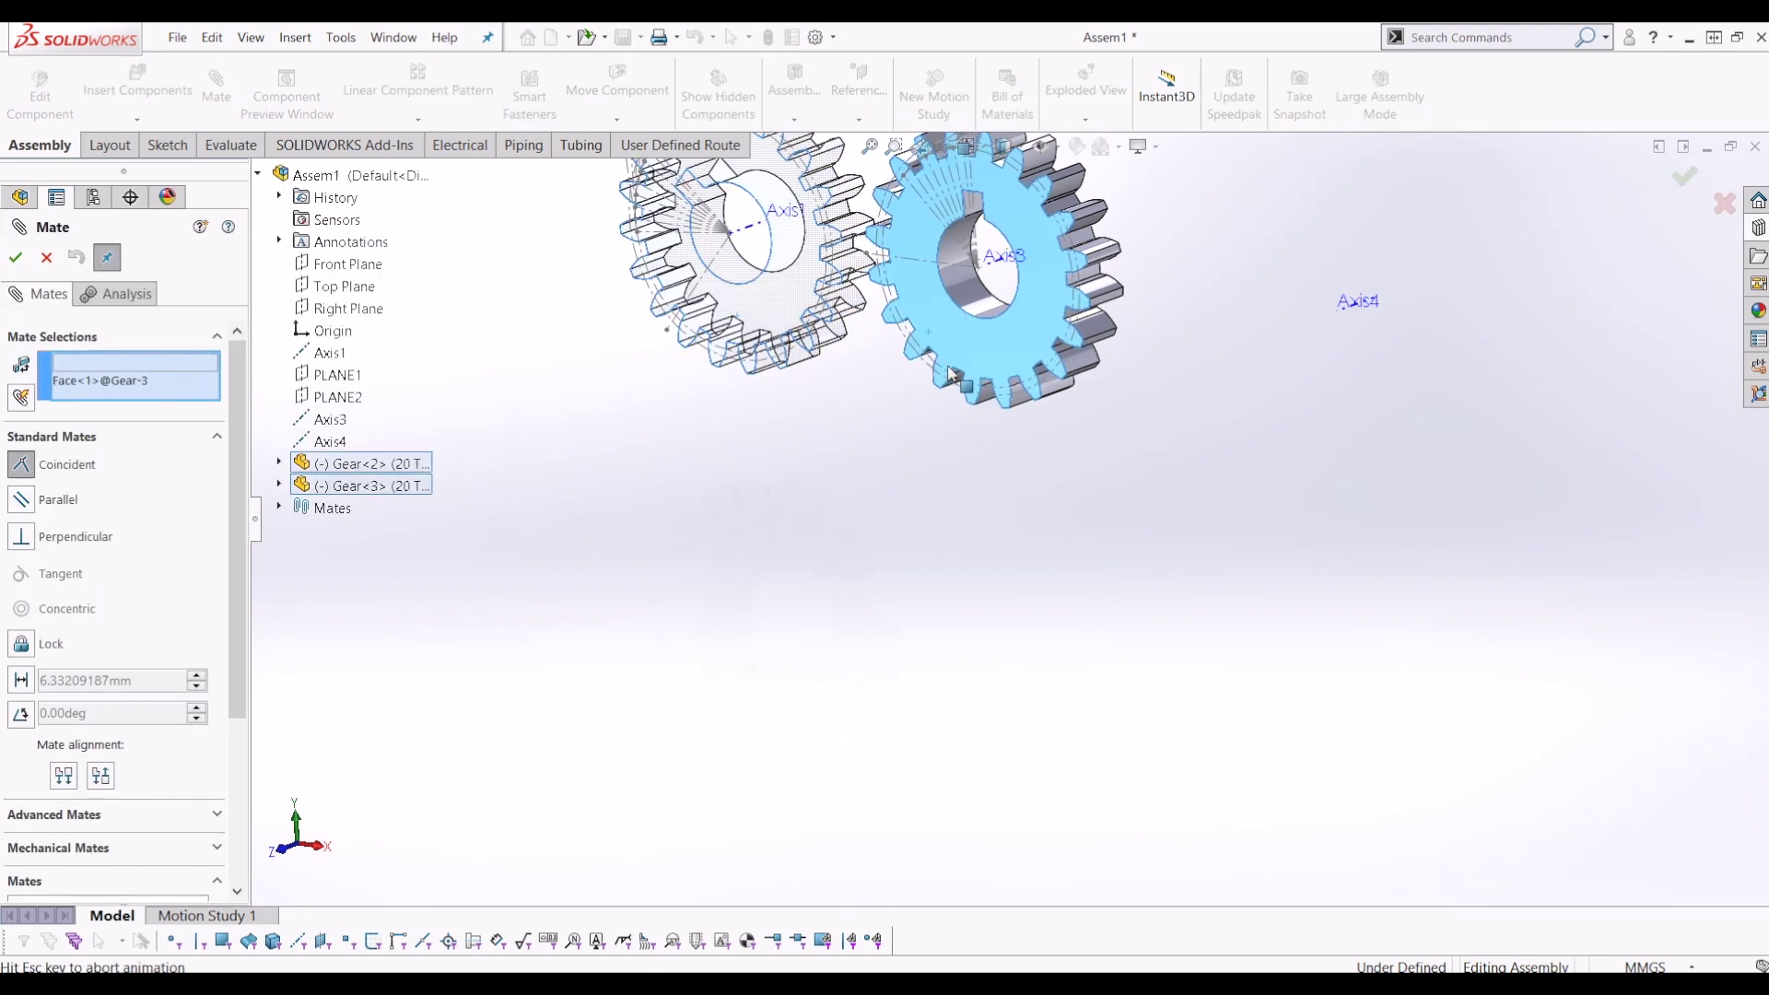
click(1217, 331)
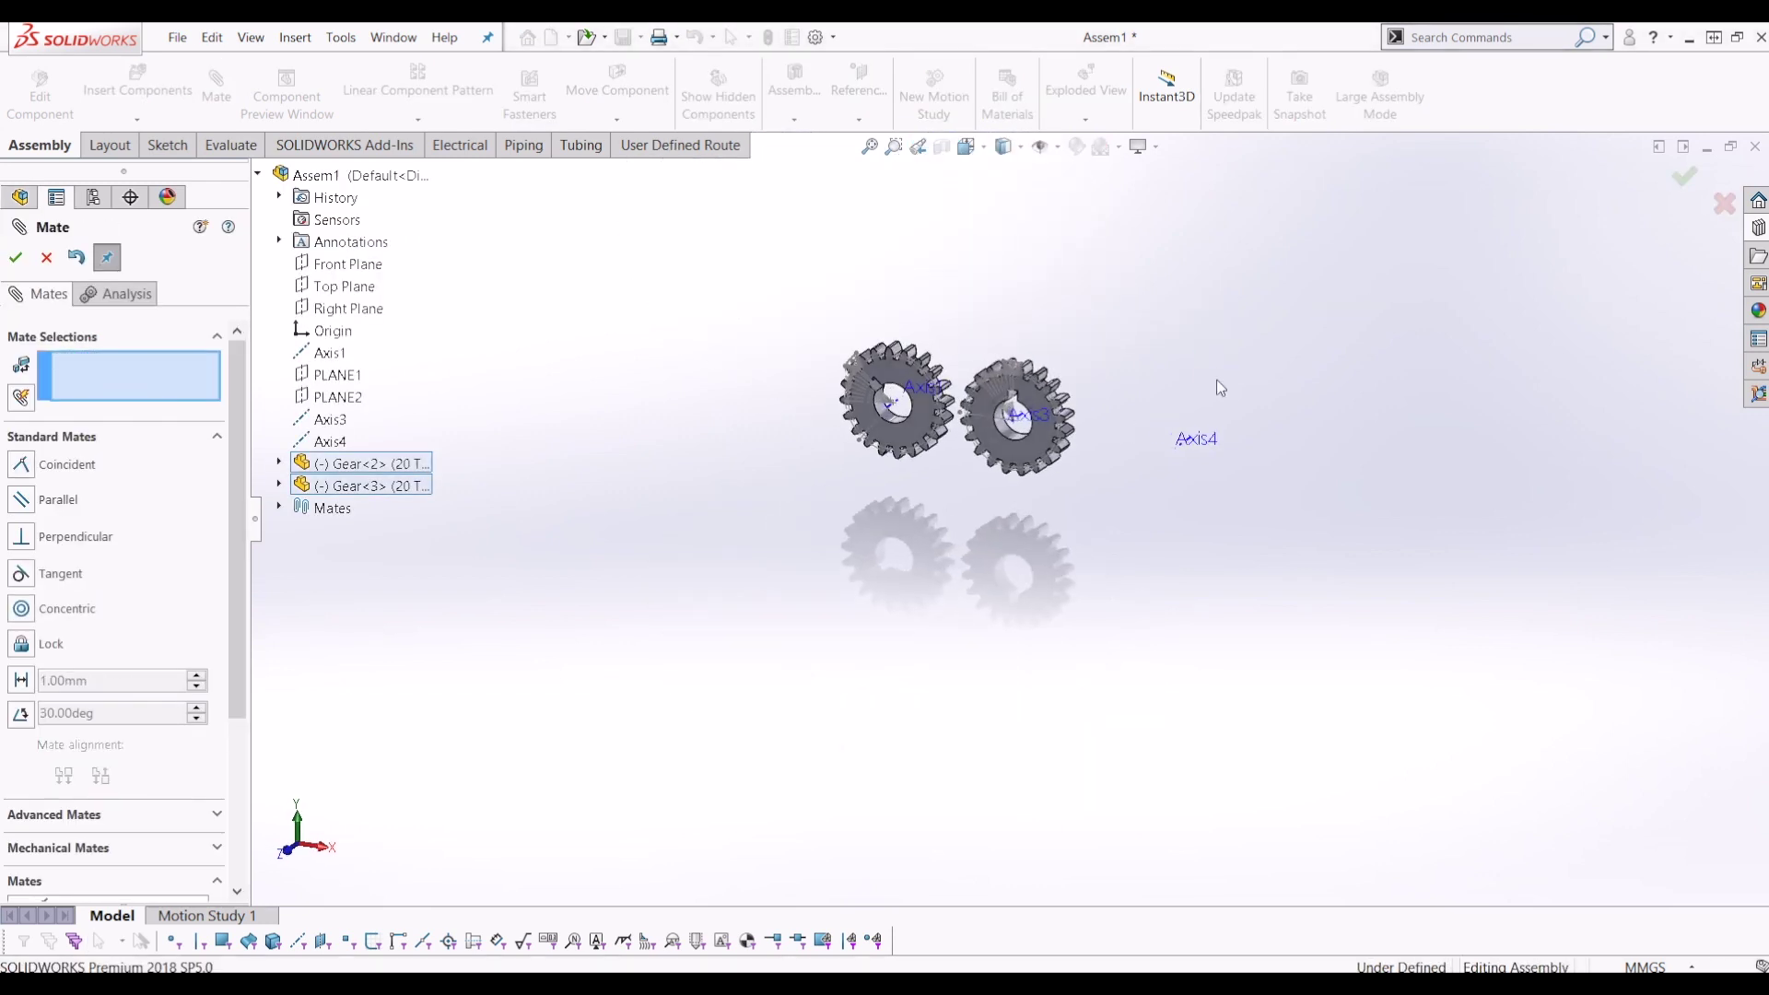
click(16, 258)
Insert a third Gear in its 20 Teeth configuration, placing it in open space near Axis4.
click(137, 92)
click(55, 513)
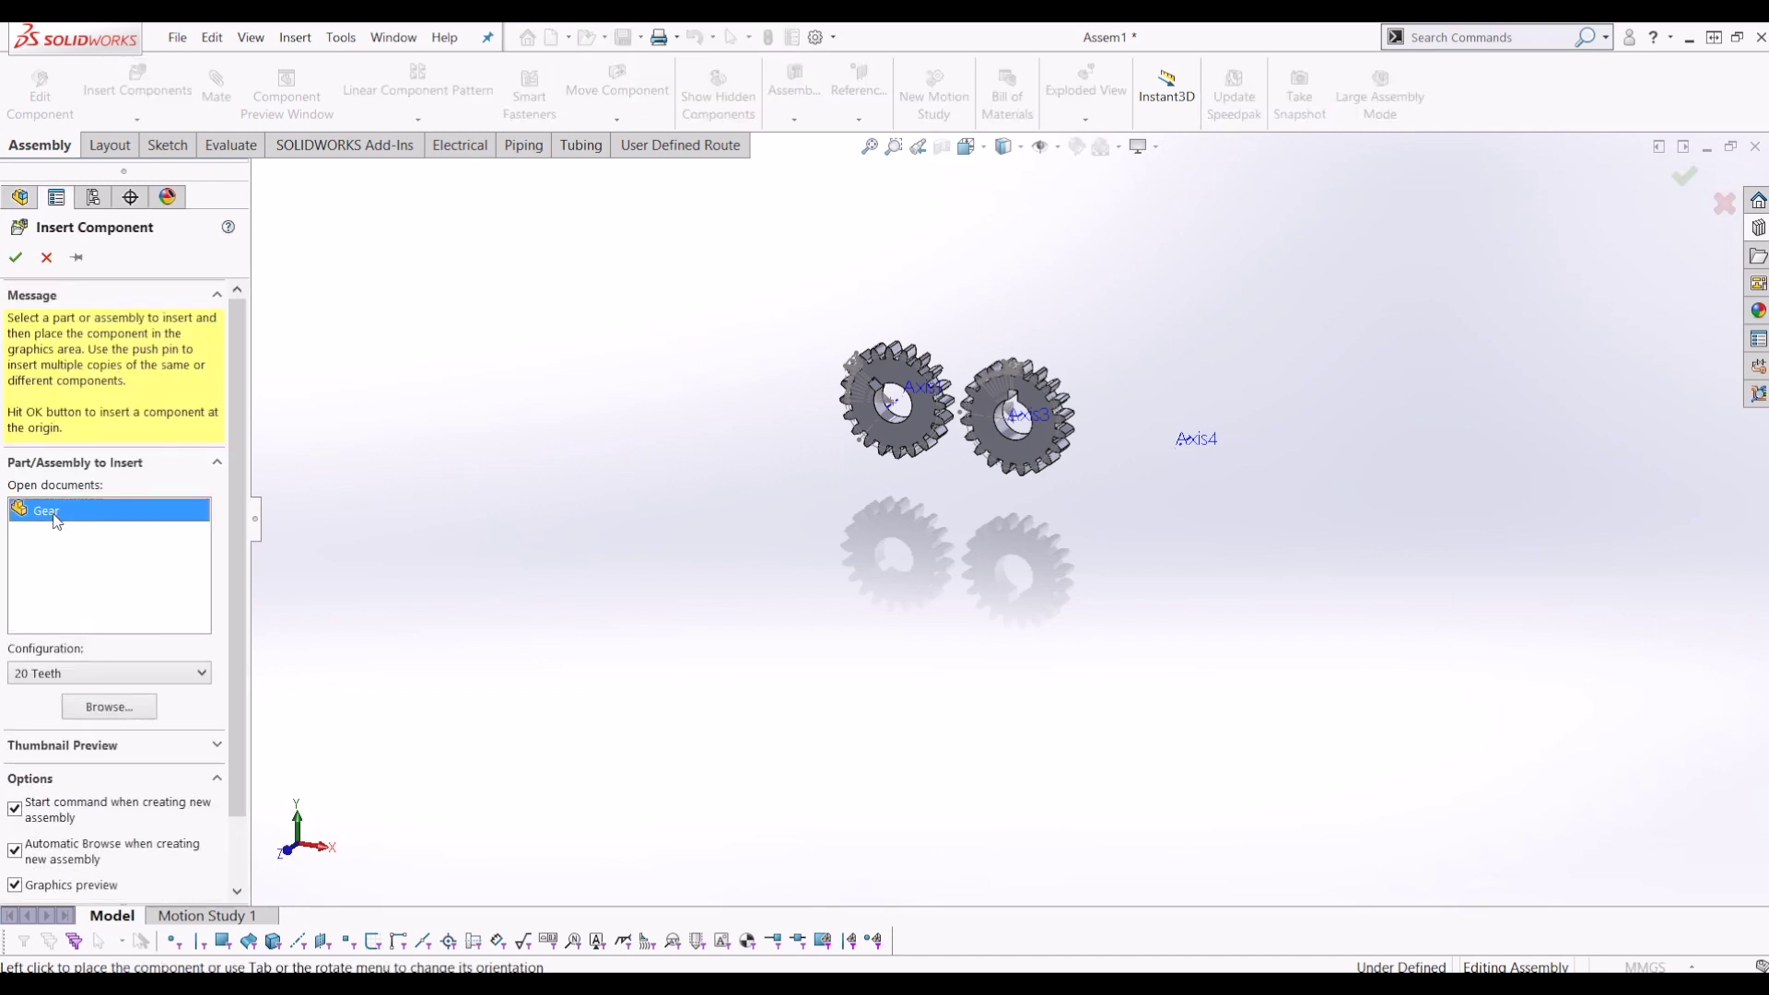
click(177, 514)
click(177, 513)
click(1186, 393)
scroll(1198, 415, down, 6)
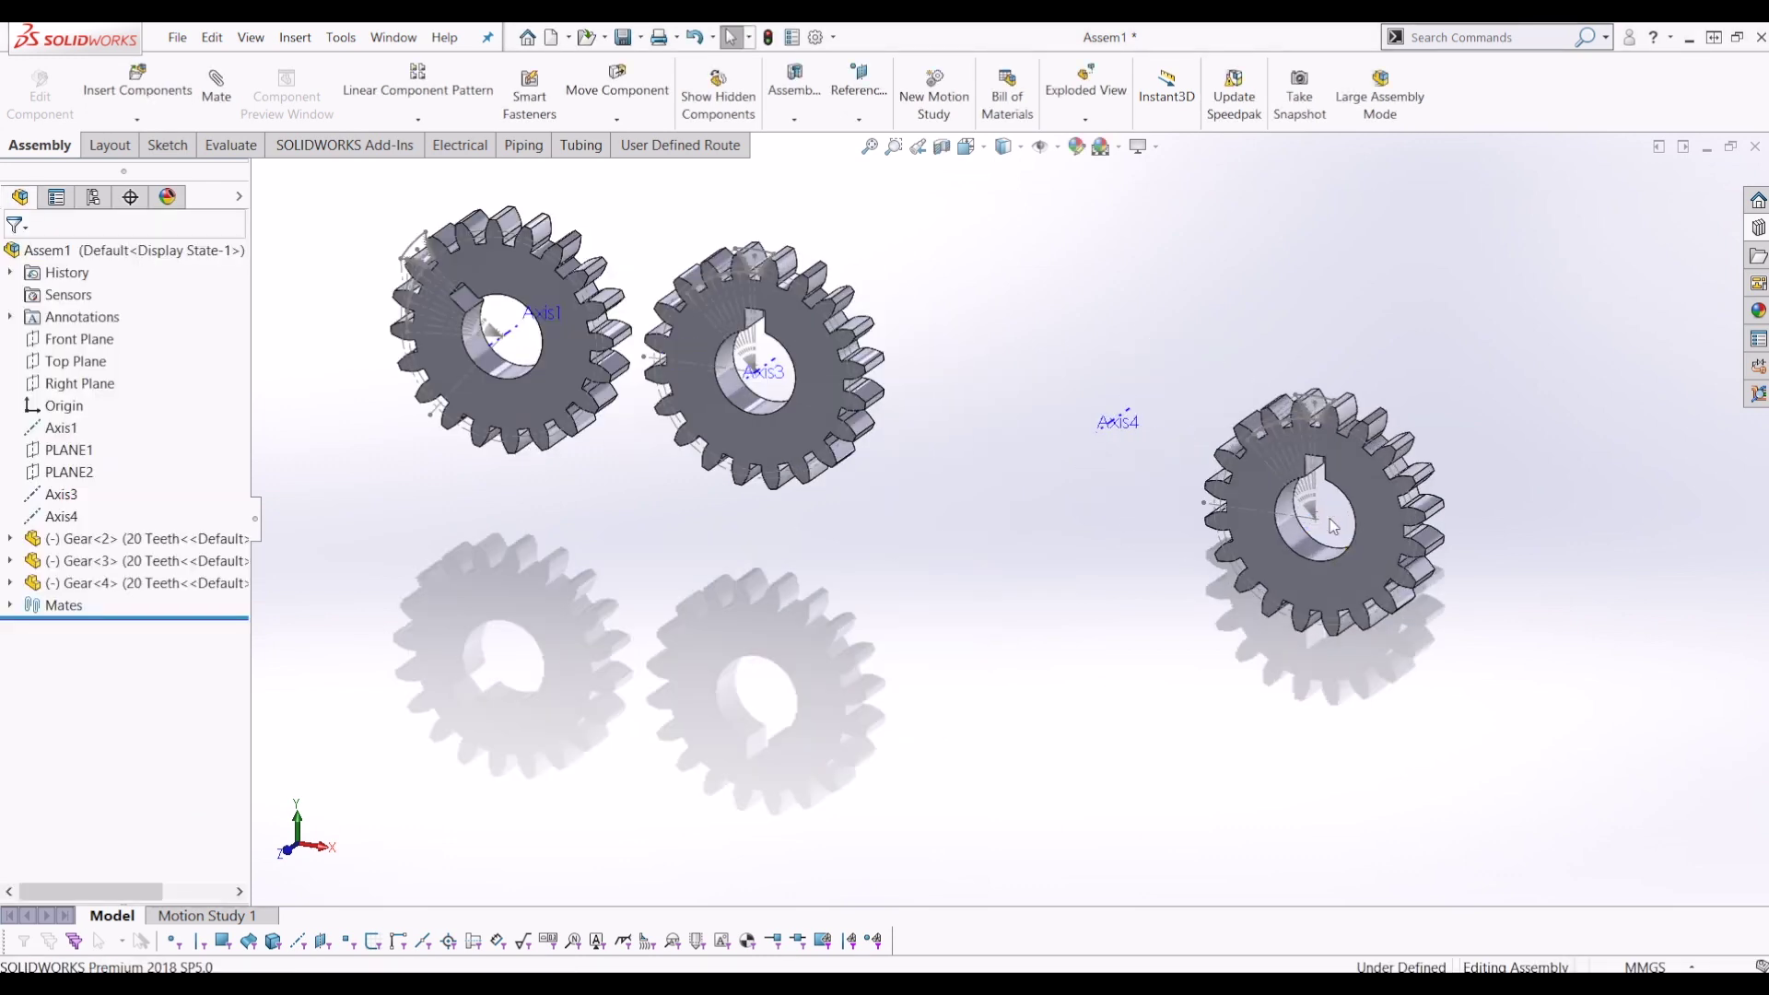
Add a concentric mate between the third gear's cylindrical bore face and Axis4.
click(1270, 581)
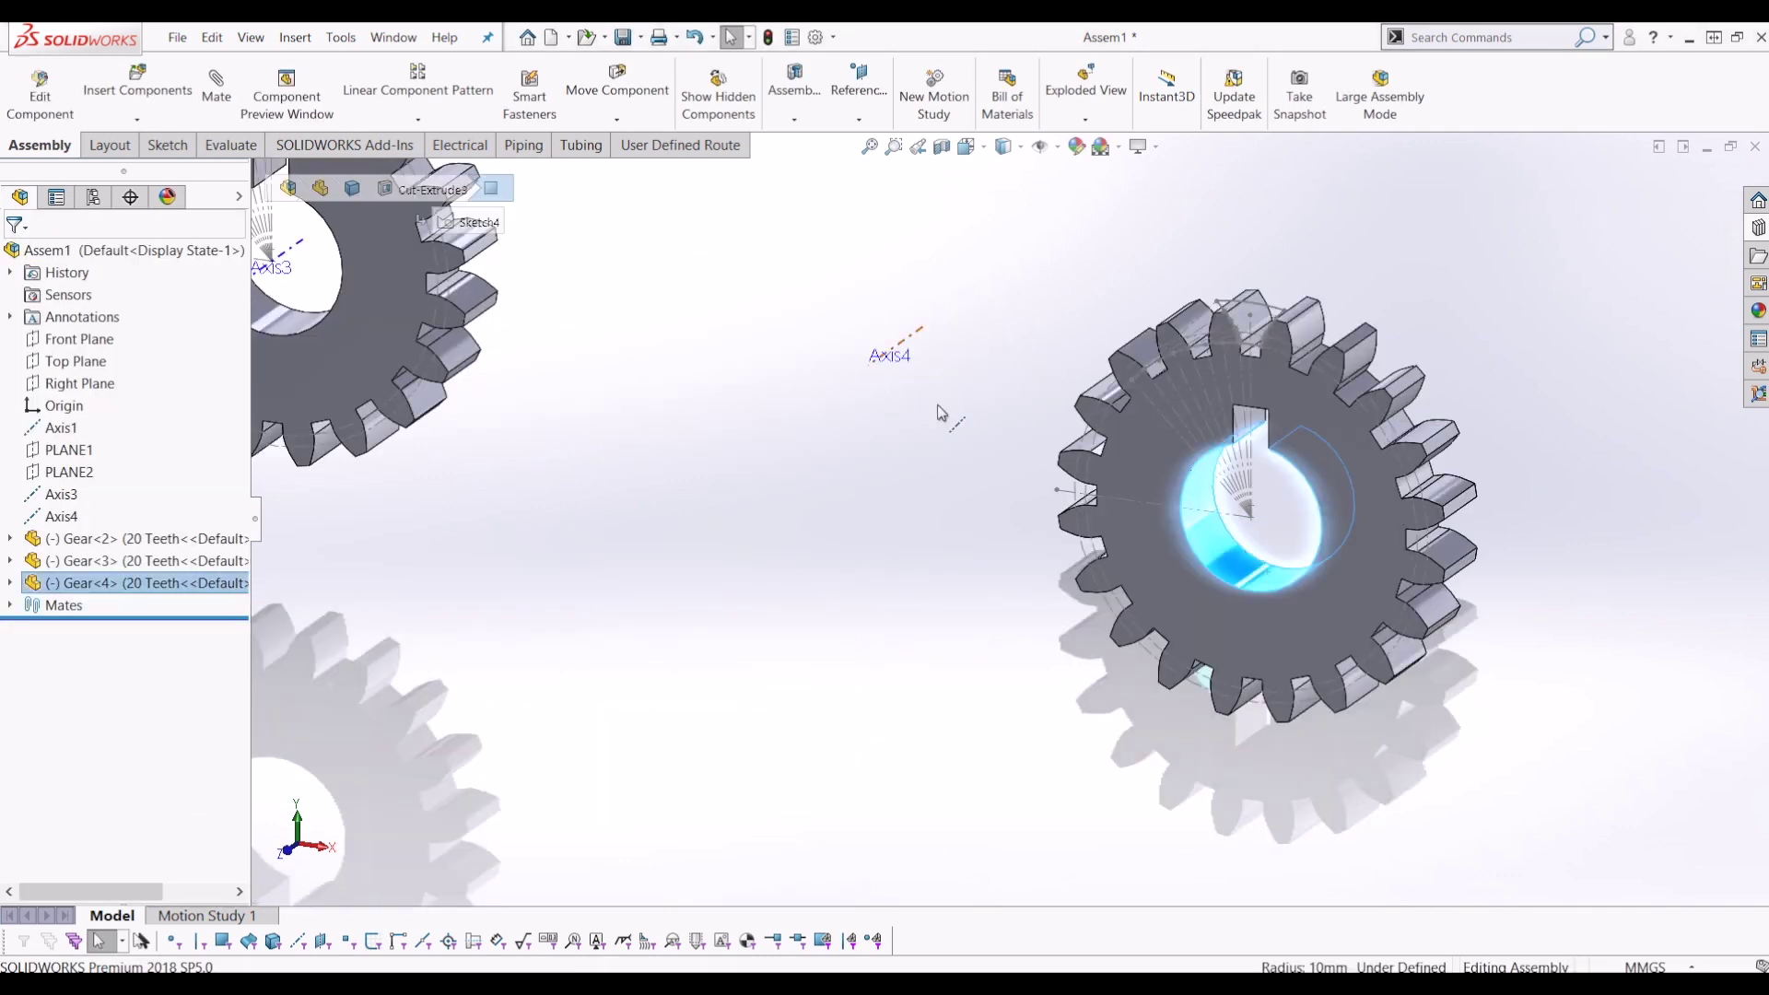
ctrl+click(916, 341)
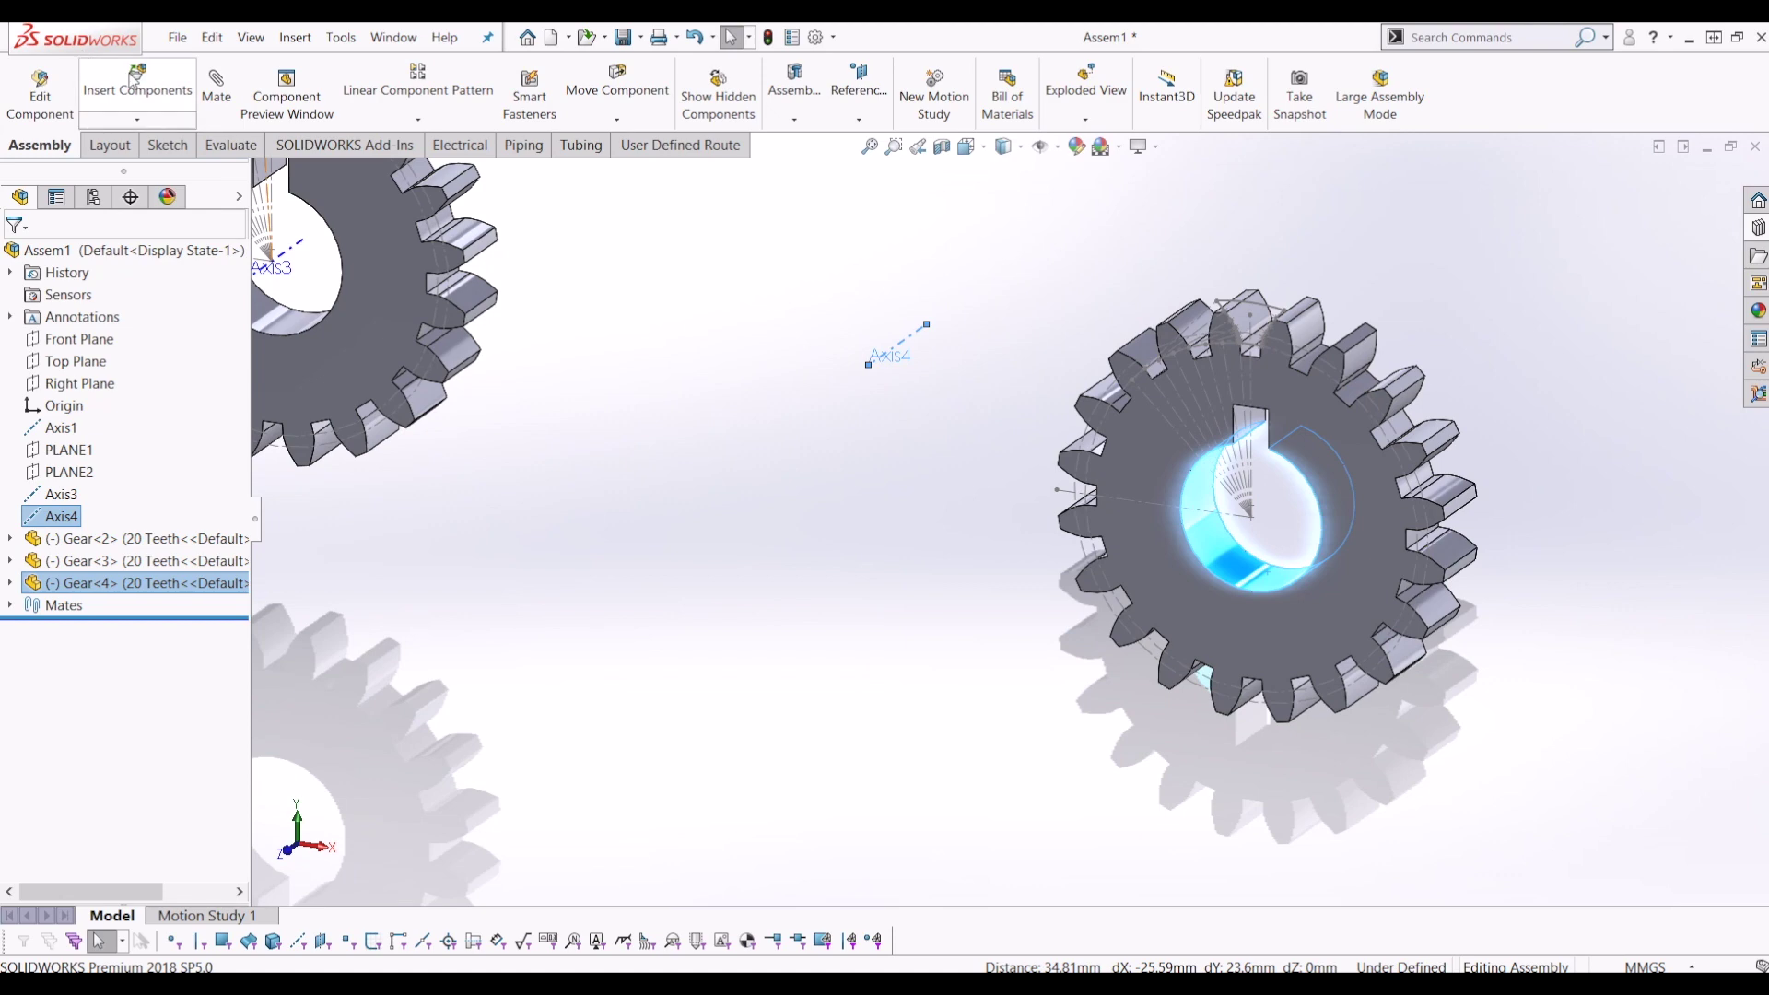
click(763, 352)
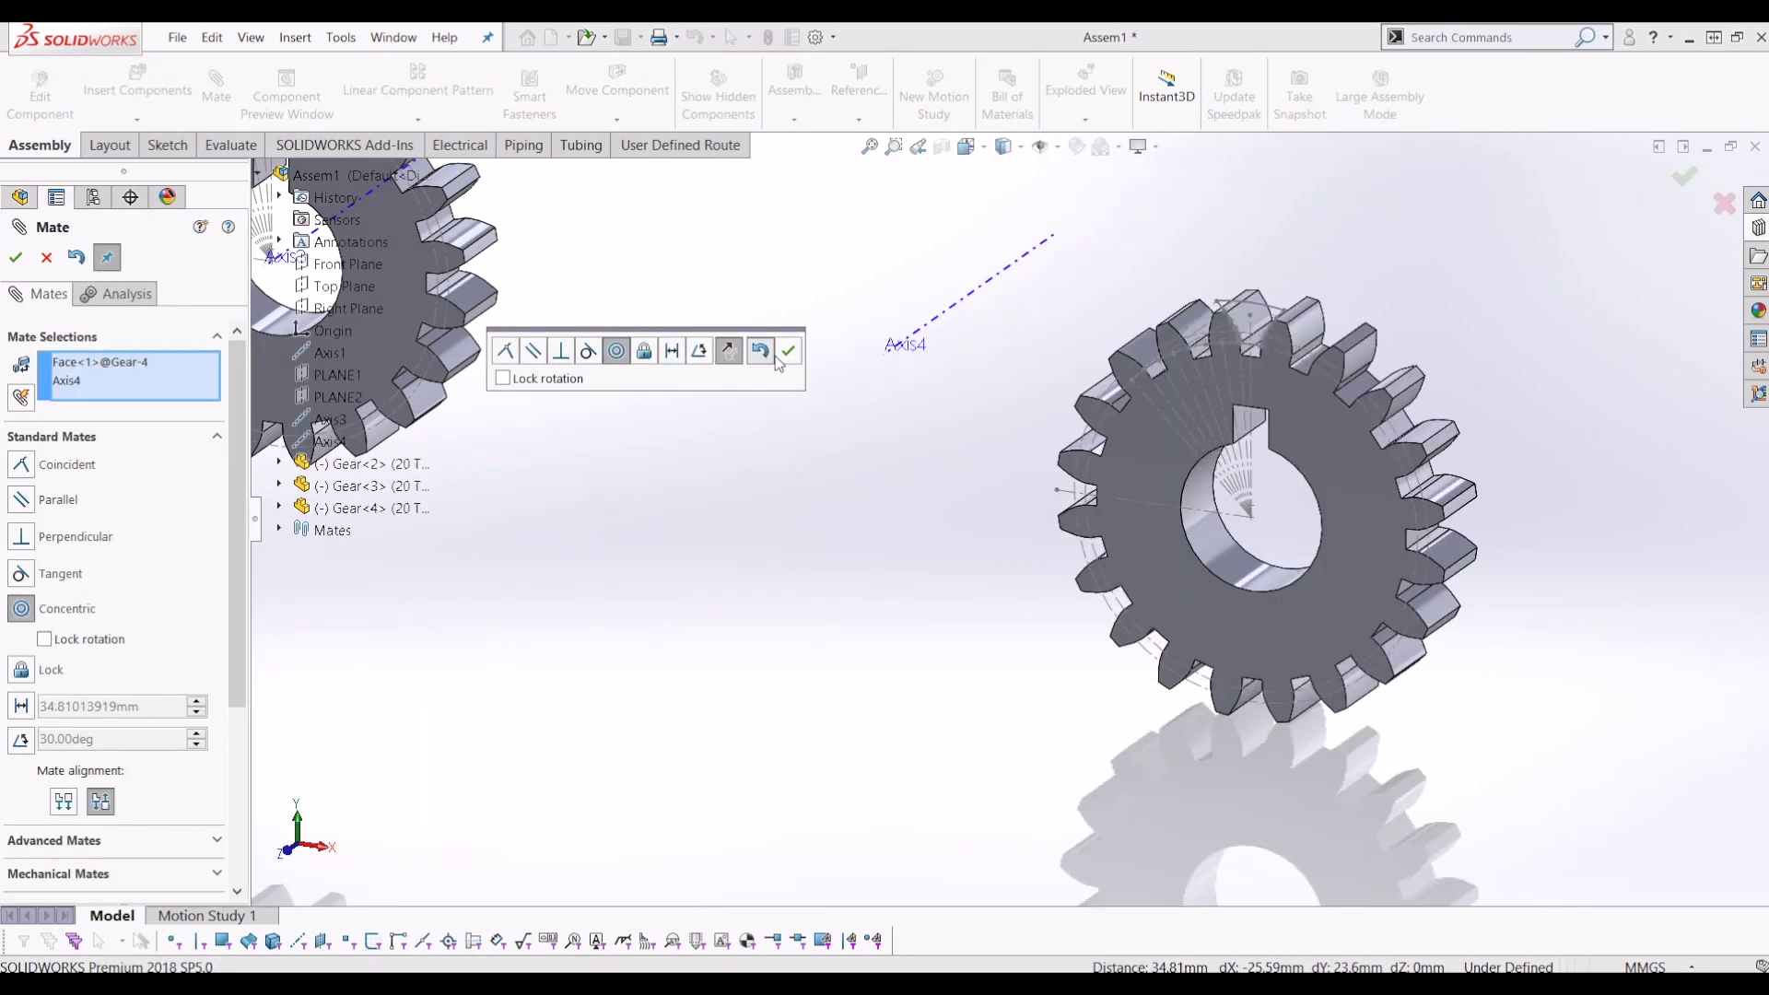
click(1242, 579)
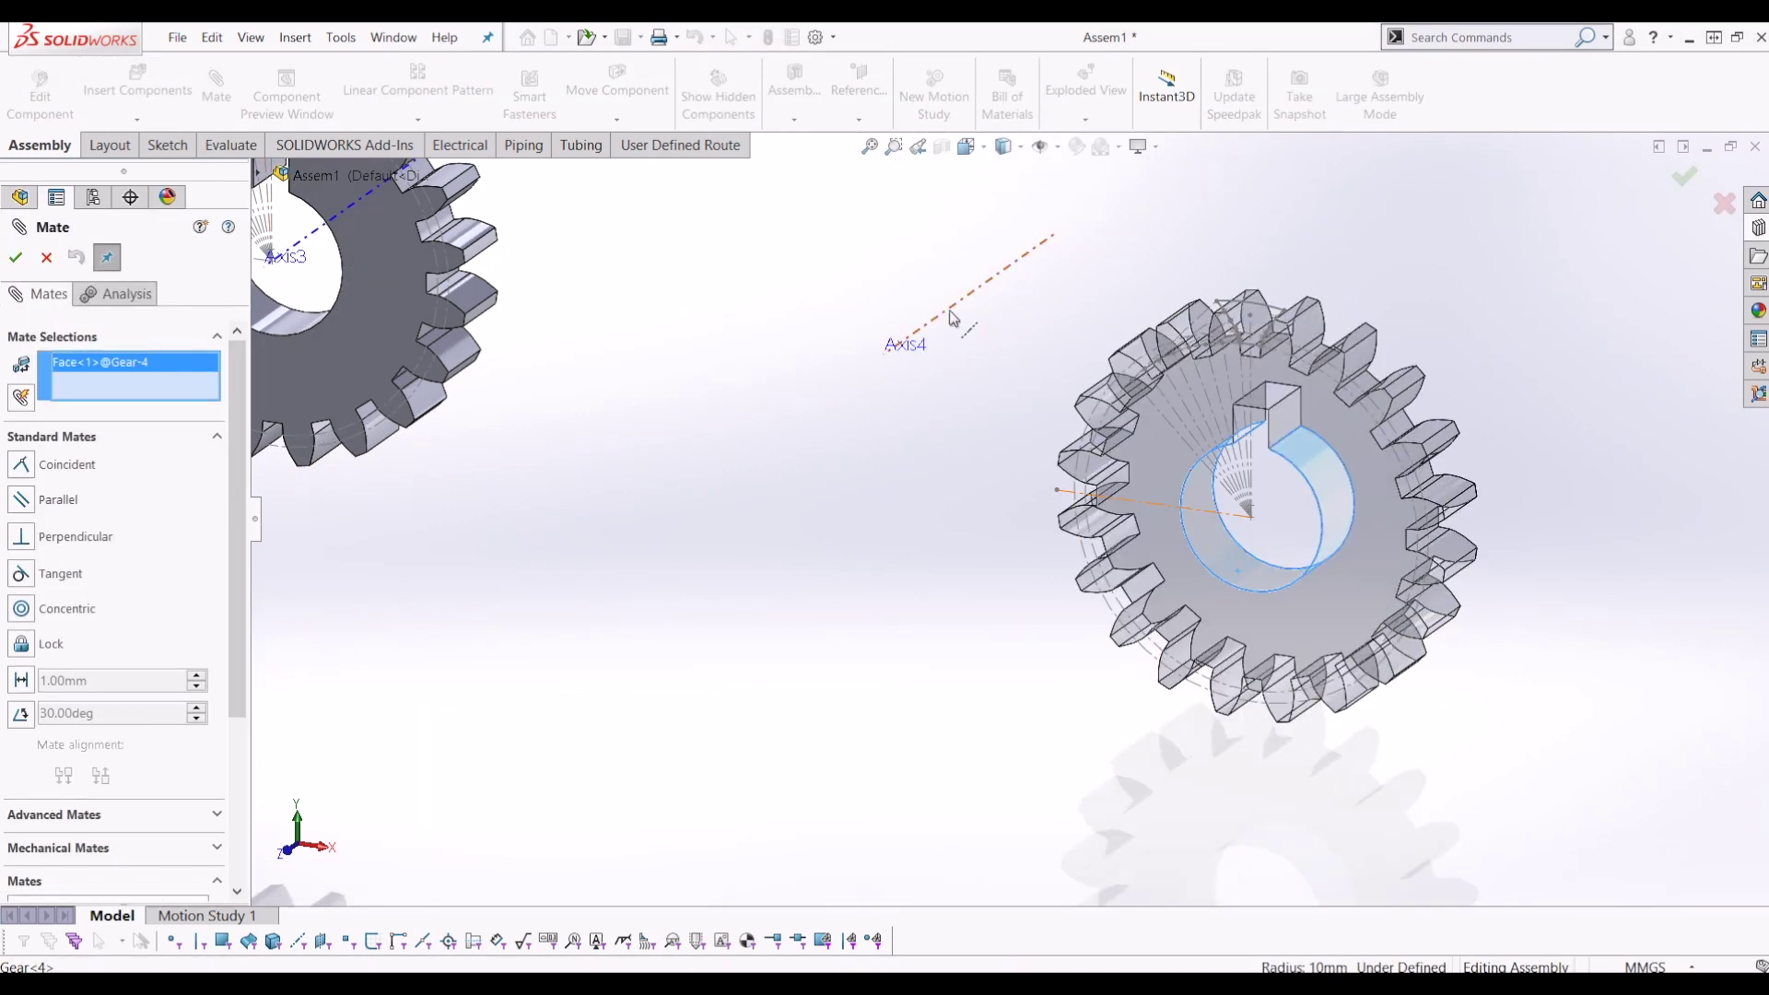
click(951, 318)
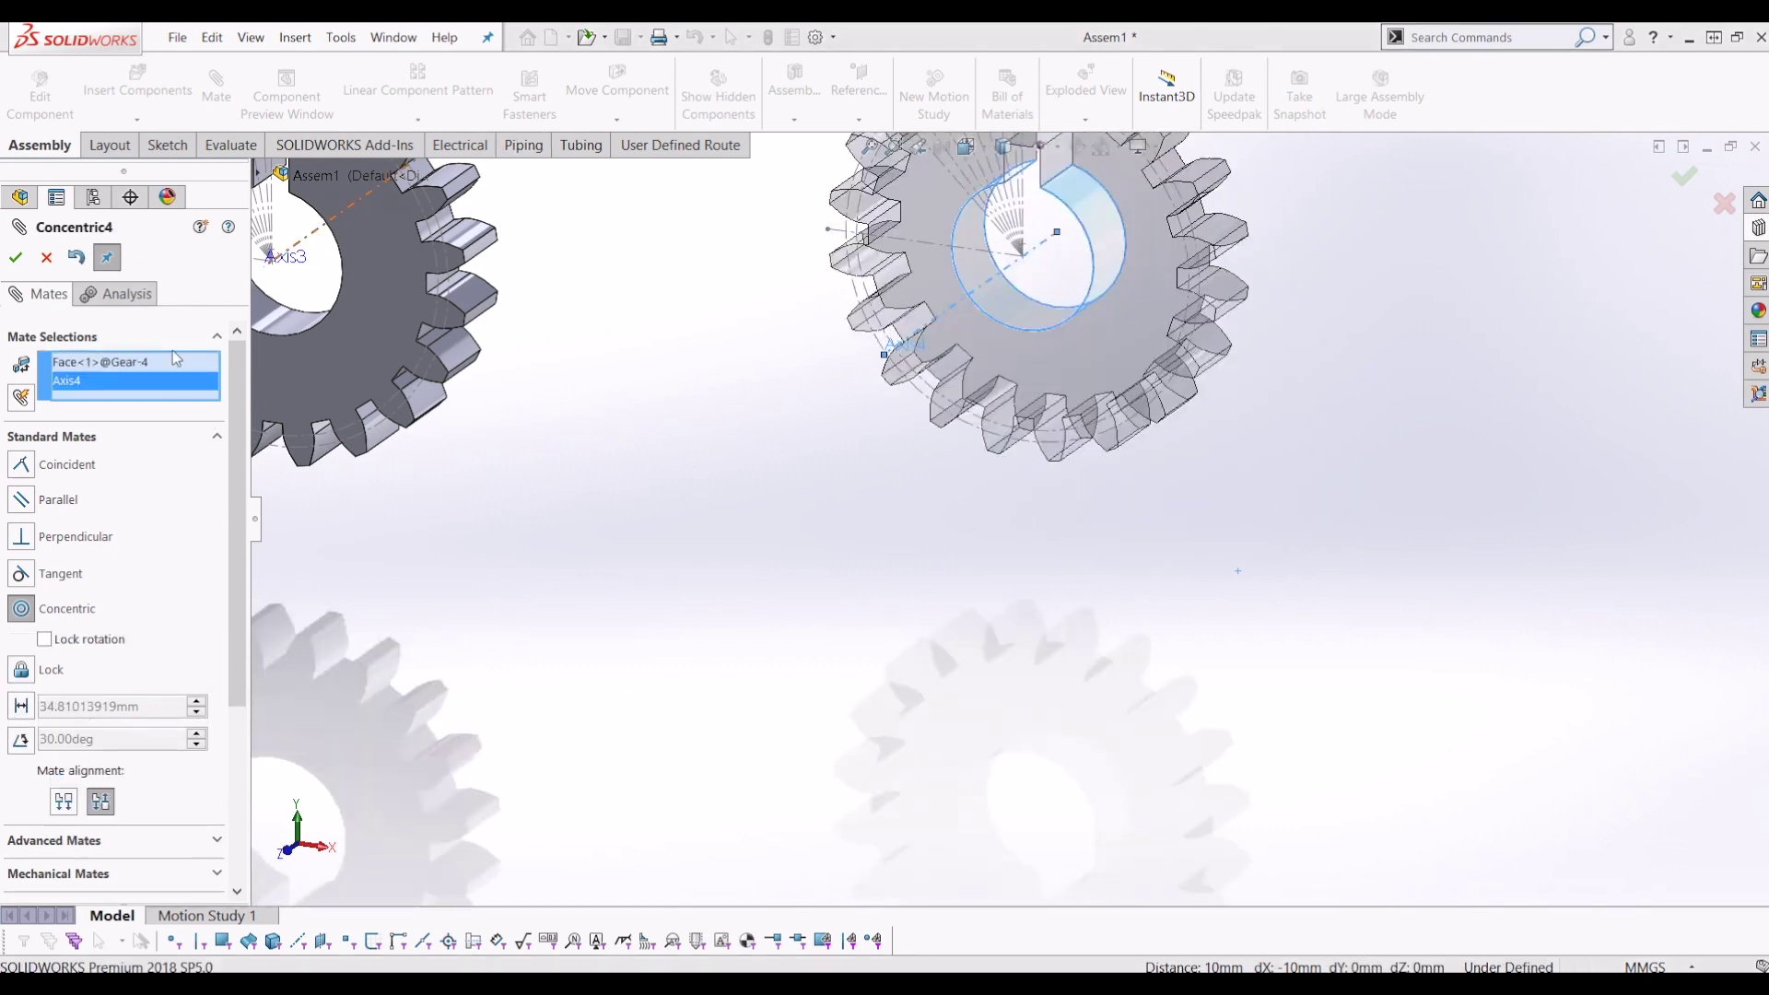
click(16, 257)
Add a coincident mate between the front faces of the gears on Axis4 and Axis3.
click(886, 318)
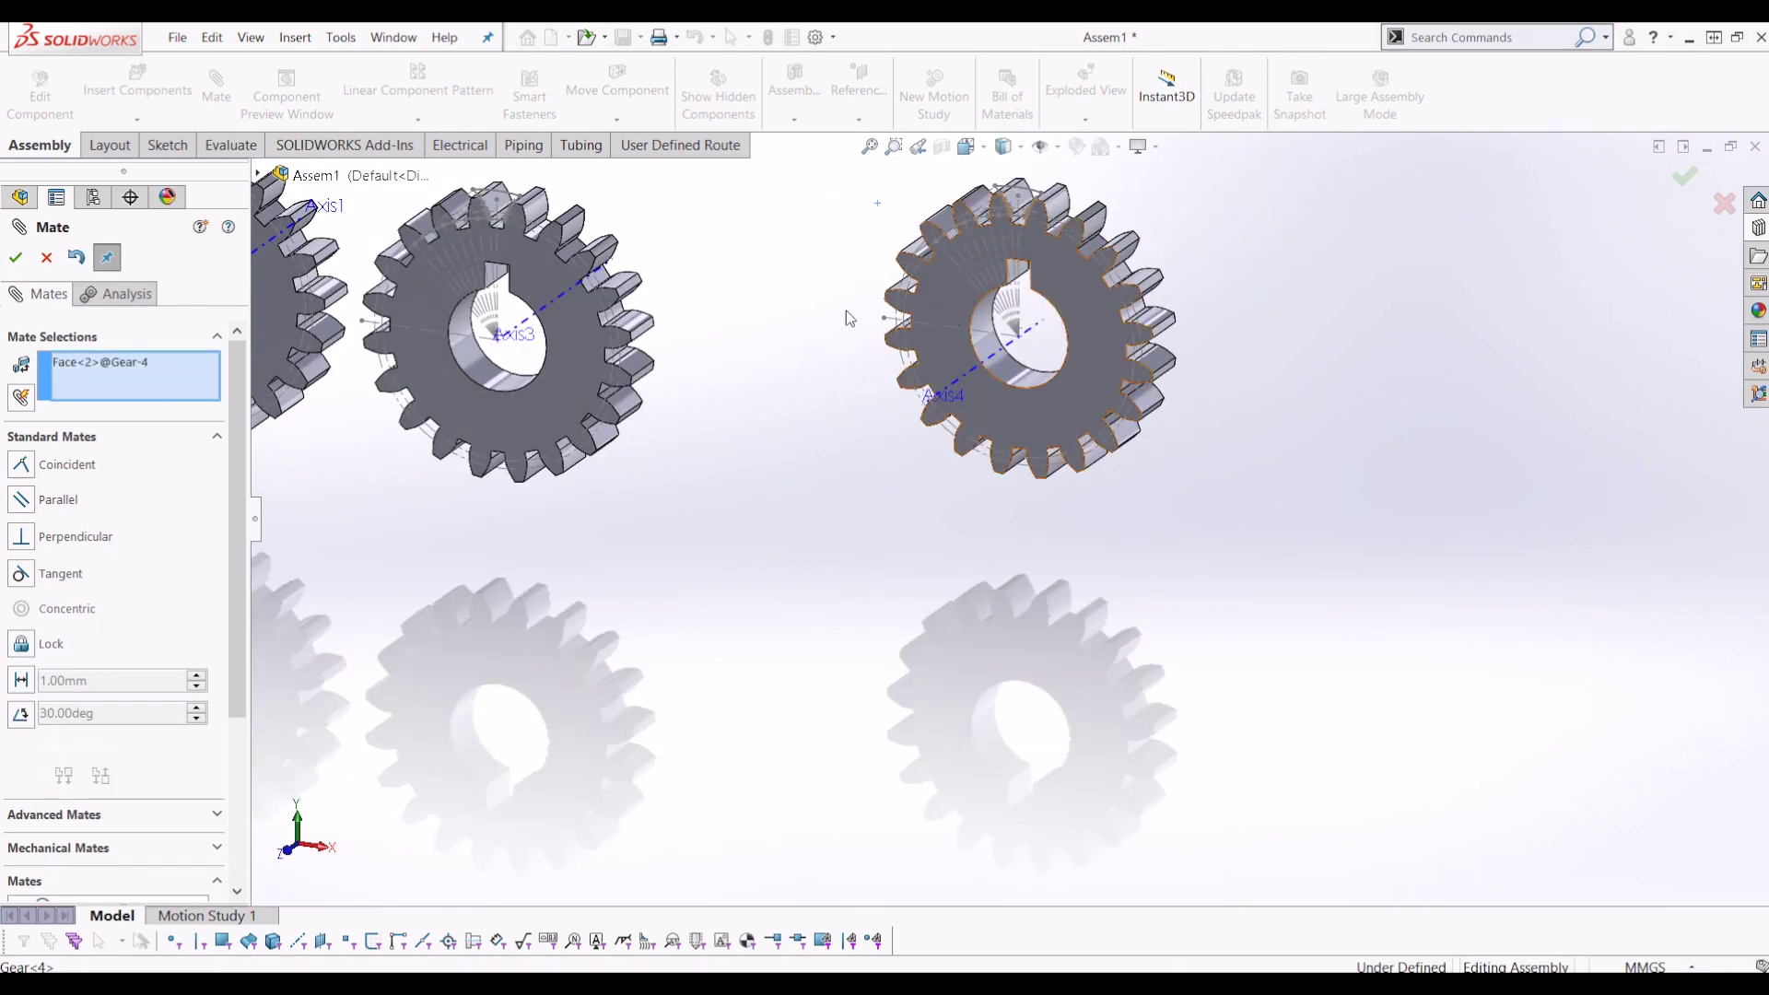
scroll(461, 435, down, 5)
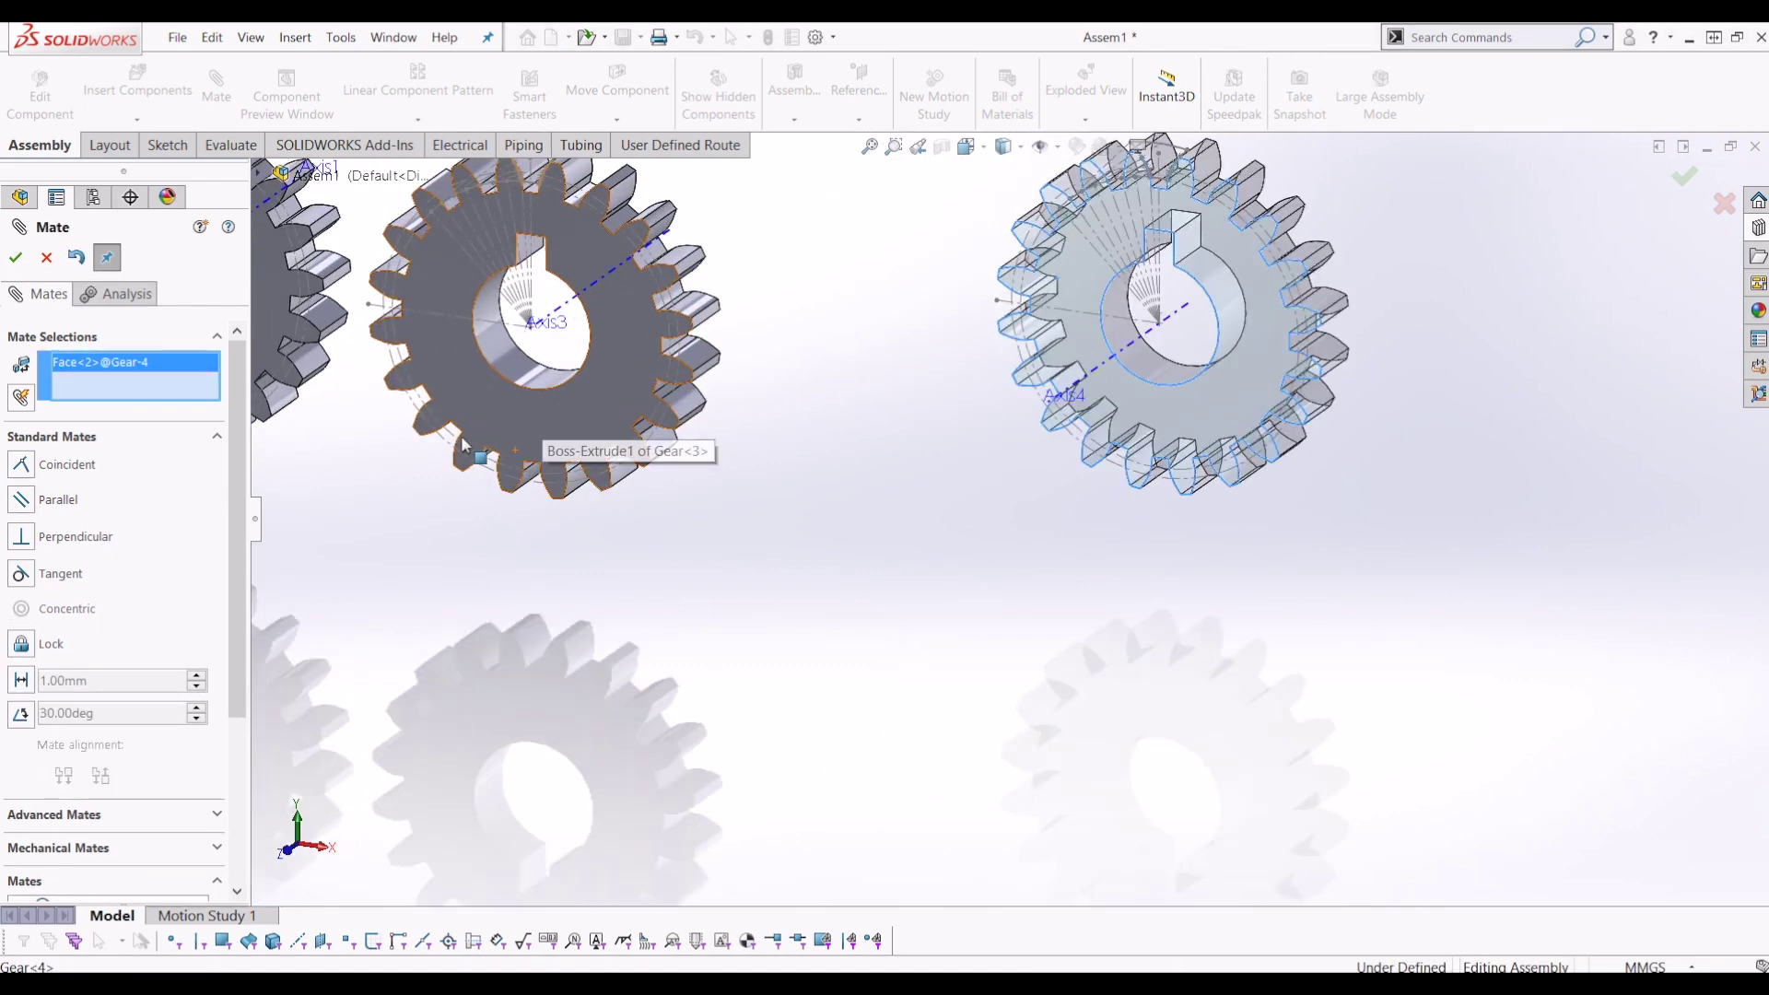
click(507, 380)
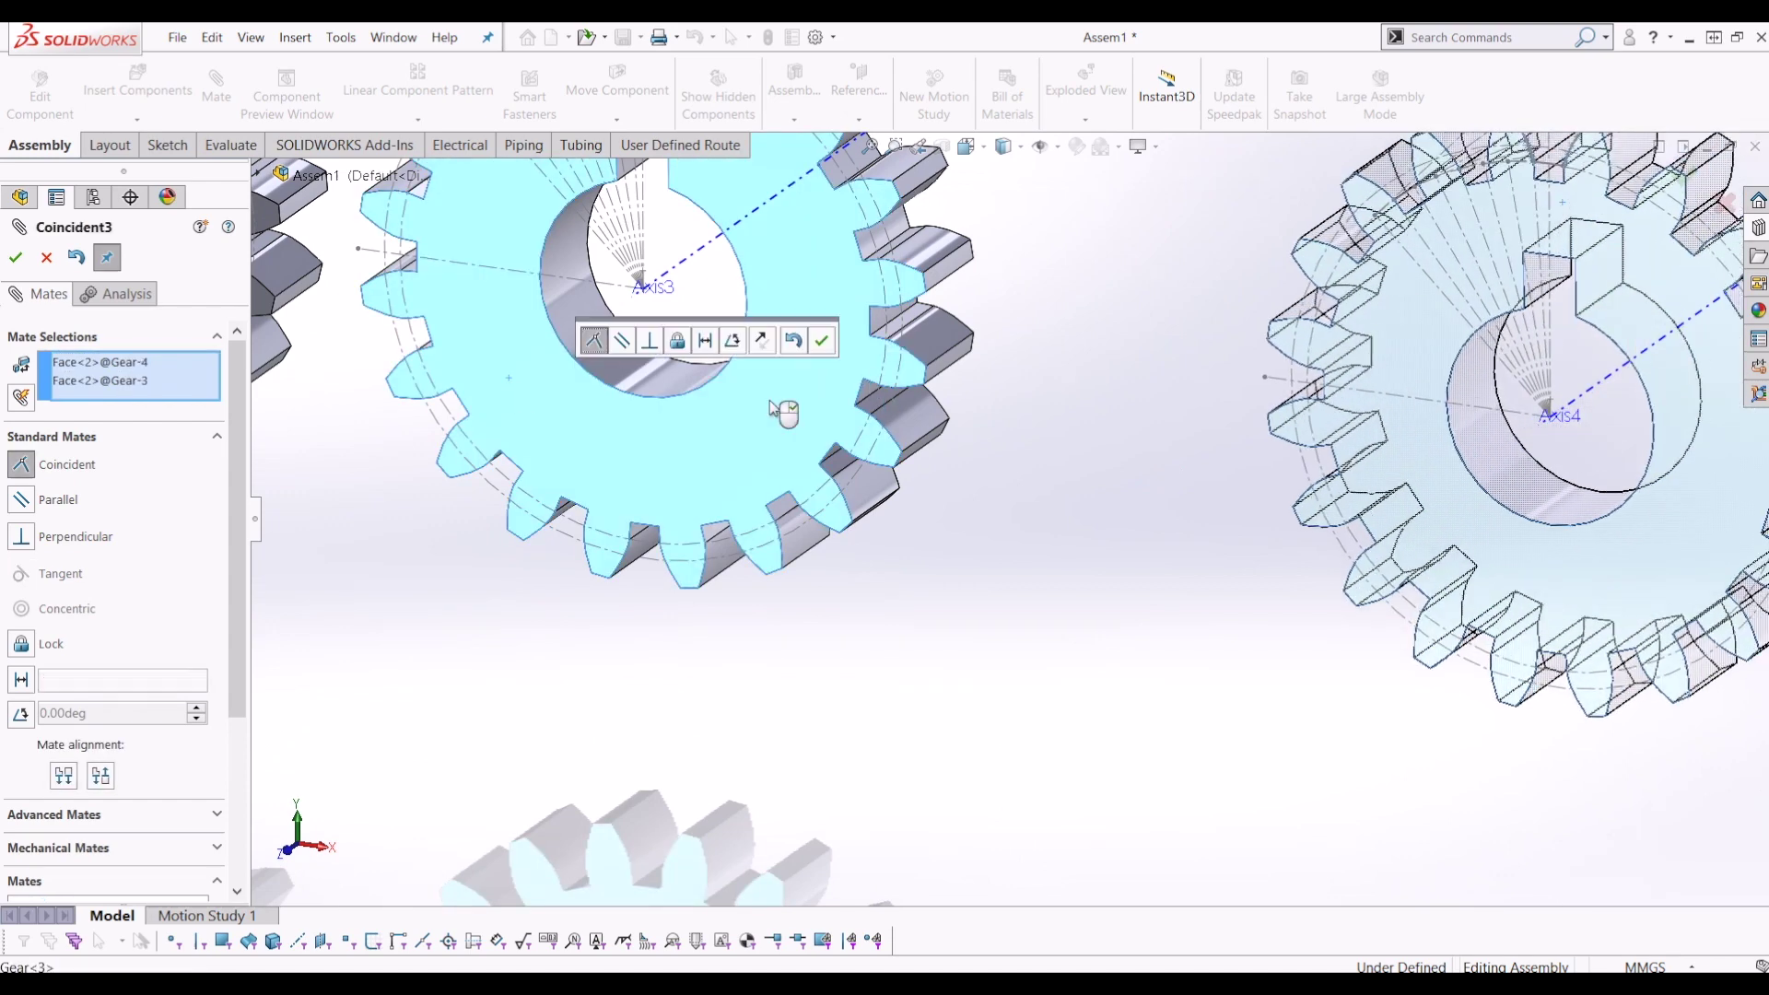
click(822, 341)
Rotate the third gear about Axis4 to test its motion, and leave the Mate command.
scroll(1004, 447, up, 5)
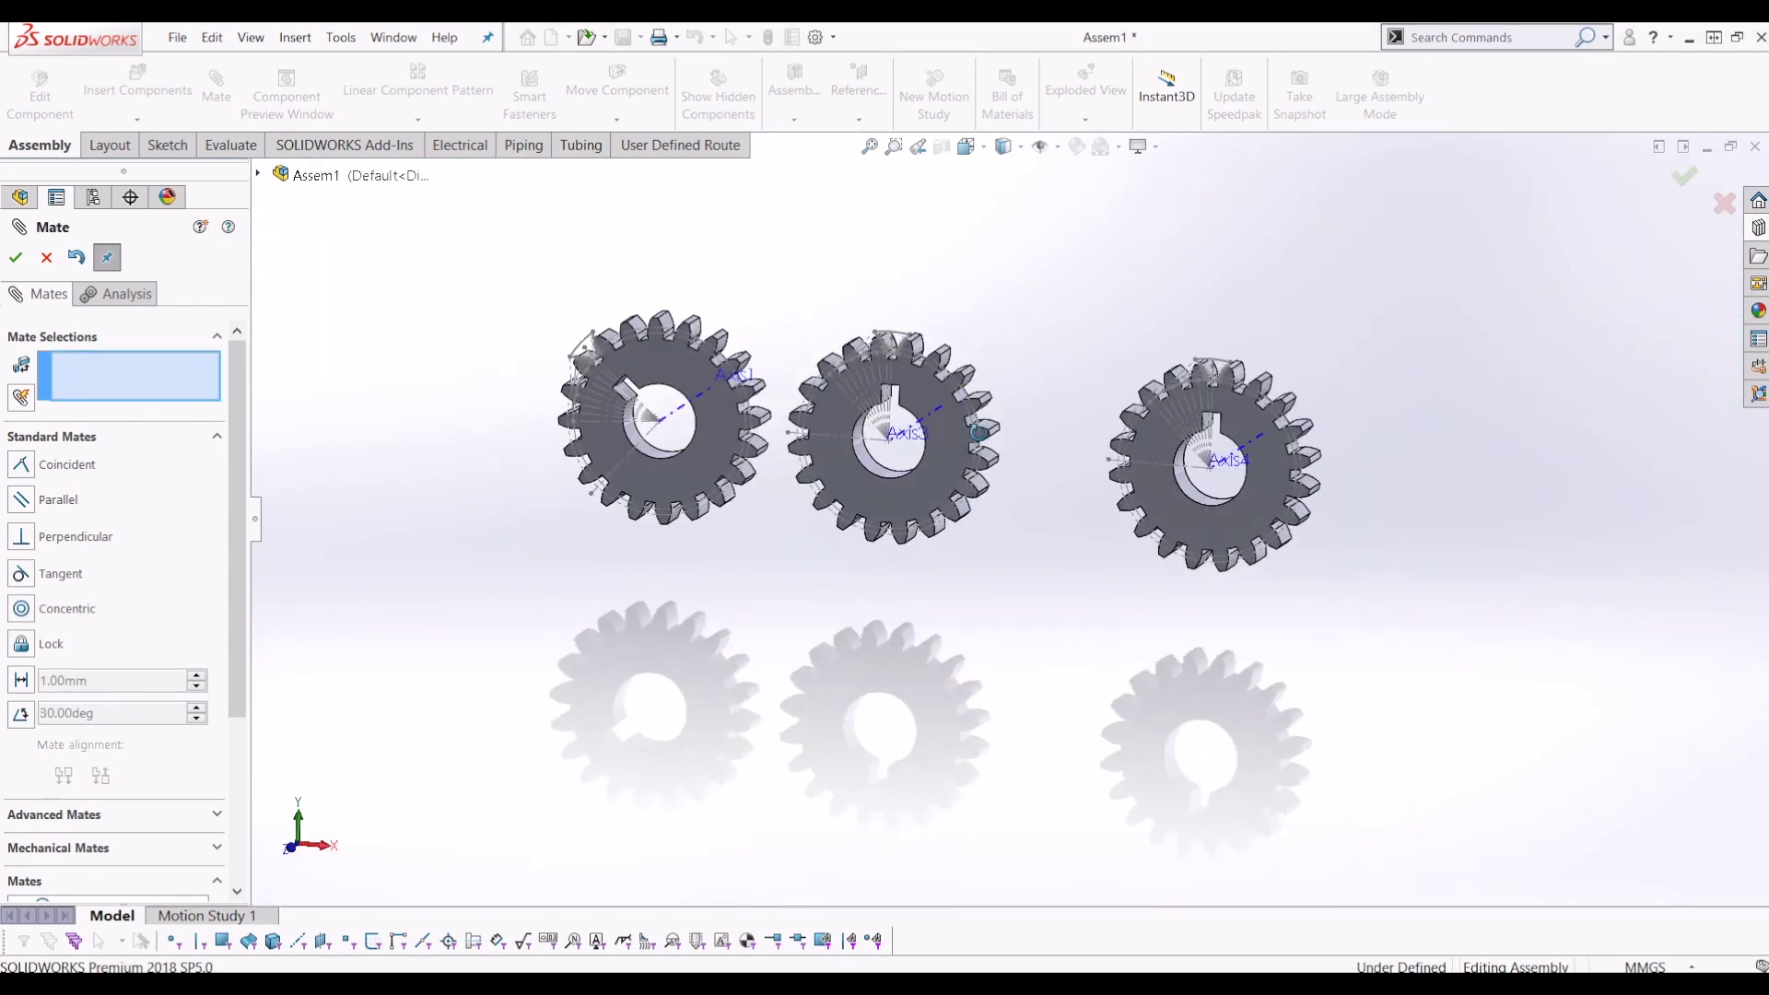
drag(1125, 451, 987, 401)
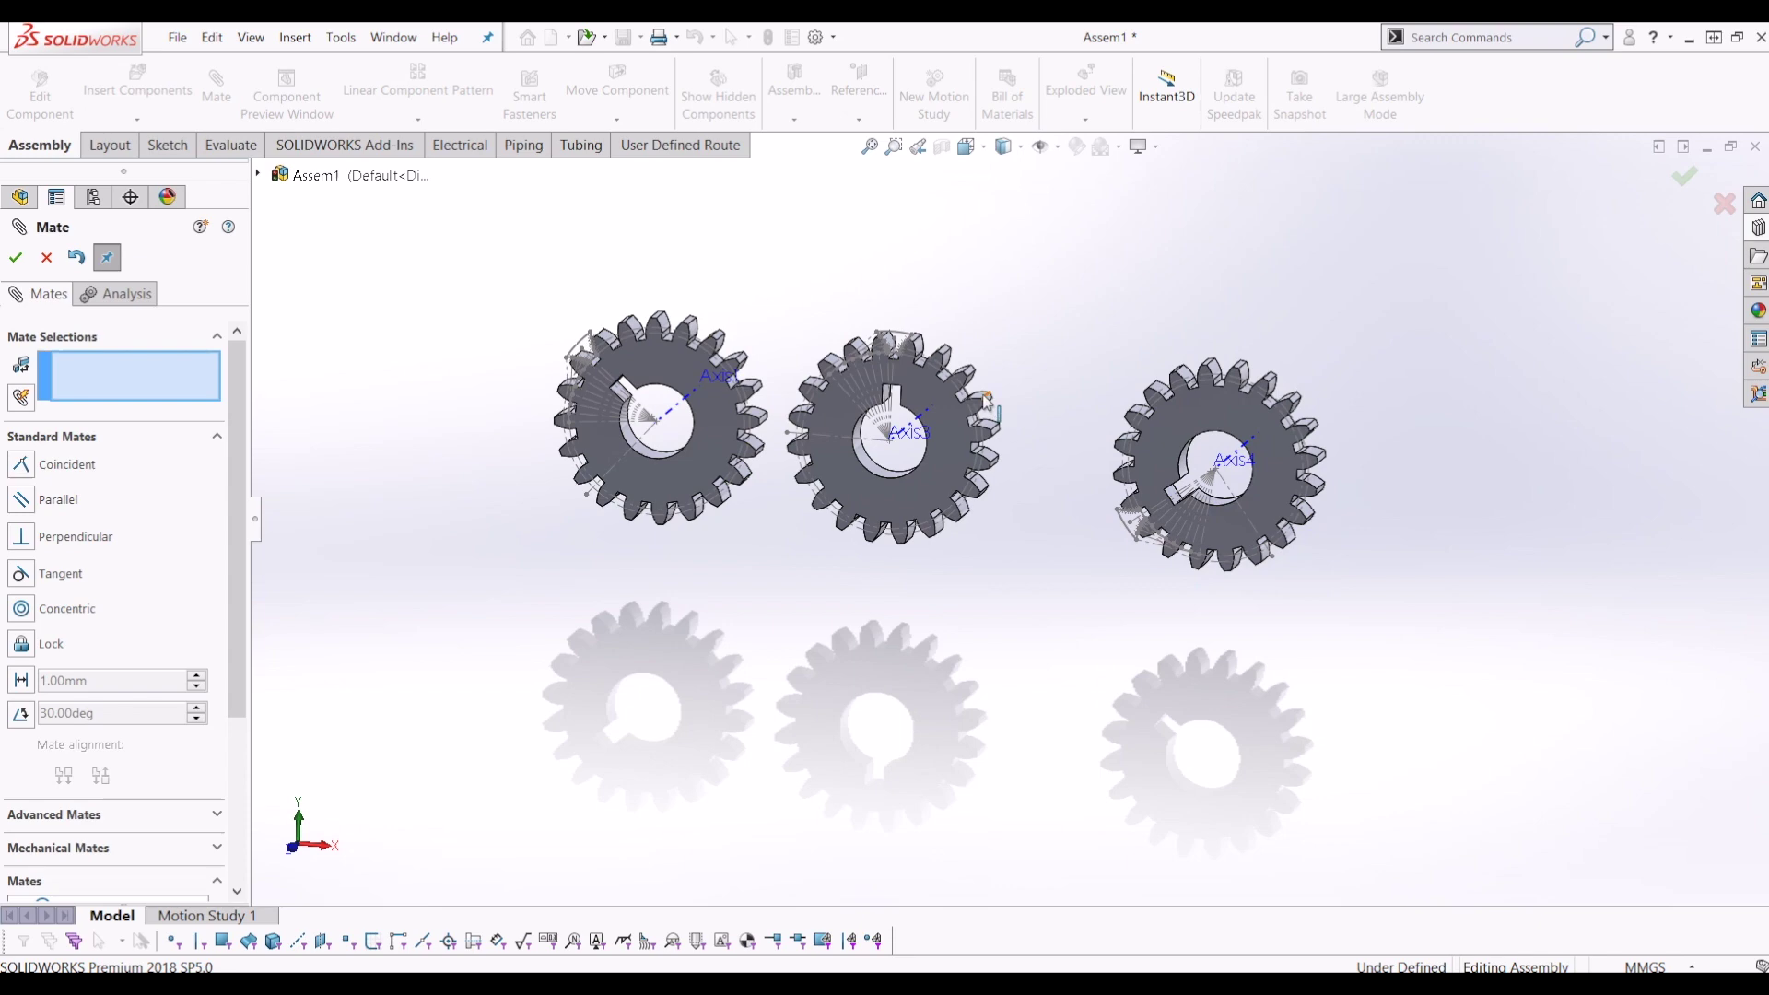
key(Escape)
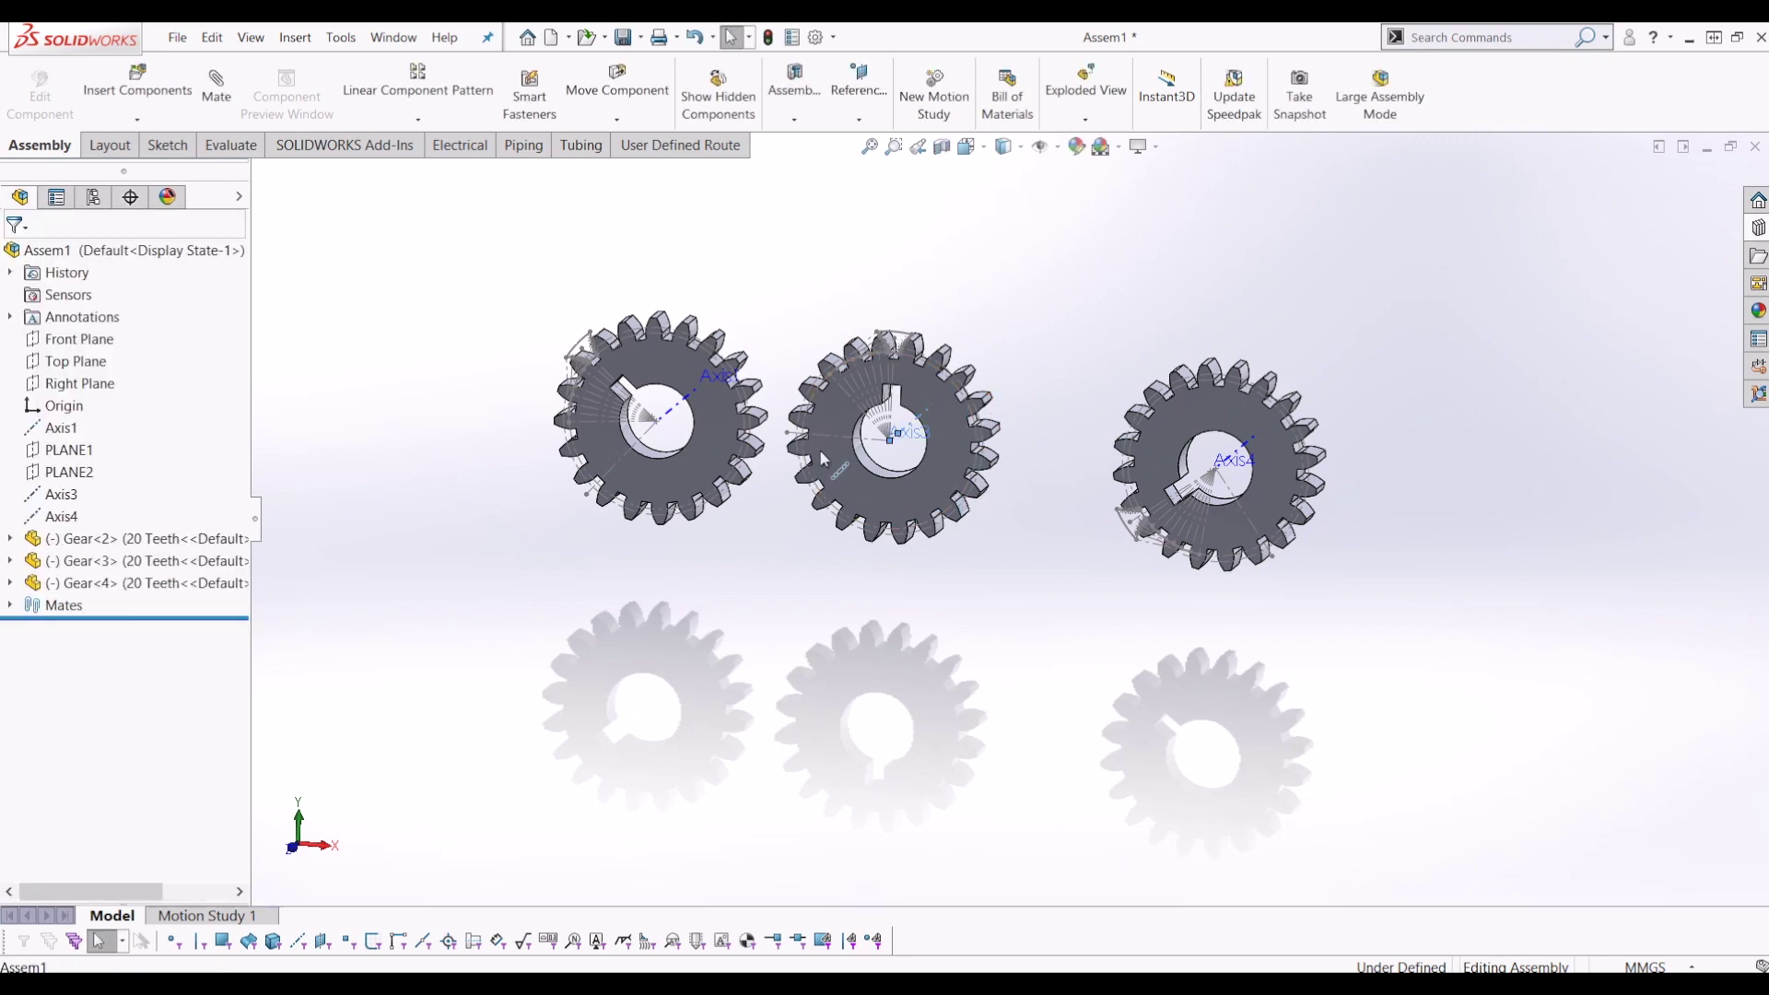
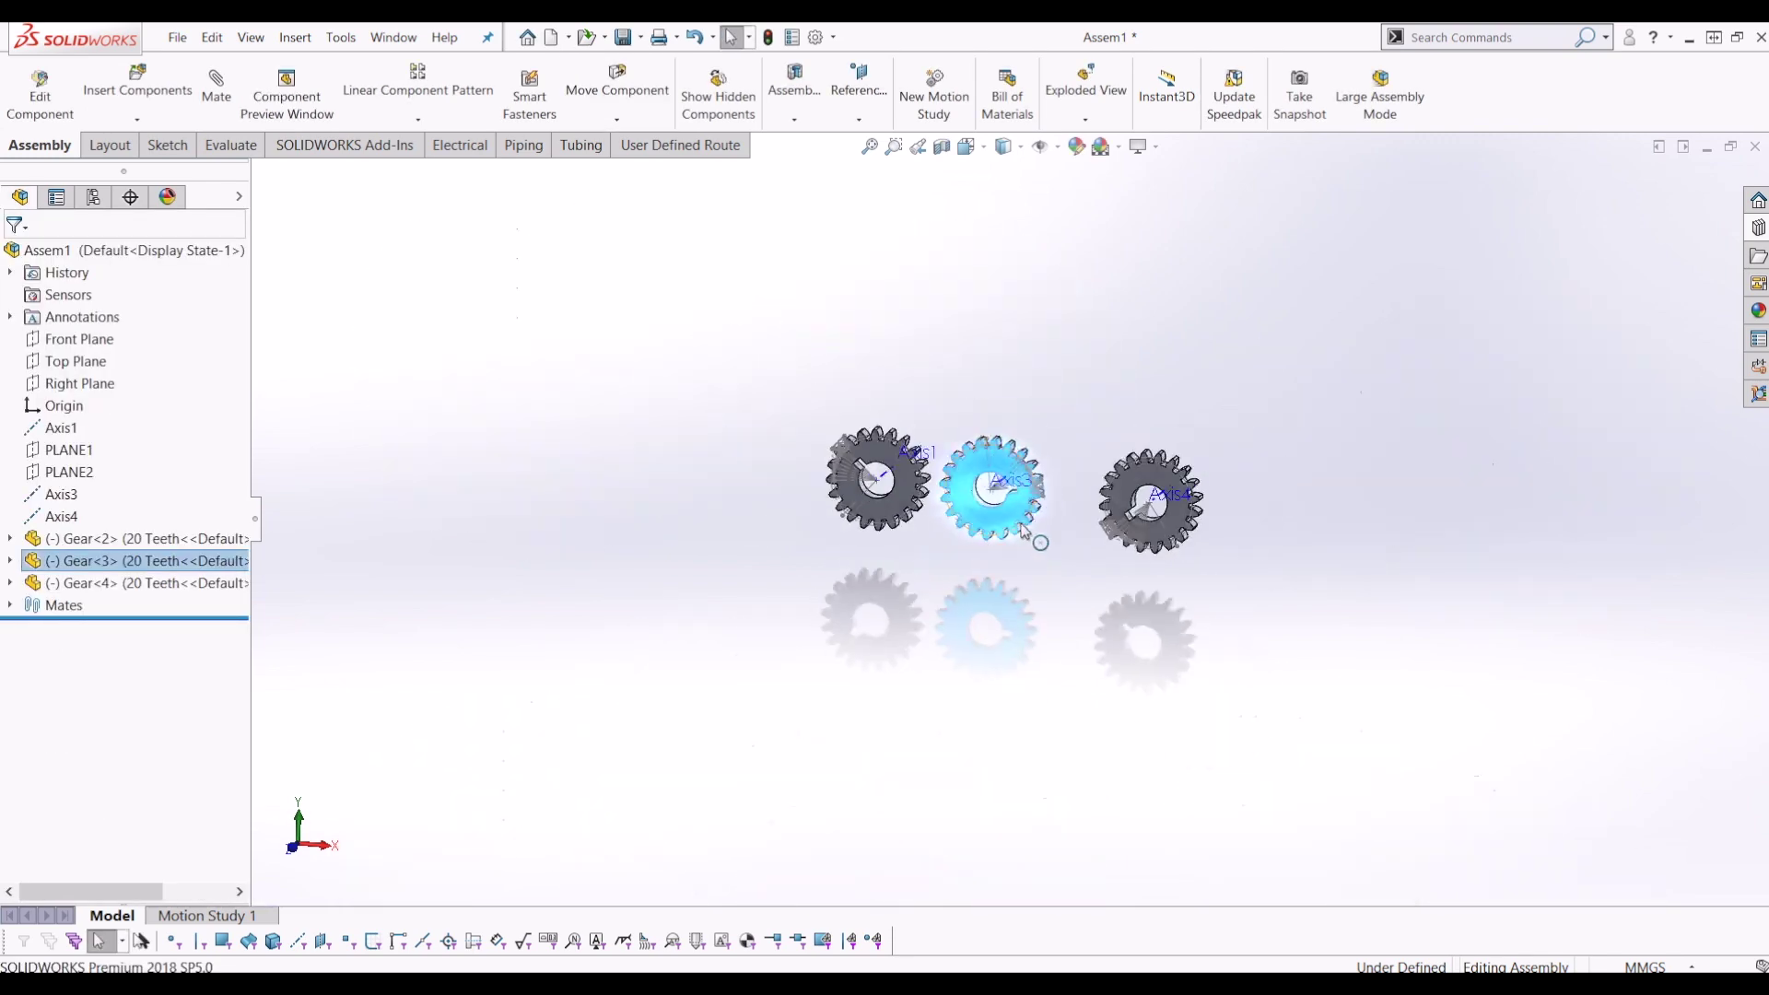
Switch the gear on Axis3 to its 30 Teeth configuration.
scroll(883, 477, down, 4)
key(Escape)
click(925, 478)
key(Escape)
middle_drag(983, 546, 1074, 560)
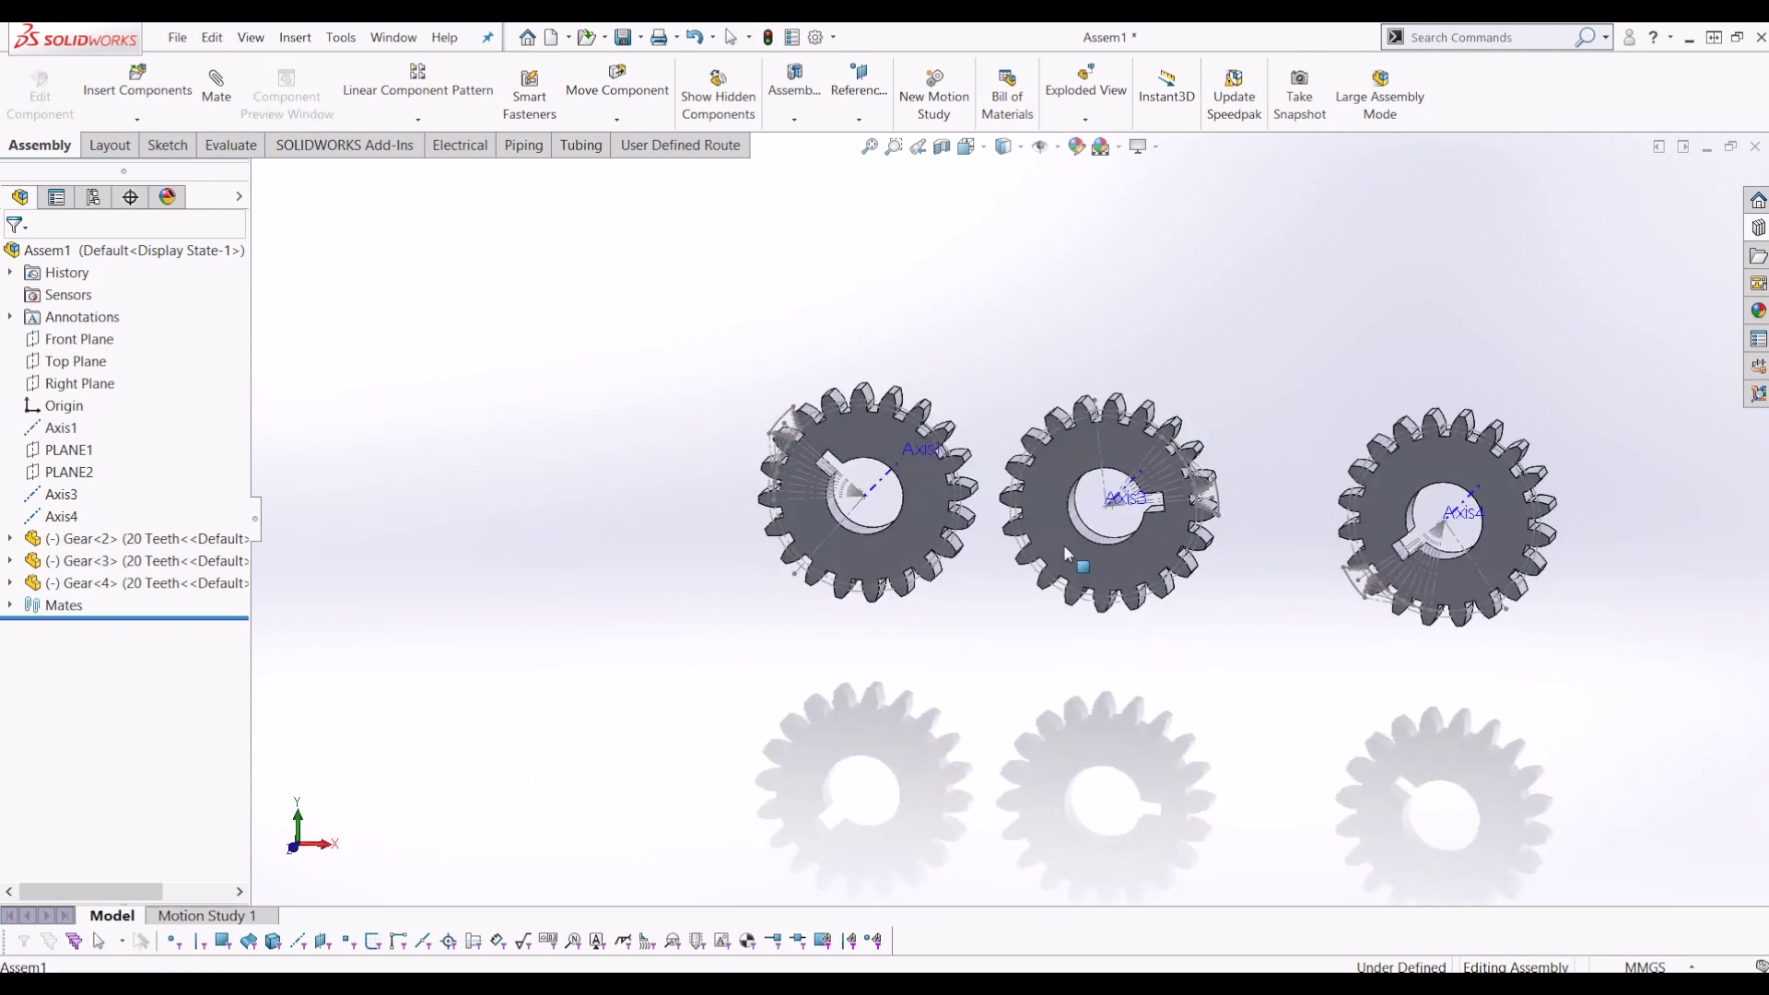
scroll(1138, 585, down, 1)
click(1066, 420)
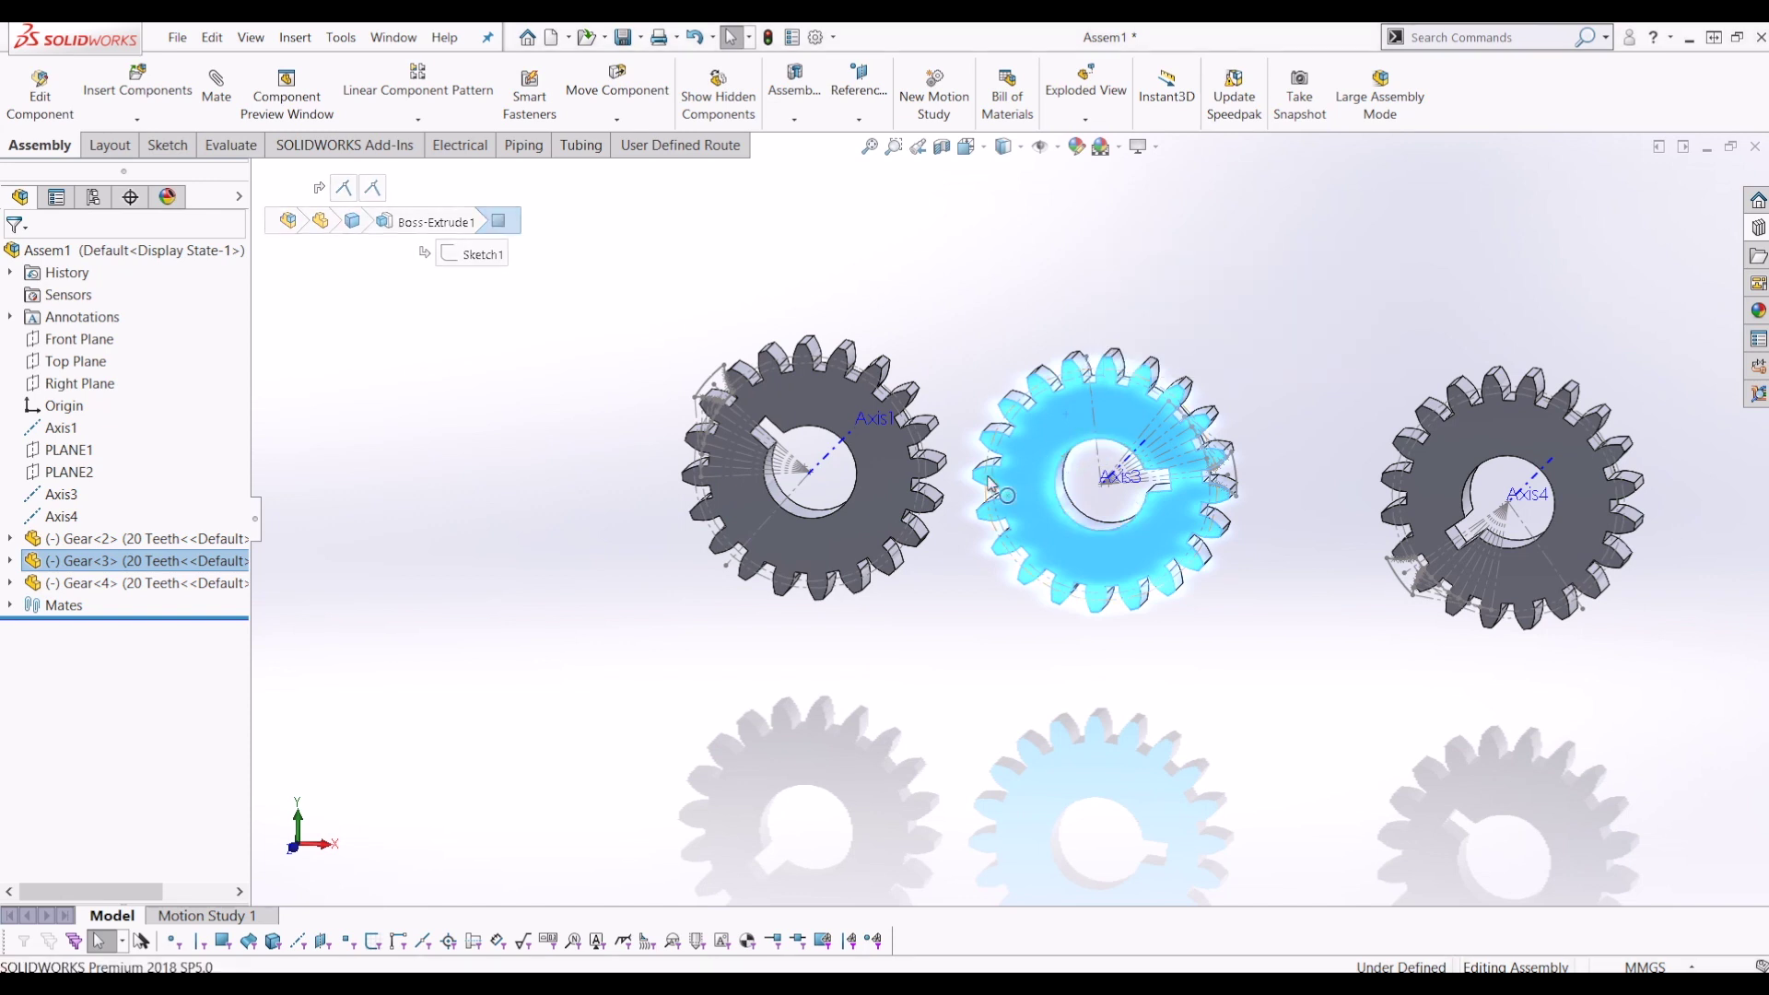
click(850, 648)
click(1060, 424)
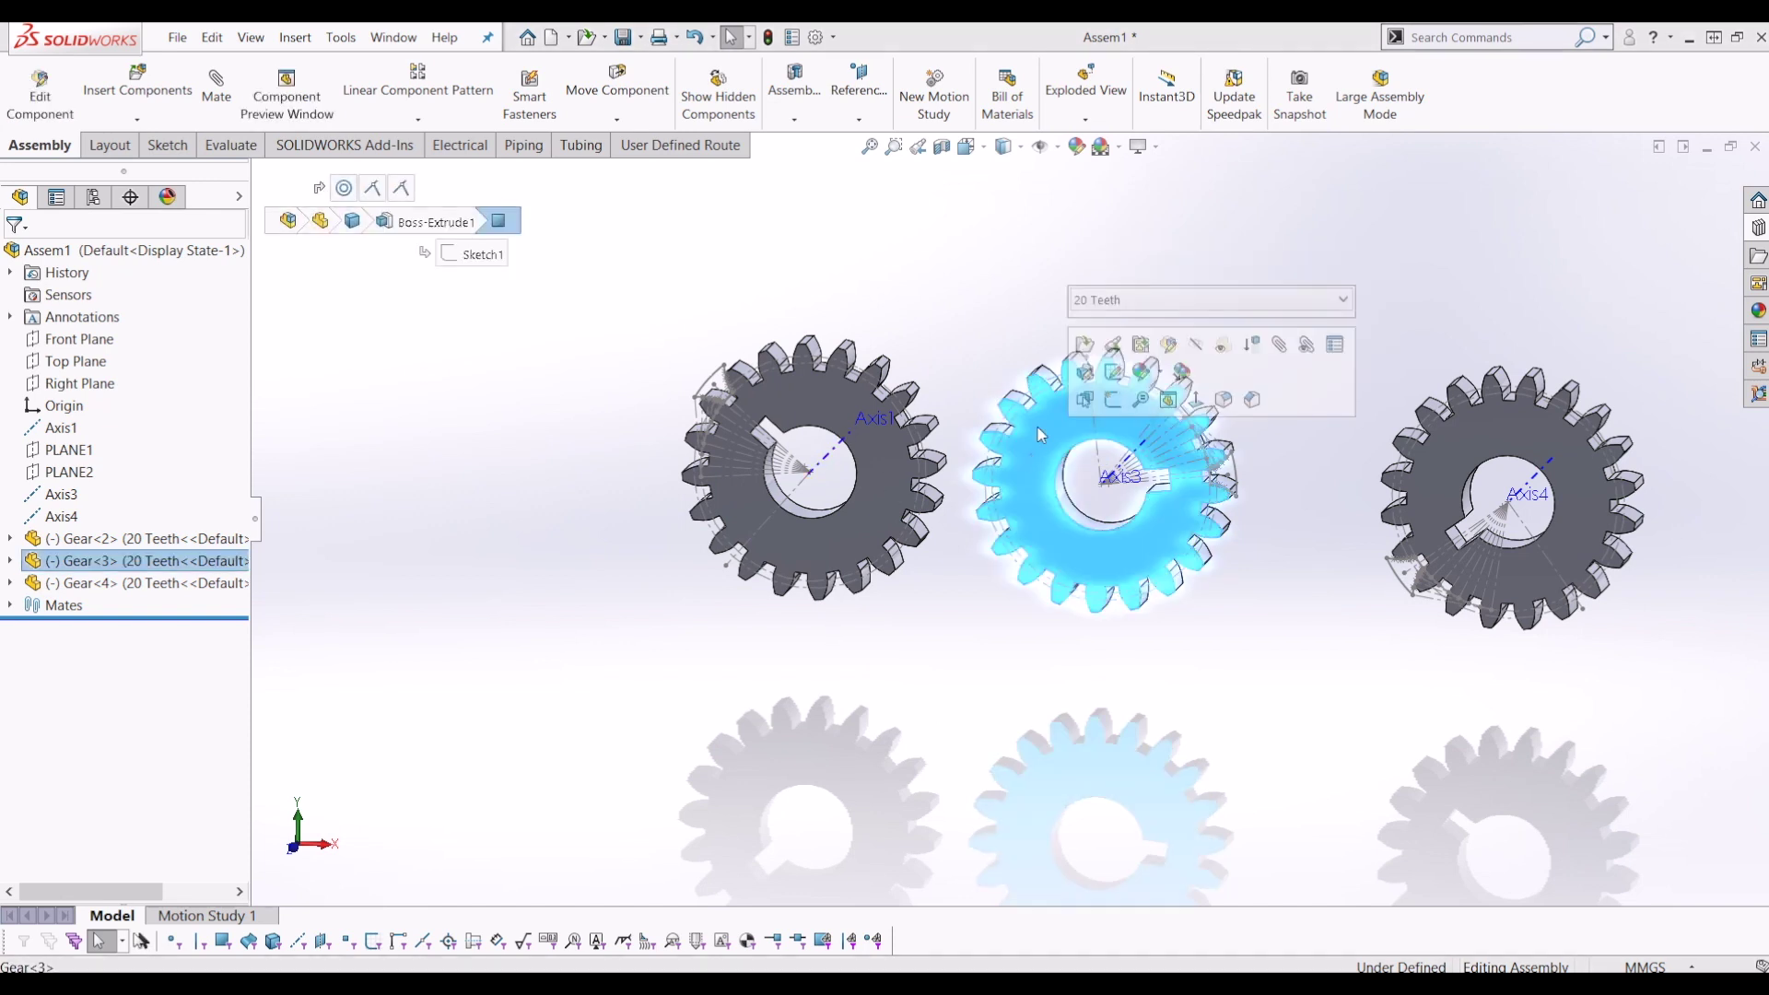
click(1118, 302)
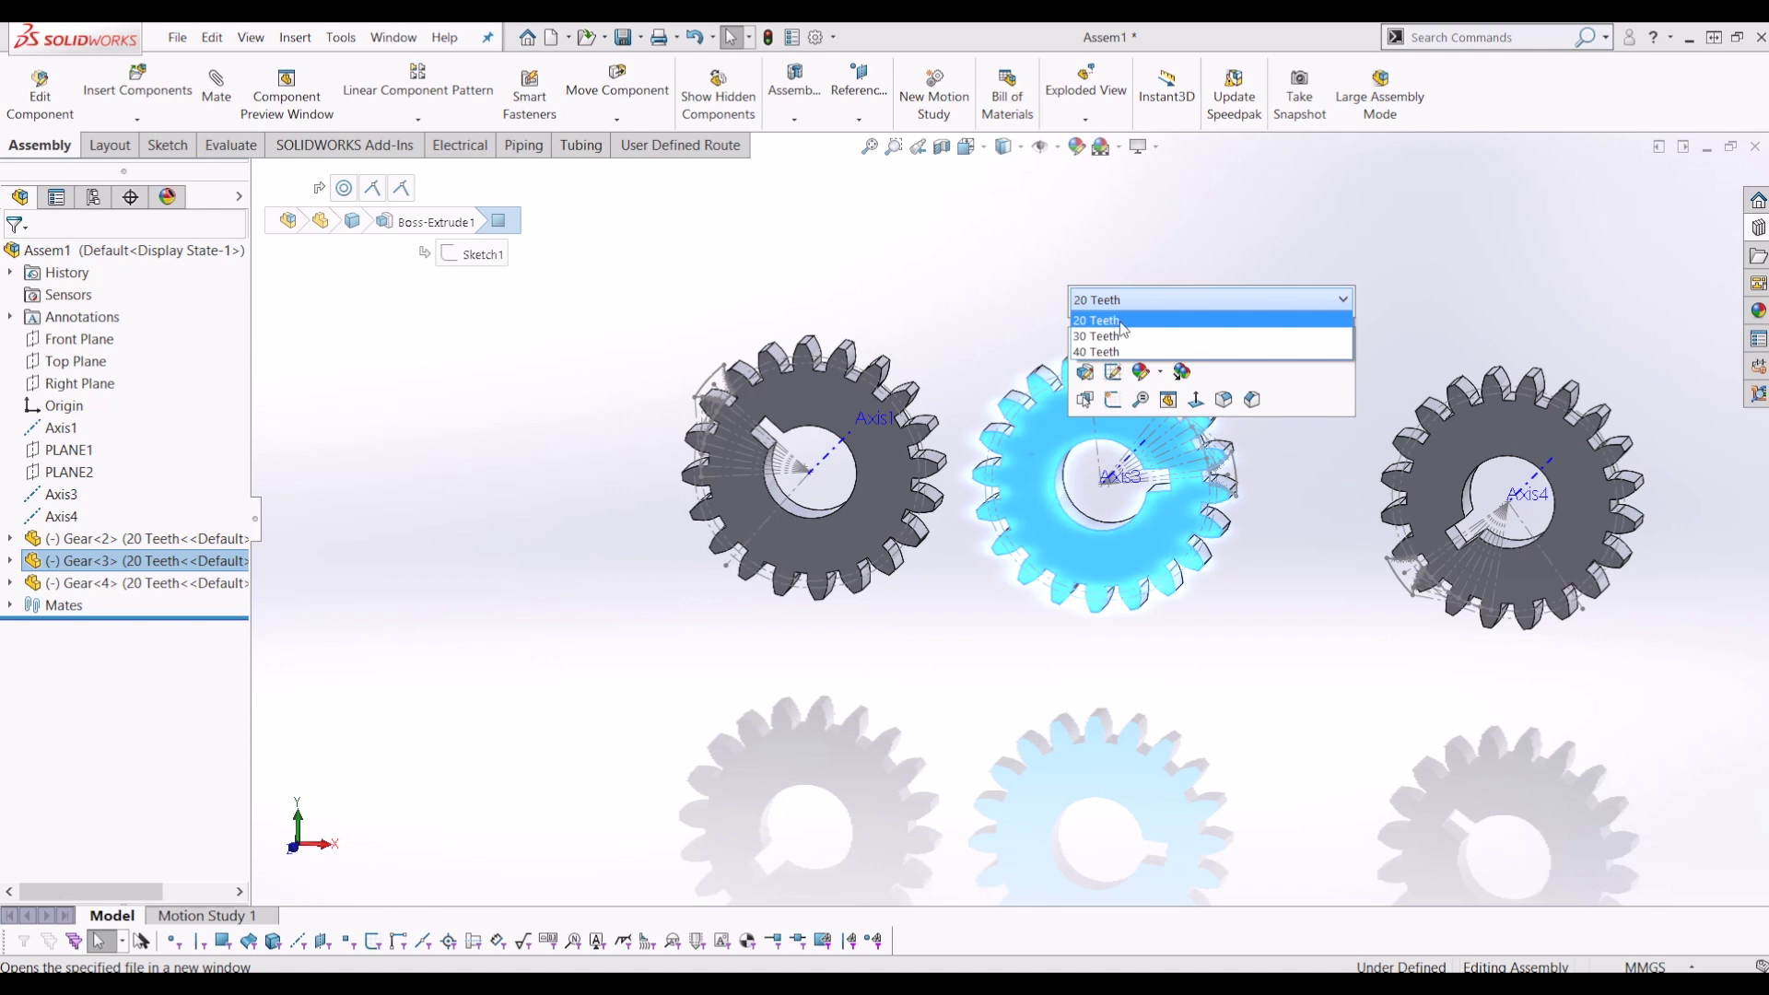
click(1106, 336)
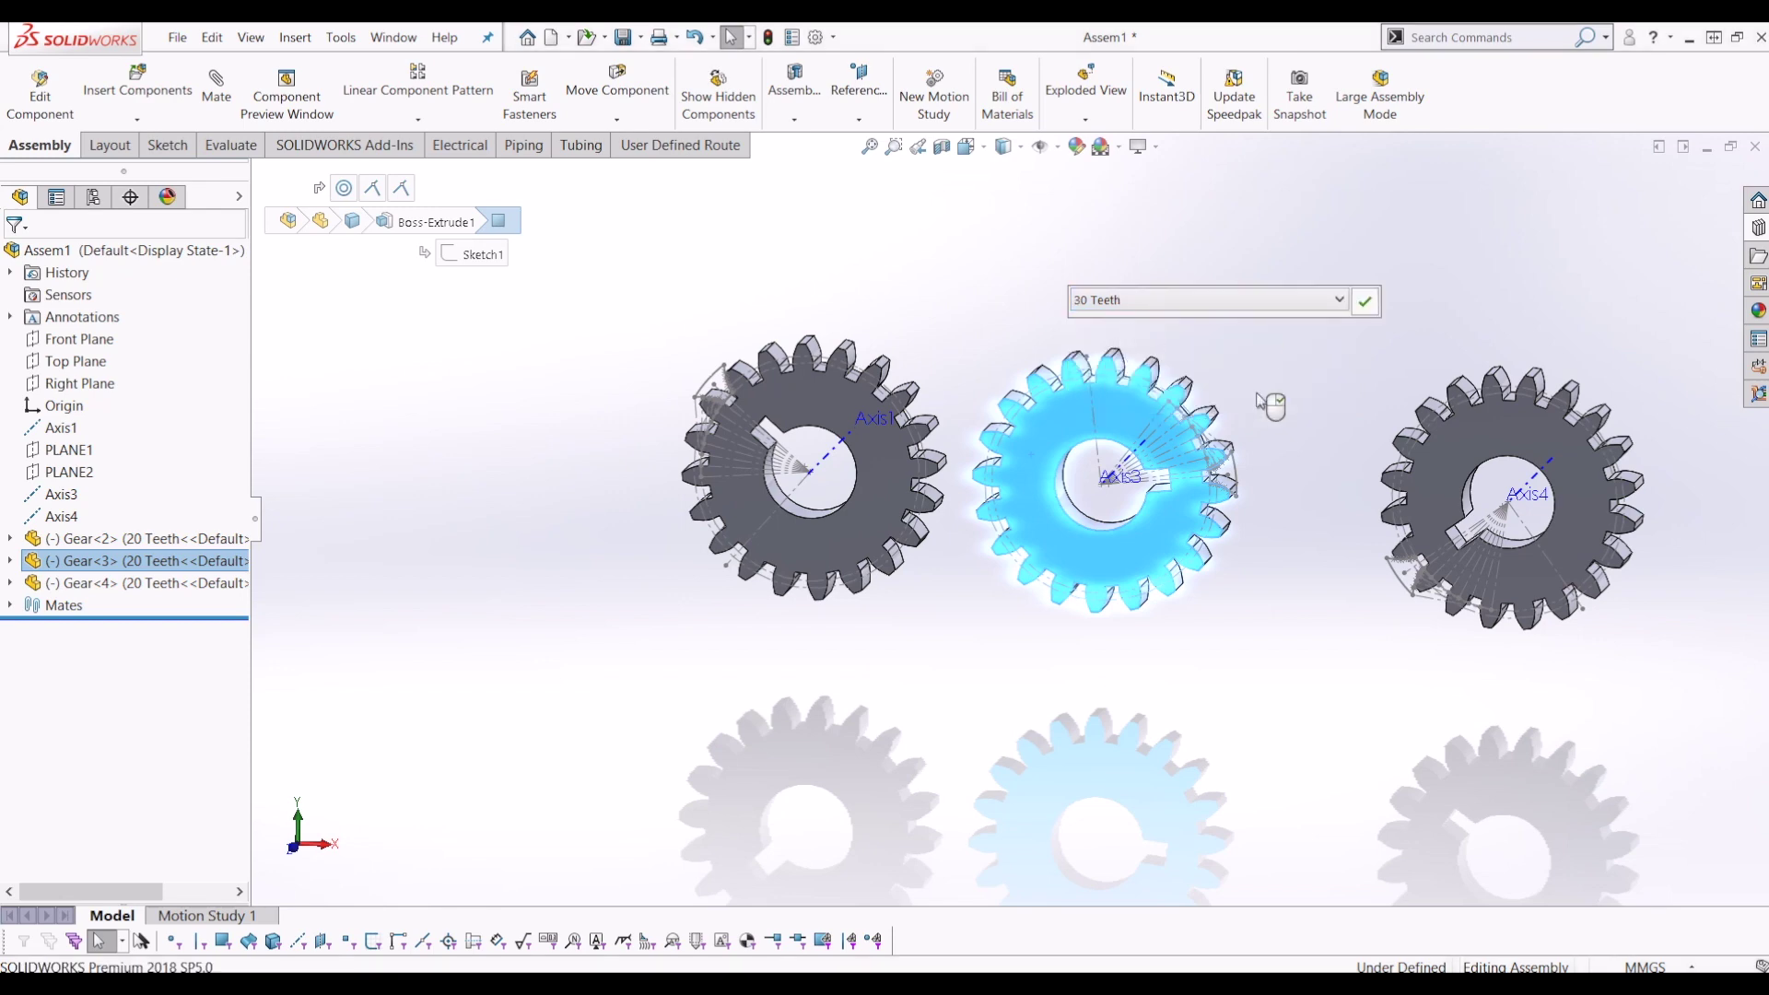
click(1365, 301)
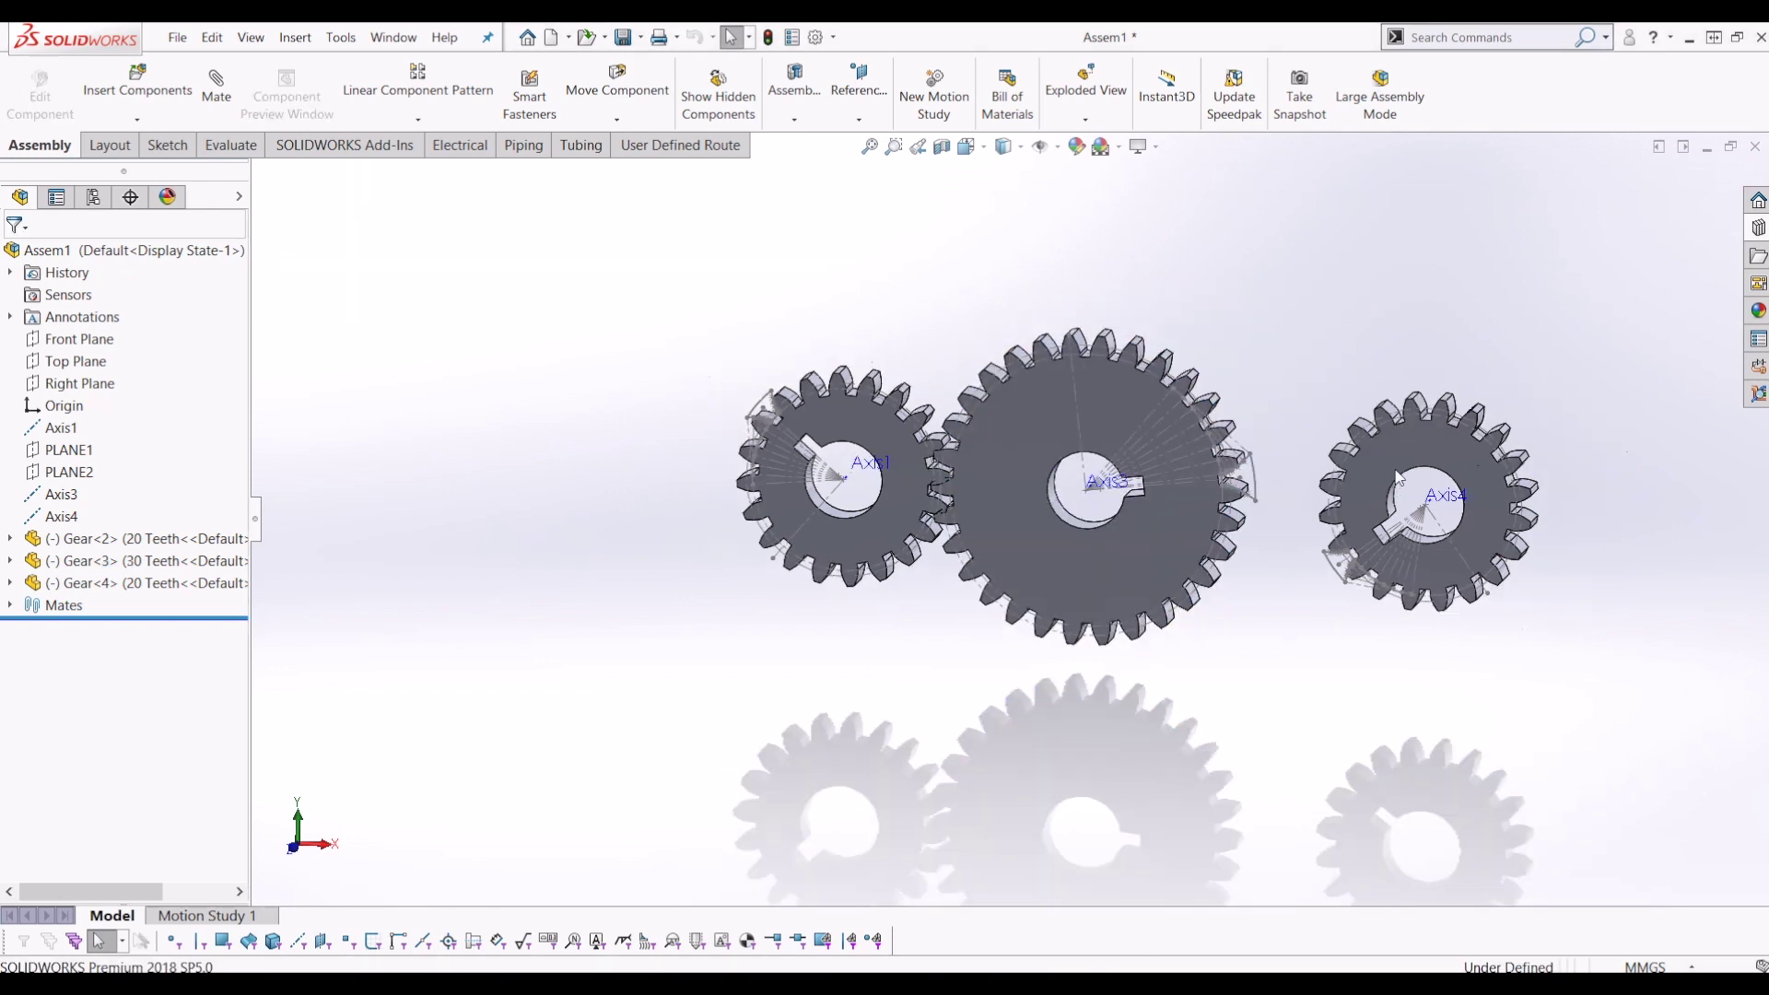
Switch the gear on Axis4 to its 40 Teeth configuration.
click(1392, 441)
click(1480, 287)
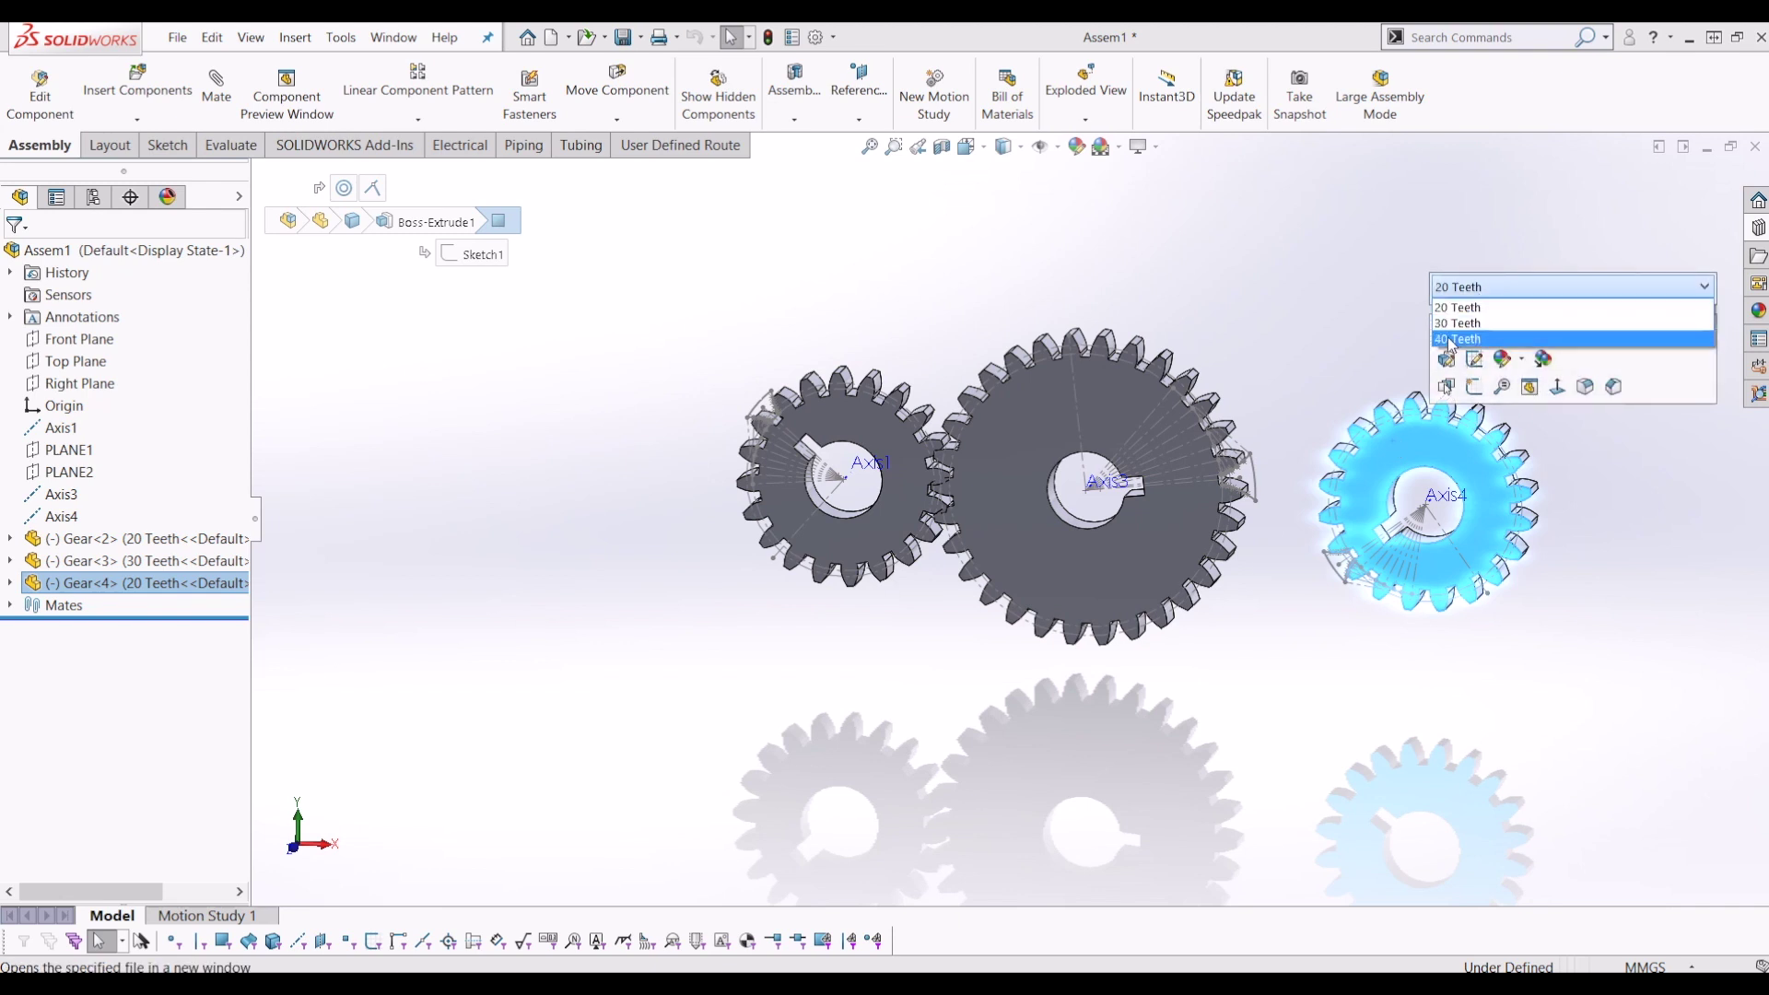
click(1461, 339)
click(1724, 292)
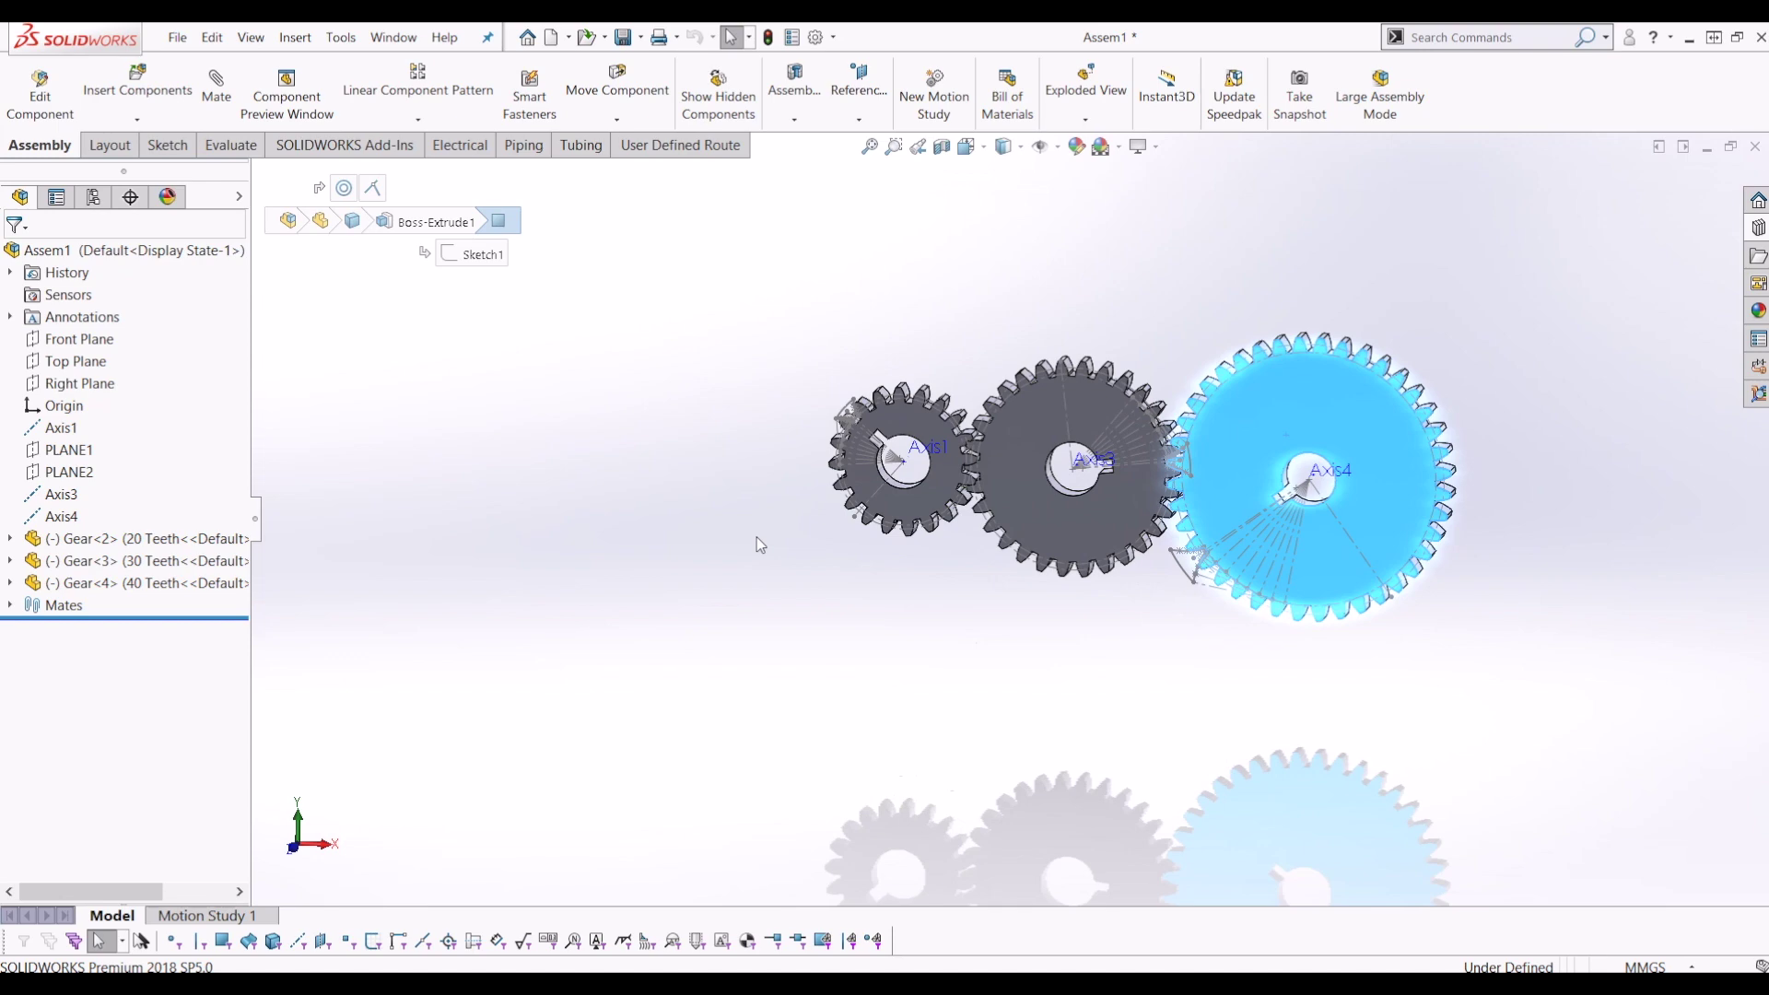
Rotate the differently sized gears freely about their axes to test their independent motion.
scroll(756, 538, down, 5)
drag(1232, 381, 1106, 551)
drag(1424, 345, 1618, 478)
scroll(1431, 414, up, 4)
drag(1433, 422, 1511, 553)
scroll(1053, 454, down, 3)
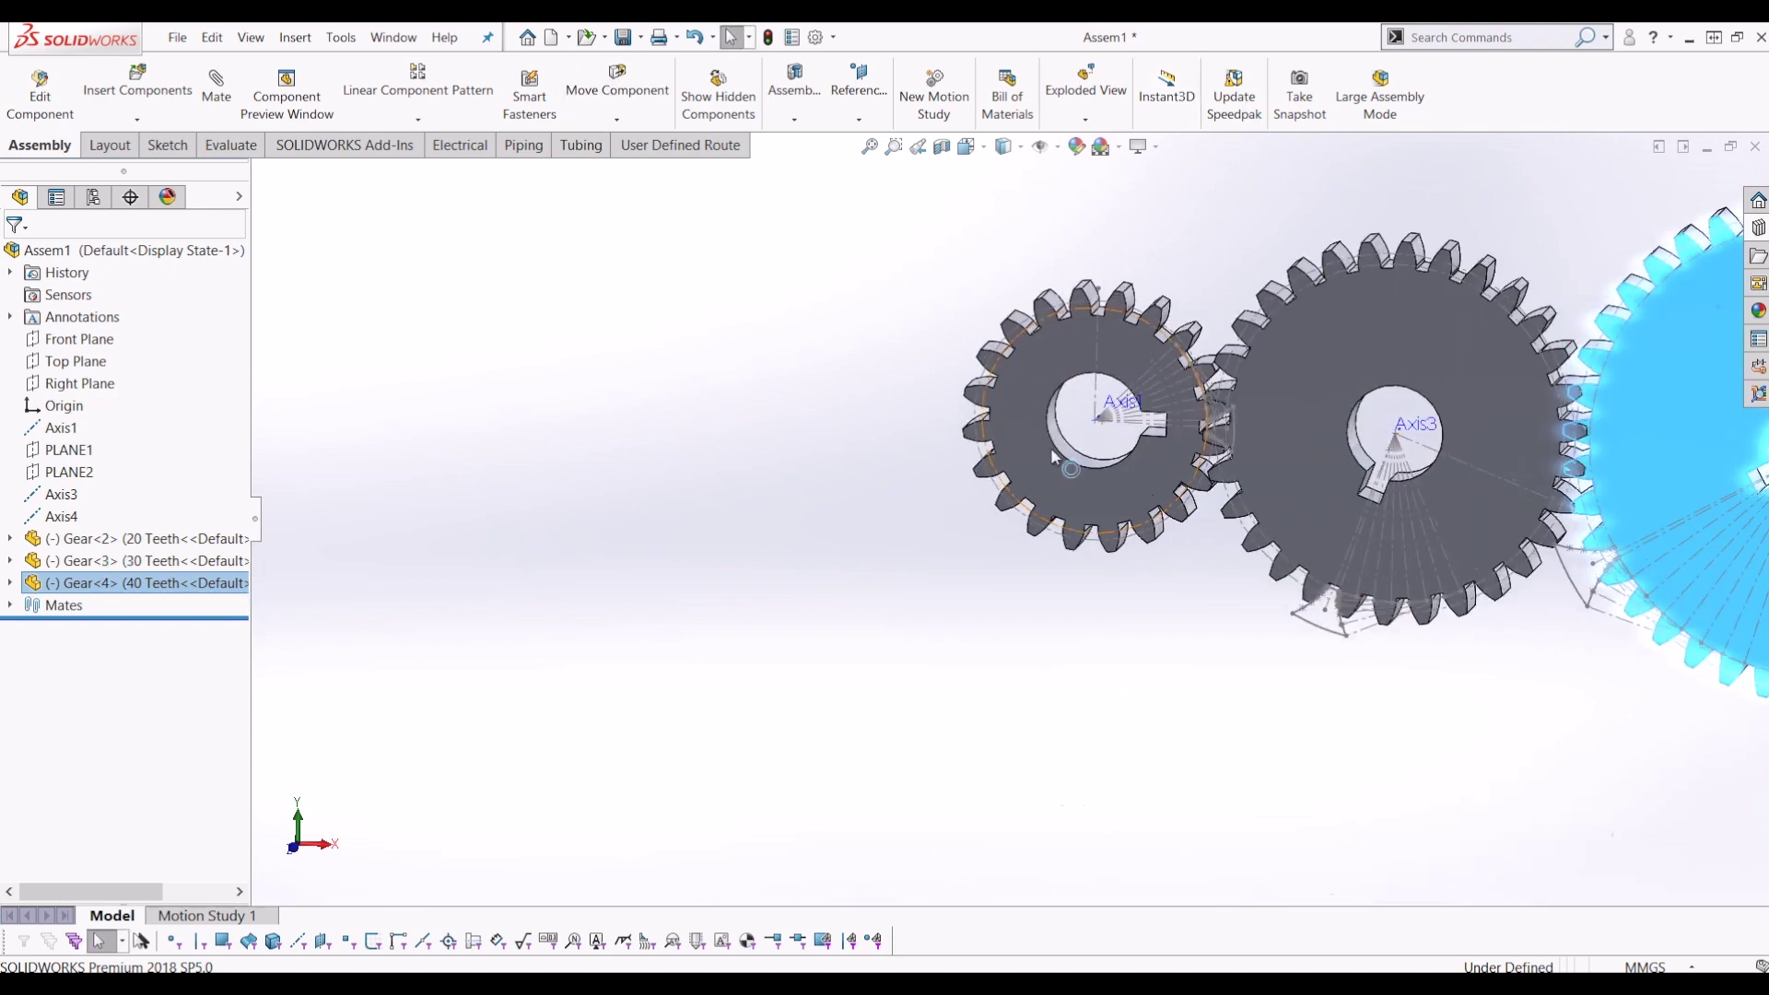
click(1169, 615)
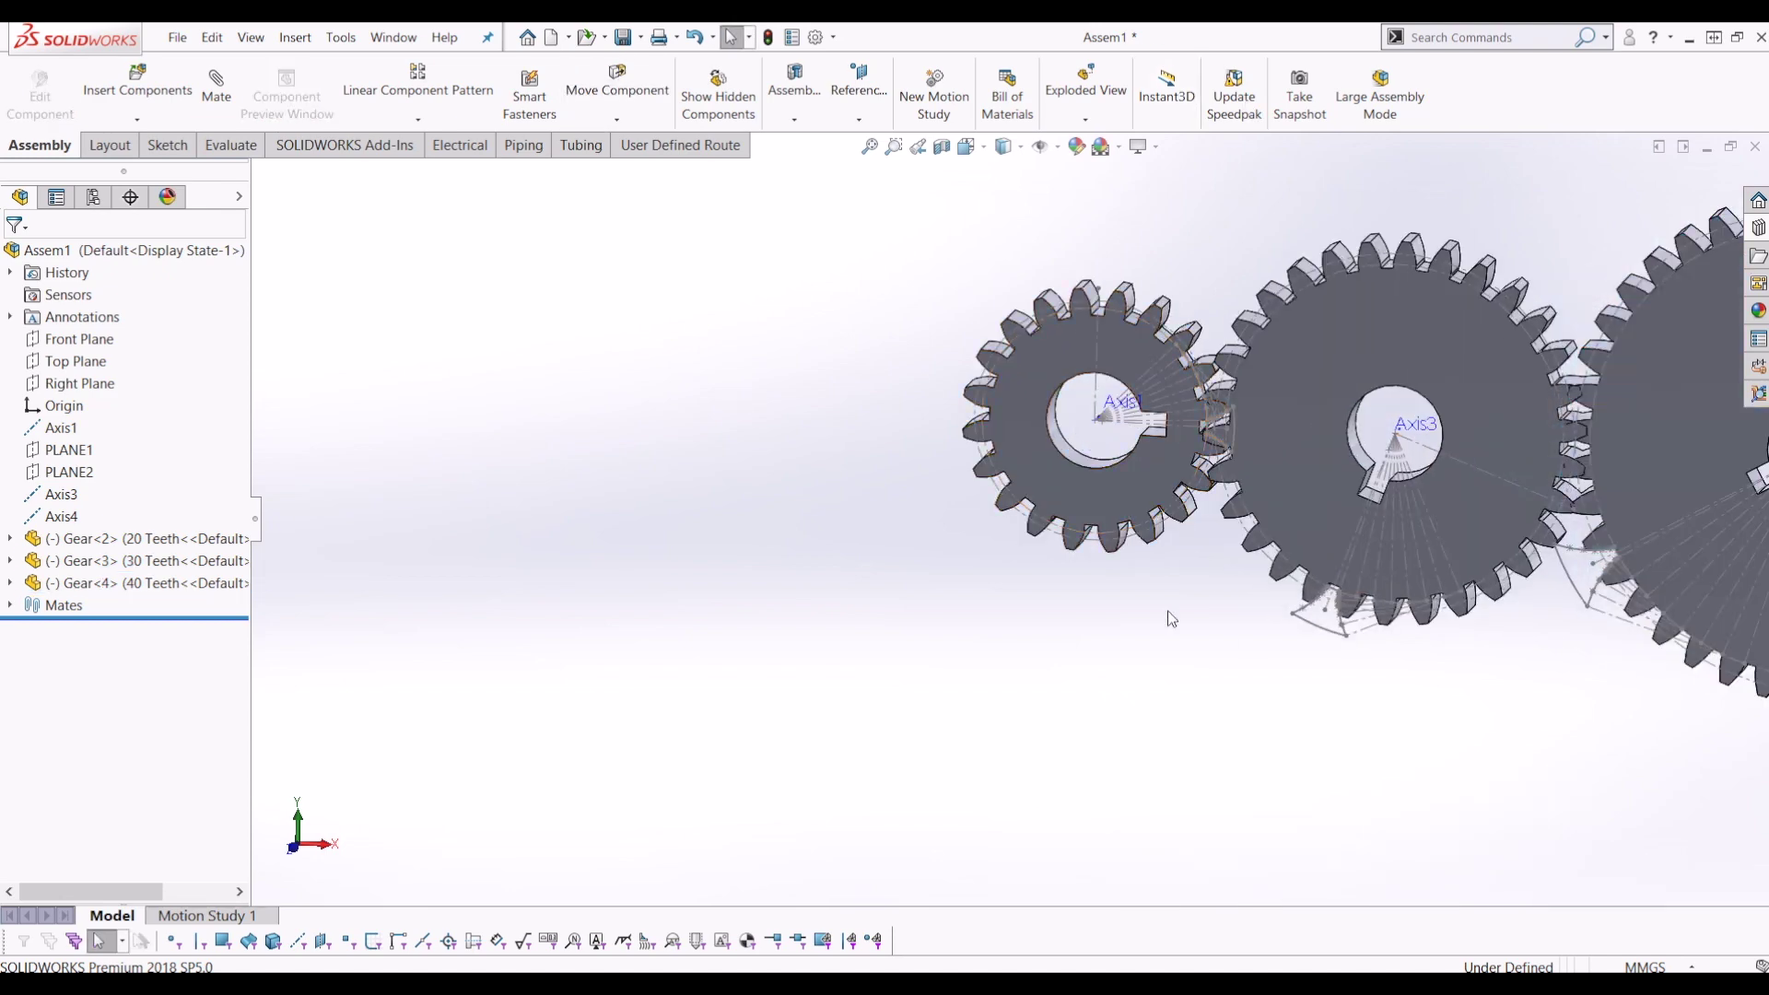
Rotate the 30-tooth gear on Axis3 in small amounts until its teeth mesh with the Axis1 gear without overlapping.
scroll(1169, 616, up, 3)
scroll(936, 577, down, 5)
scroll(1307, 403, down, 3)
drag(1312, 373, 1351, 367)
scroll(1351, 367, down, 3)
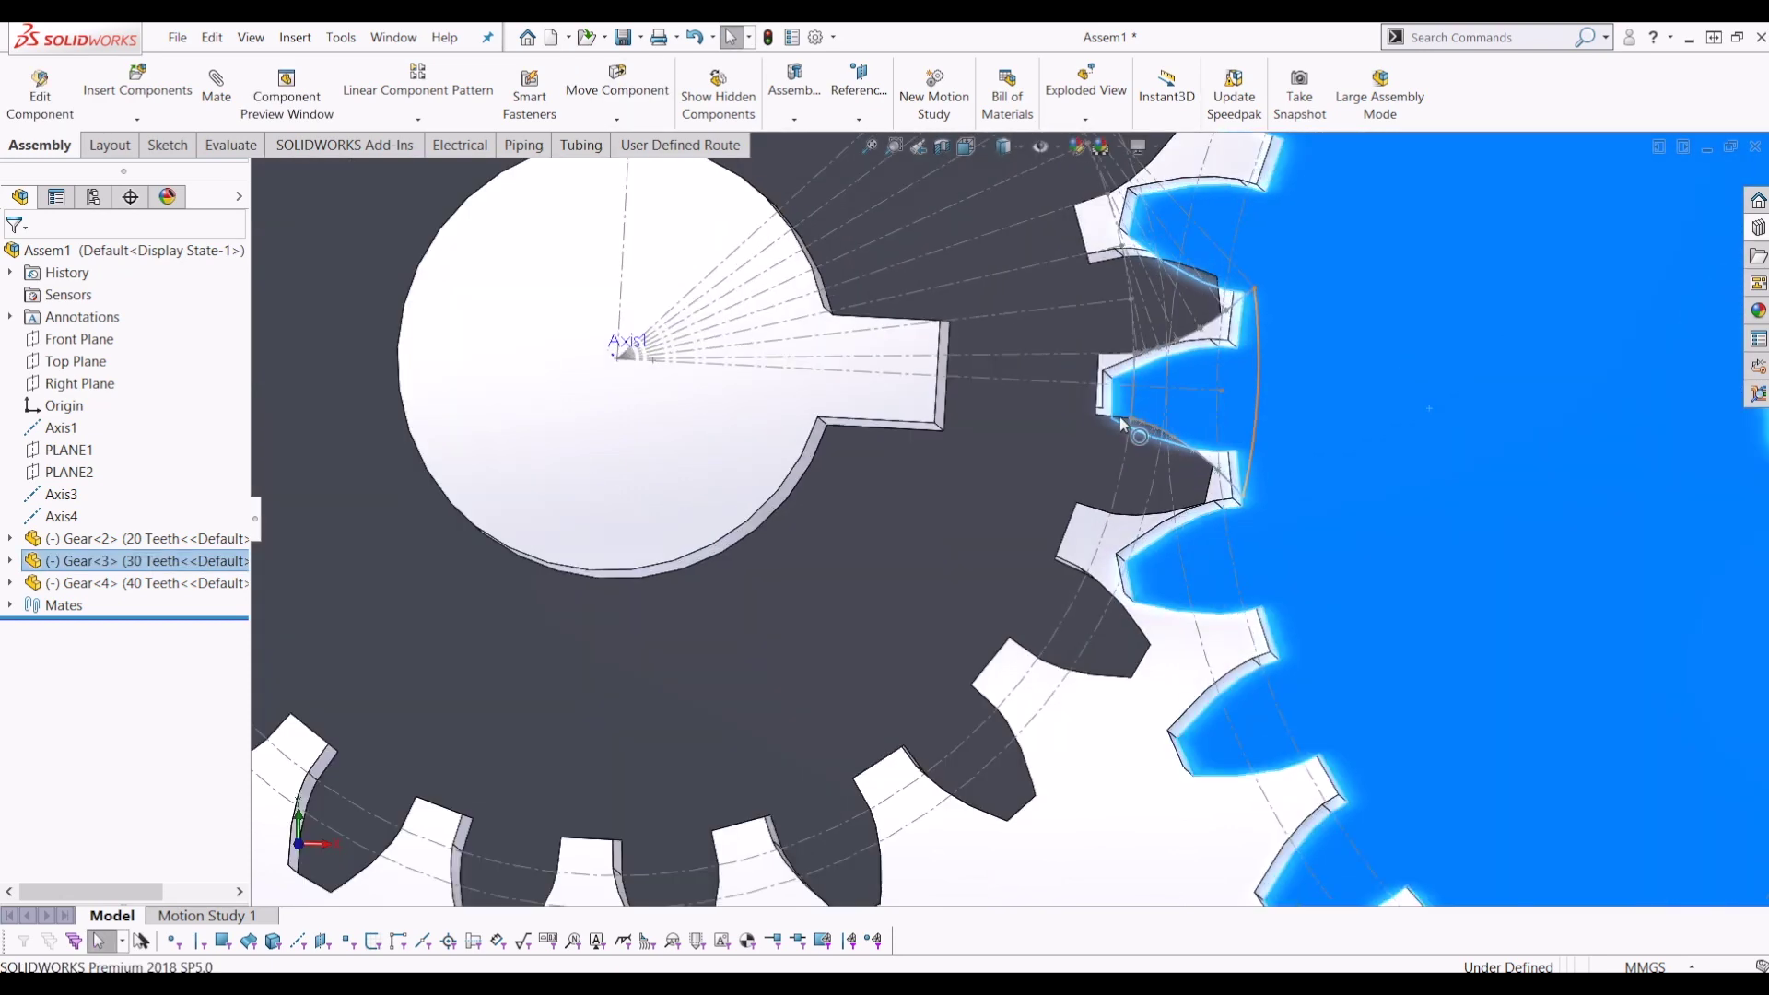
click(1121, 483)
click(1491, 346)
scroll(1169, 413, down, 3)
drag(1161, 409, 1167, 393)
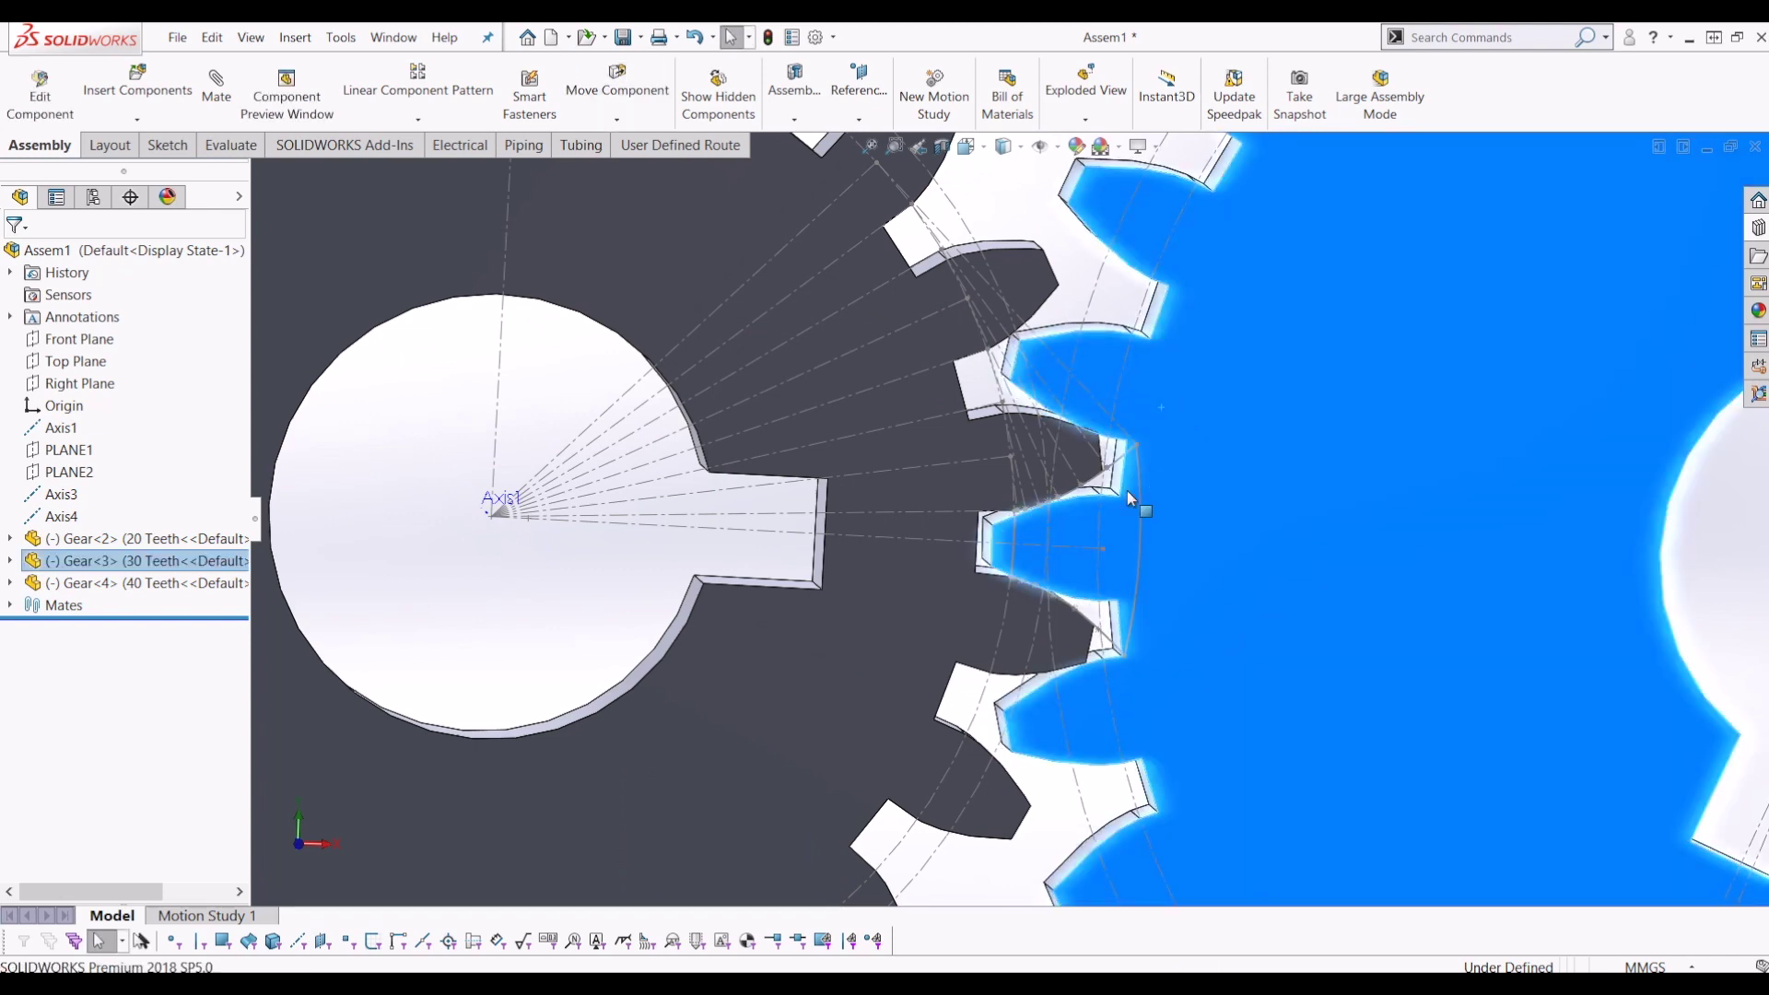
scroll(1089, 498, down, 3)
drag(1118, 569, 1117, 570)
key(Escape)
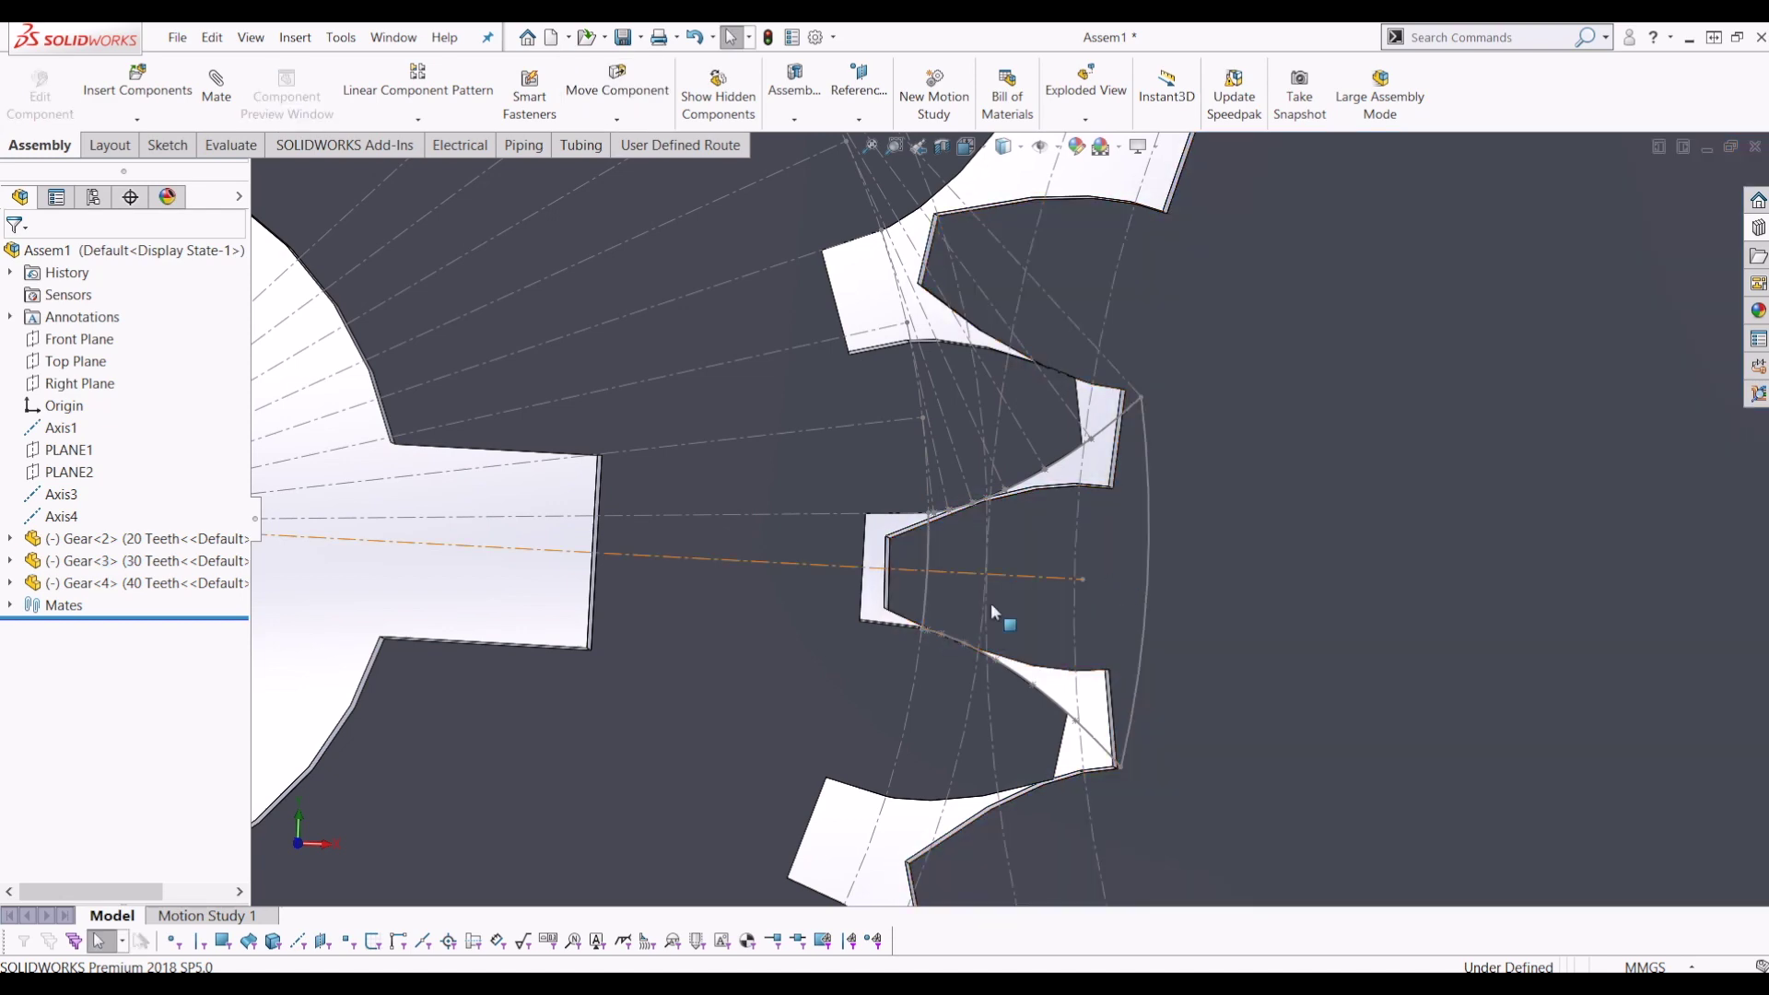
Orient the assembly to the Front view and examine the tooth contact and pitch circles between the Axis1 and Axis3 gears.
scroll(994, 699, up, 6)
scroll(996, 679, up, 4)
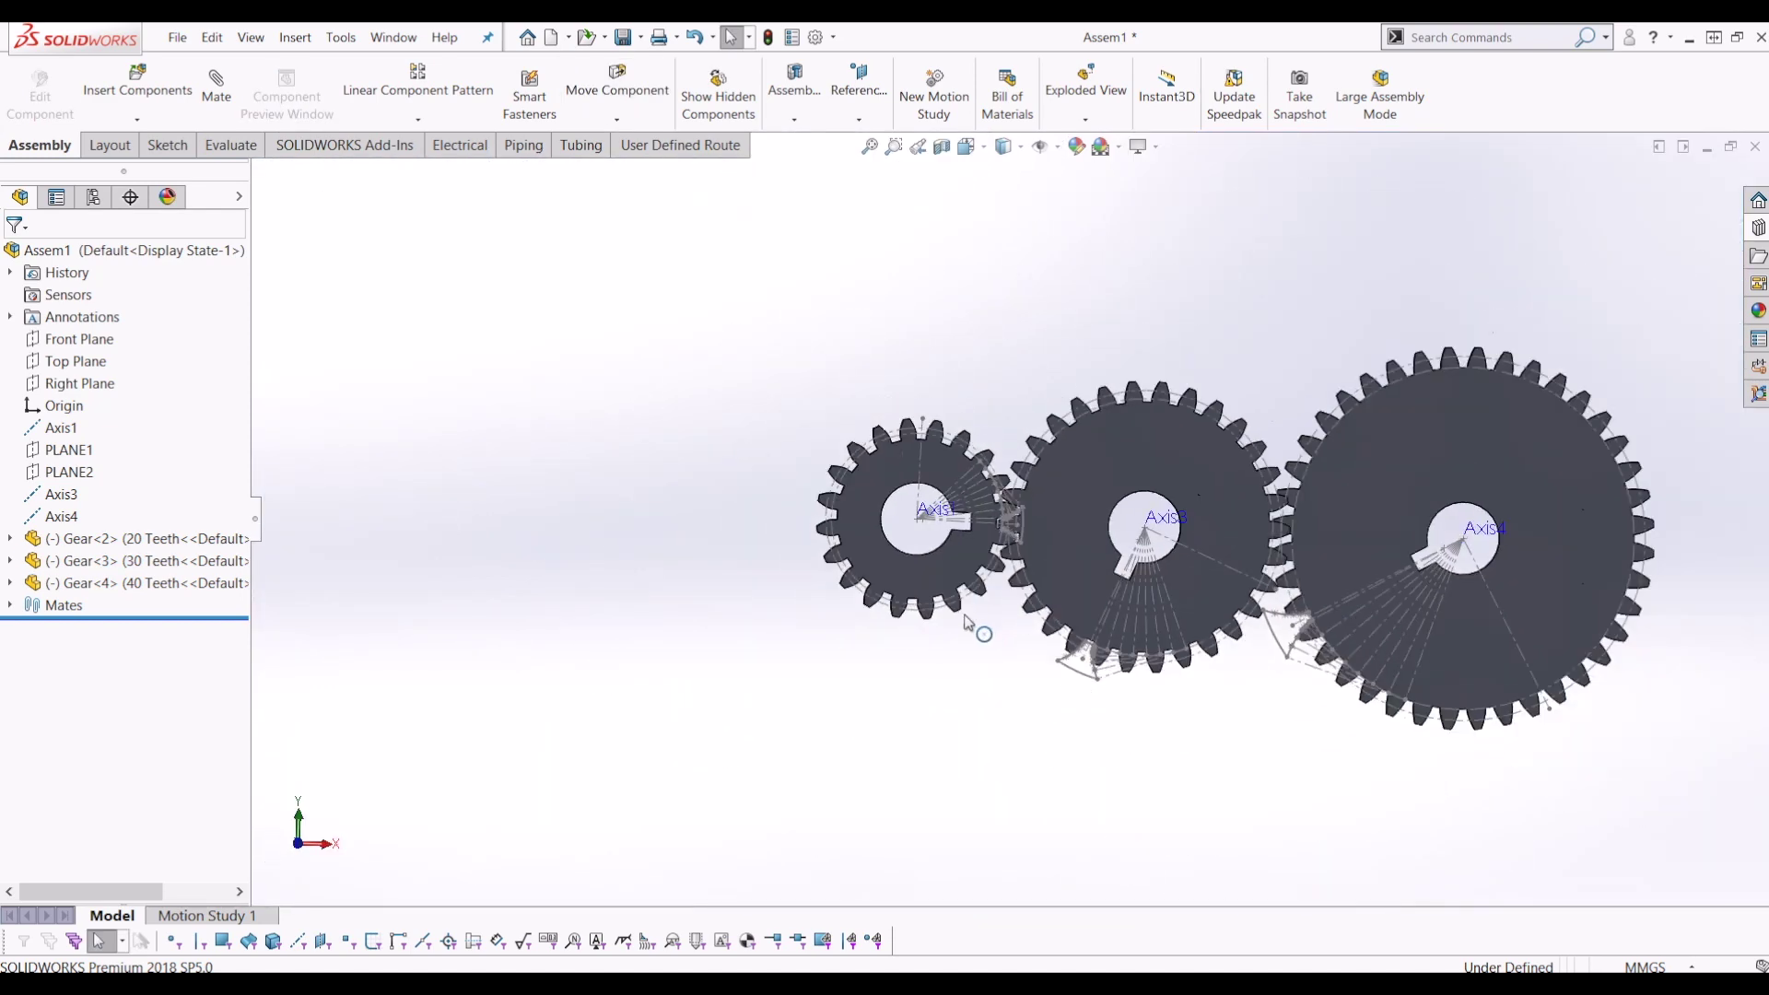
scroll(857, 627, down, 3)
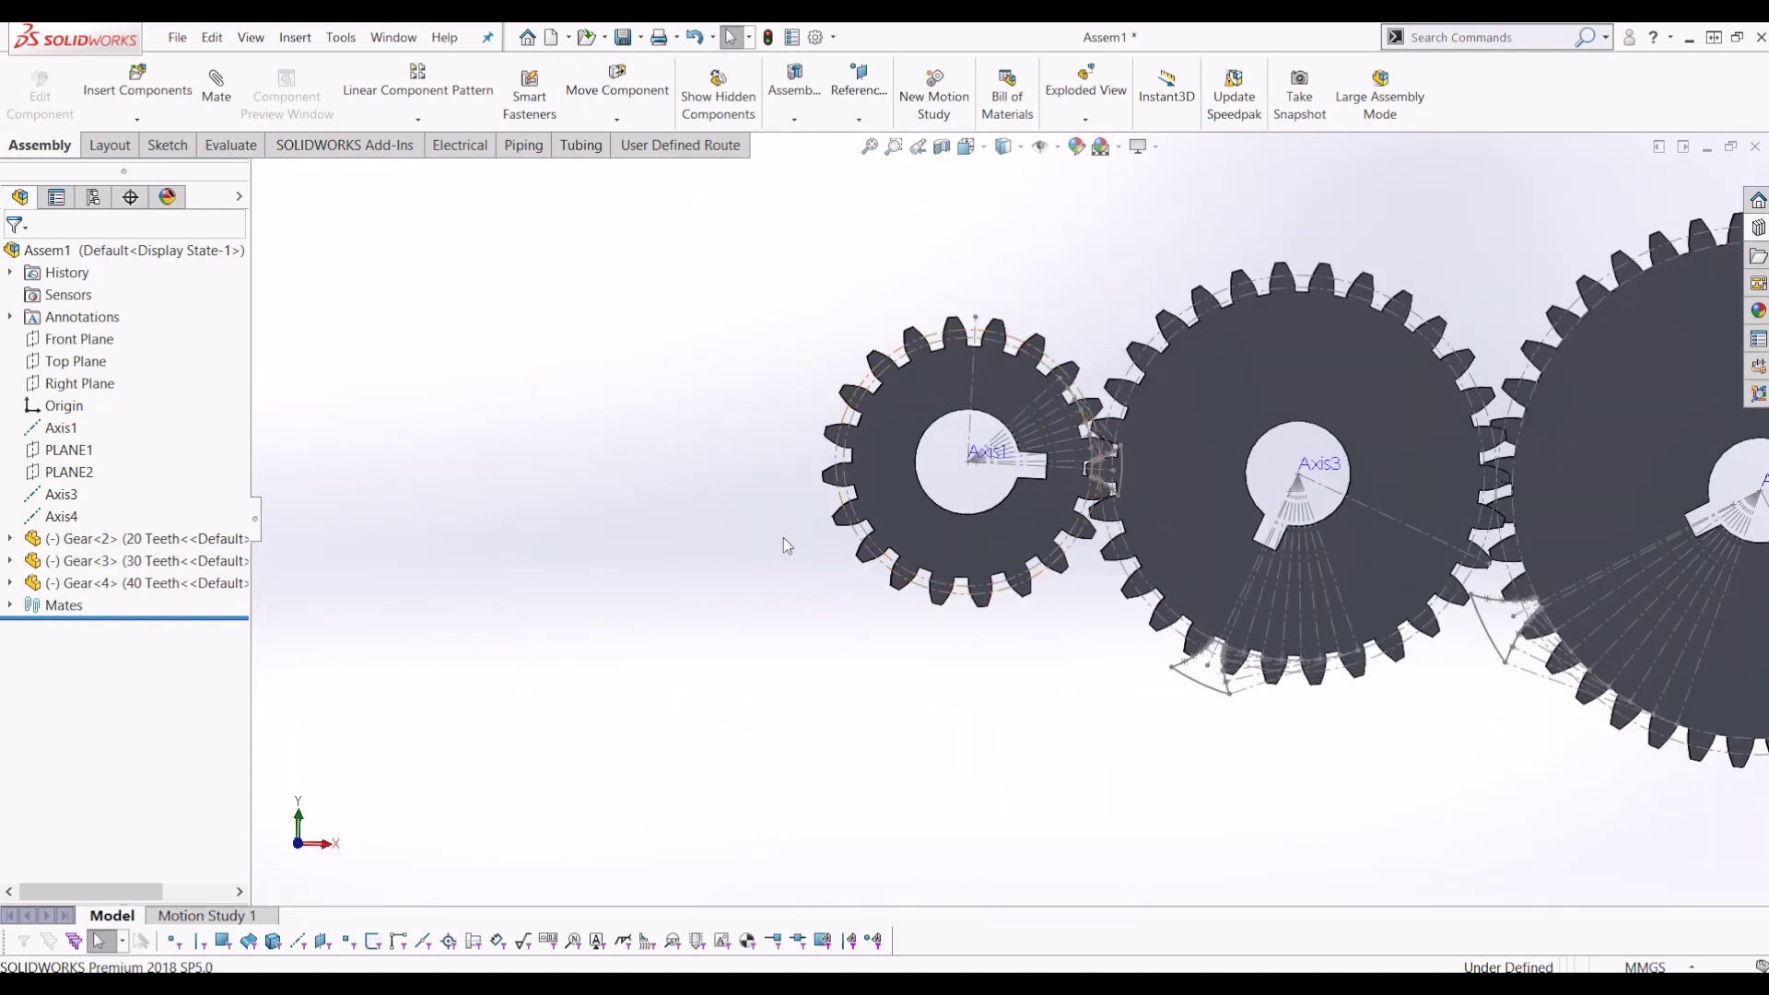
key(space)
click(631, 586)
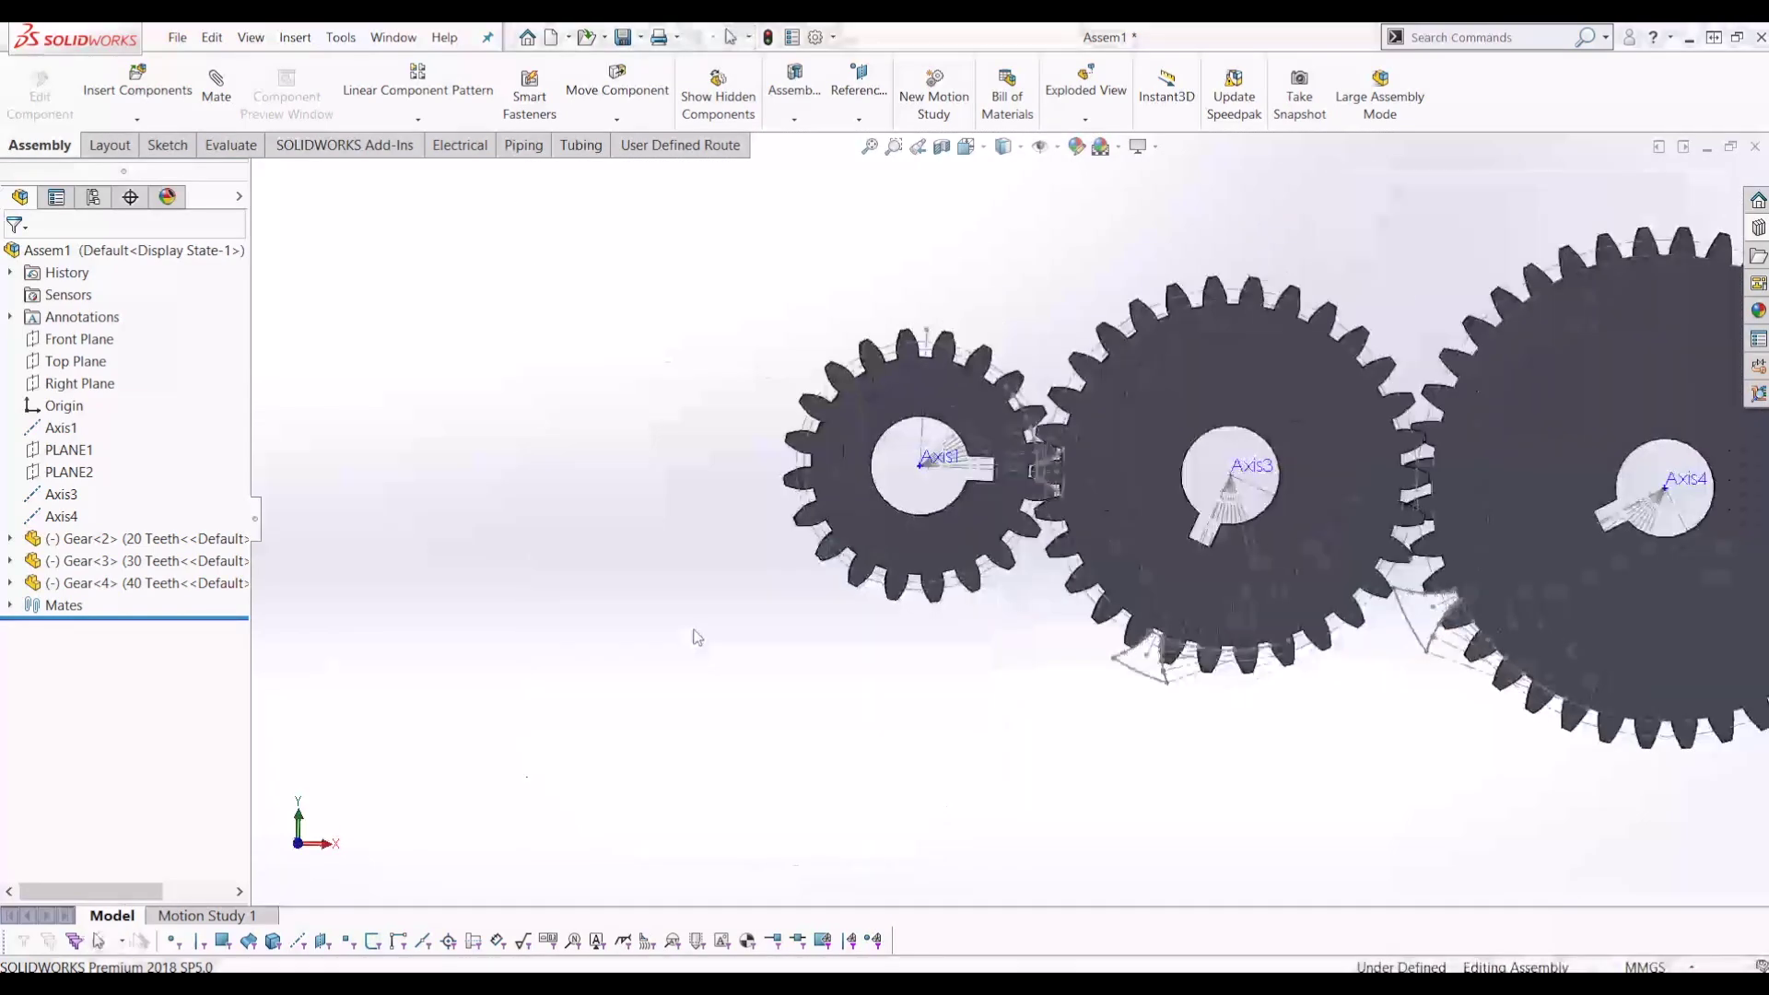
scroll(649, 581, down, 3)
scroll(1198, 433, down, 8)
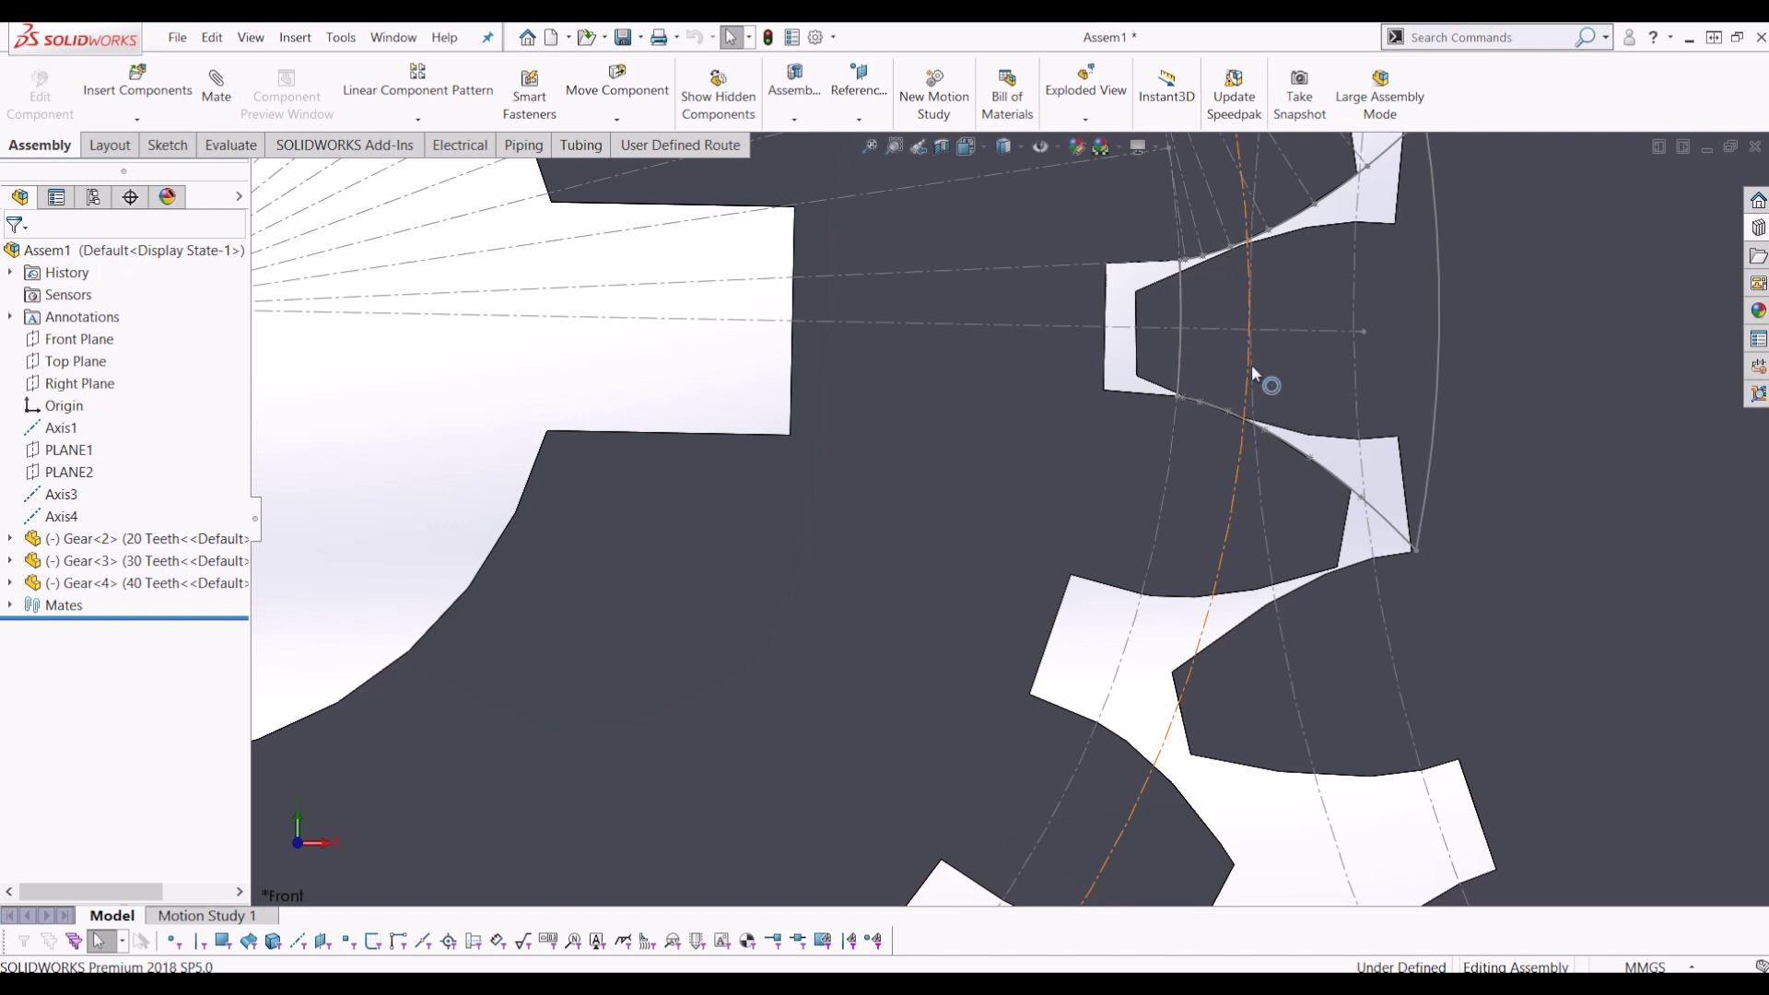
scroll(1254, 365, up, 6)
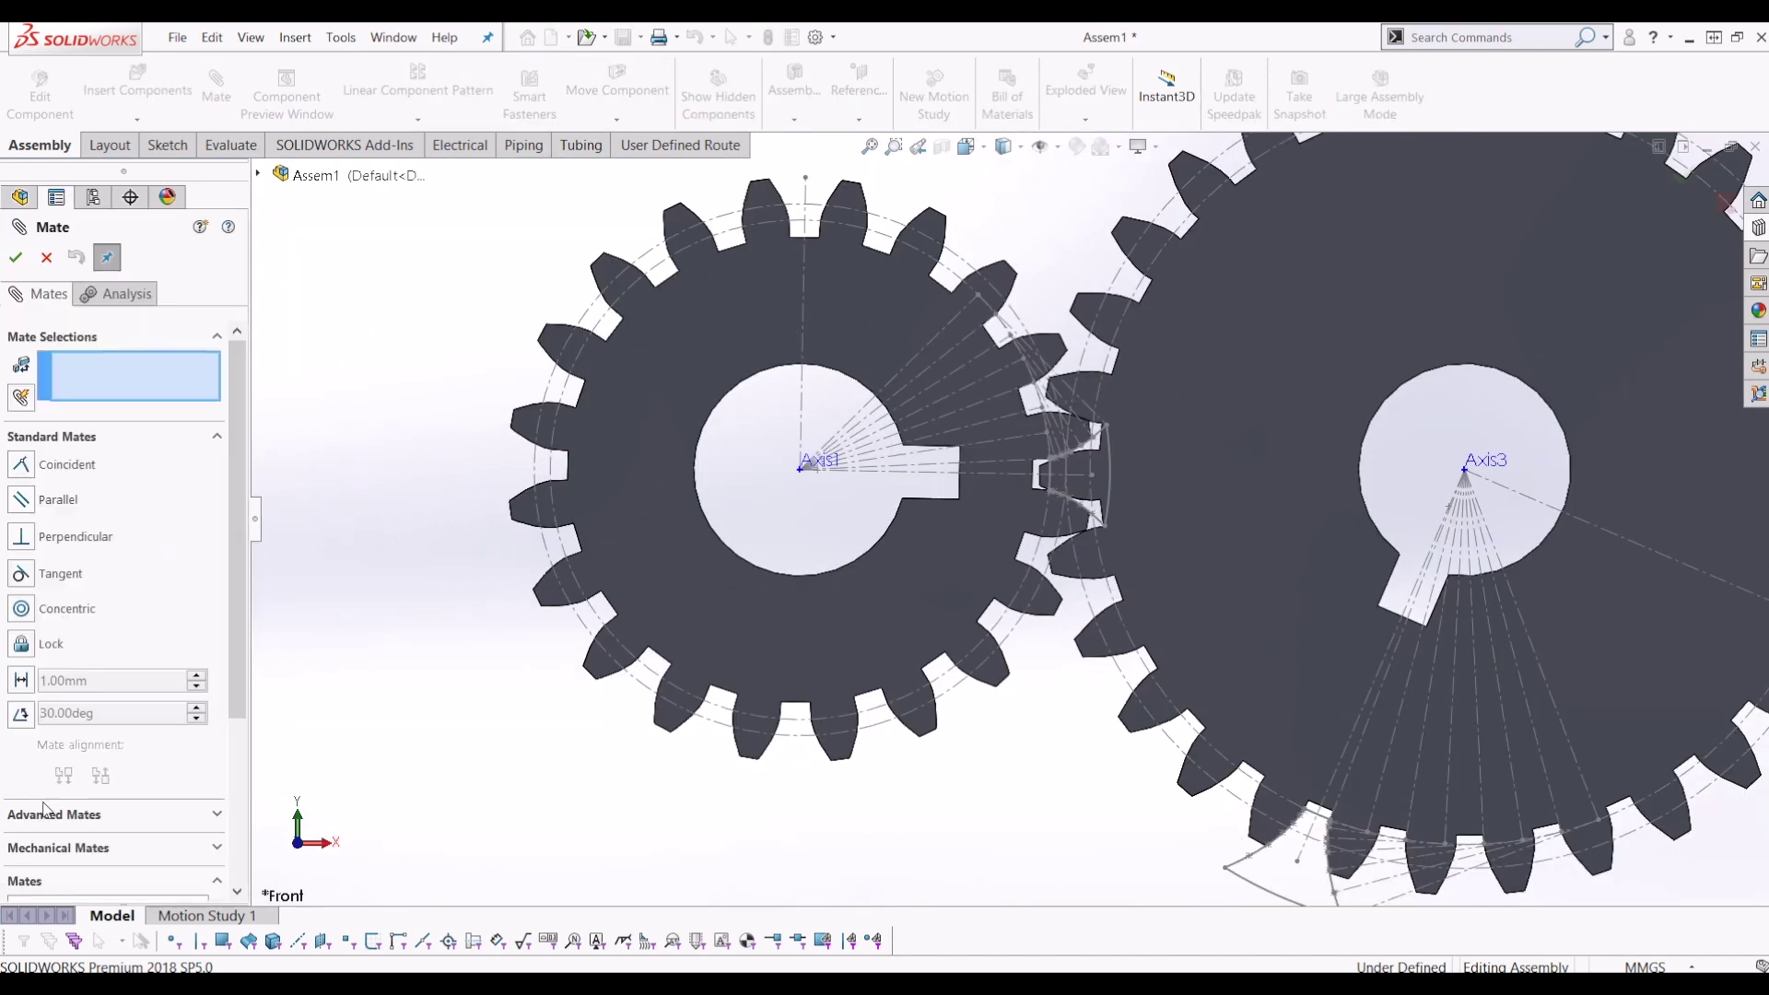
Add a Gear mechanical mate between the pitch circles of the Axis1 and Axis3 gears with a 50 mm to 75 mm ratio.
click(43, 847)
scroll(59, 742, down, 5)
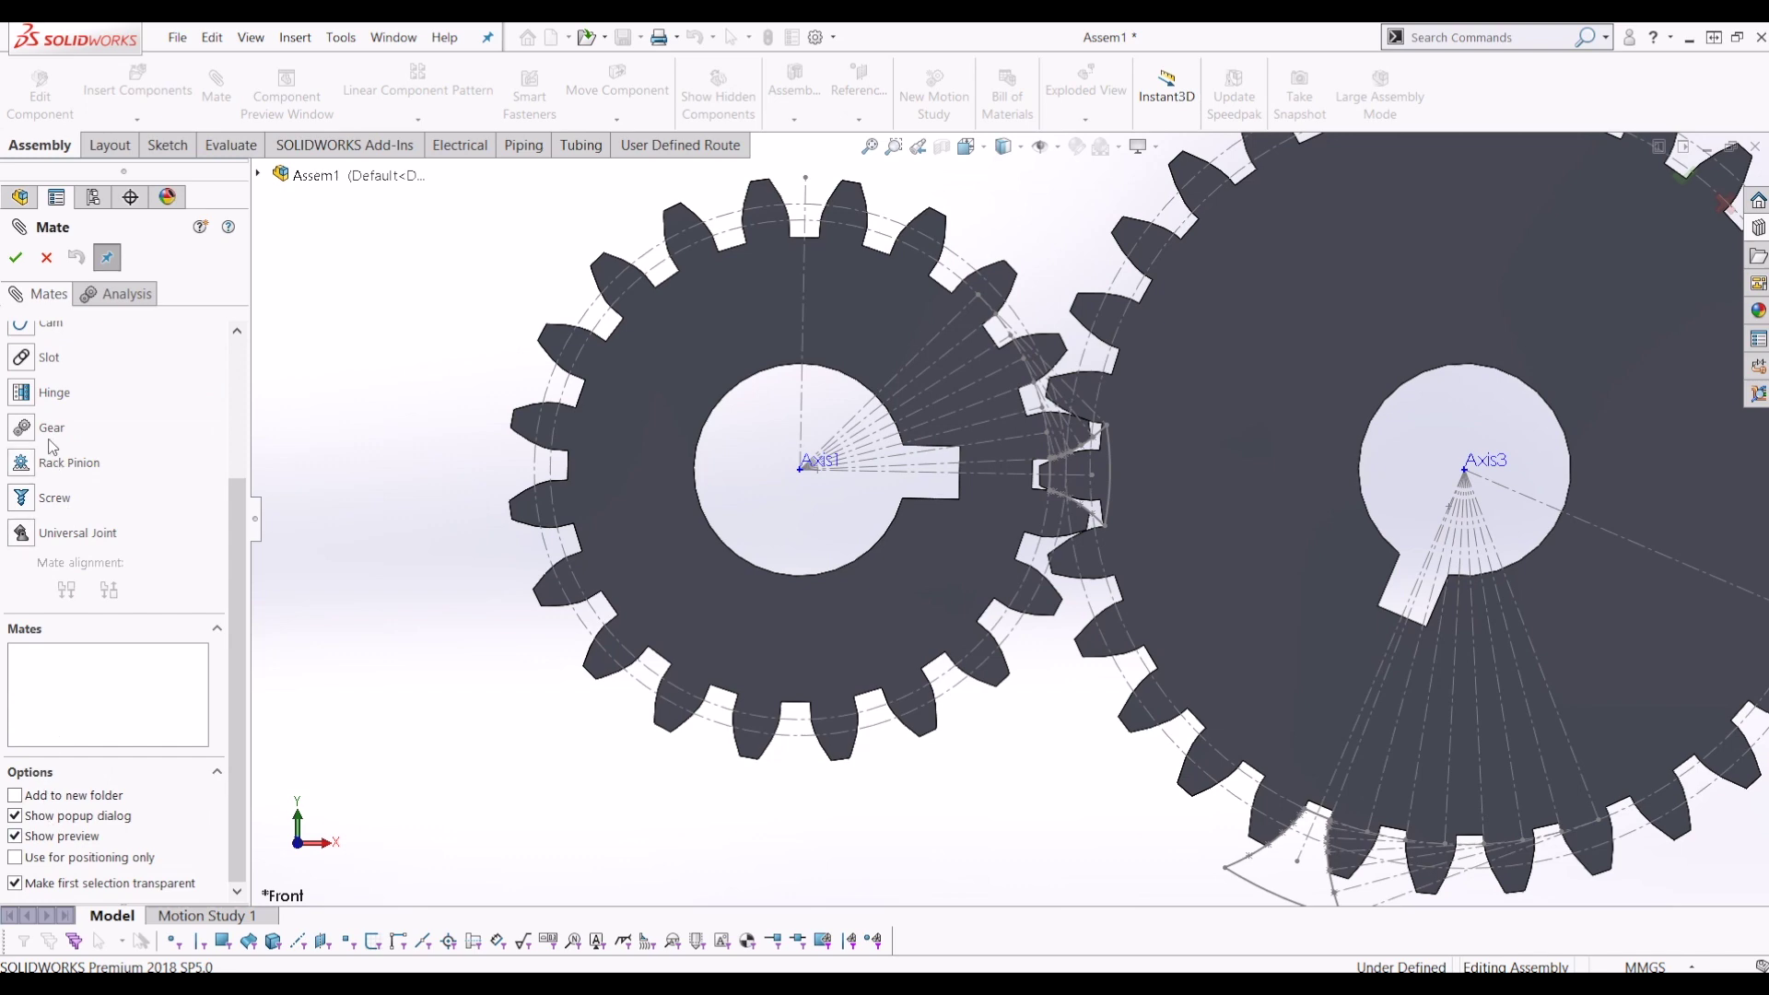
scroll(42, 412, up, 3)
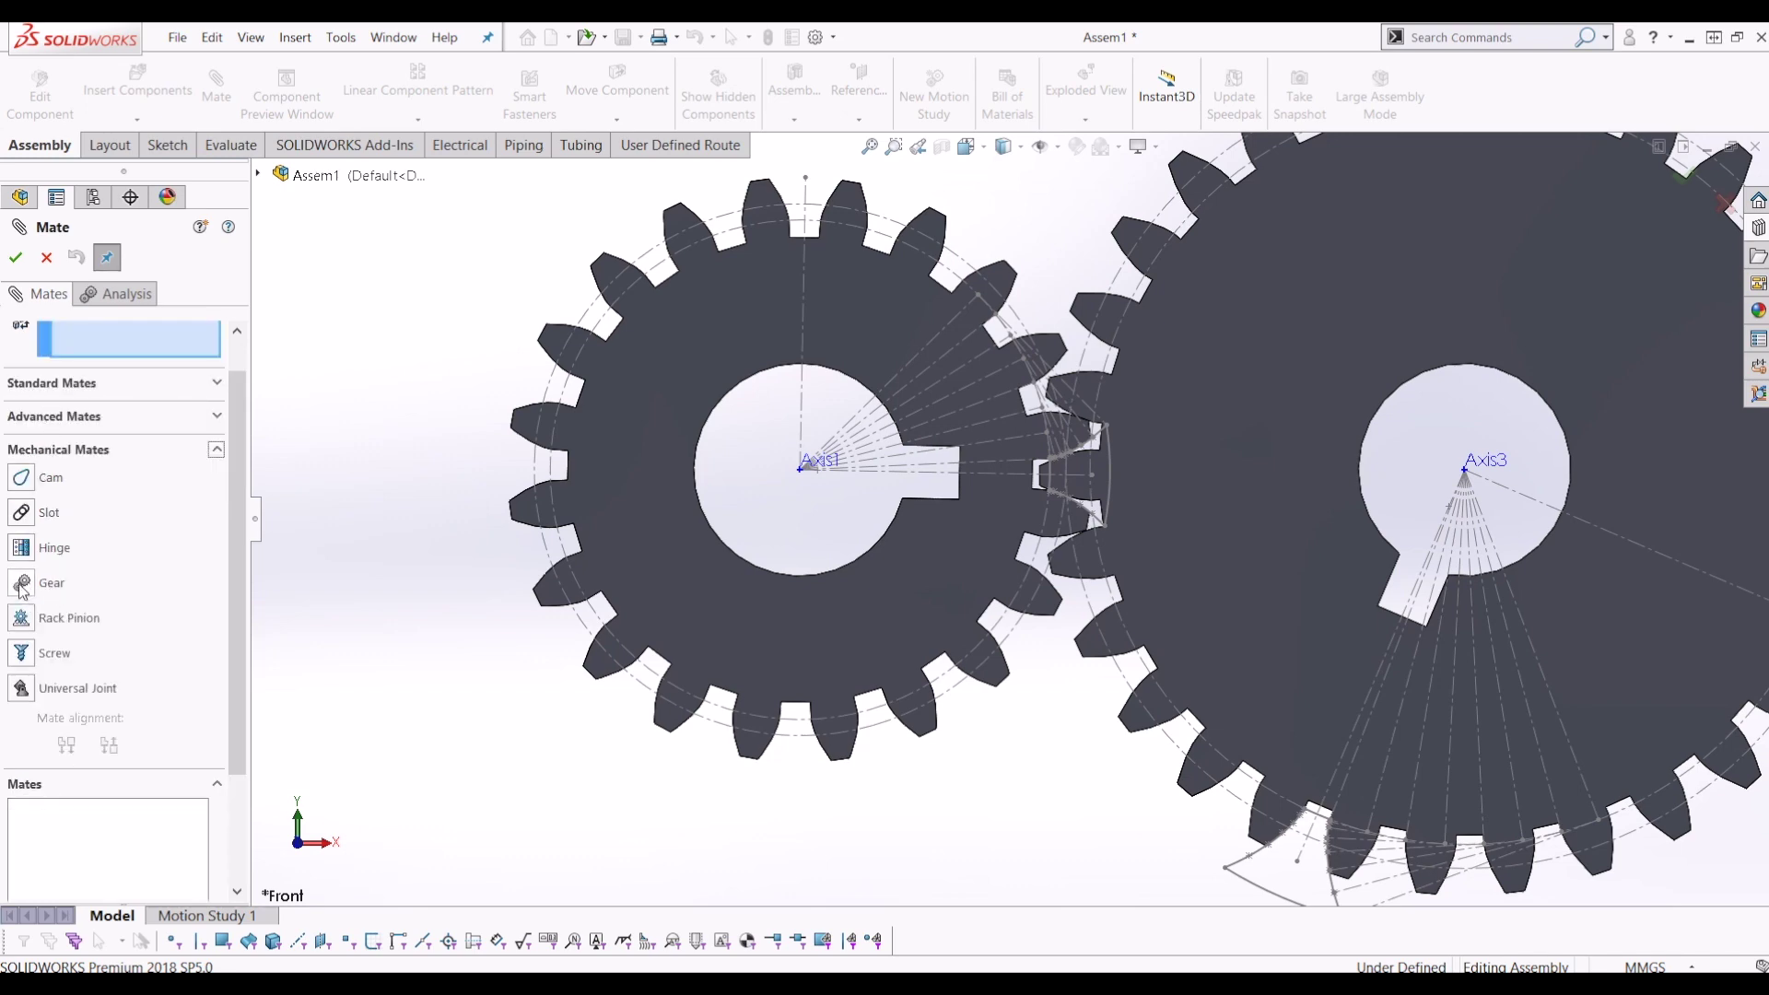
click(19, 584)
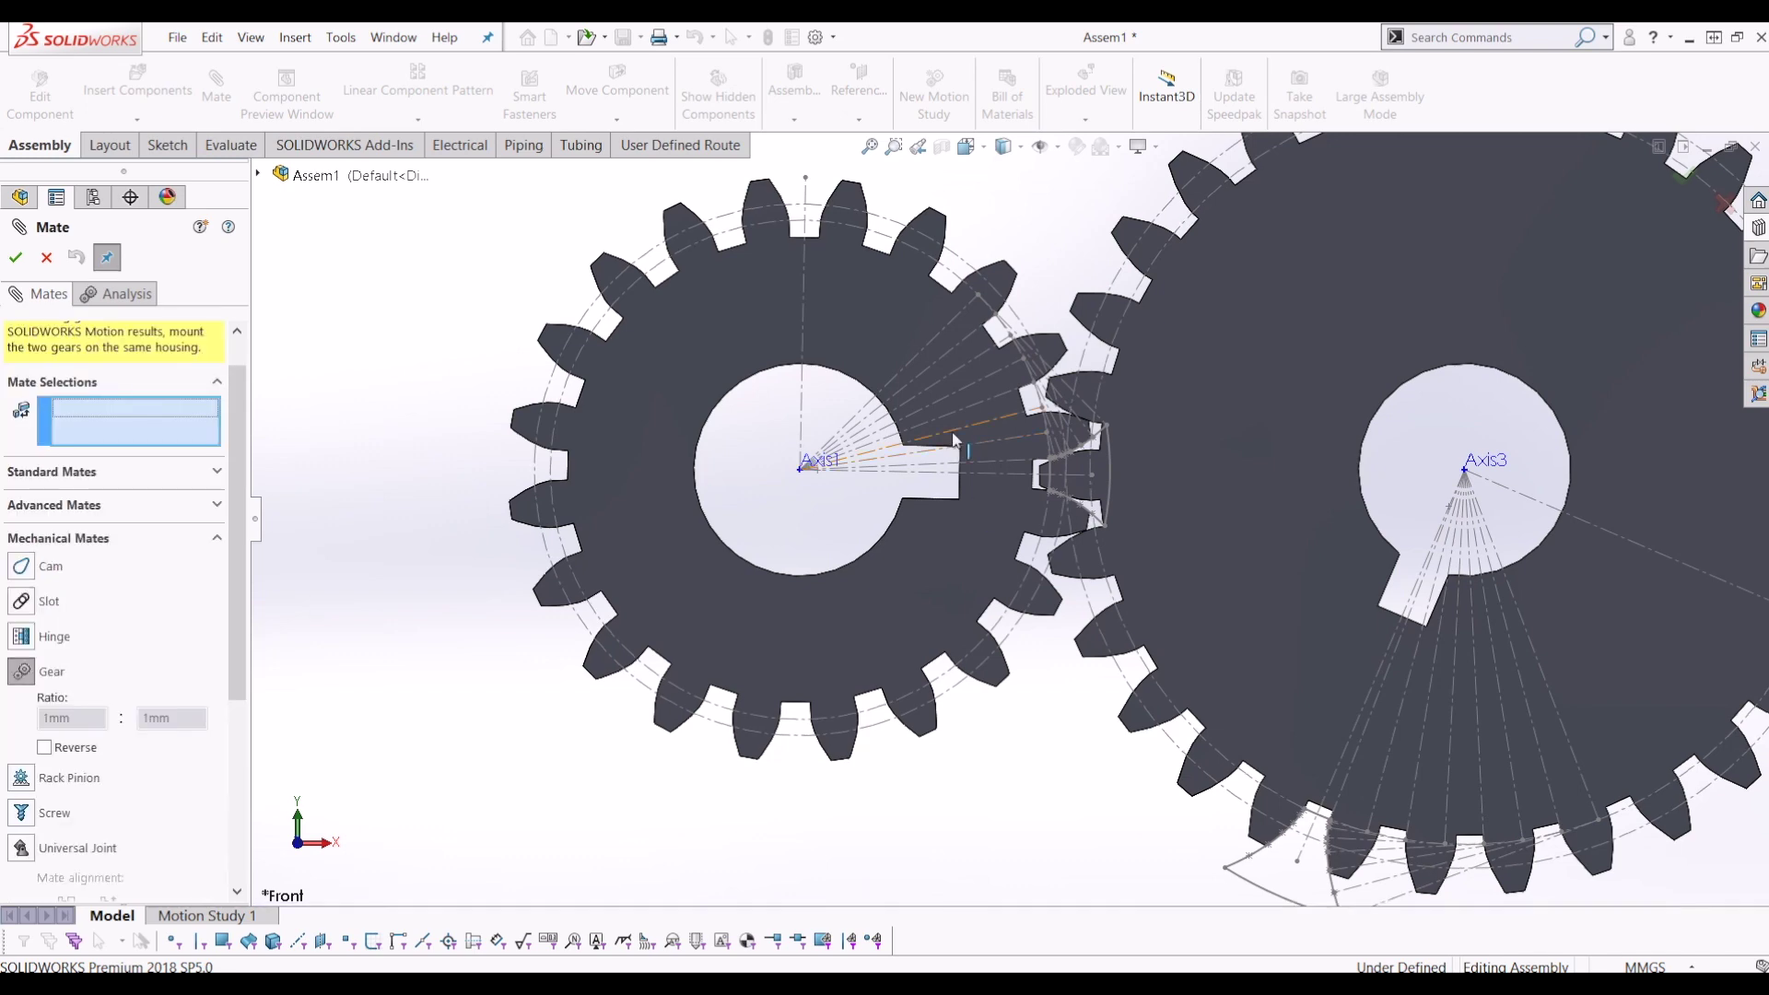
scroll(955, 440, down, 5)
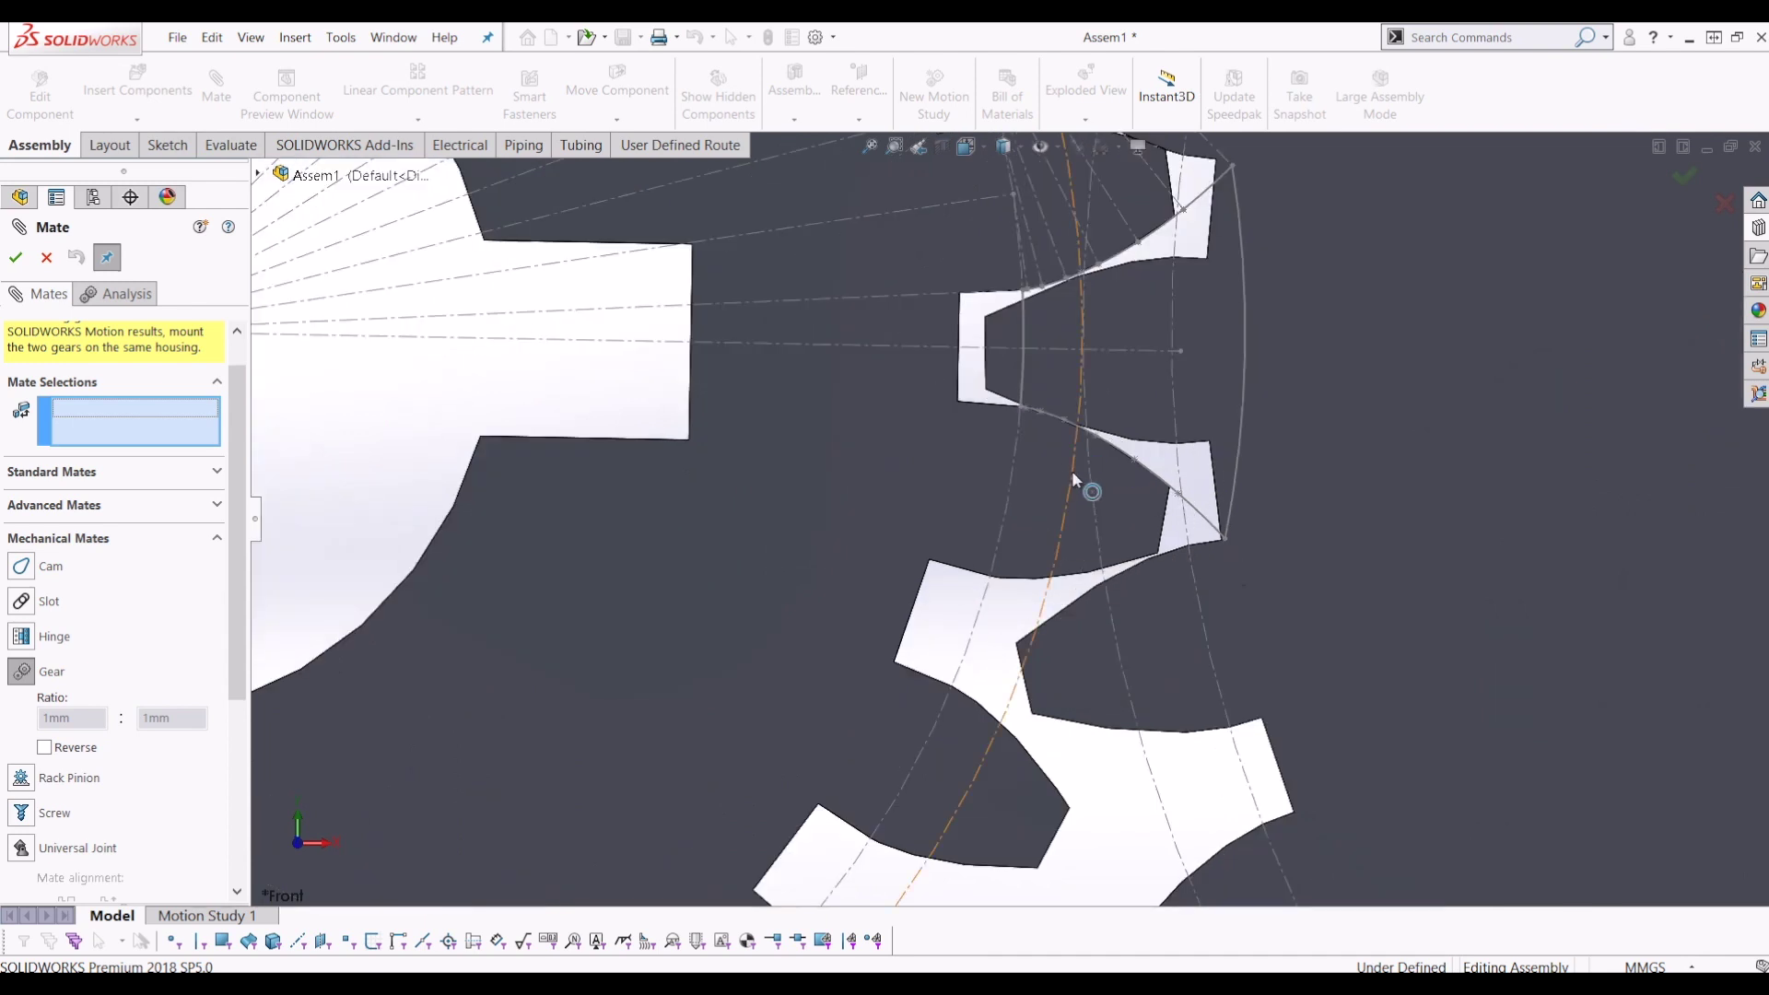
click(1082, 479)
click(1089, 489)
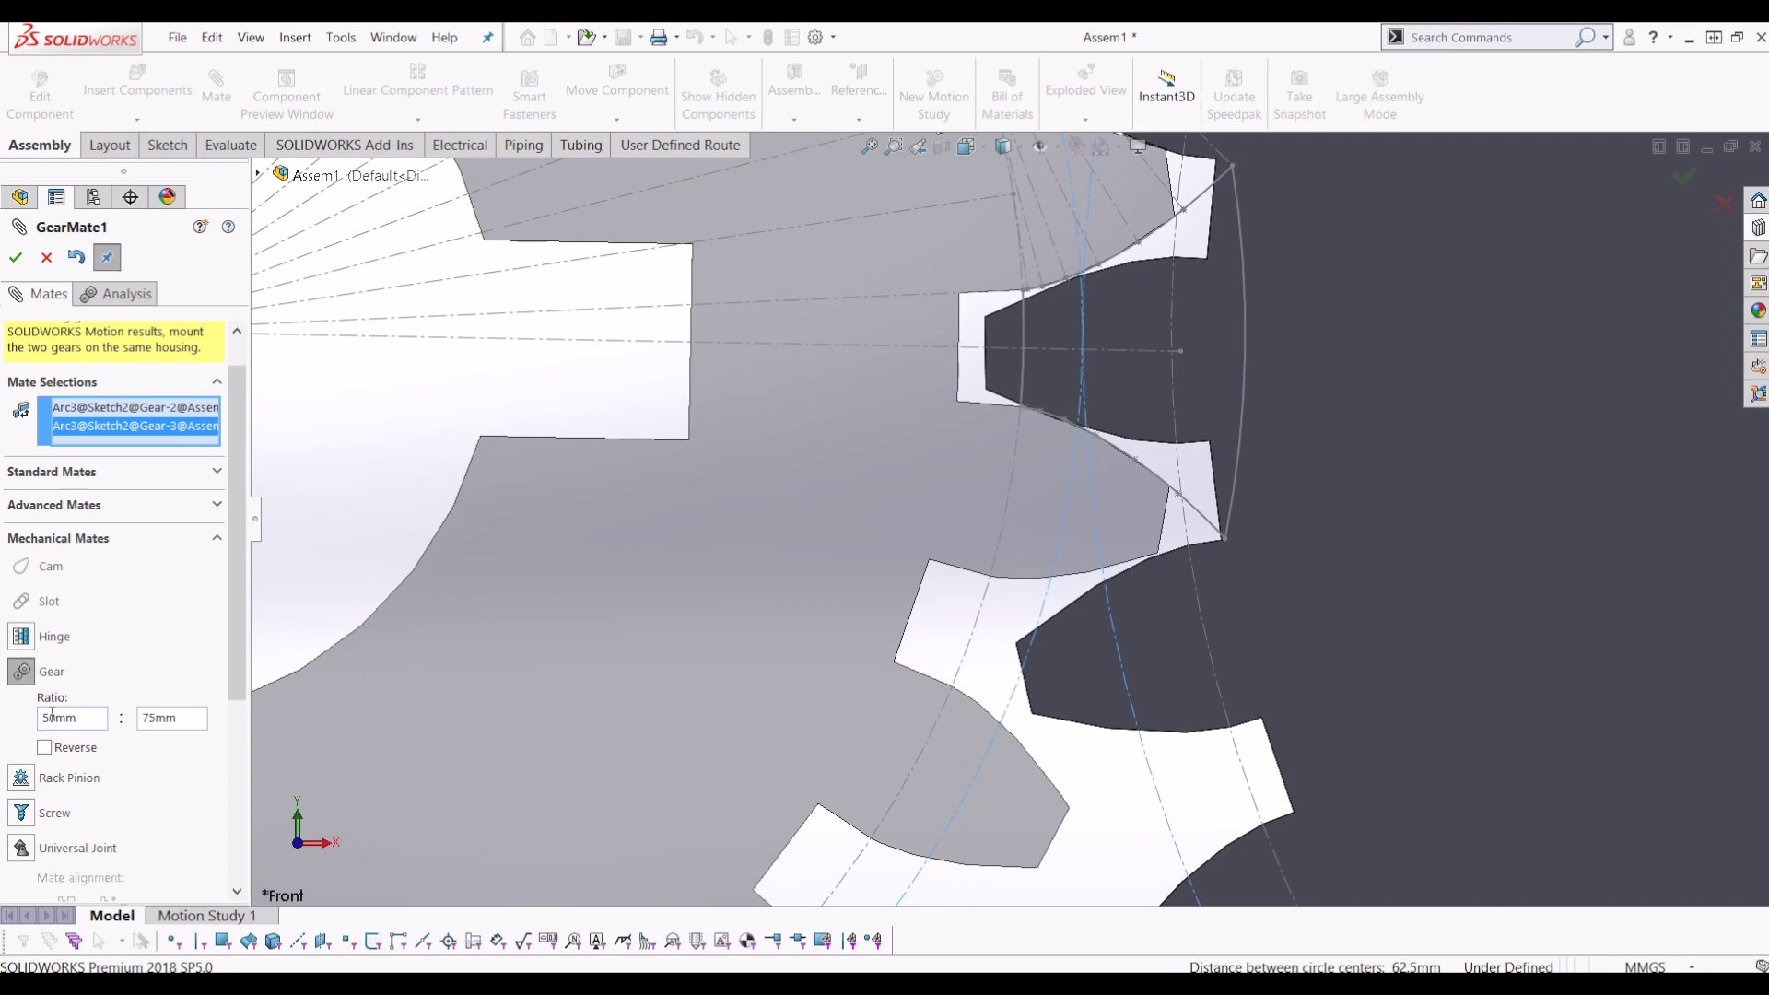
scroll(983, 533, up, 4)
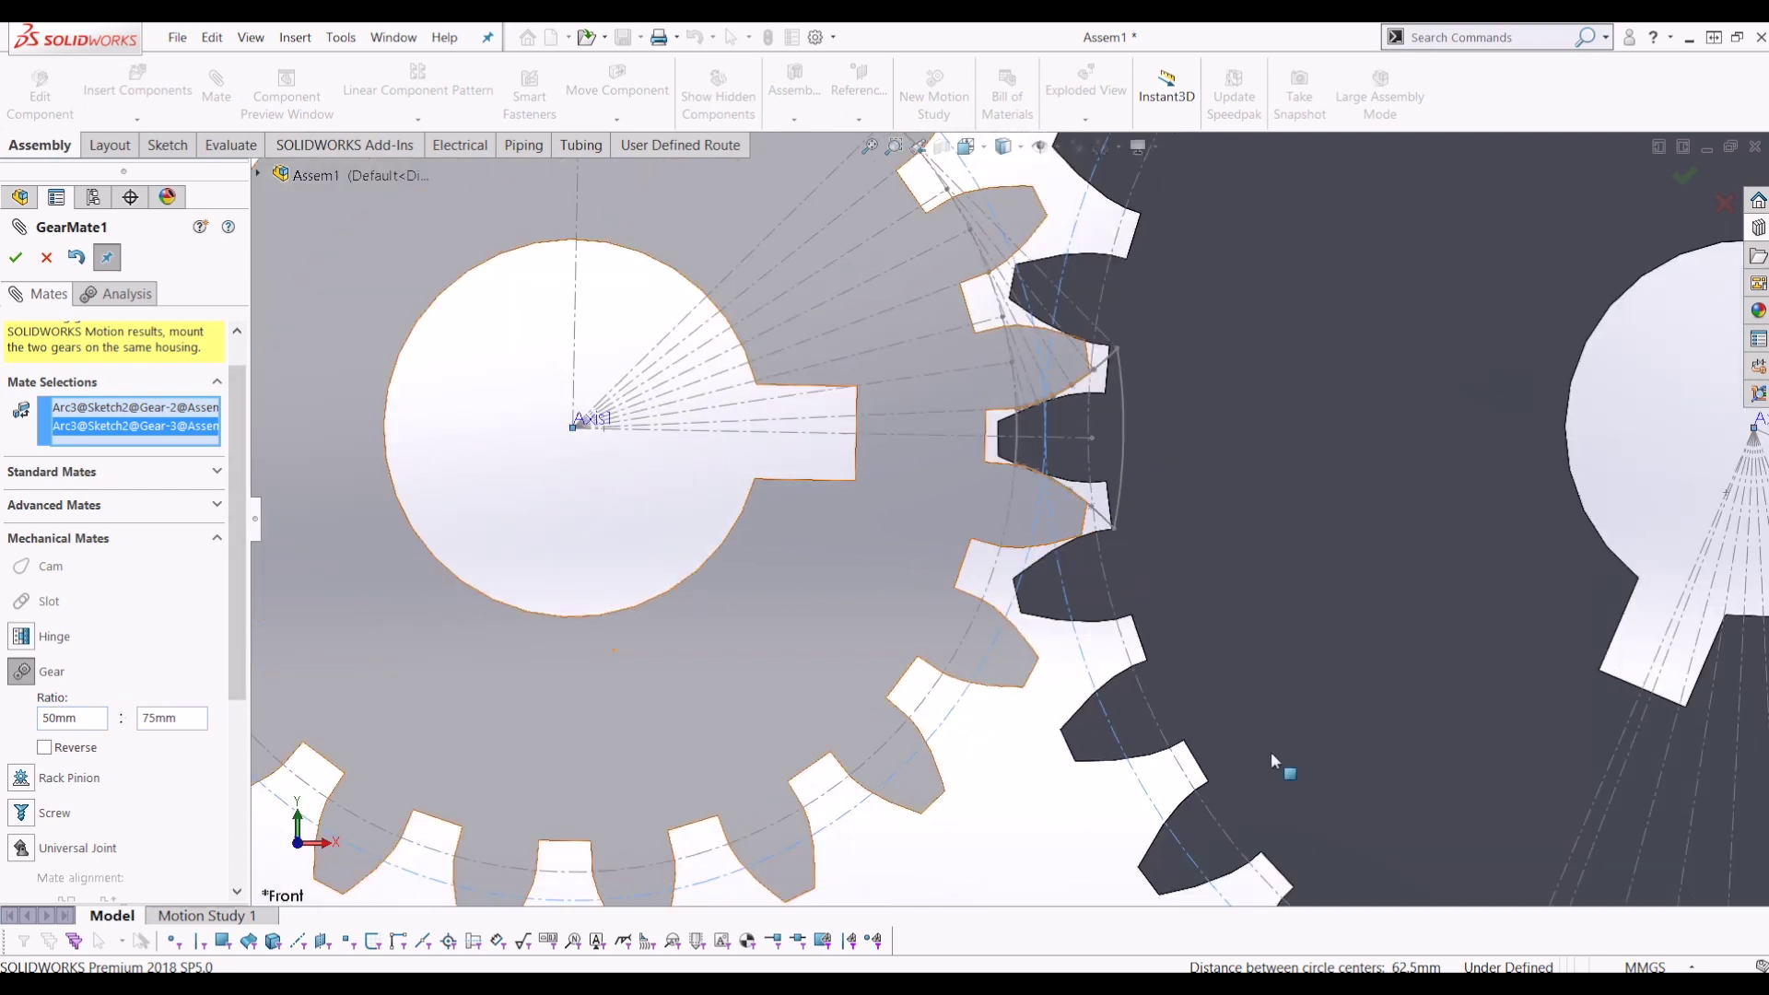
scroll(1270, 752, up, 2)
click(15, 259)
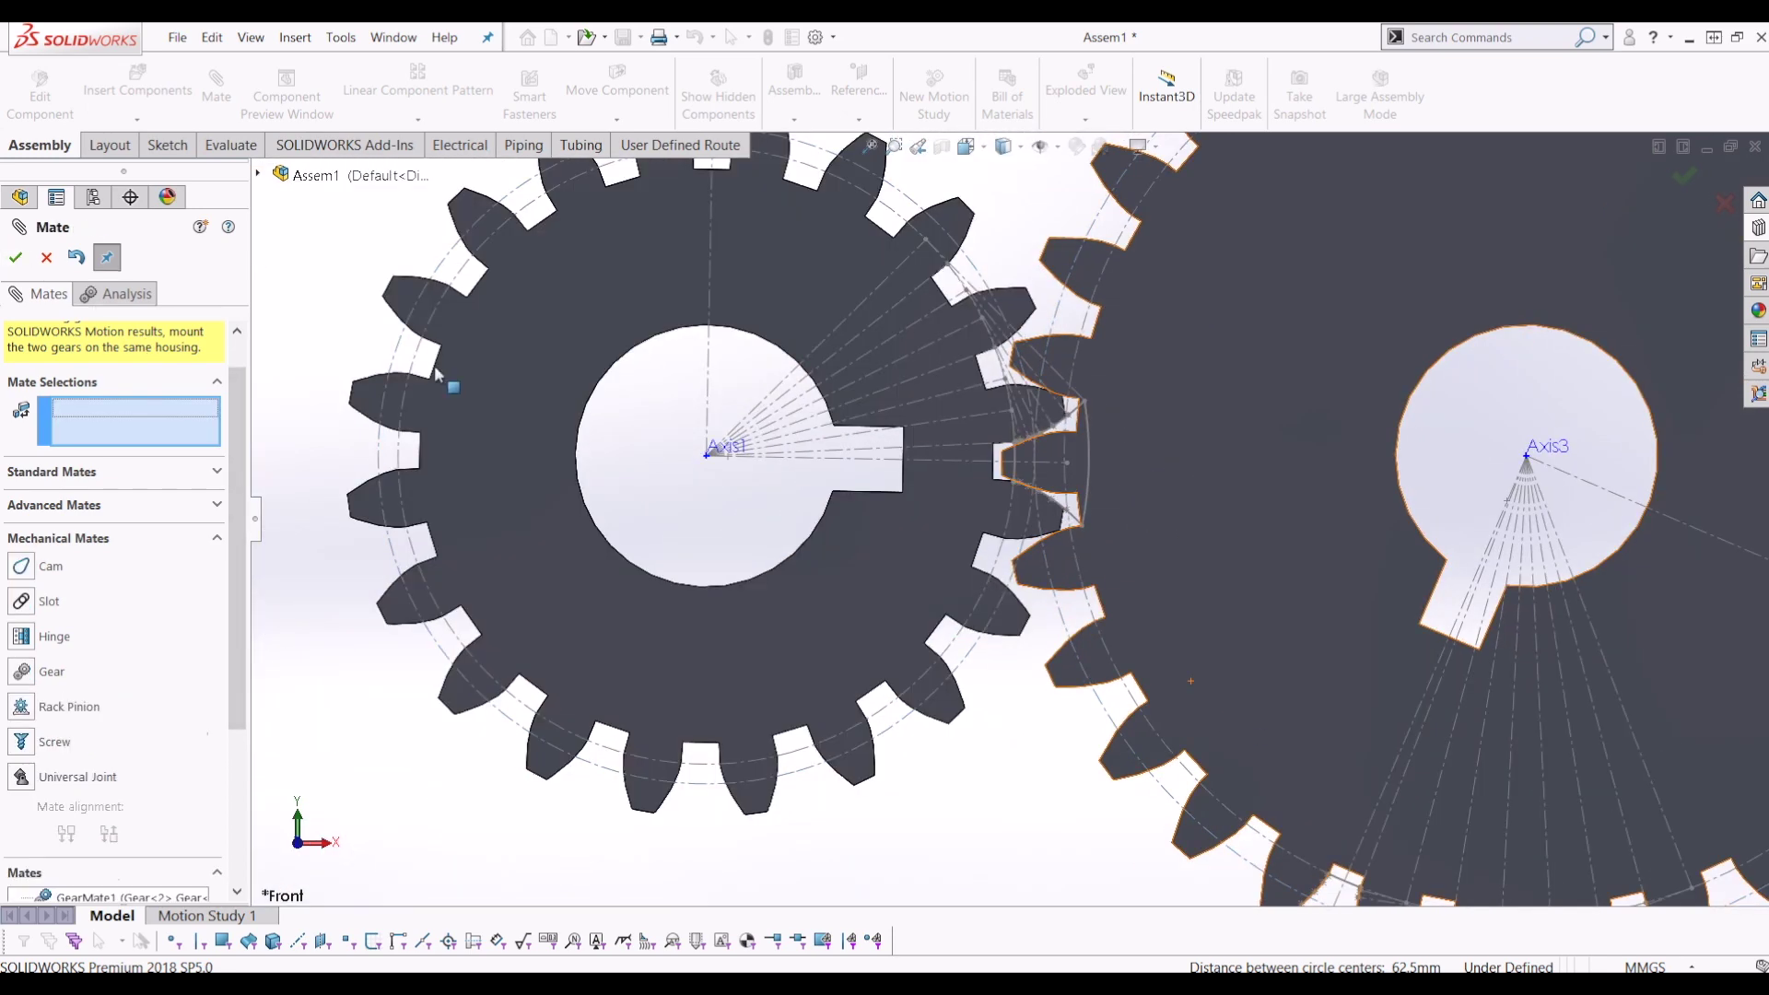
Leave the Mate command and rotate the 40-tooth gear on Axis4 until its teeth mesh cleanly with the Axis3 gear.
scroll(1319, 578, up, 5)
scroll(1362, 544, down, 3)
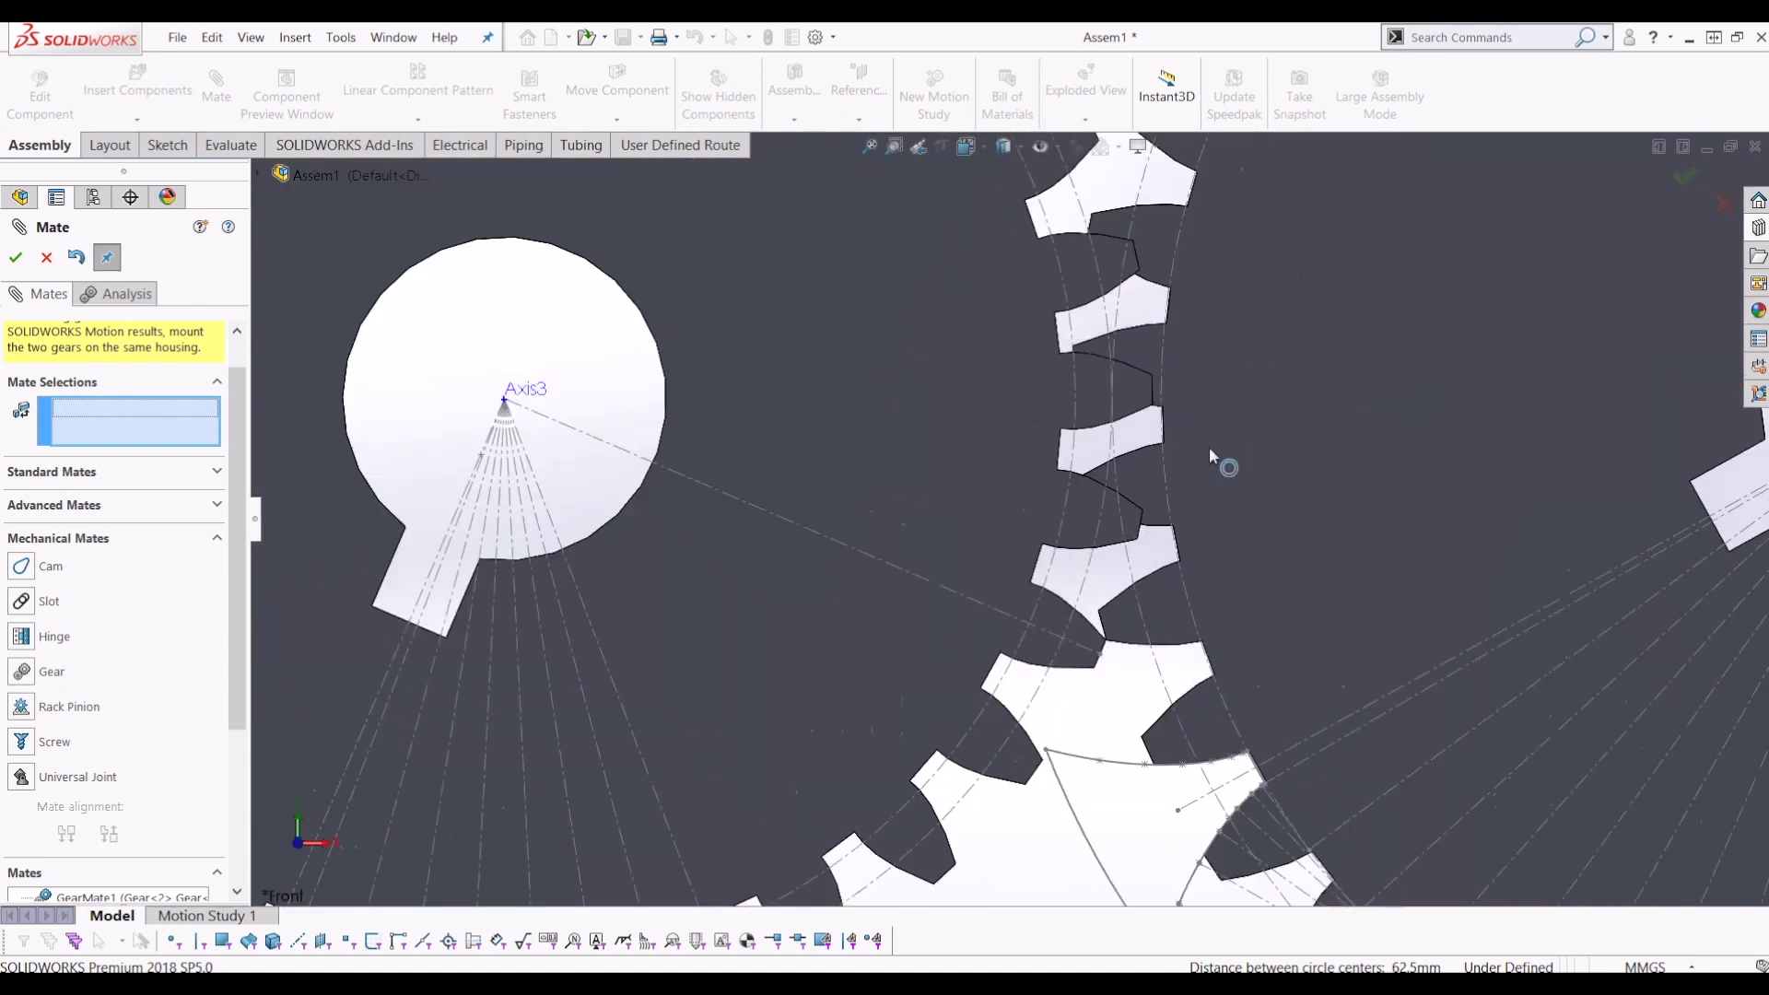
scroll(1225, 466, up, 2)
key(Escape)
scroll(1113, 441, up, 1)
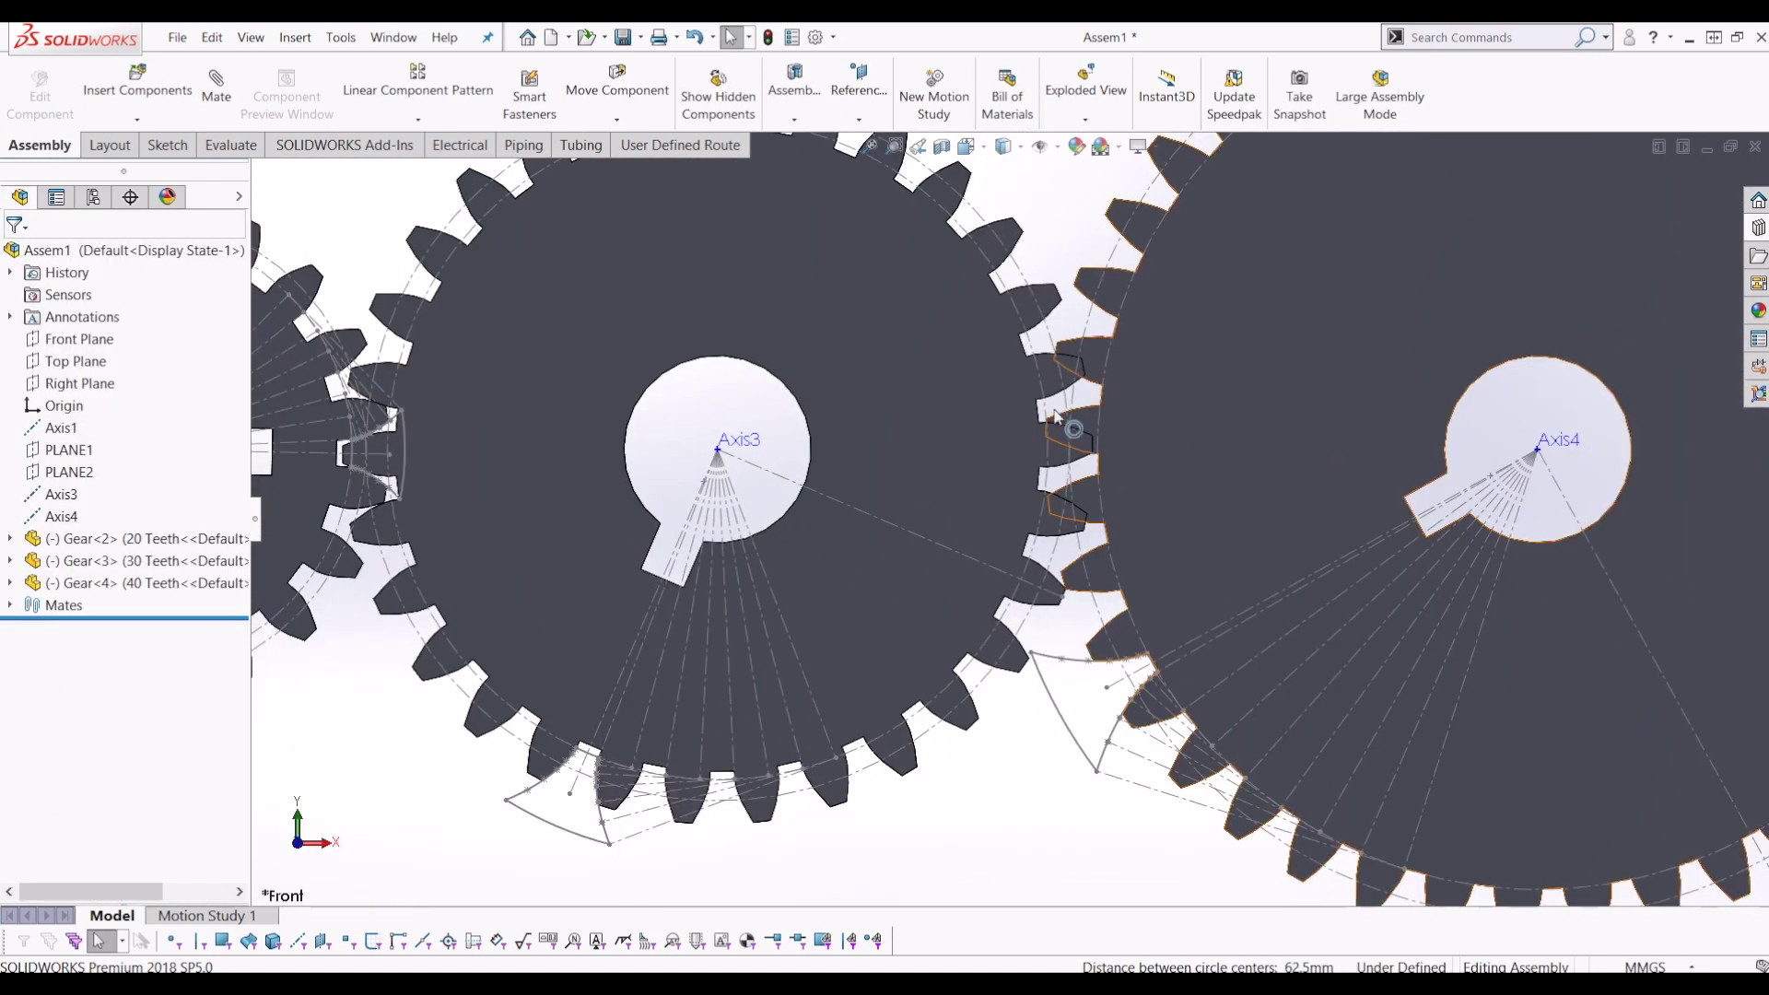
scroll(1238, 423, down, 4)
drag(1239, 423, 1239, 402)
scroll(1239, 402, down, 4)
drag(930, 540, 1390, 506)
scroll(1371, 566, up, 5)
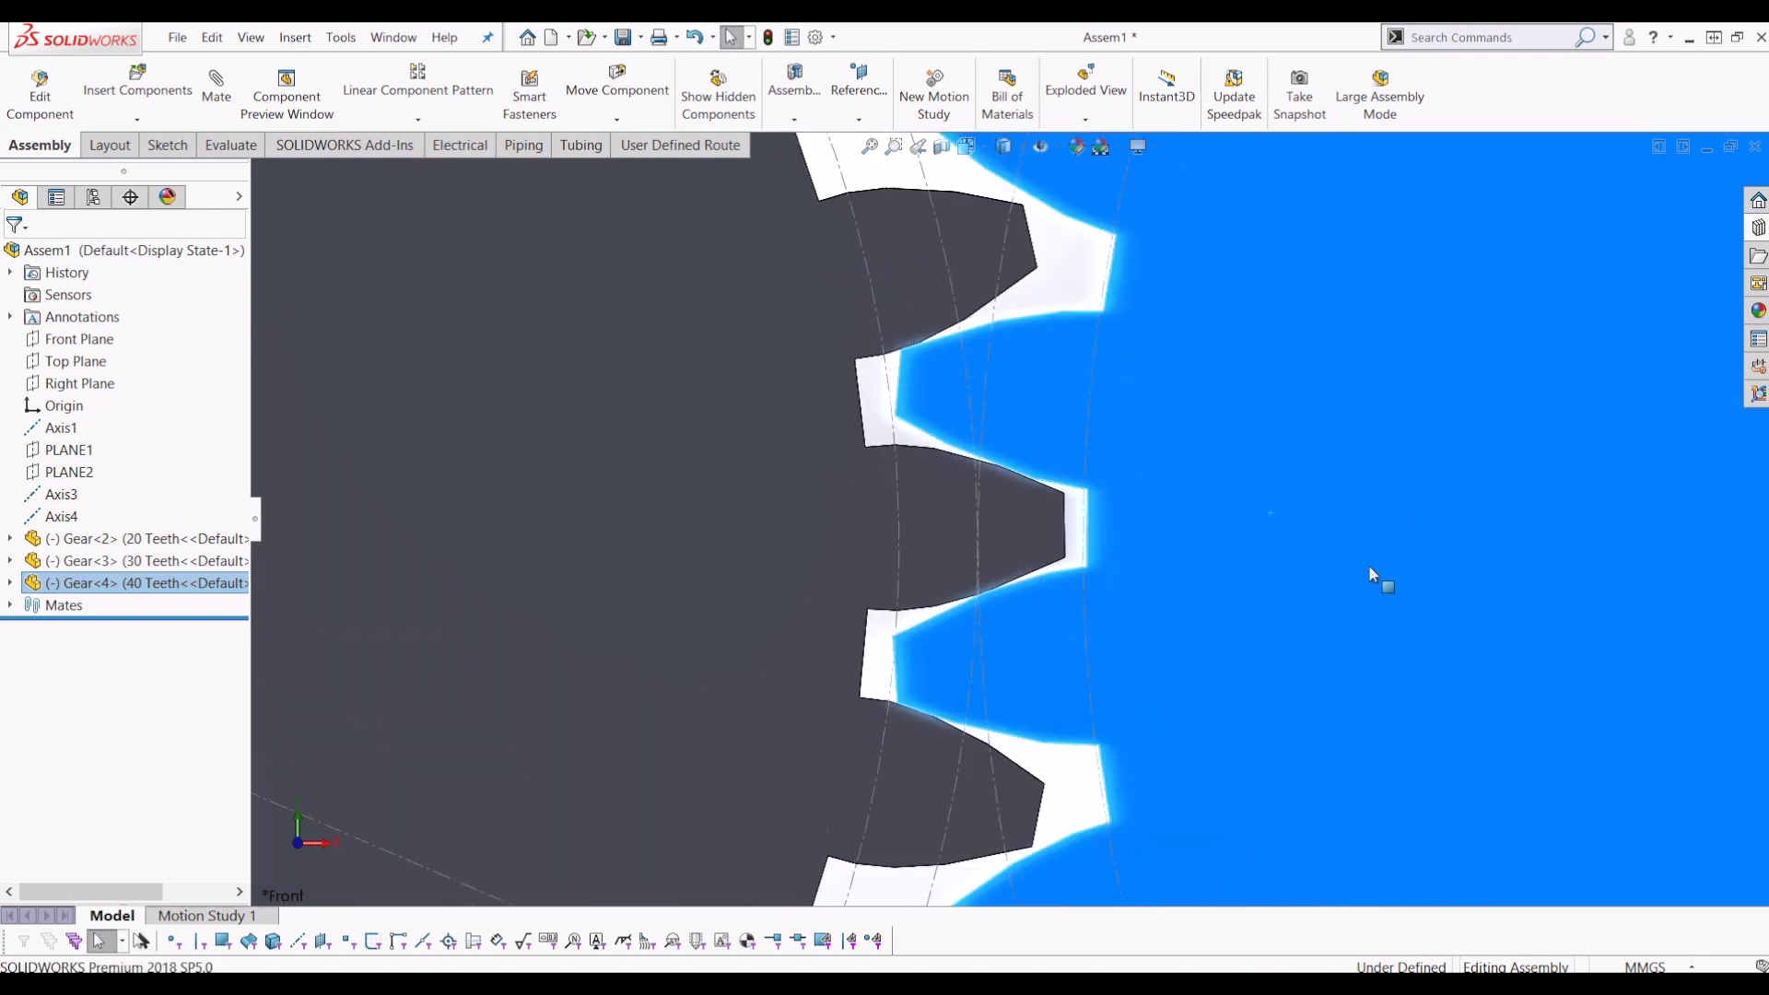
click(996, 402)
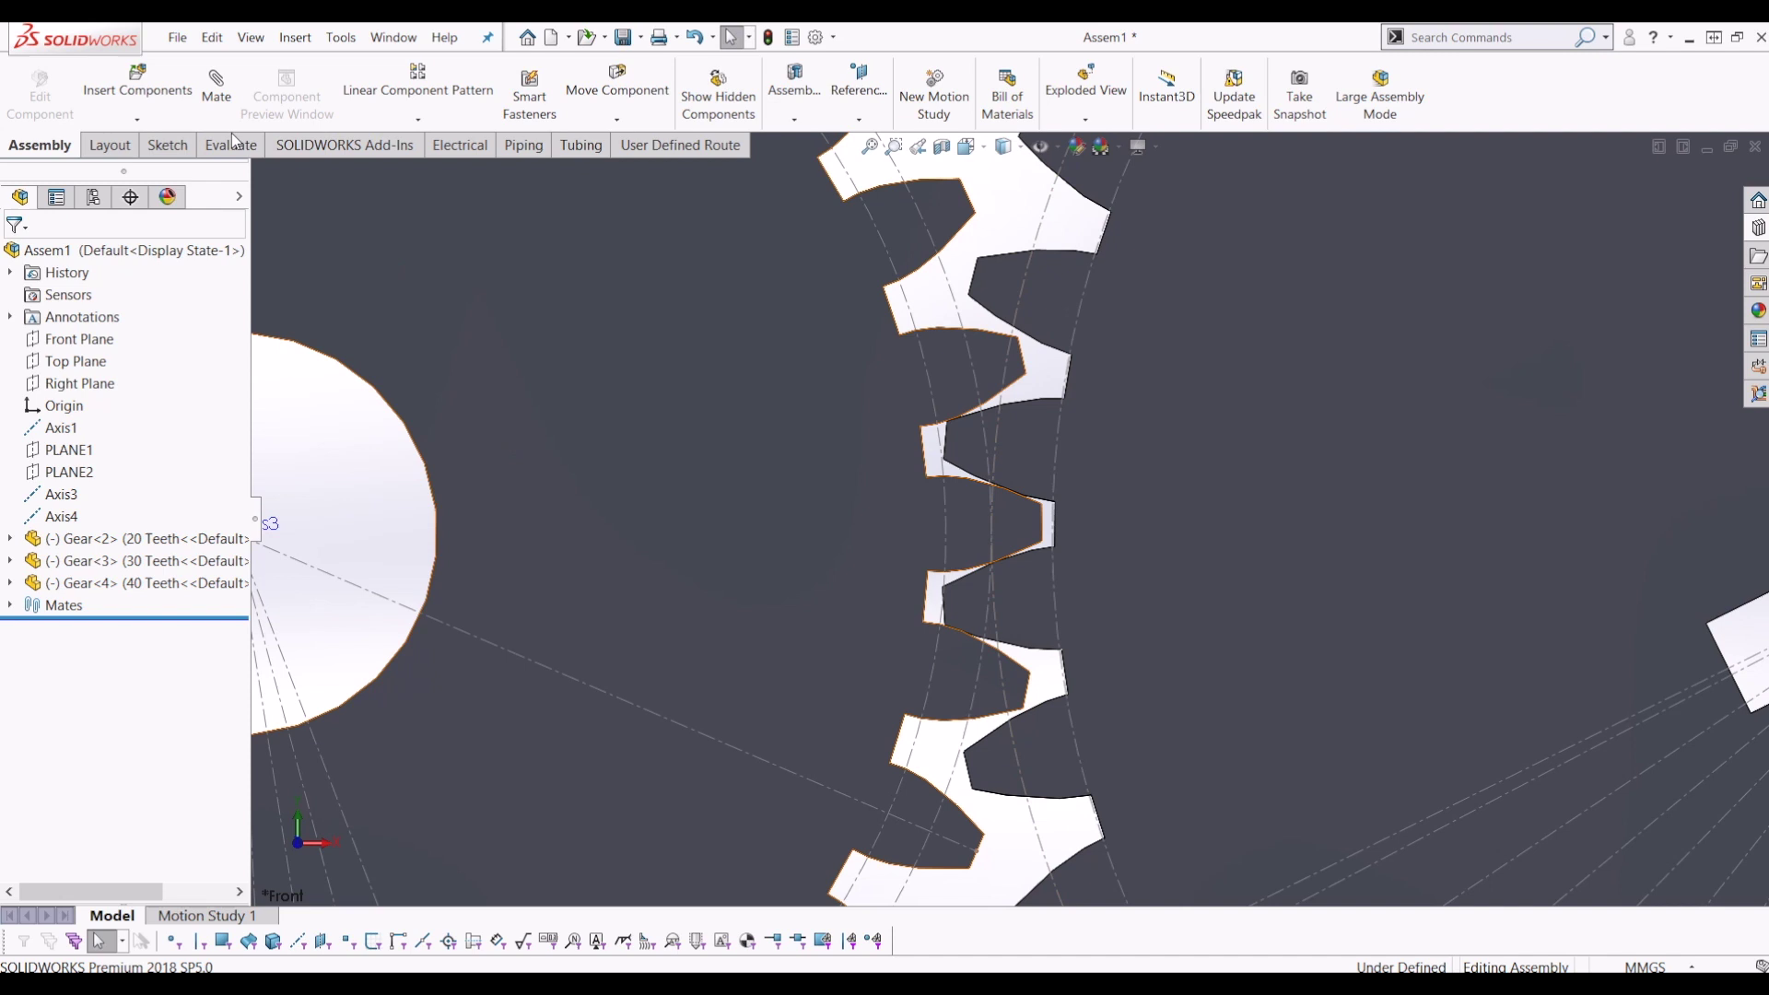
Add a Gear mechanical mate between the pitch circles of the Axis3 and Axis4 gears with a 75 mm to 100 mm ratio.
click(222, 103)
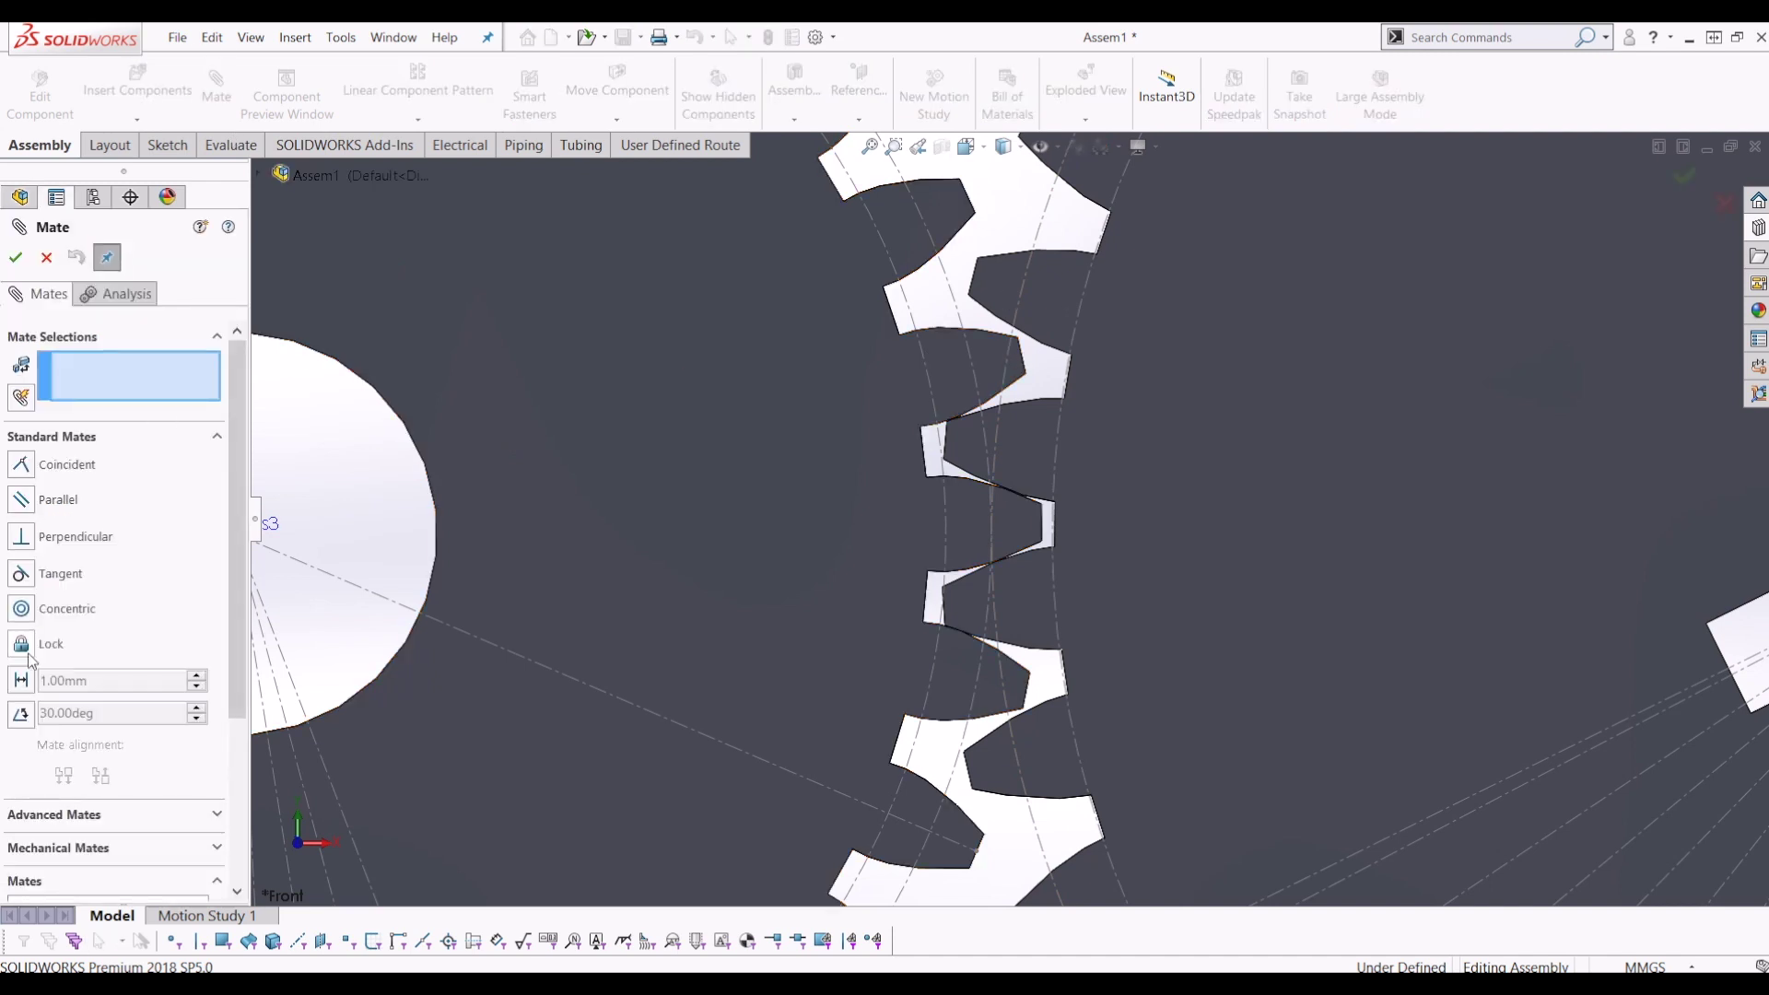
scroll(55, 682, down, 3)
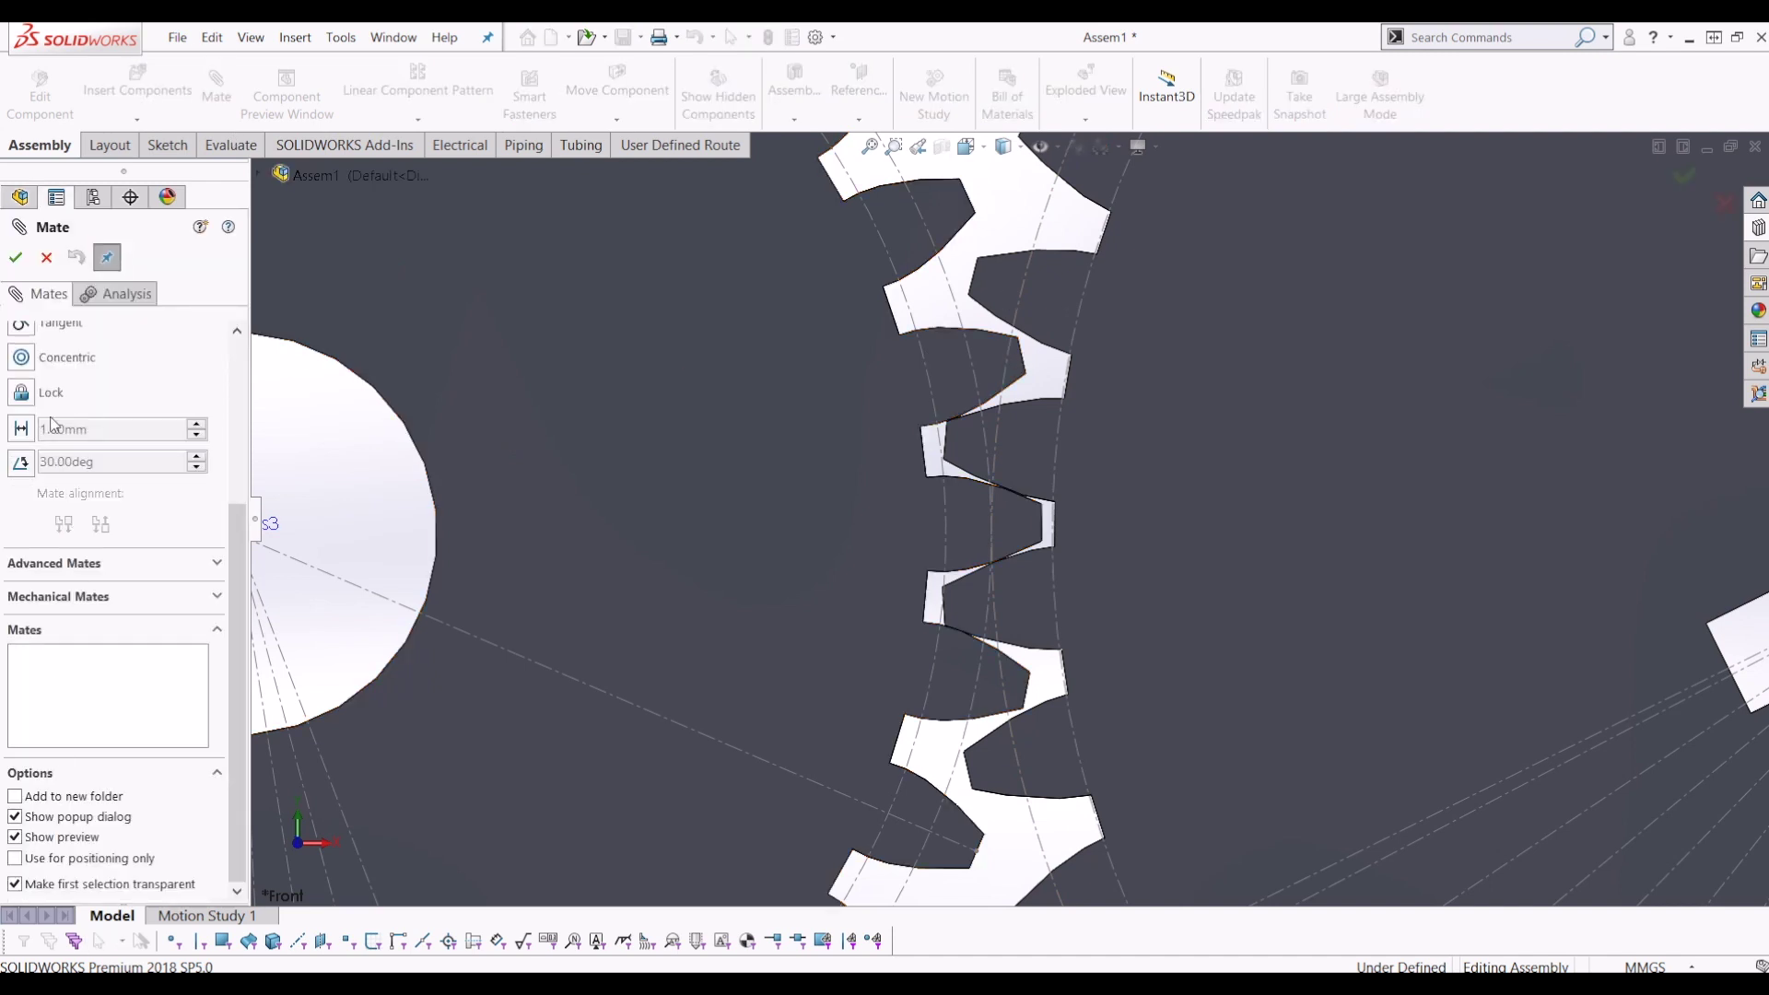
click(37, 596)
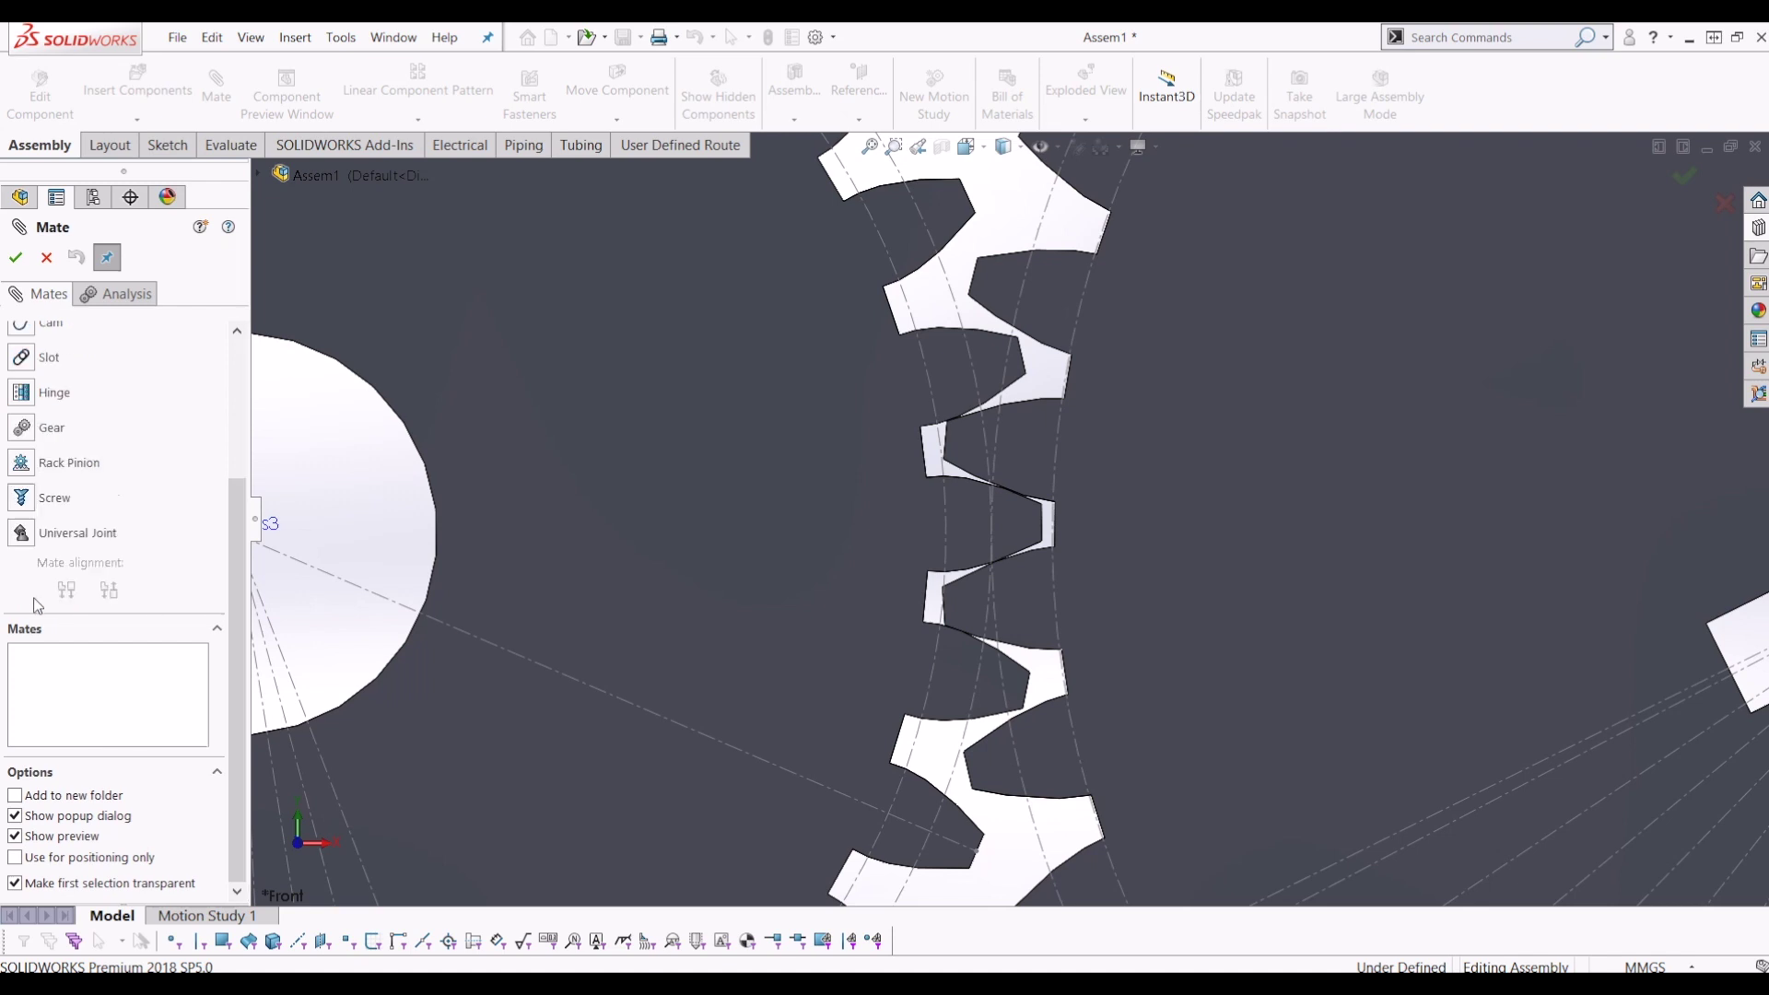
click(42, 433)
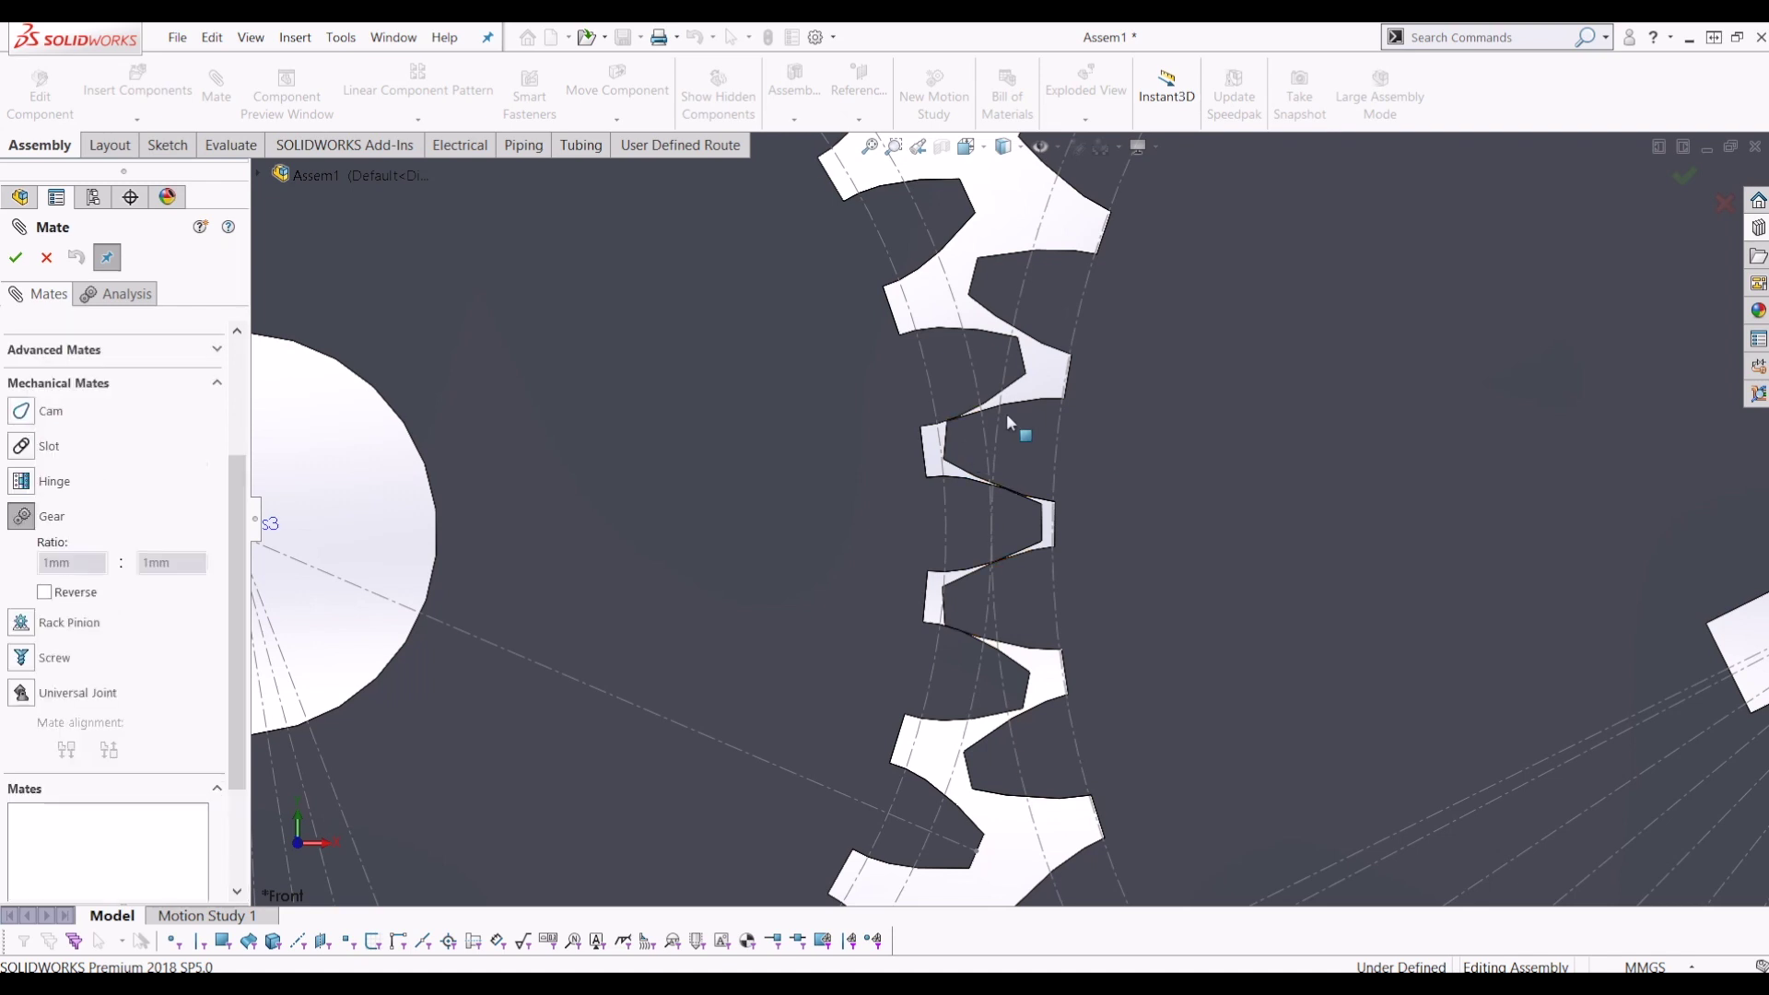
click(1000, 373)
click(1000, 373)
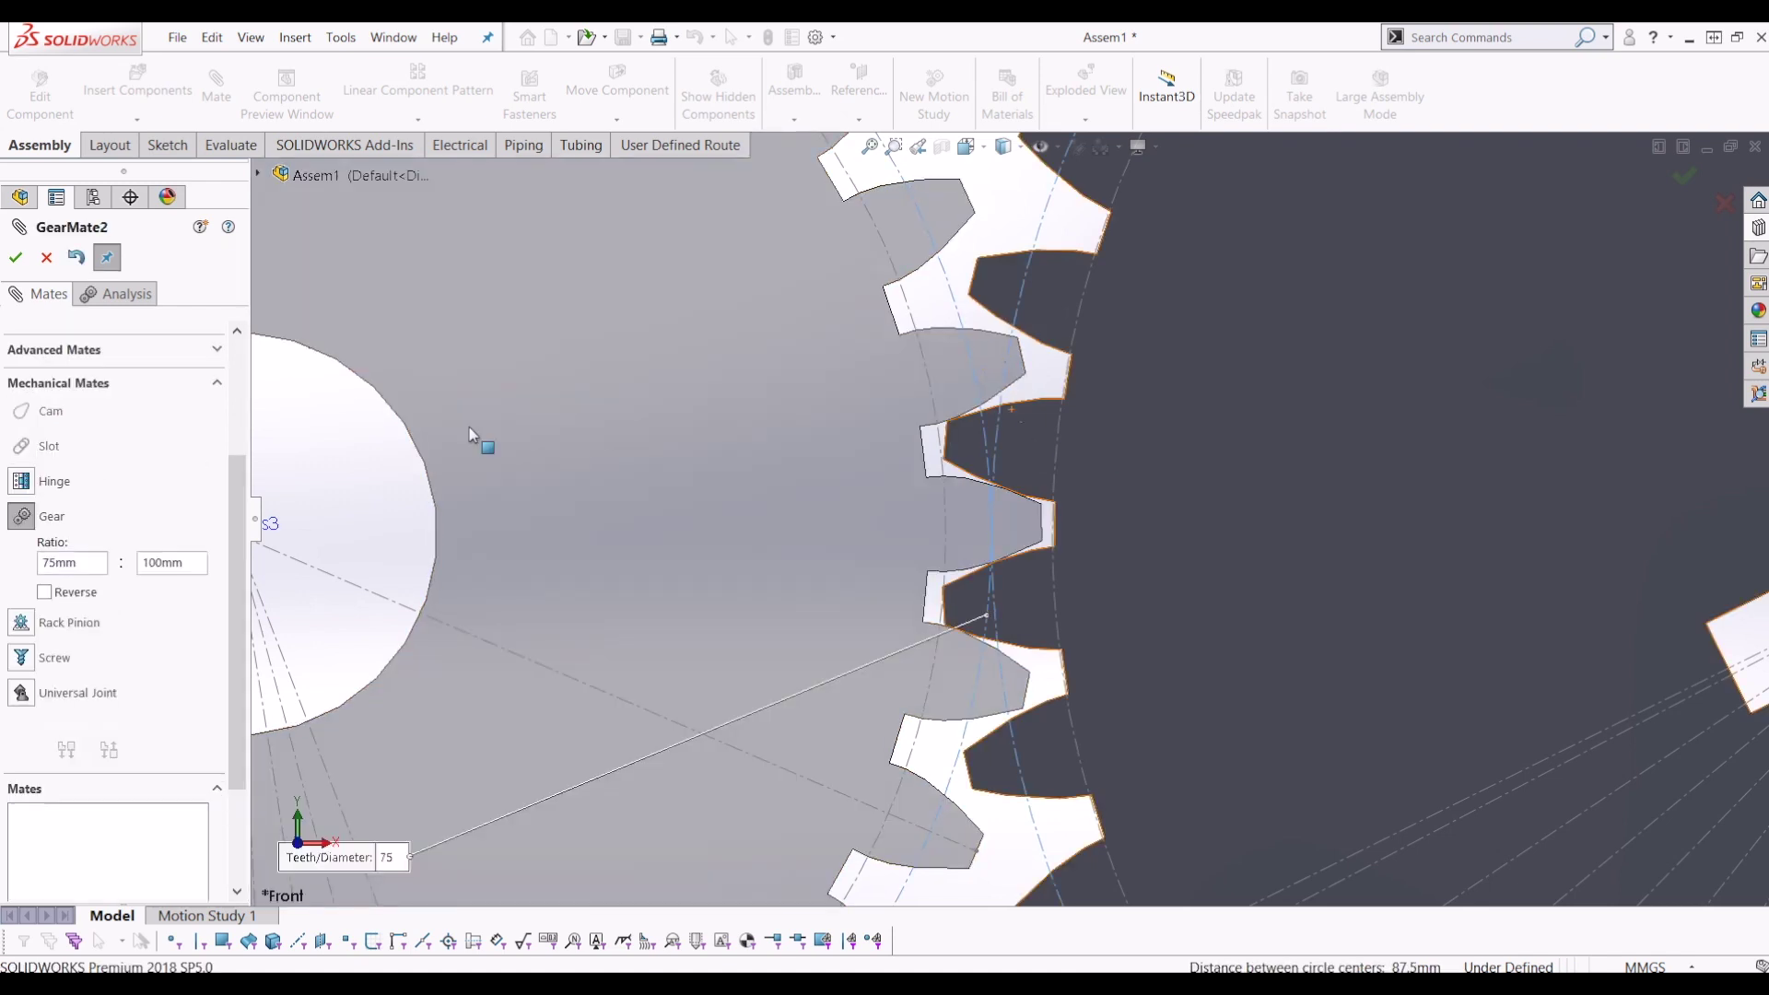
key(f)
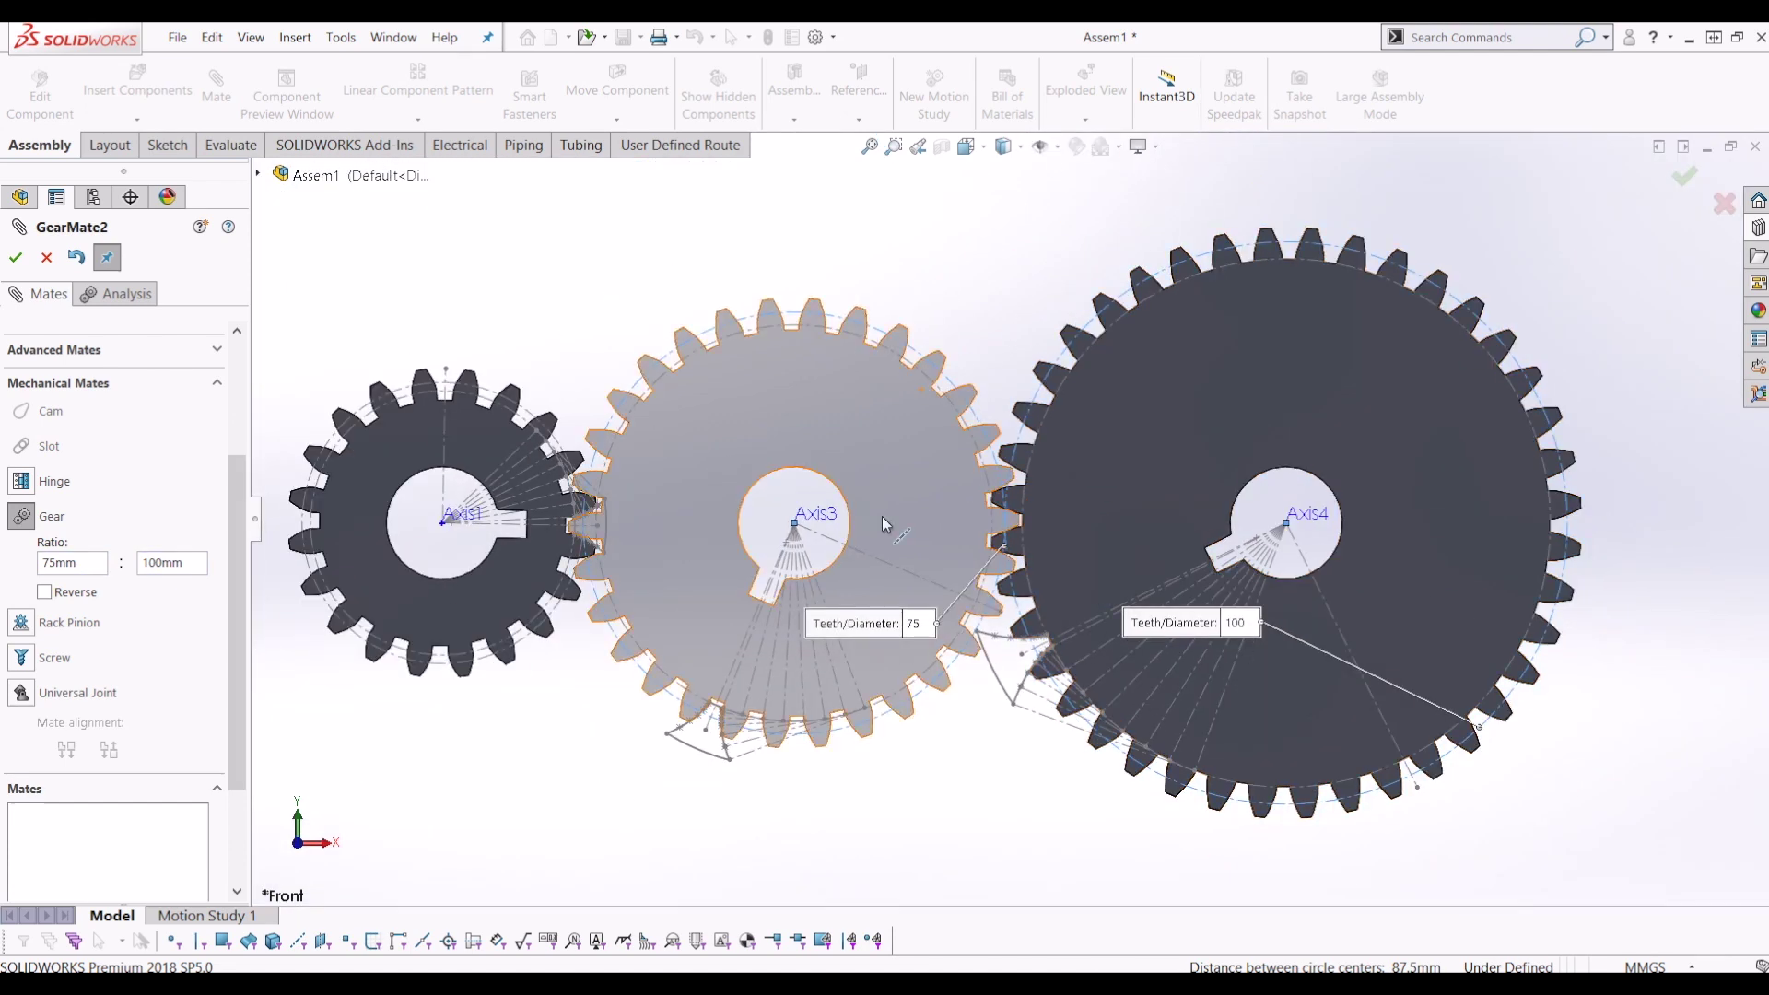
click(15, 257)
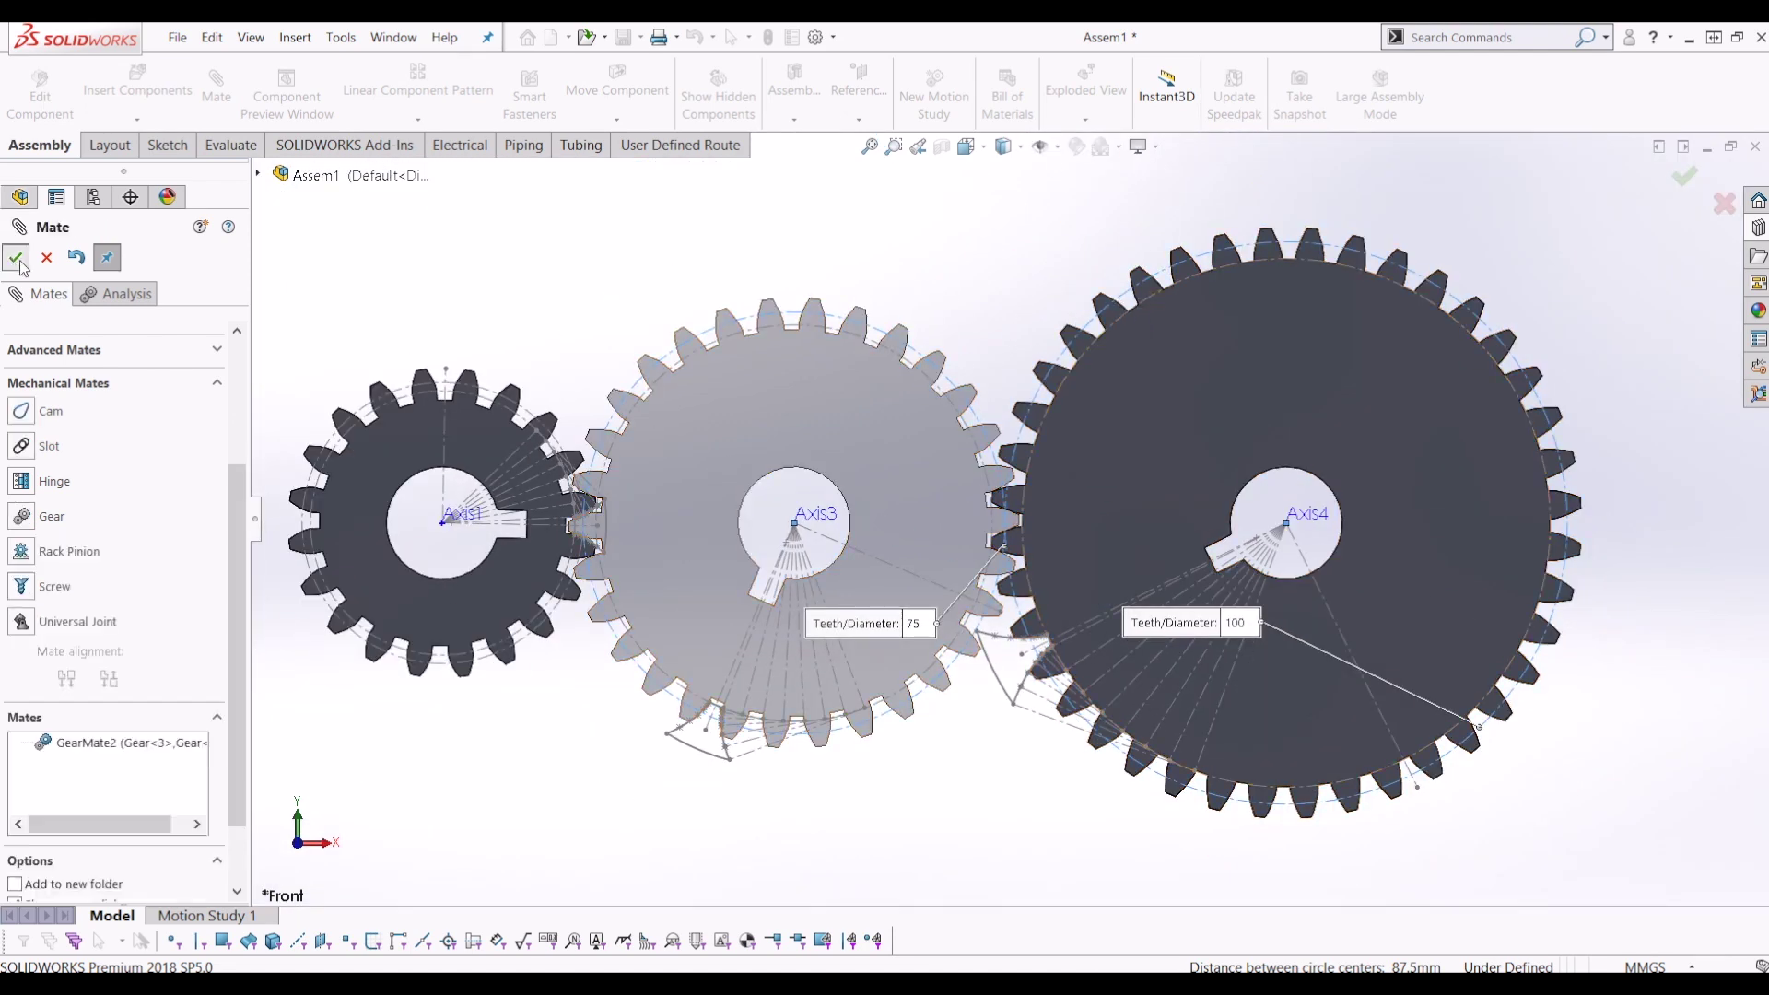
click(1684, 176)
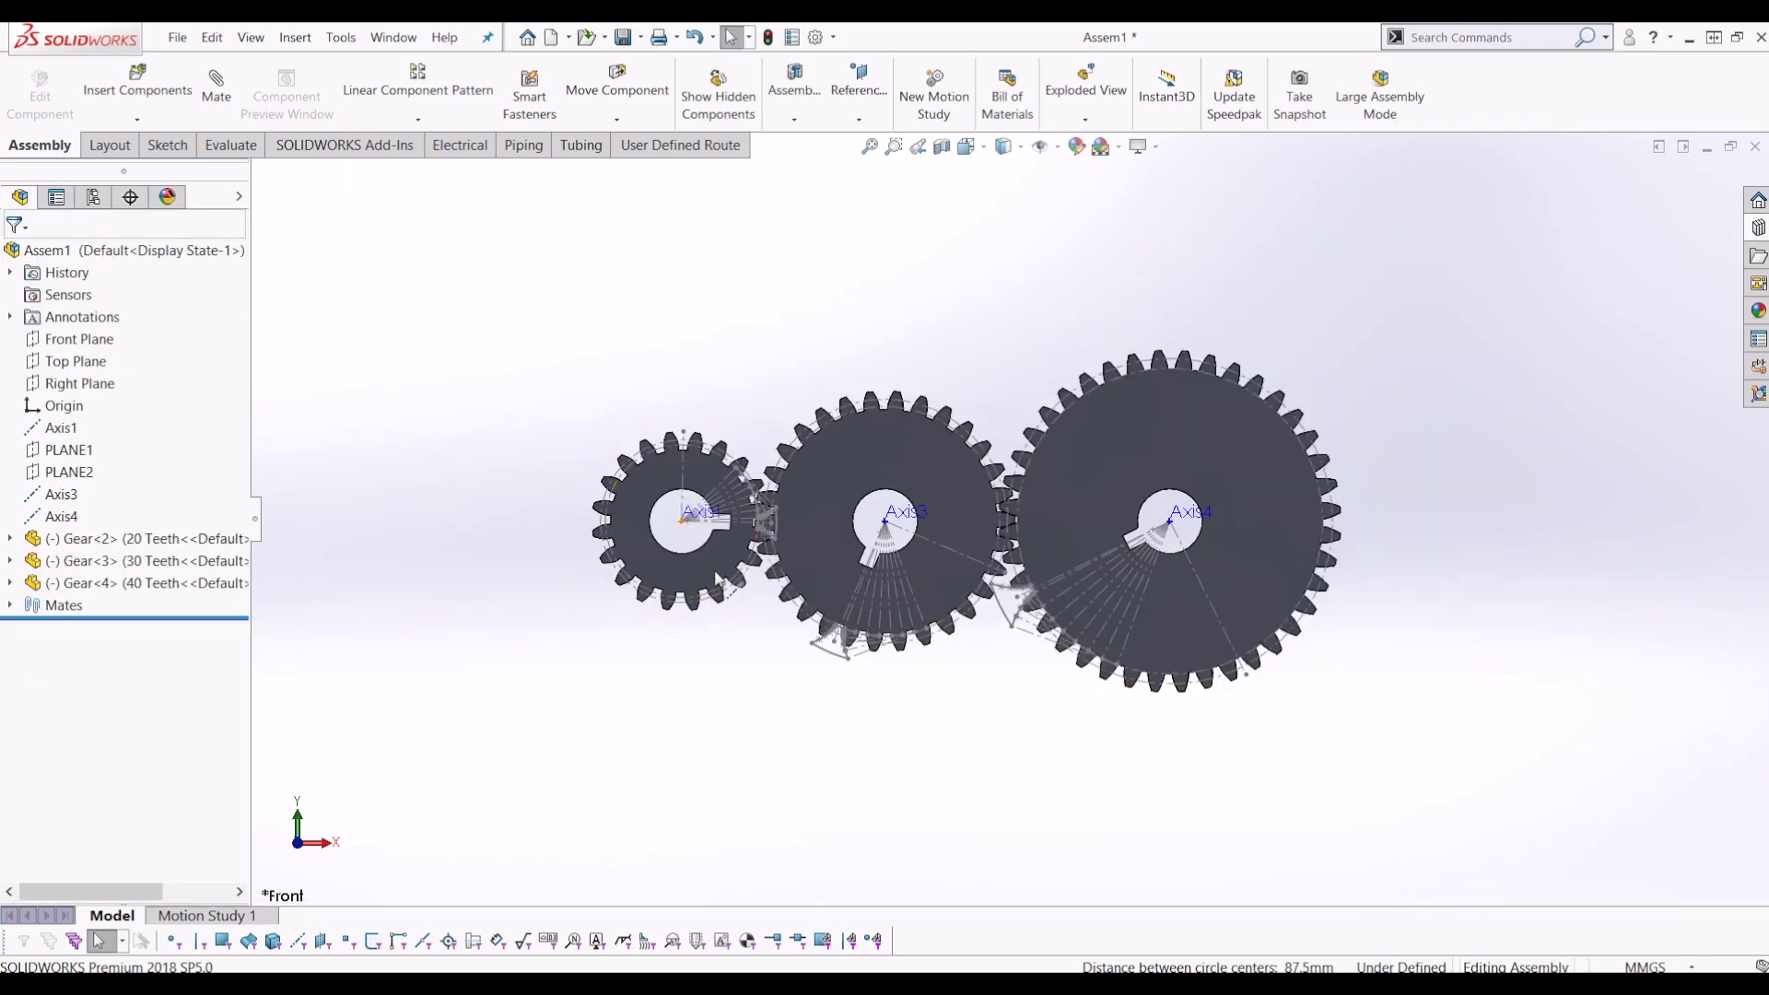
Rotate the 20, 30 and 40 tooth gears by hand to check how the linked gear train moves.
click(633, 521)
drag(641, 489, 703, 615)
middle_drag(1142, 507, 1025, 564)
mouse_move(1047, 468)
mouse_down()
mouse_move(1163, 580)
mouse_move(1048, 562)
mouse_move(1086, 411)
mouse_move(1032, 479)
mouse_up()
click(863, 450)
drag(863, 451, 967, 489)
drag(1106, 437, 1132, 556)
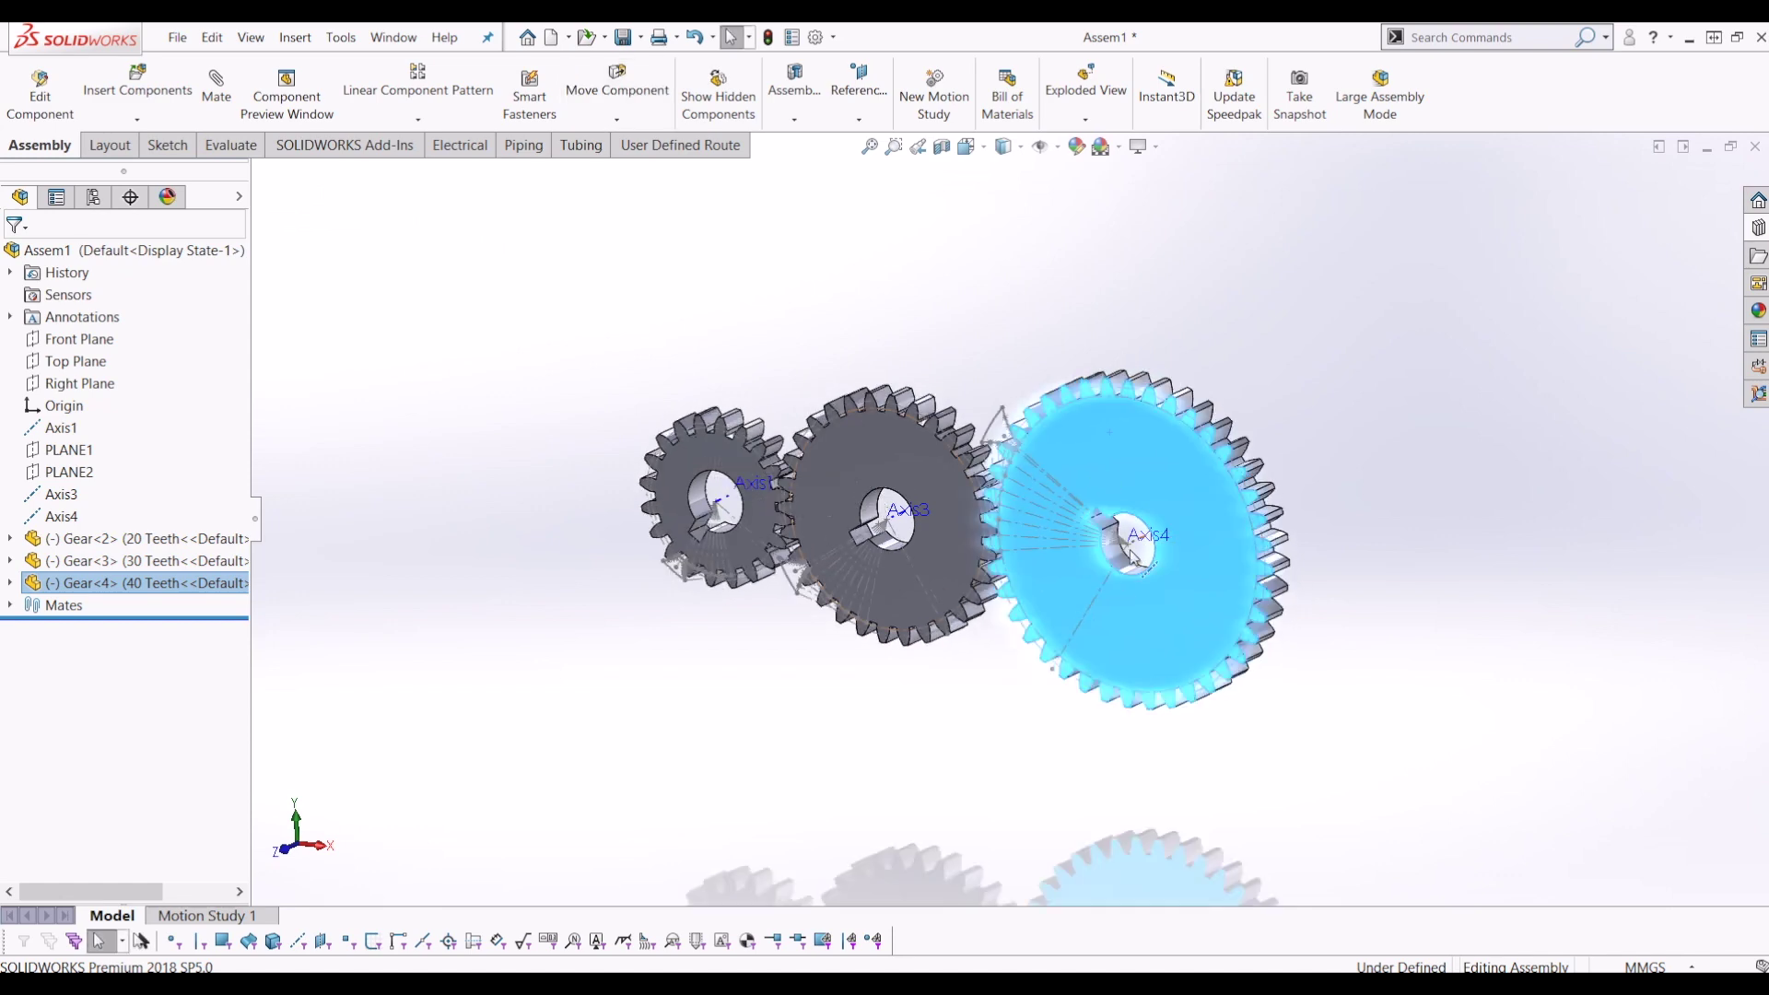
Open the 30-tooth gear part, hide Sketch2 under Cut-Extrude1, and return to the assembly.
scroll(941, 530, down, 5)
click(1159, 201)
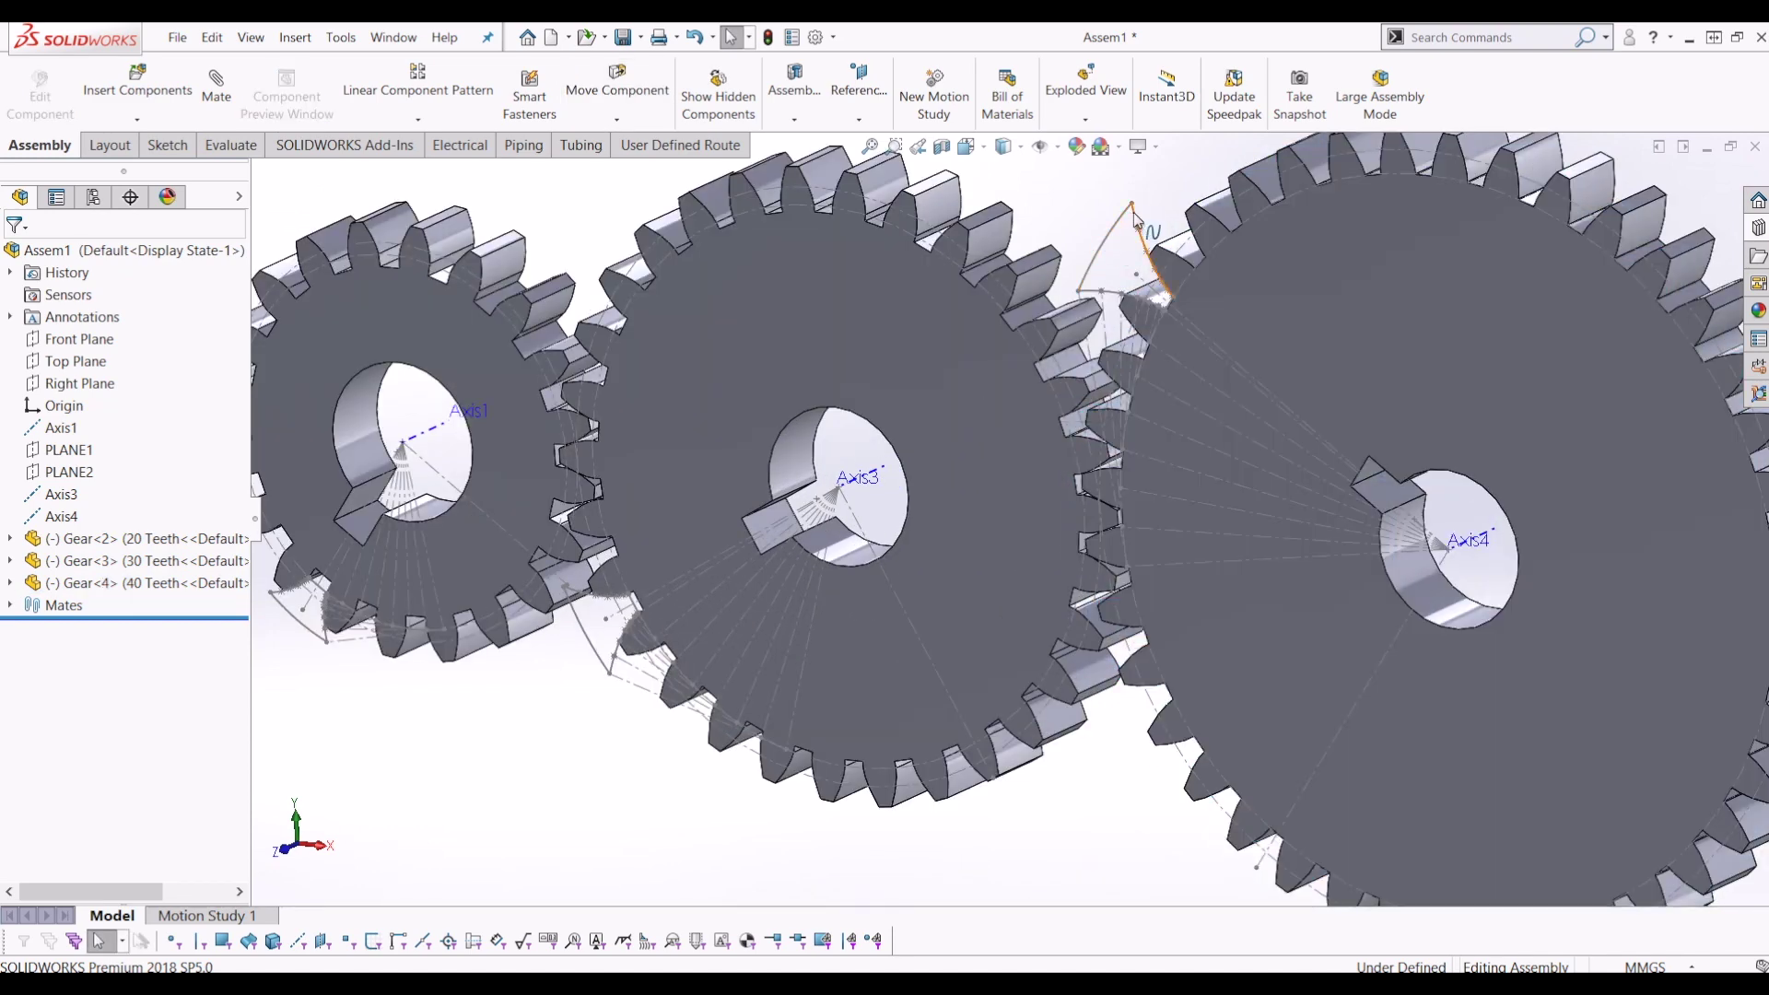
right_click(890, 265)
click(834, 306)
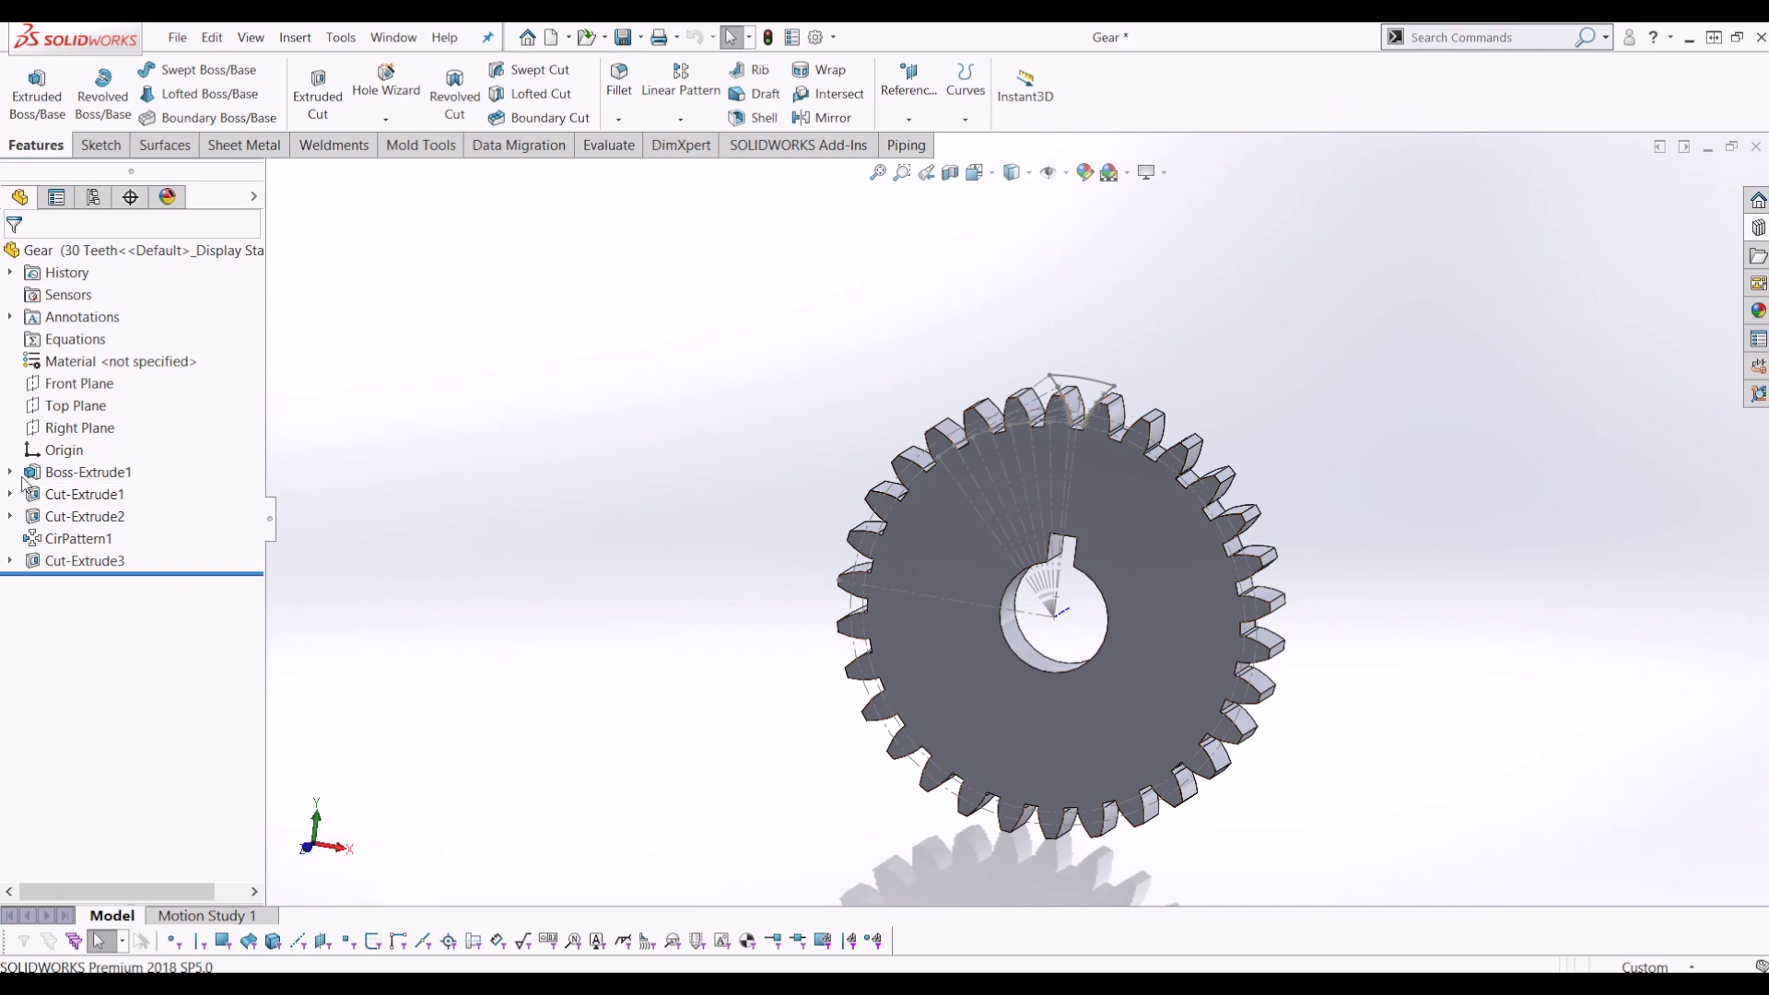
click(11, 495)
right_click(57, 515)
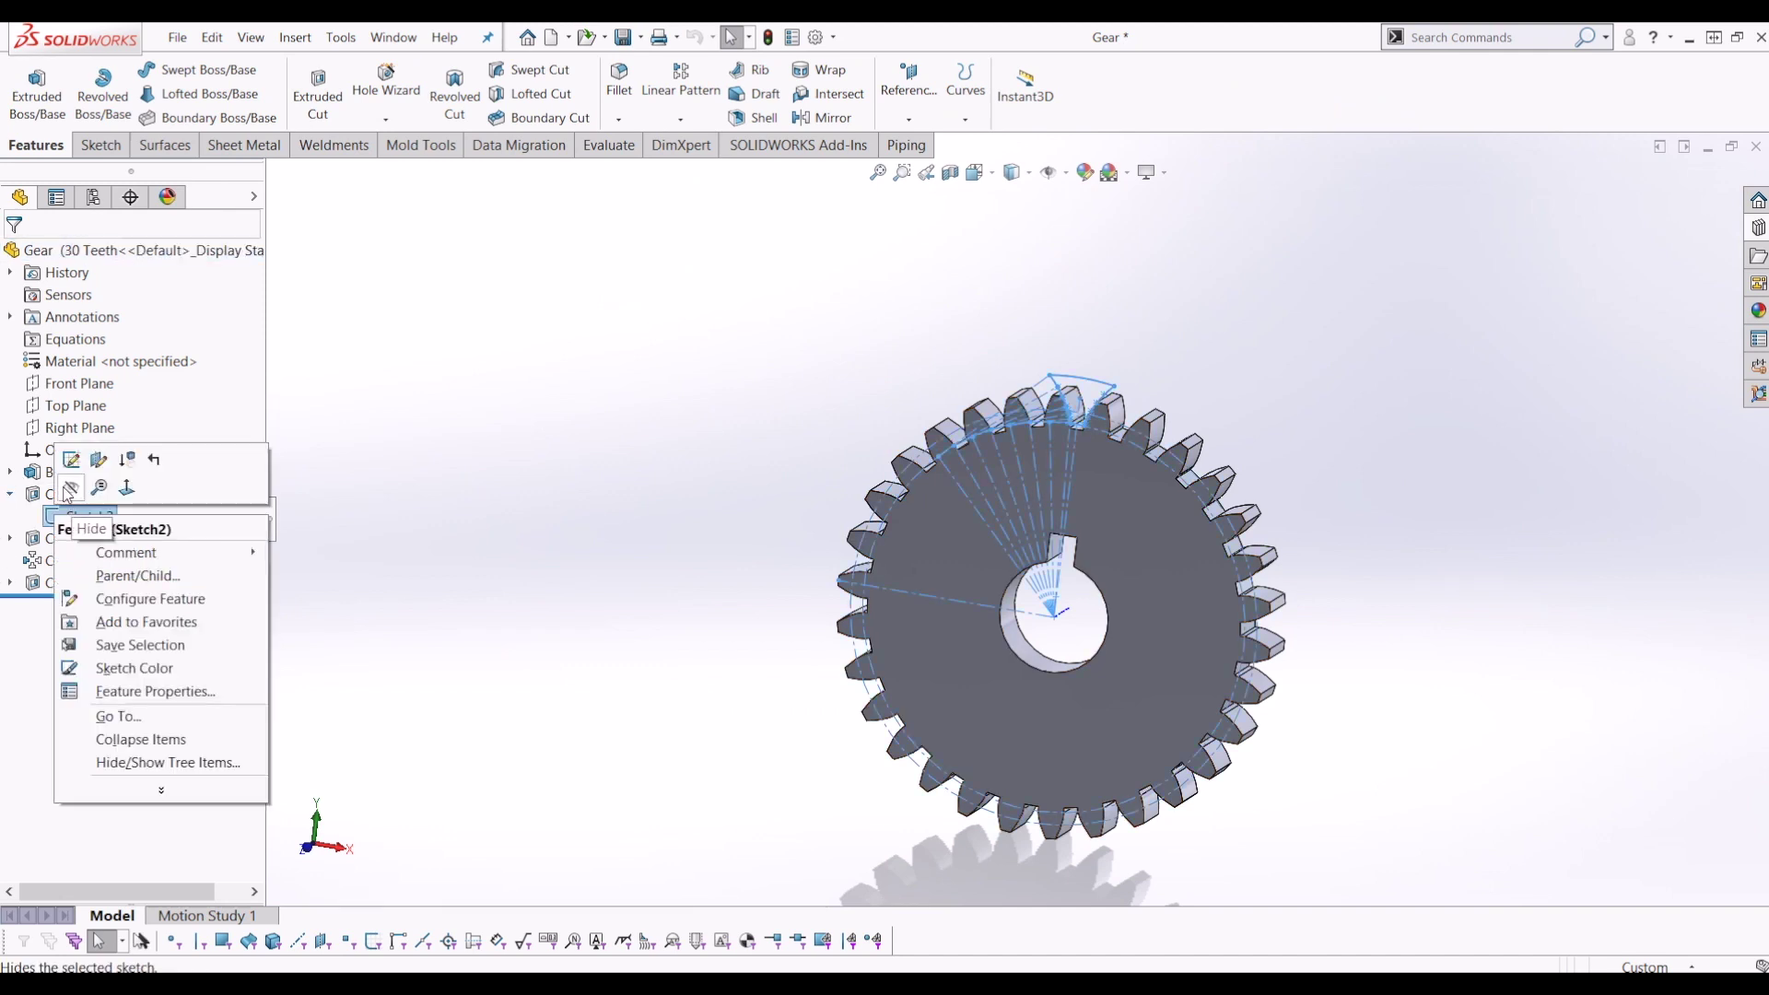
click(70, 489)
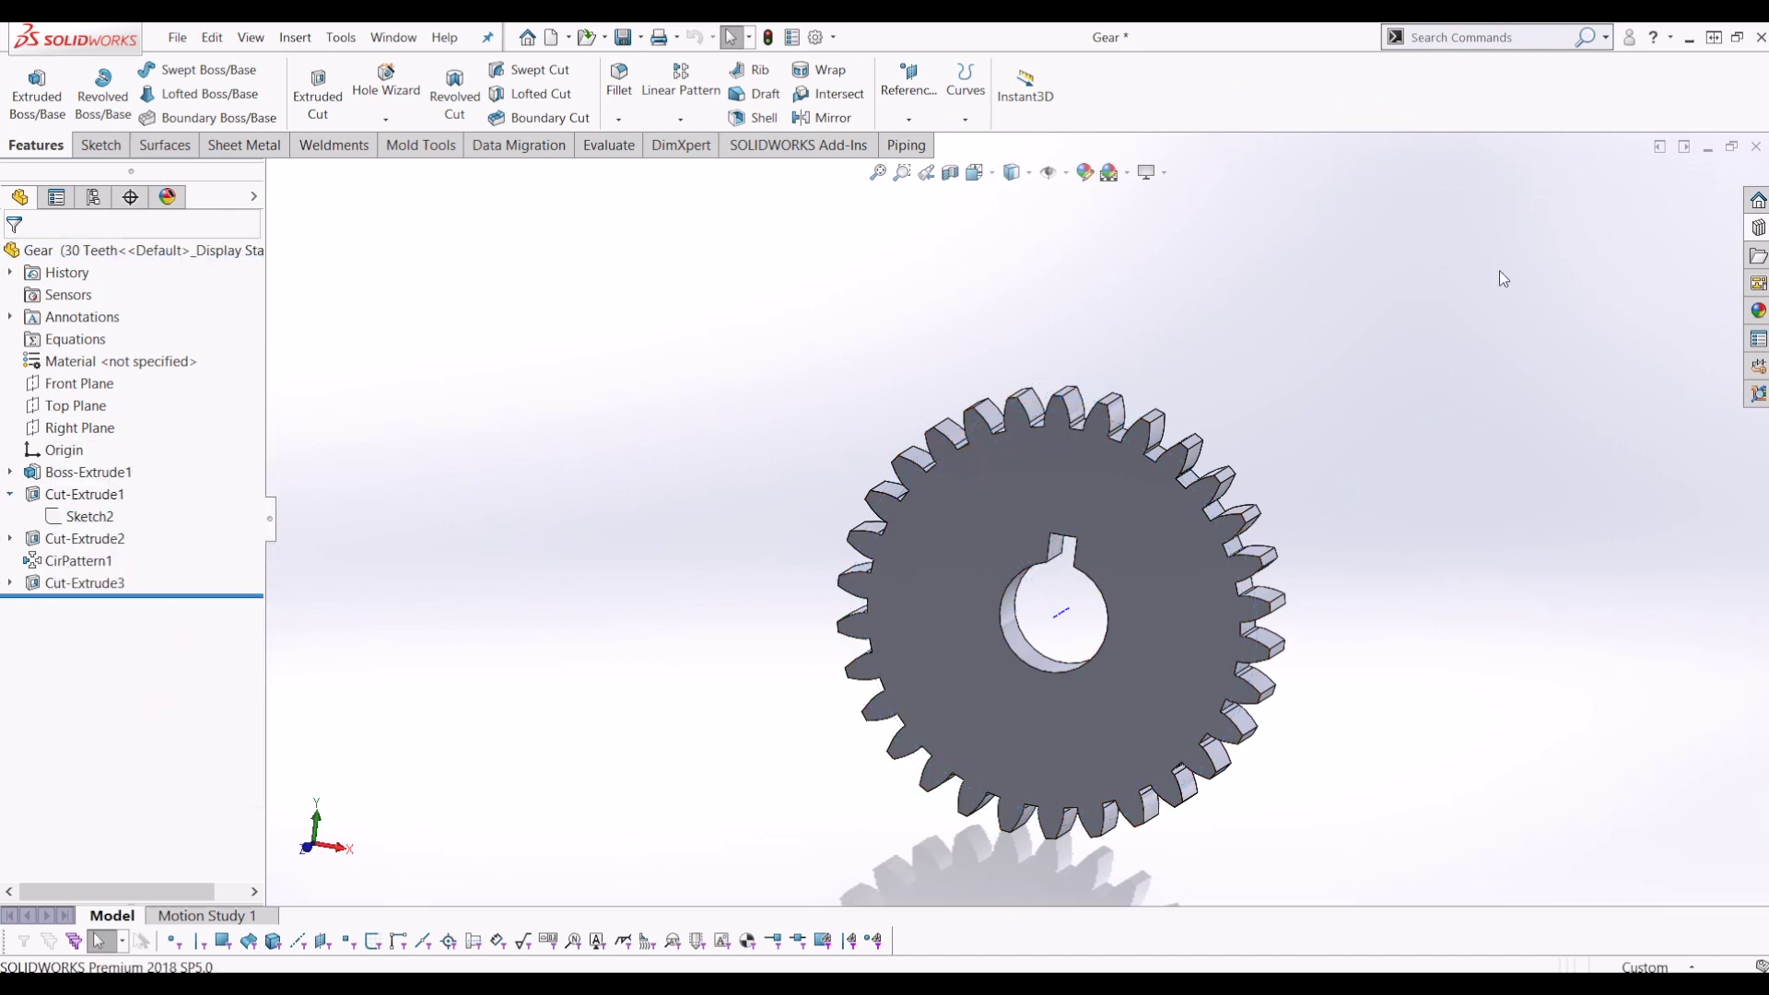
click(1756, 146)
click(873, 504)
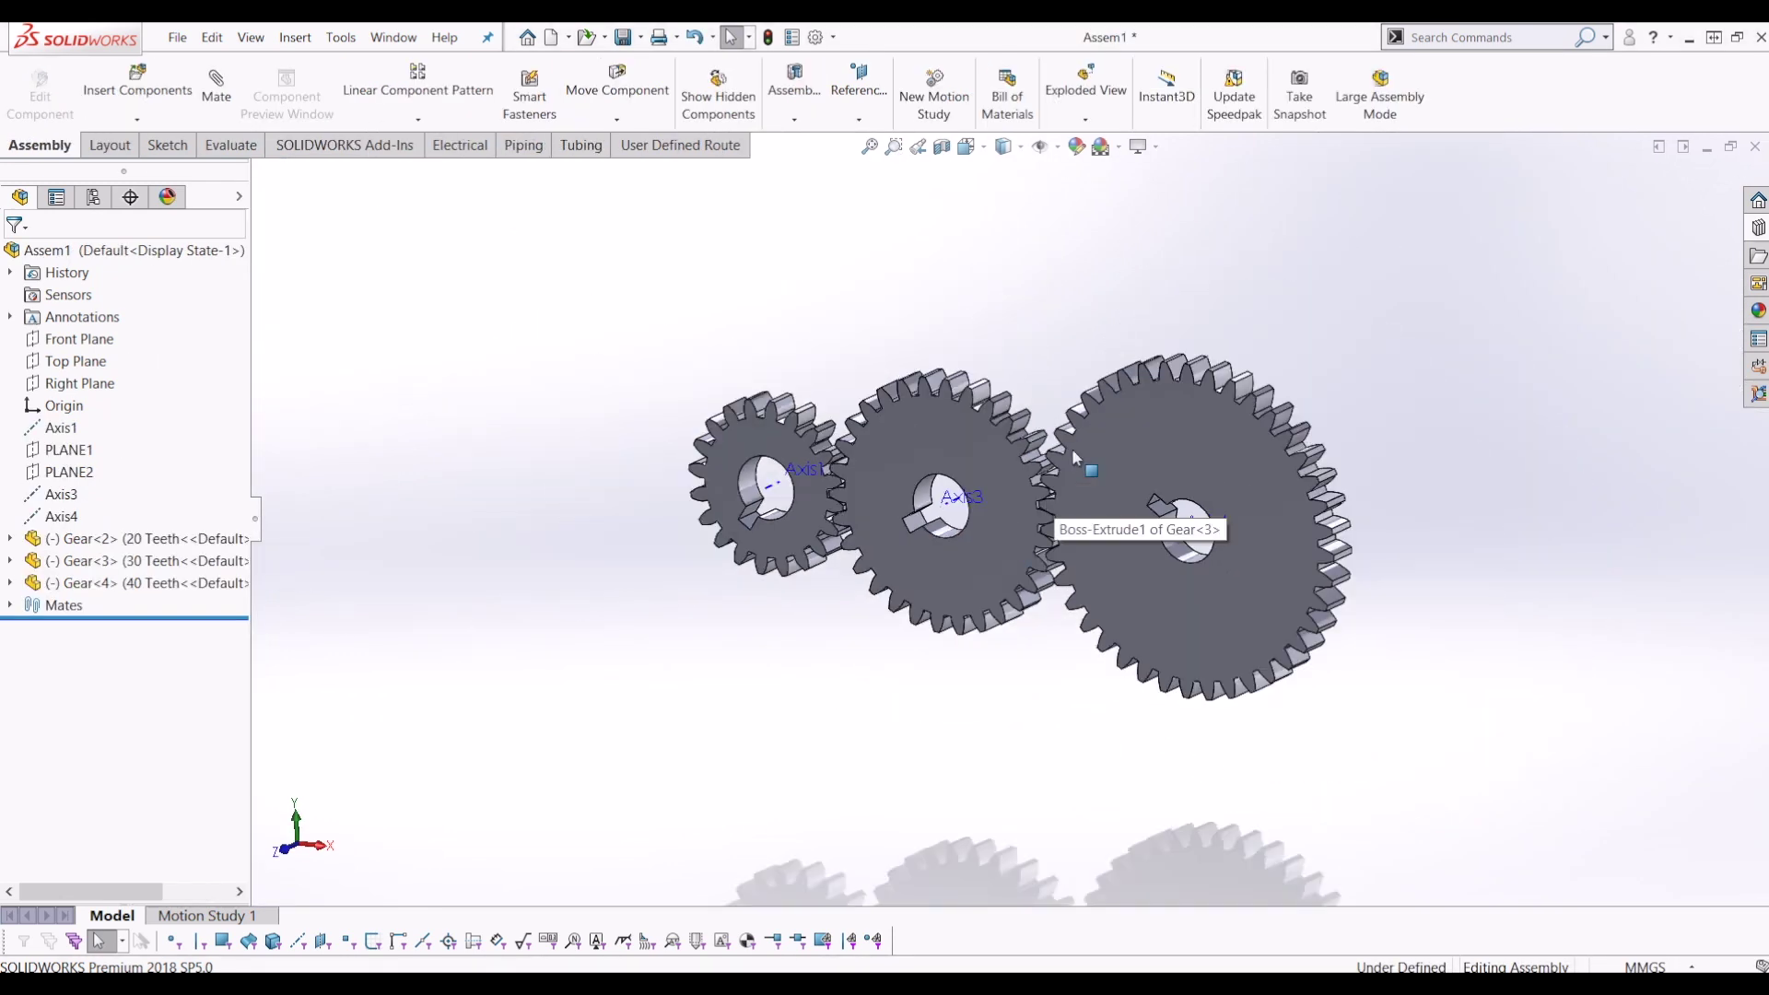
Rotate the gear train again to check its motion with the tooth sketches hidden.
drag(1116, 427, 1032, 608)
click(951, 691)
scroll(730, 640, up, 3)
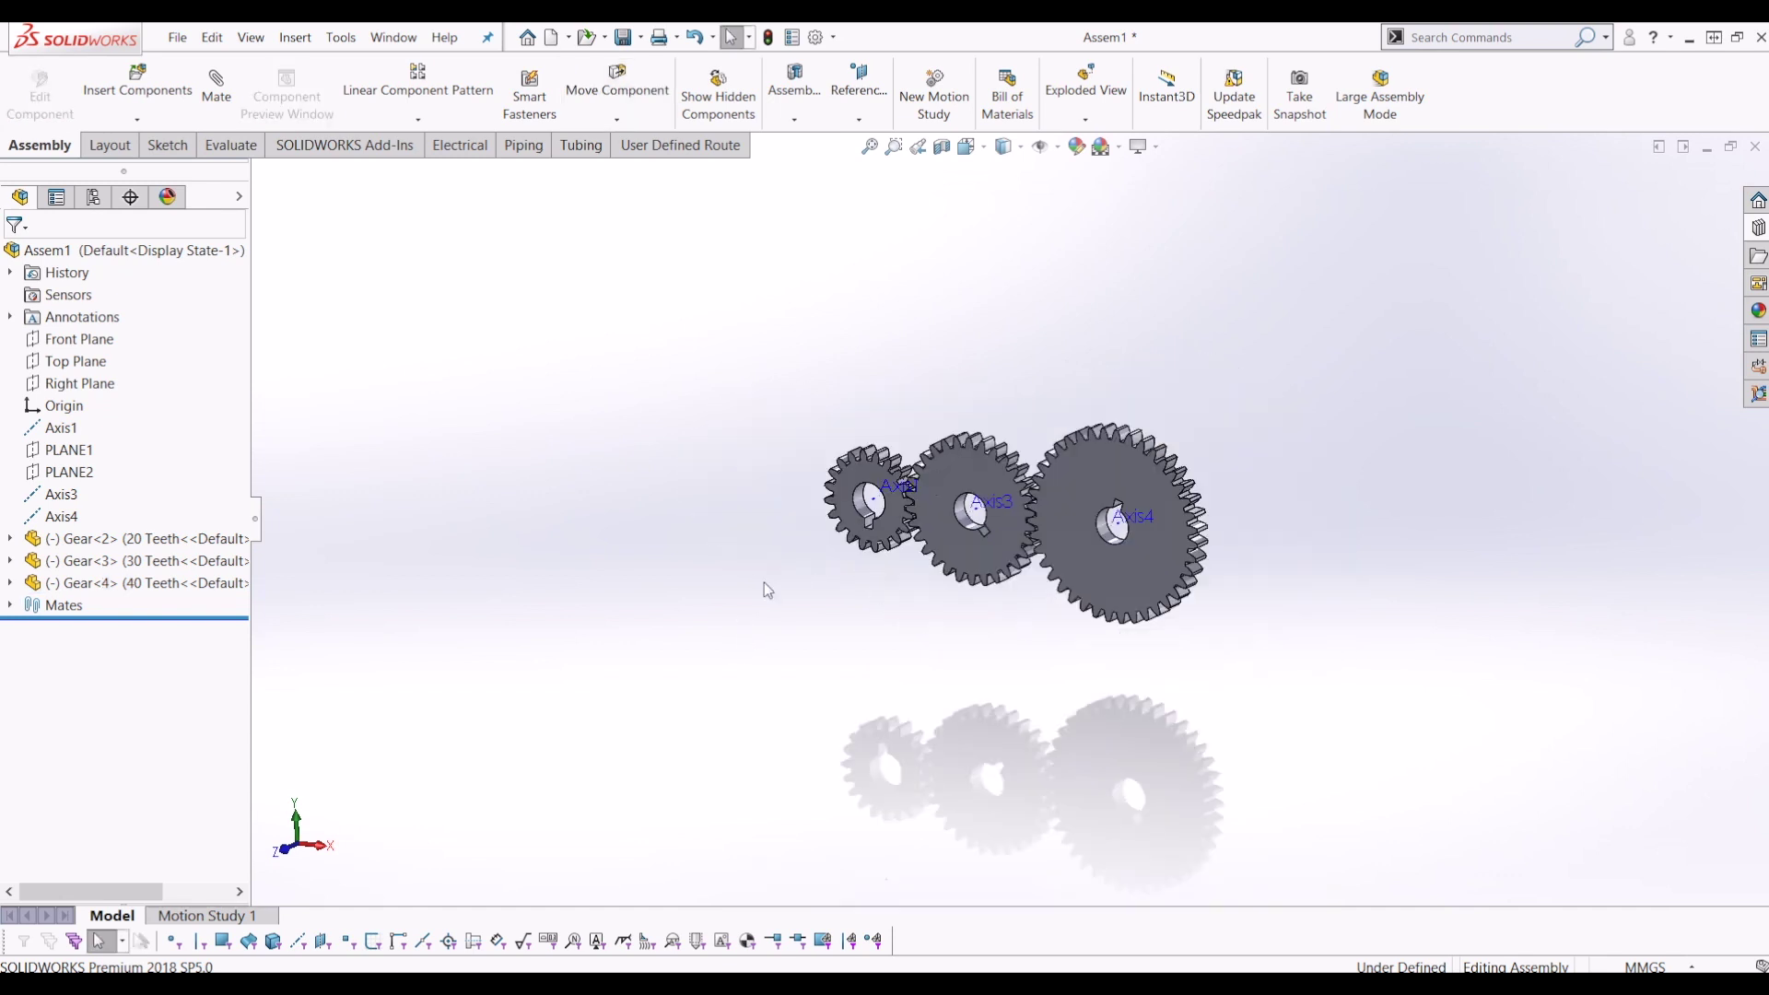
Hide all the axes in the assembly display and fit the three gears in view.
scroll(913, 423, down, 2)
click(251, 38)
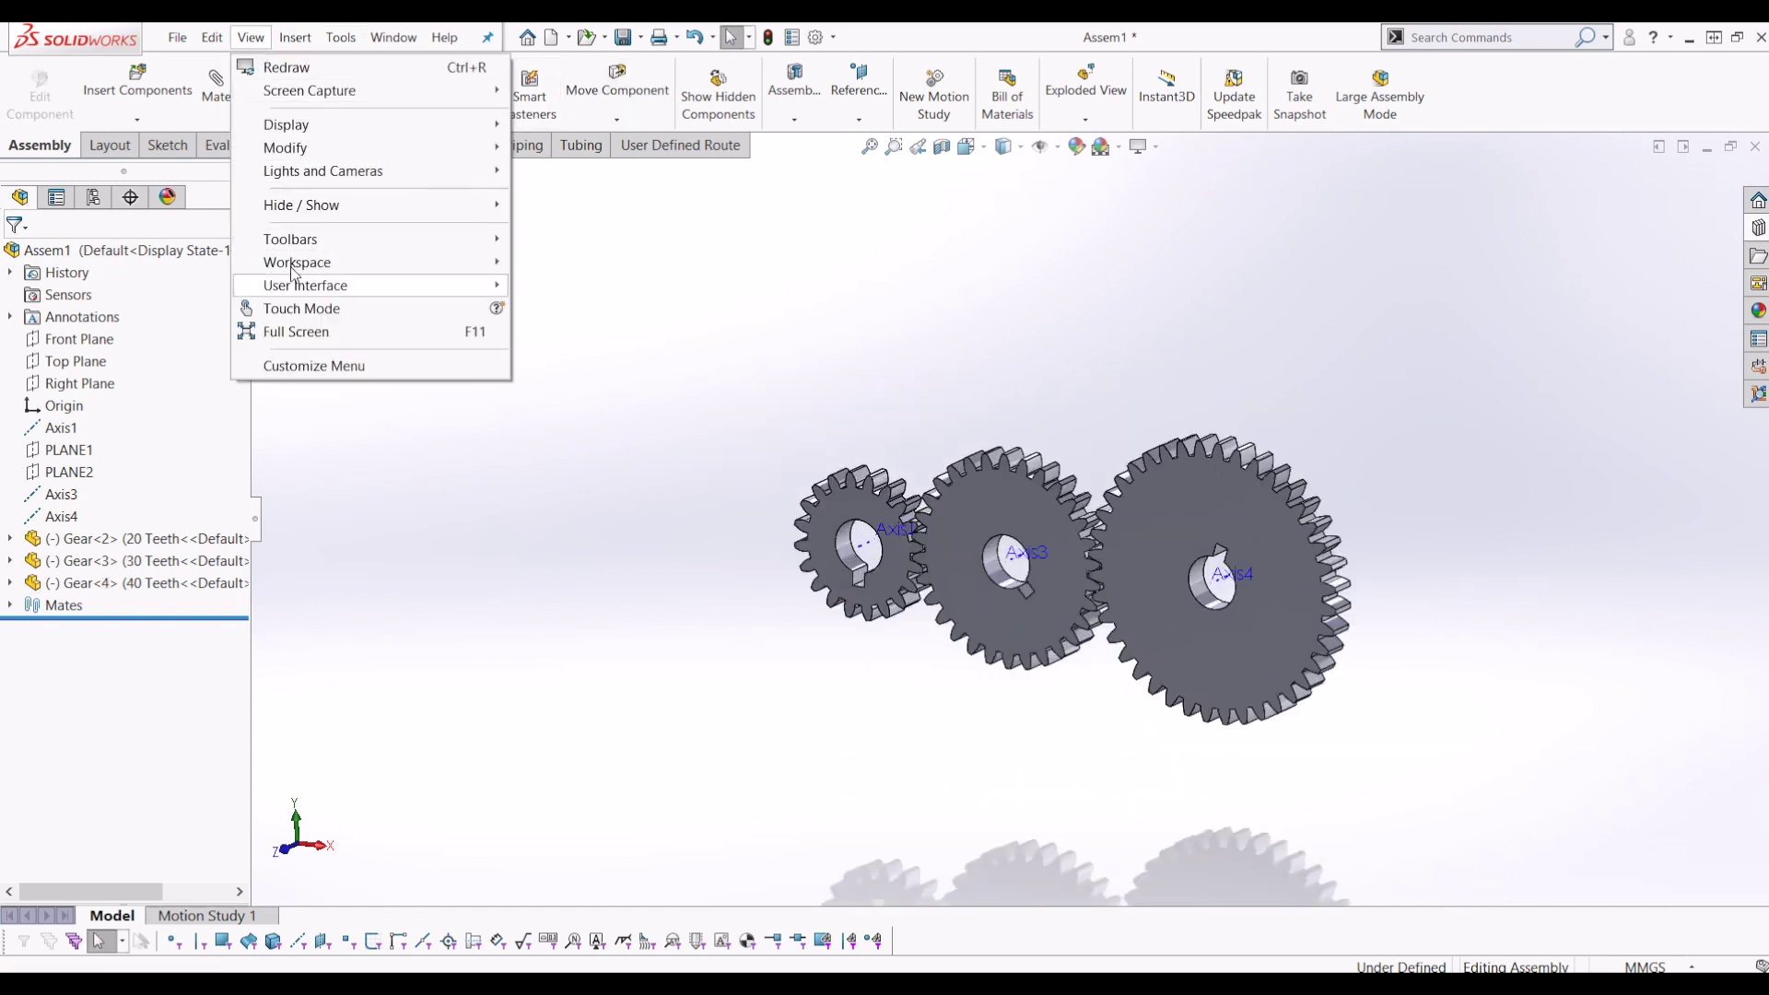
mouse_move(496, 219)
click(695, 287)
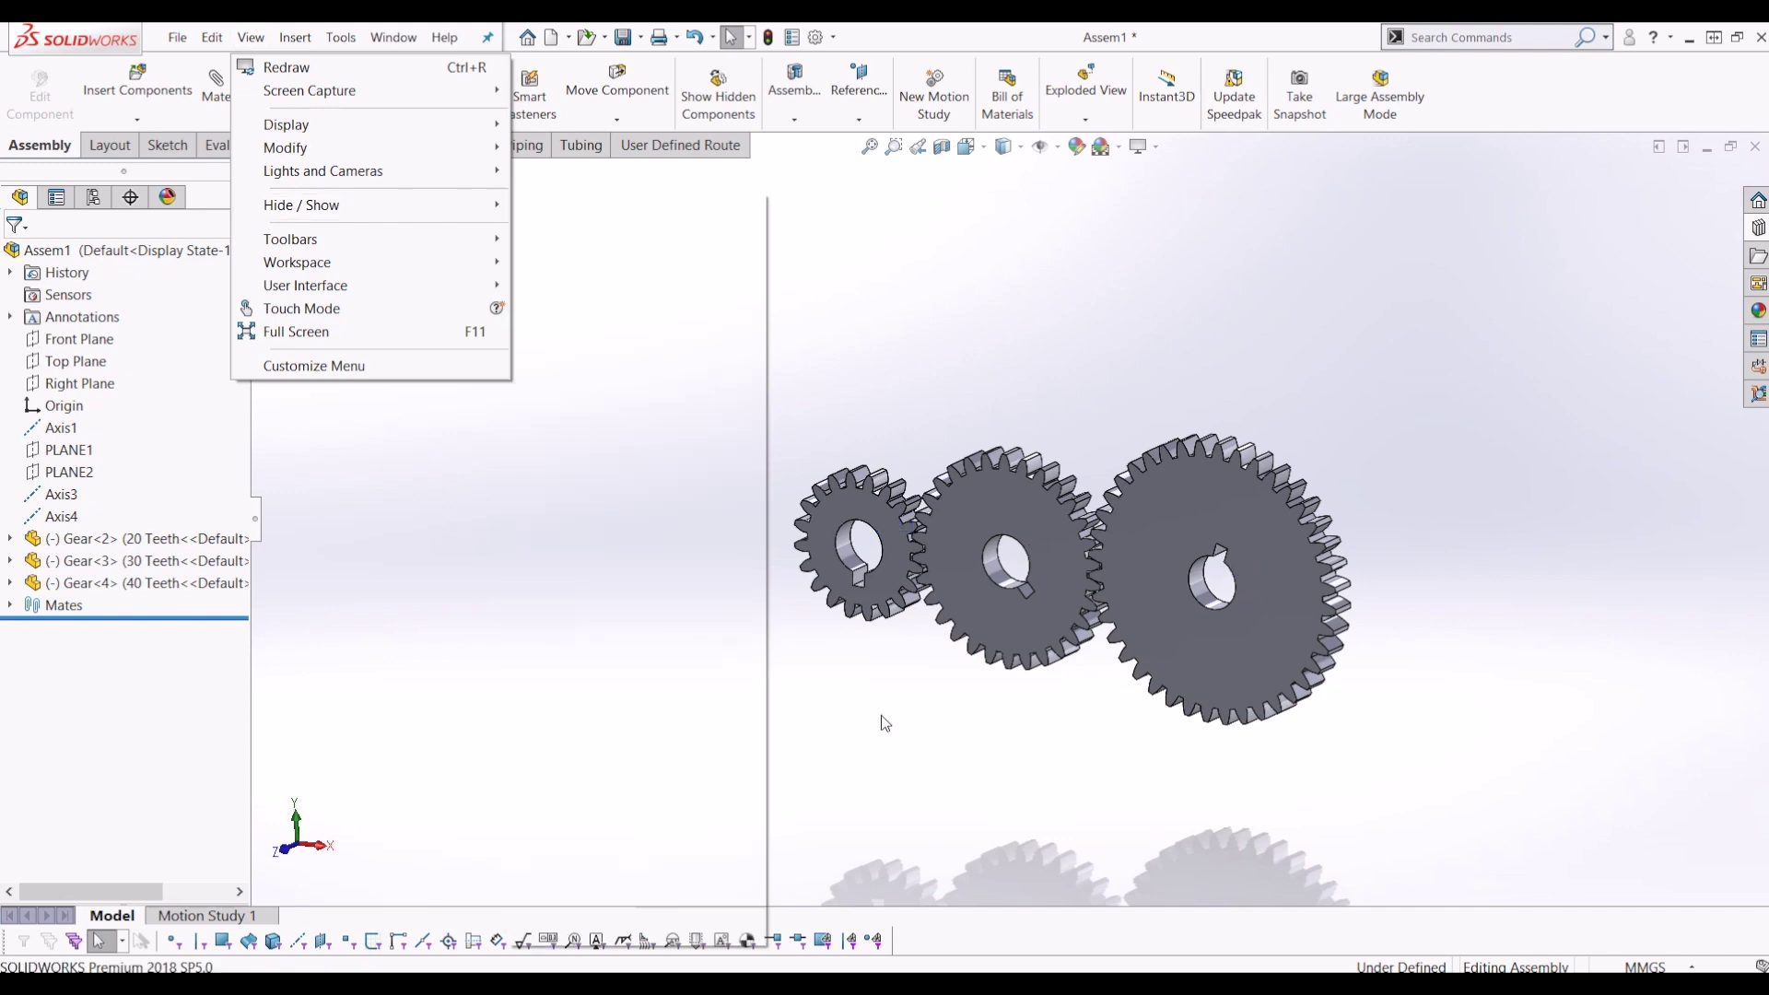
key(f)
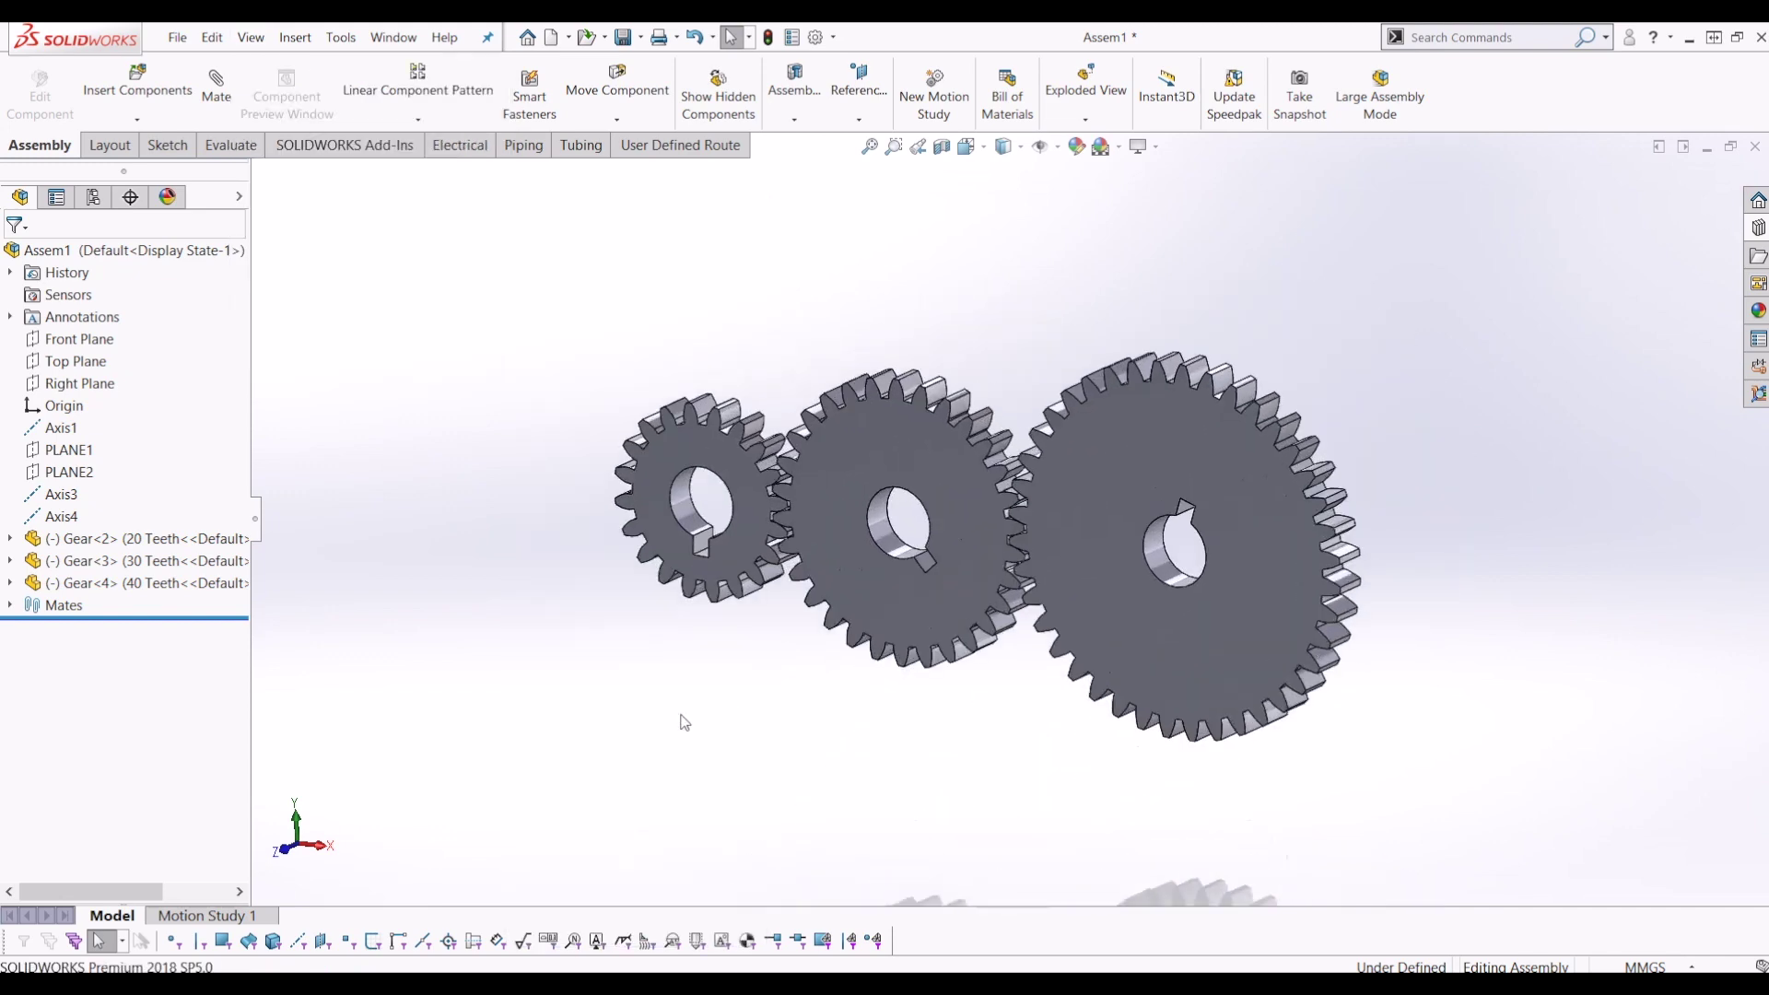
In Motion Study 1, add a constant-speed rotary motor of 50 RPM to the bore face of the 20-tooth gear.
click(202, 917)
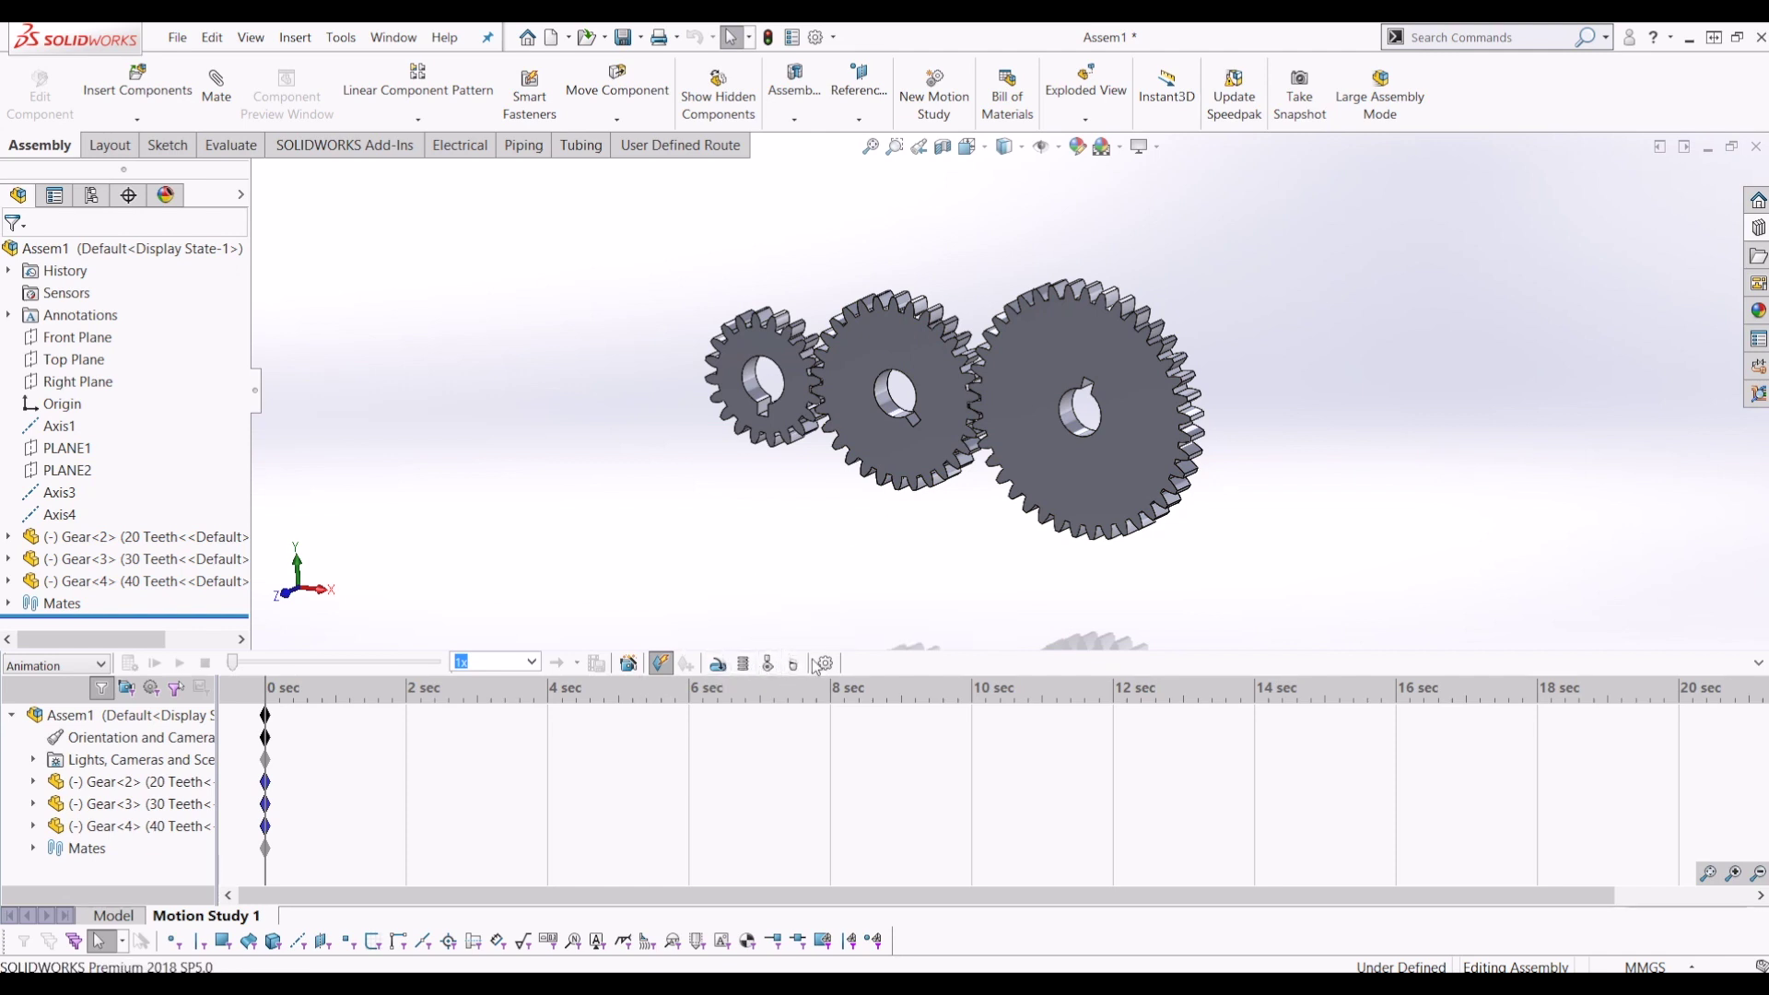
click(717, 664)
scroll(575, 401, down, 5)
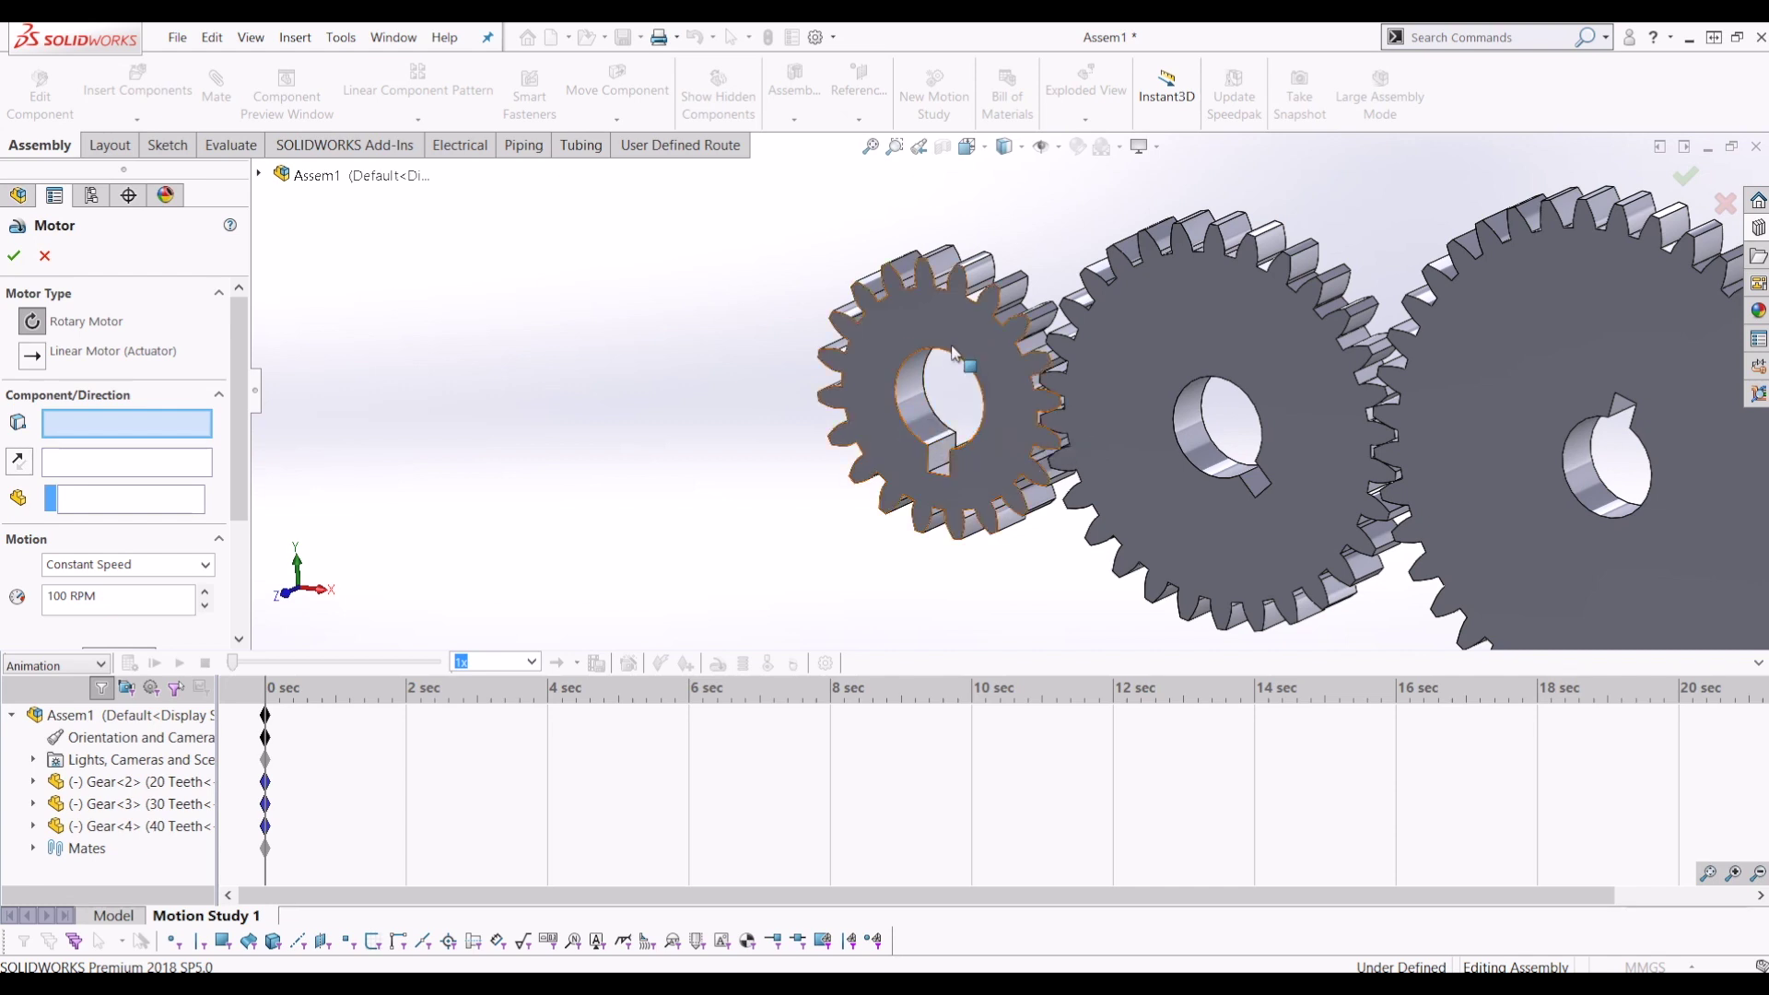
click(909, 399)
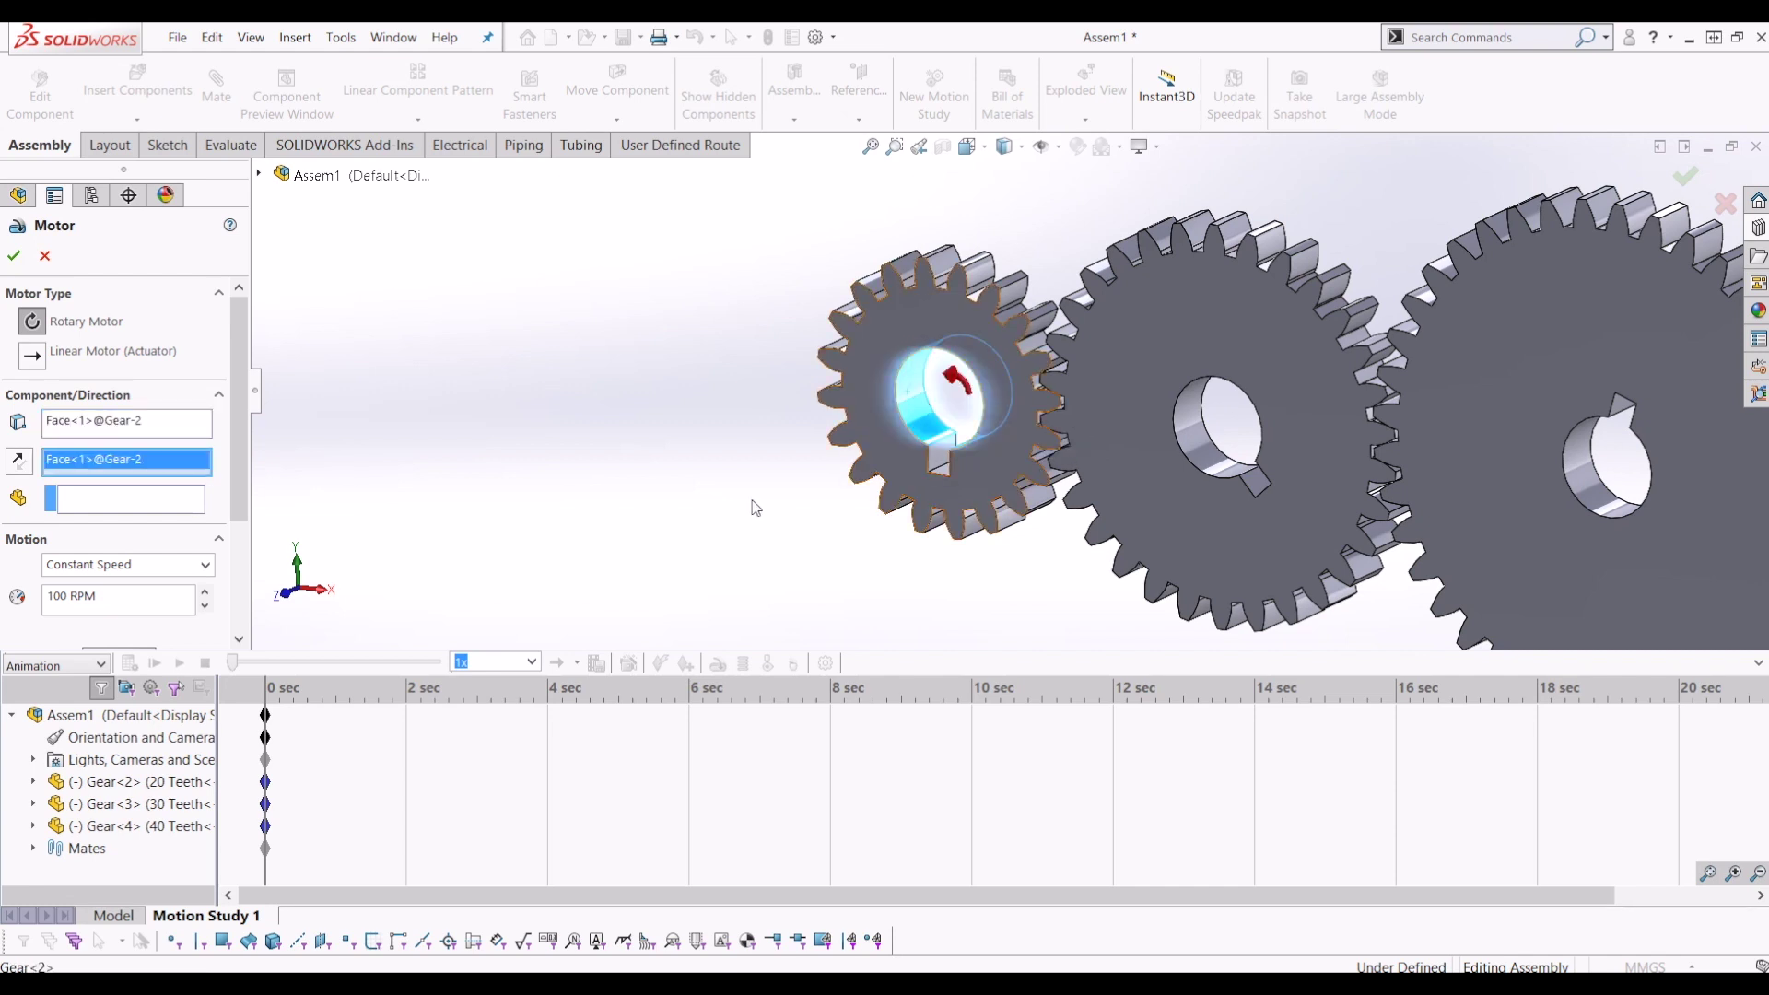
middle_drag(768, 426, 812, 391)
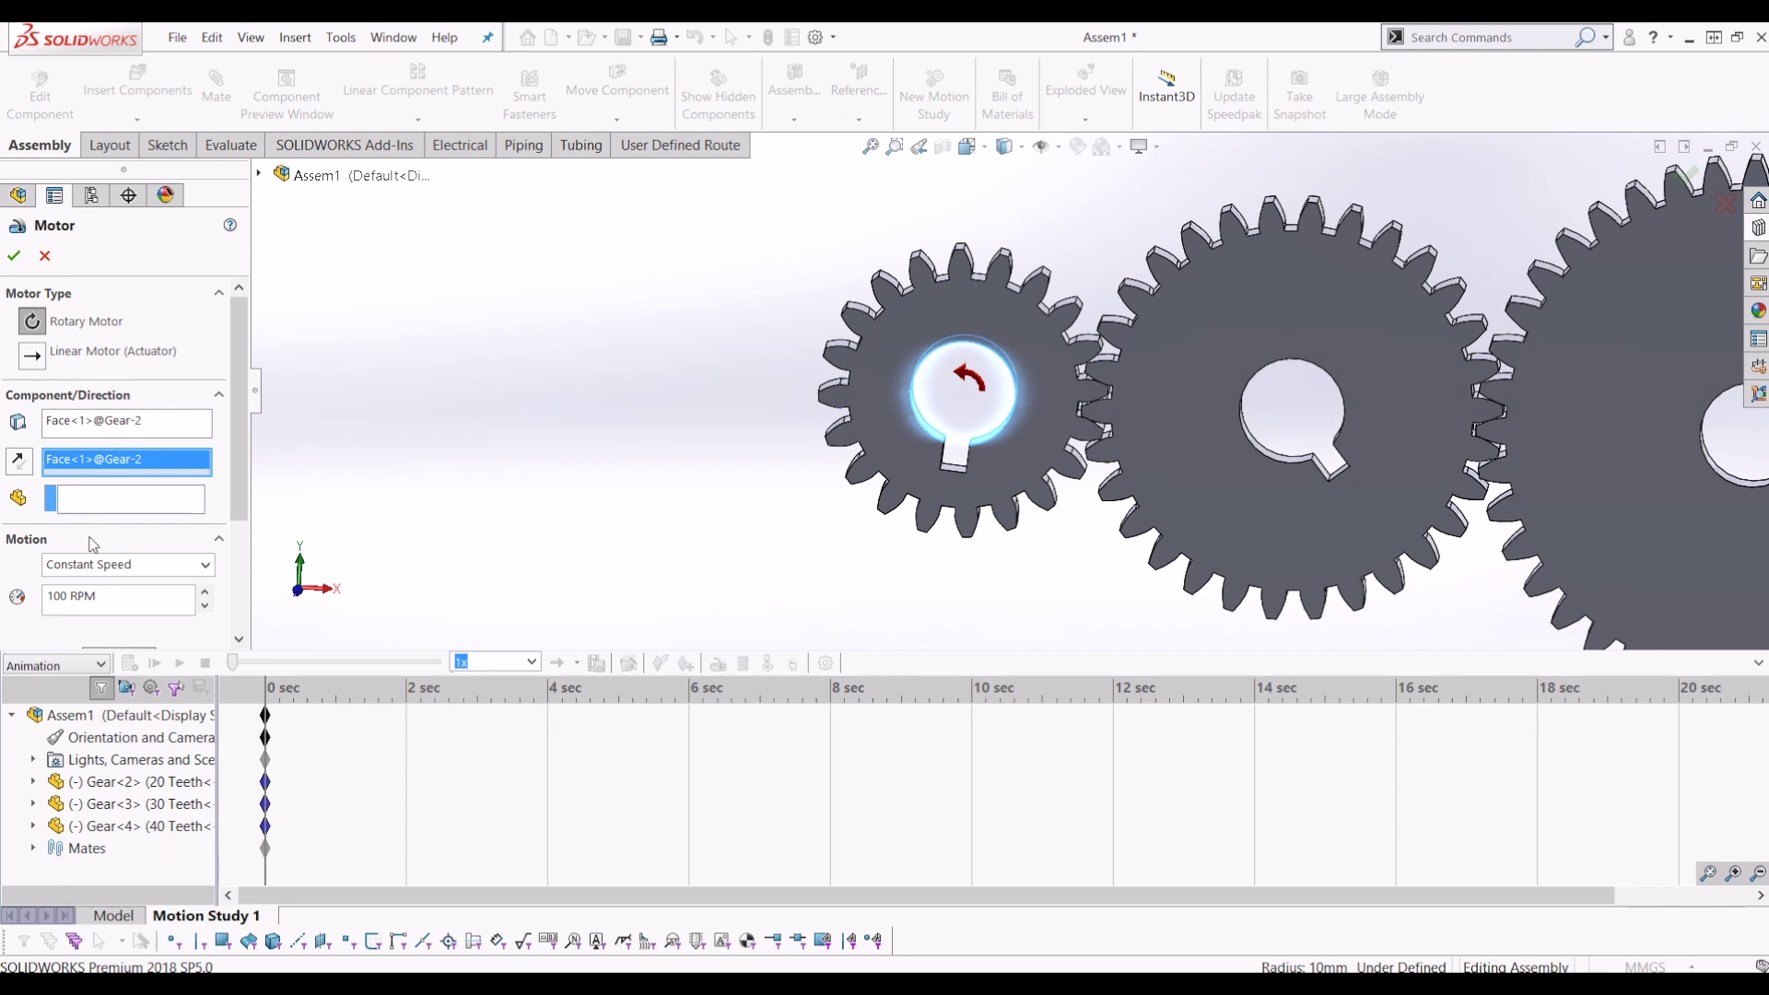
scroll(239, 507, down, 3)
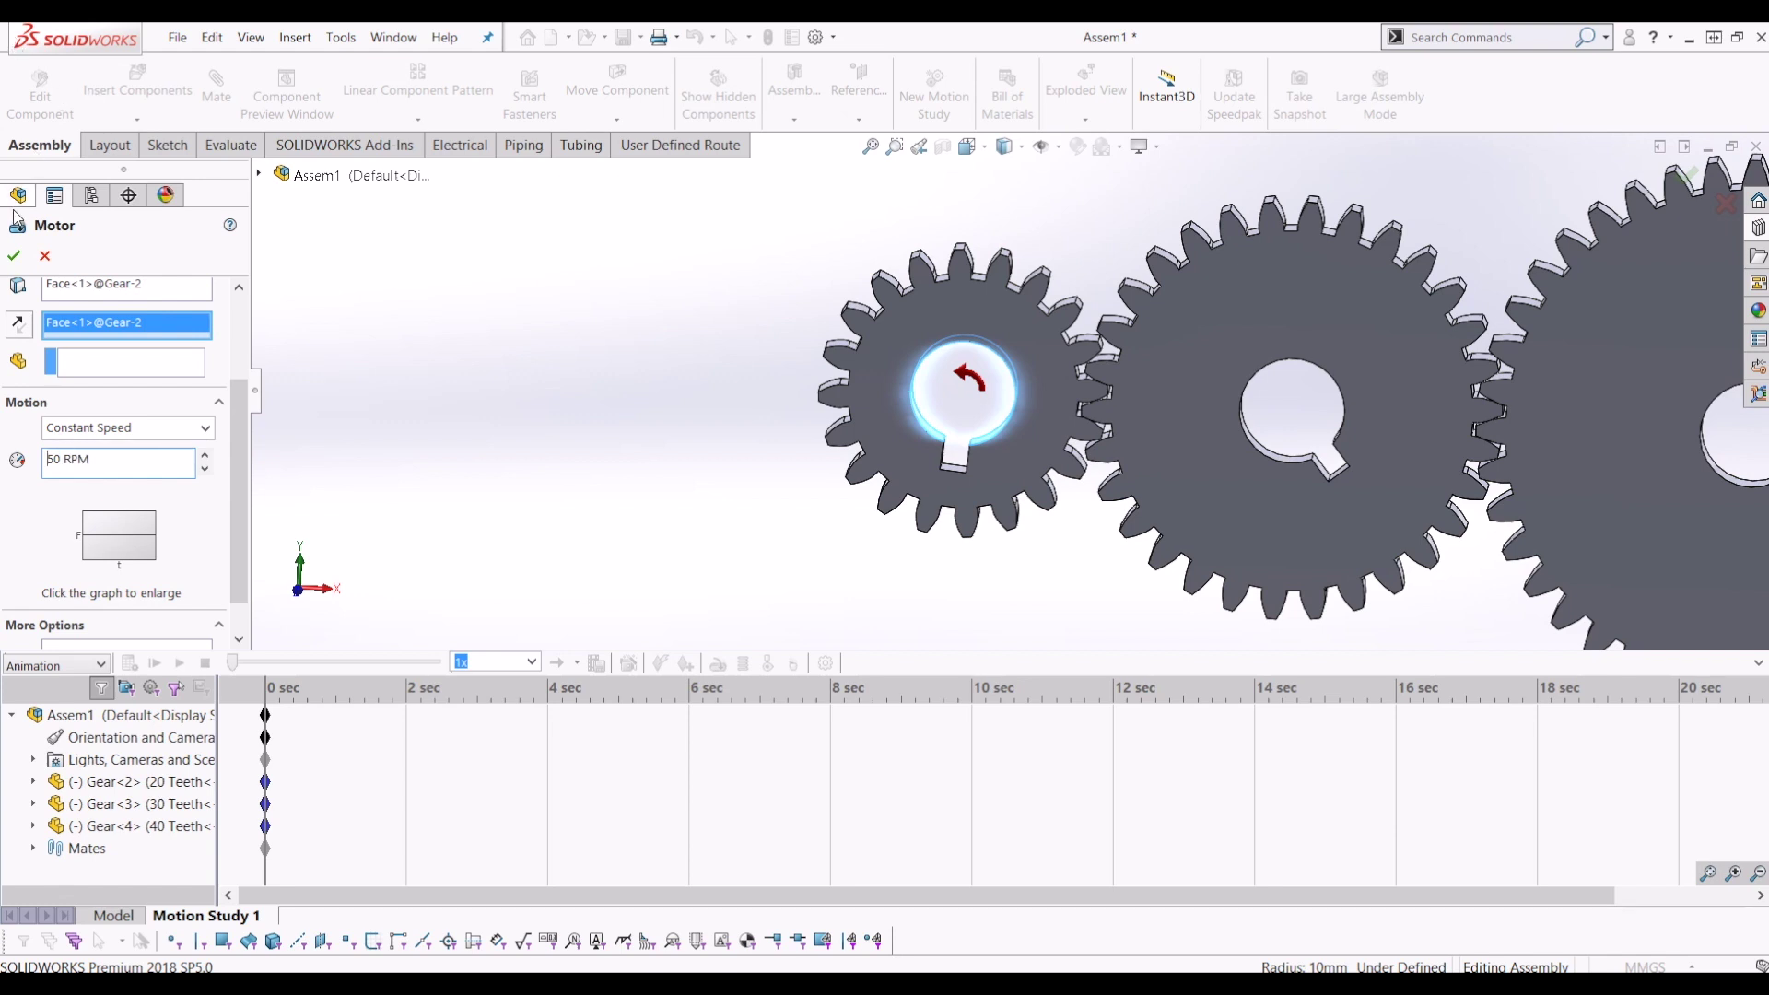
click(15, 257)
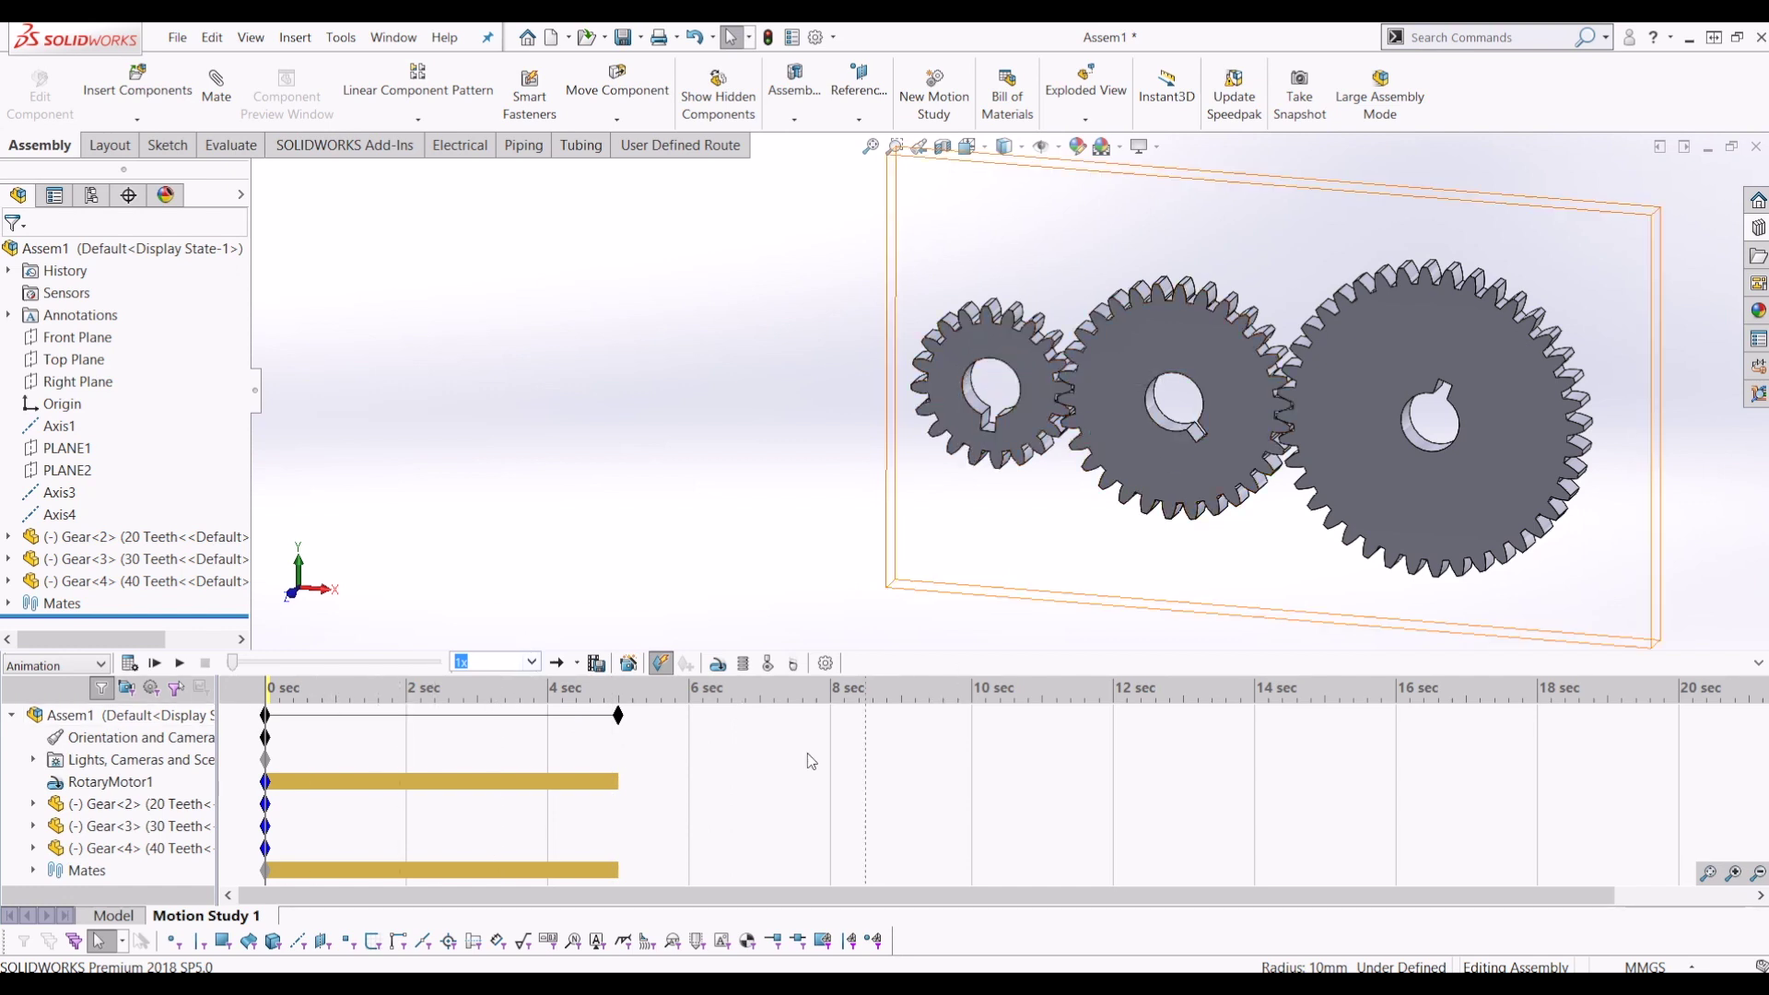
Extend the motion study's duration to about 10 seconds and play the gear train animation.
drag(619, 719, 993, 728)
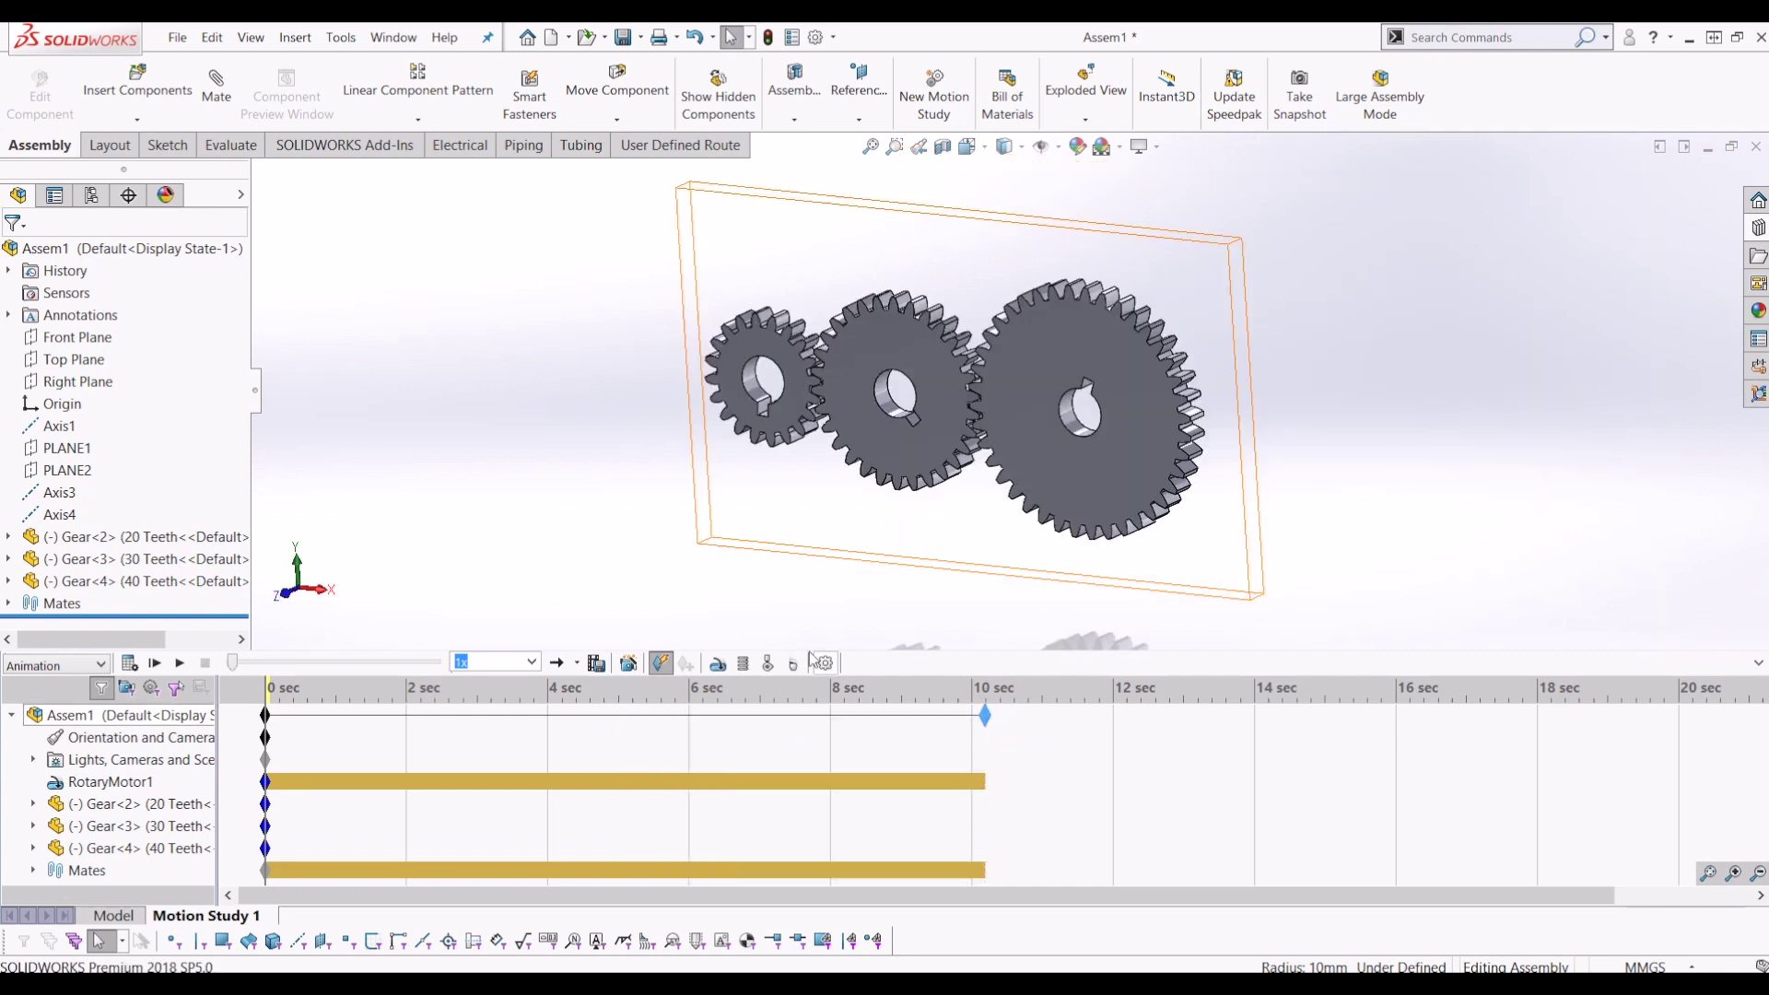
mouse_move(904, 495)
middle_down()
mouse_move(844, 479)
mouse_move(902, 494)
middle_up()
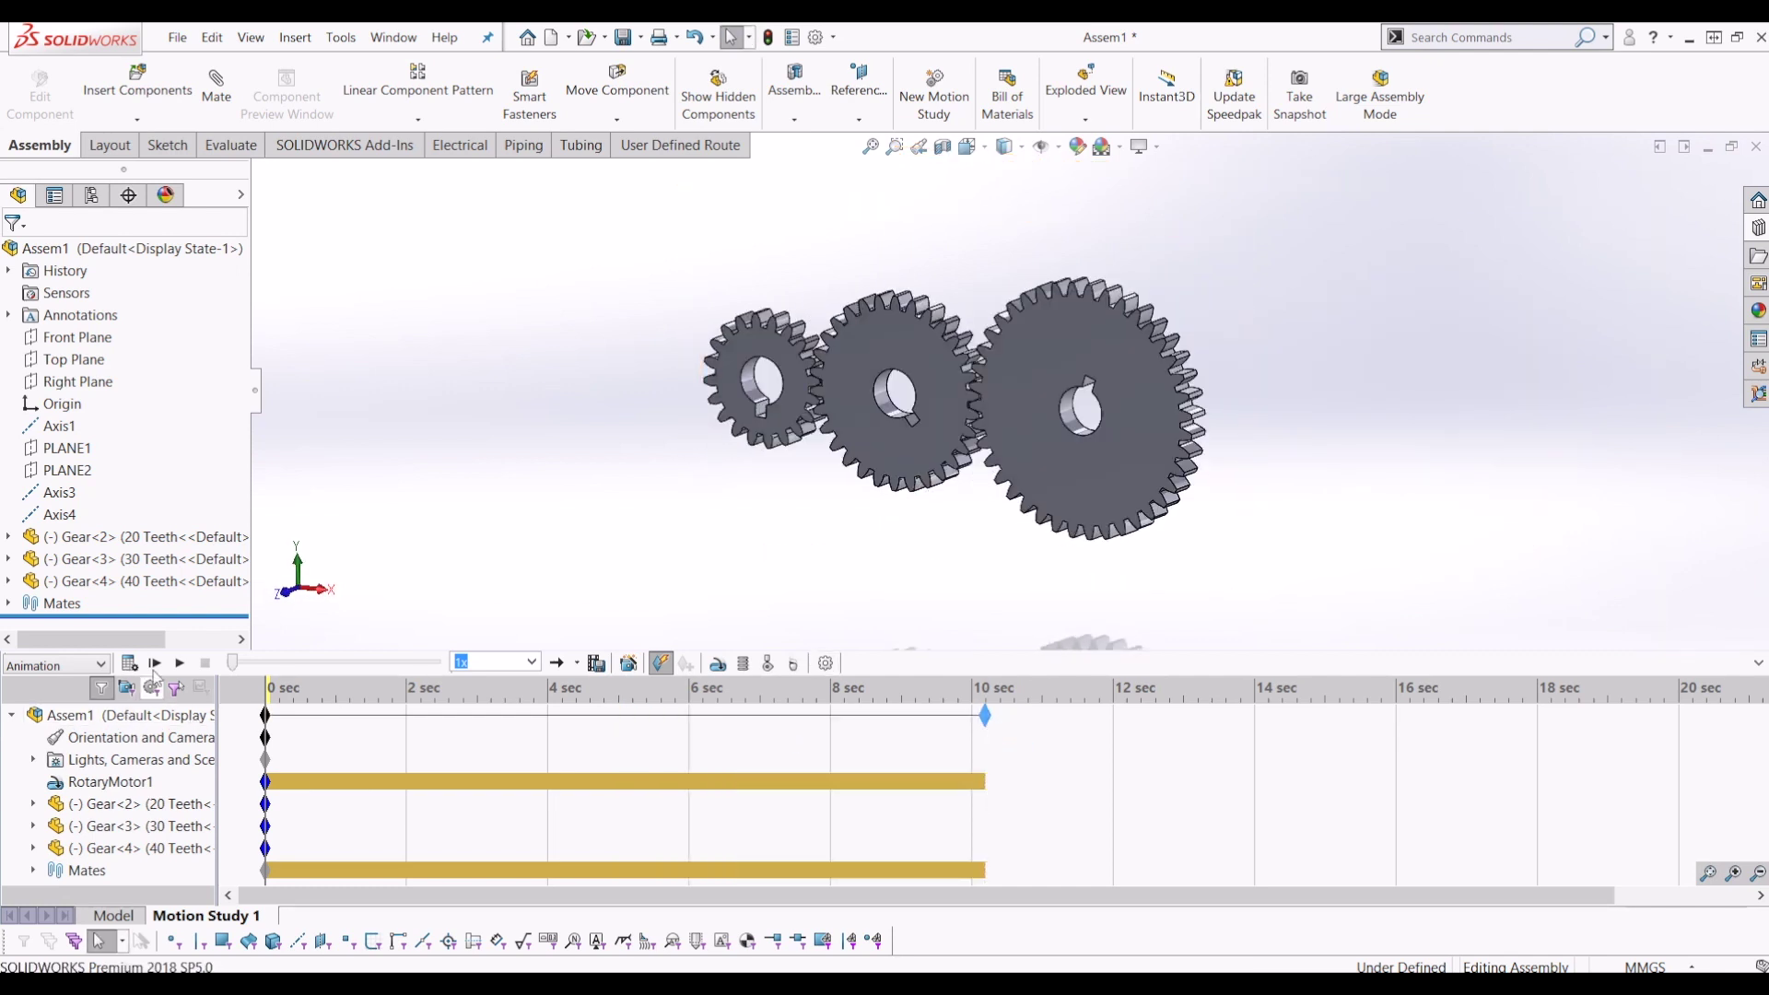
scroll(953, 353, down, 2)
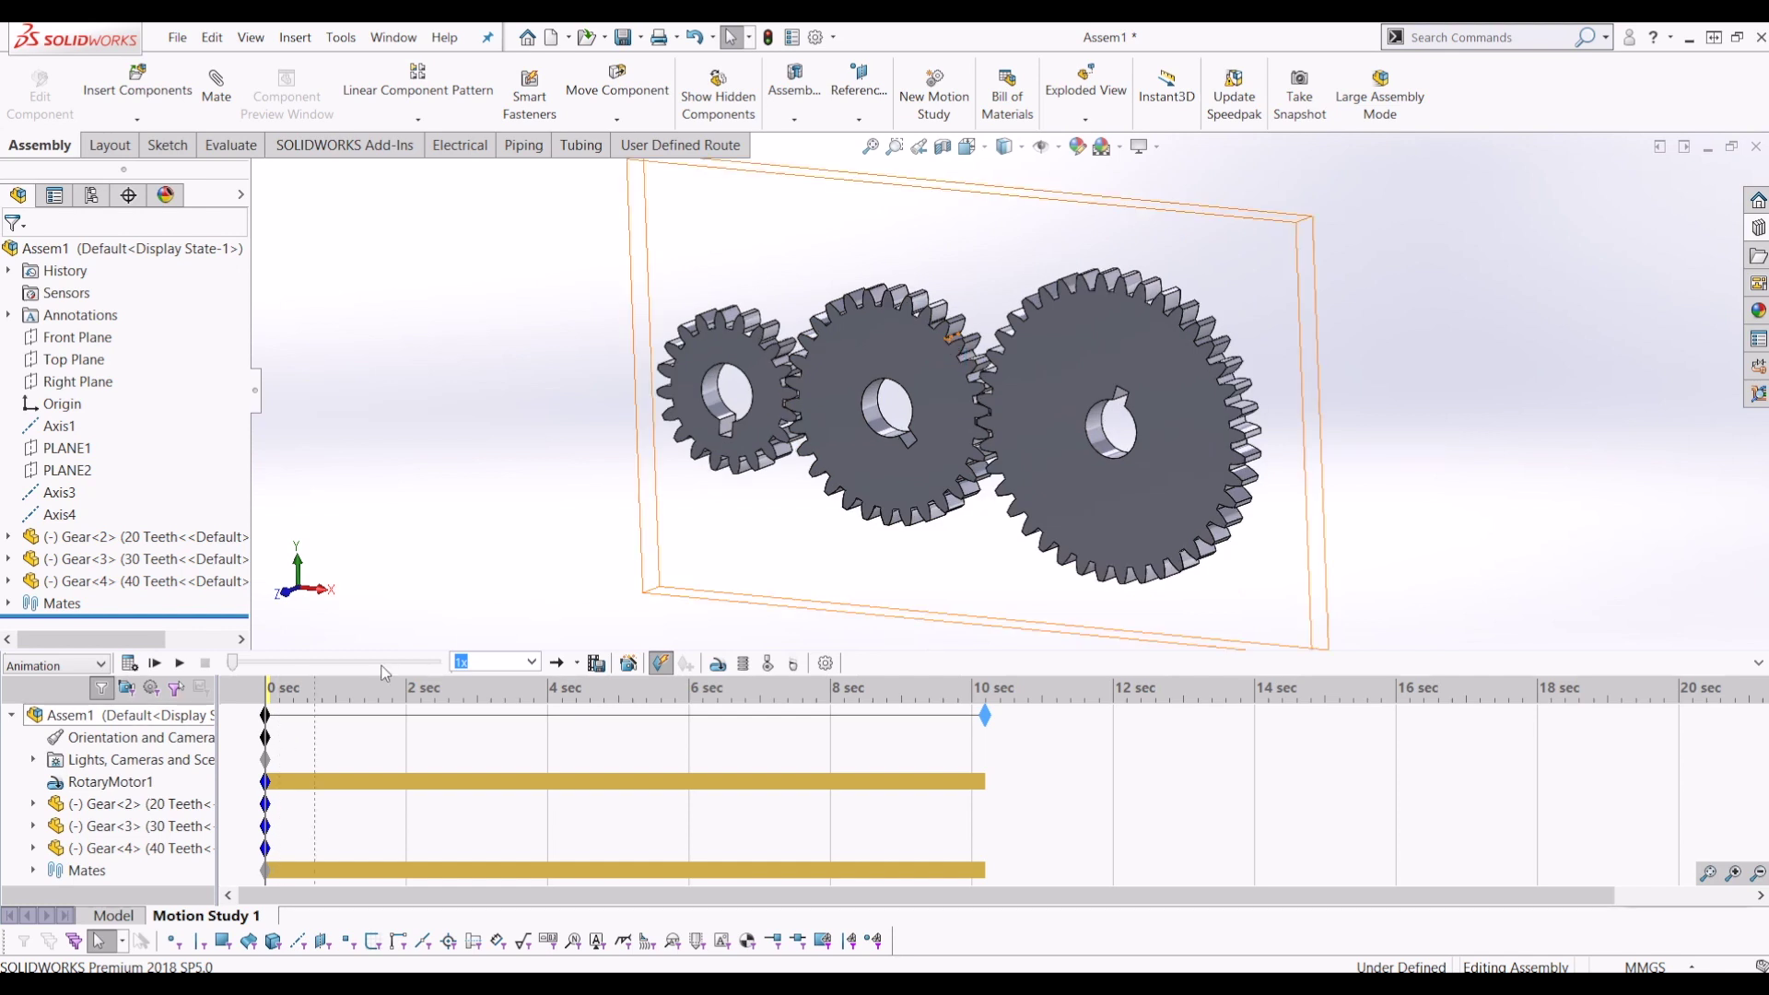
click(179, 665)
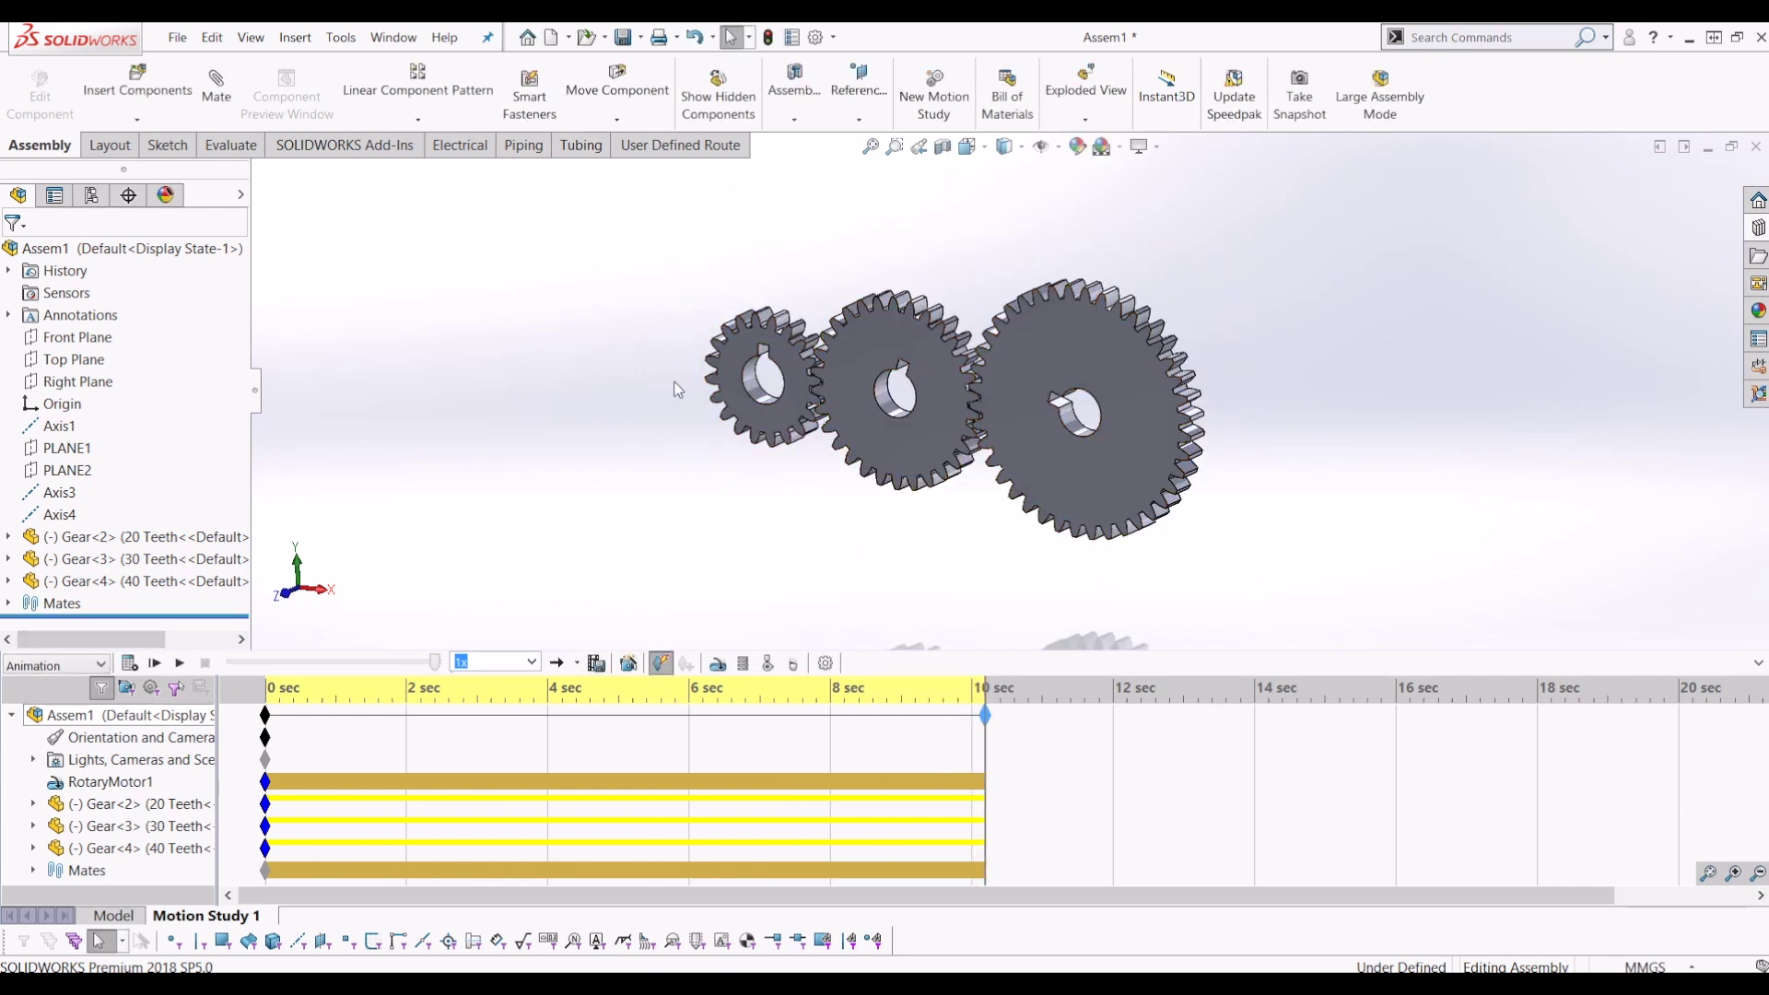
scroll(677, 390, down, 2)
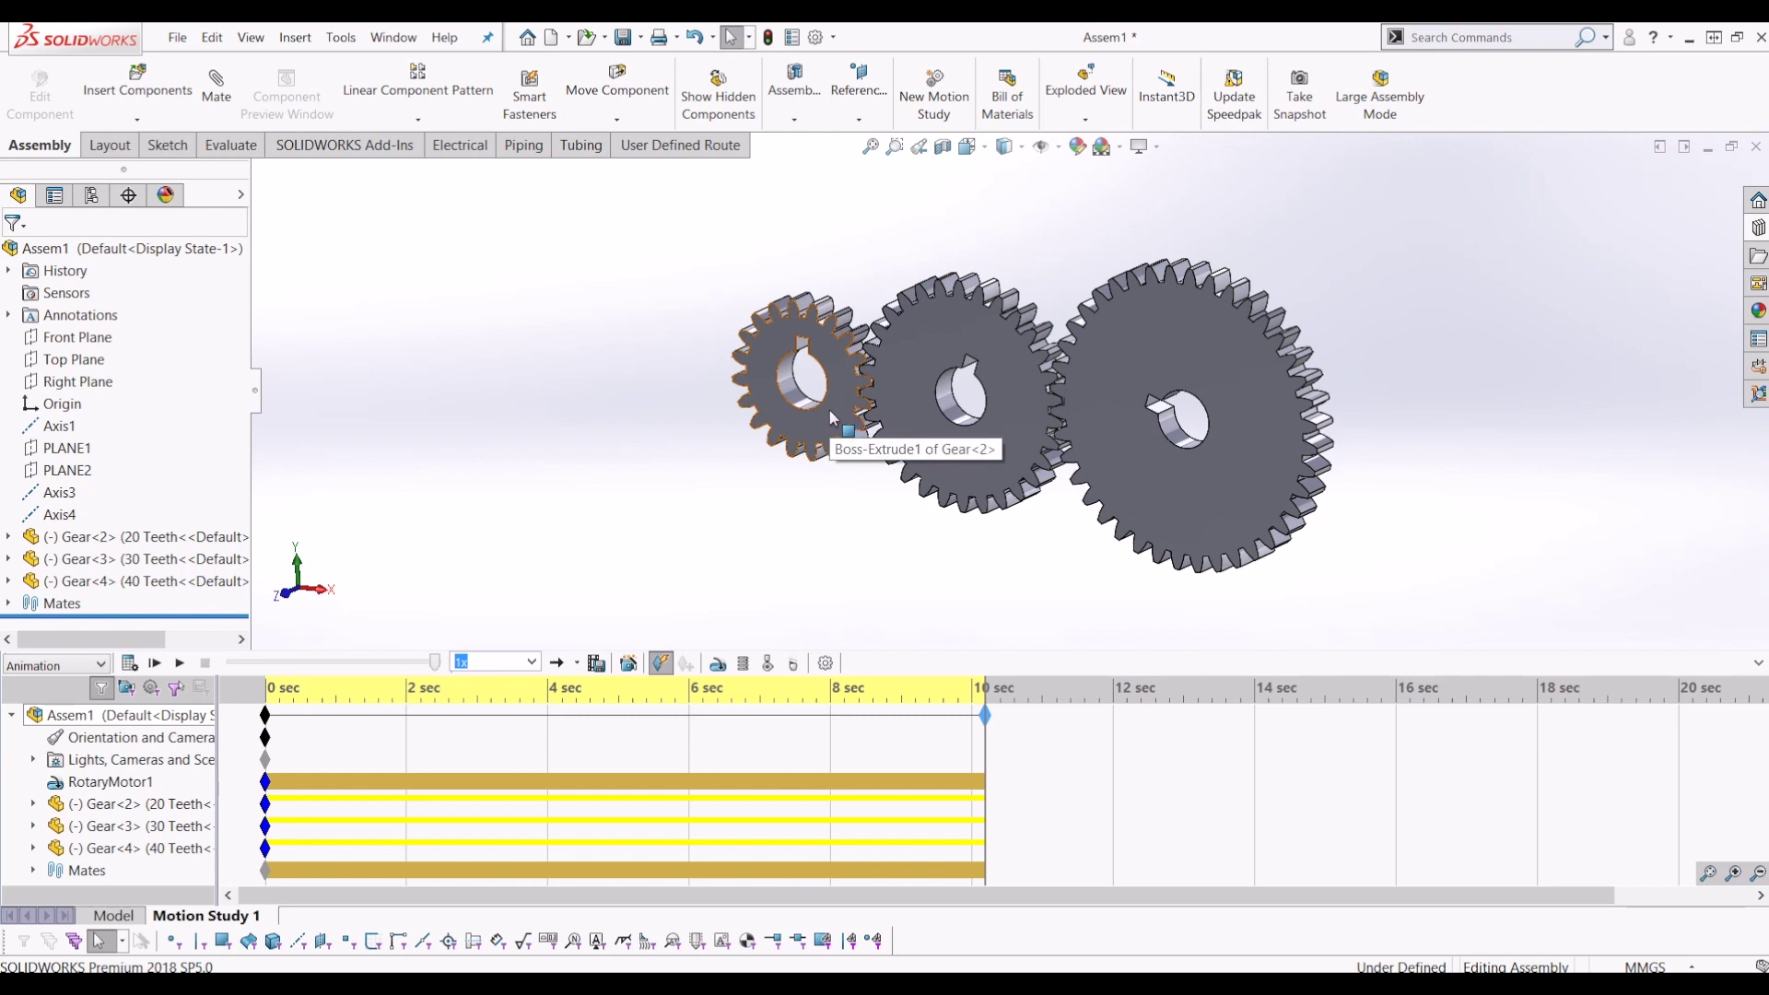
middle_drag(693, 527, 839, 557)
scroll(799, 516, up, 2)
scroll(778, 487, down, 3)
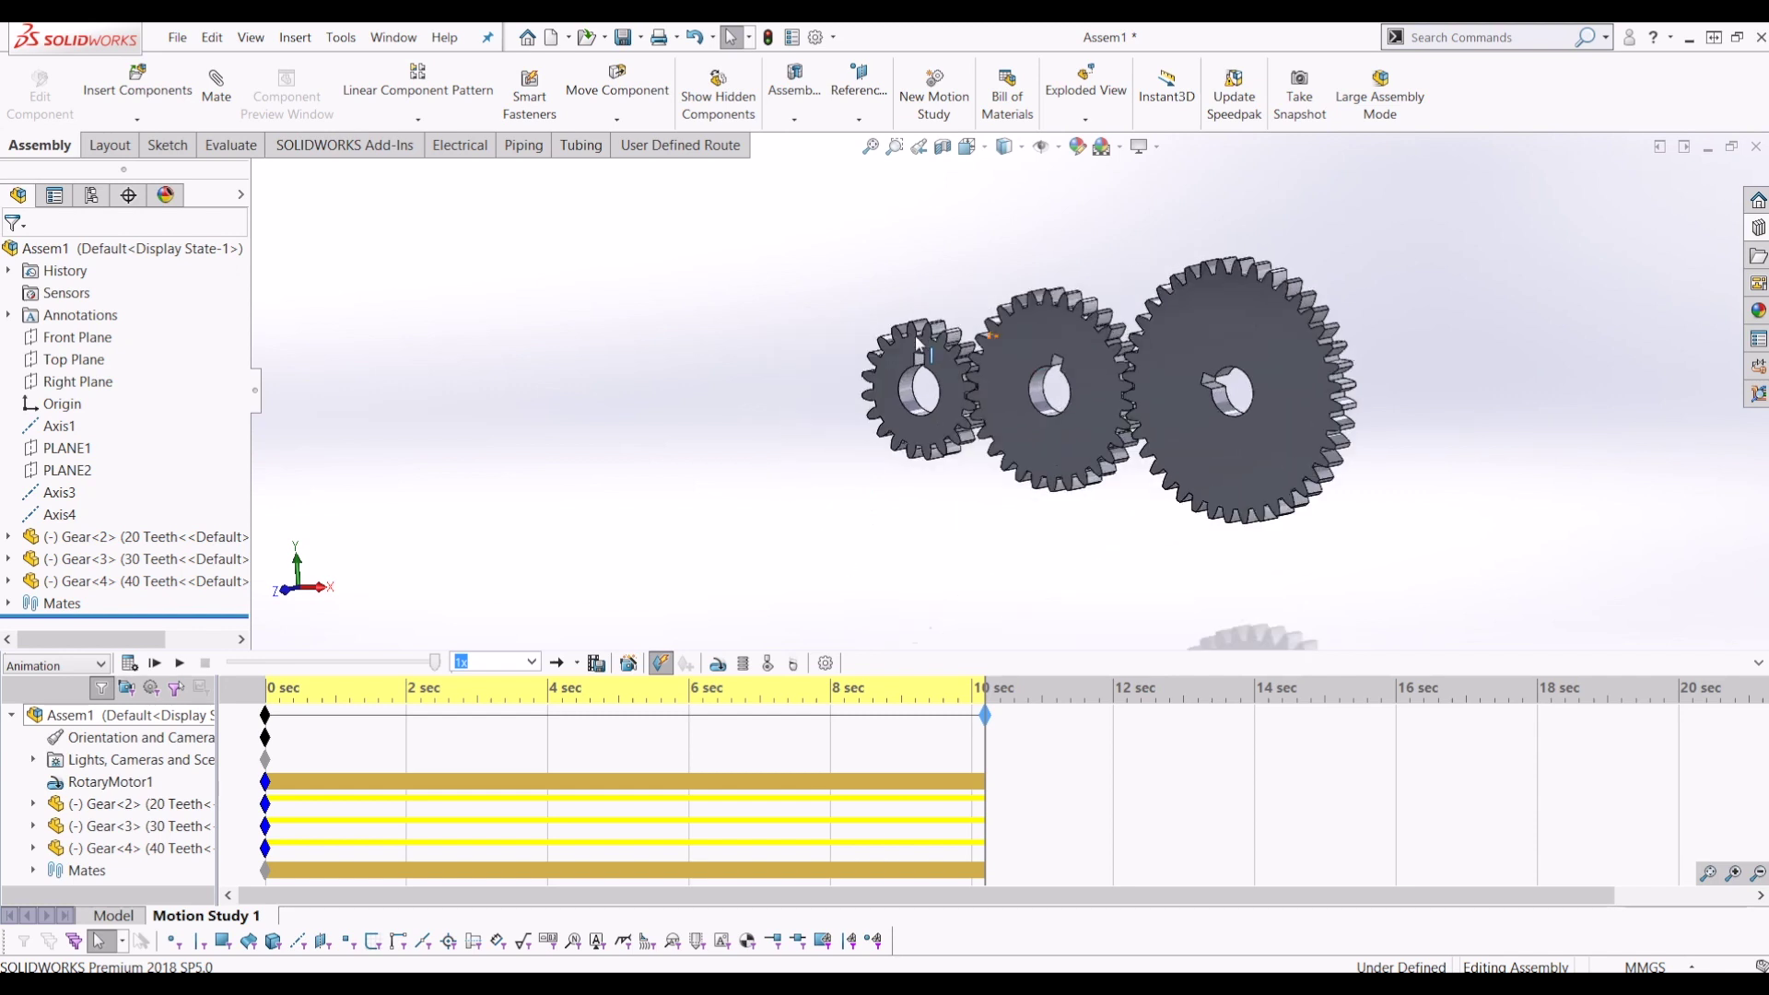